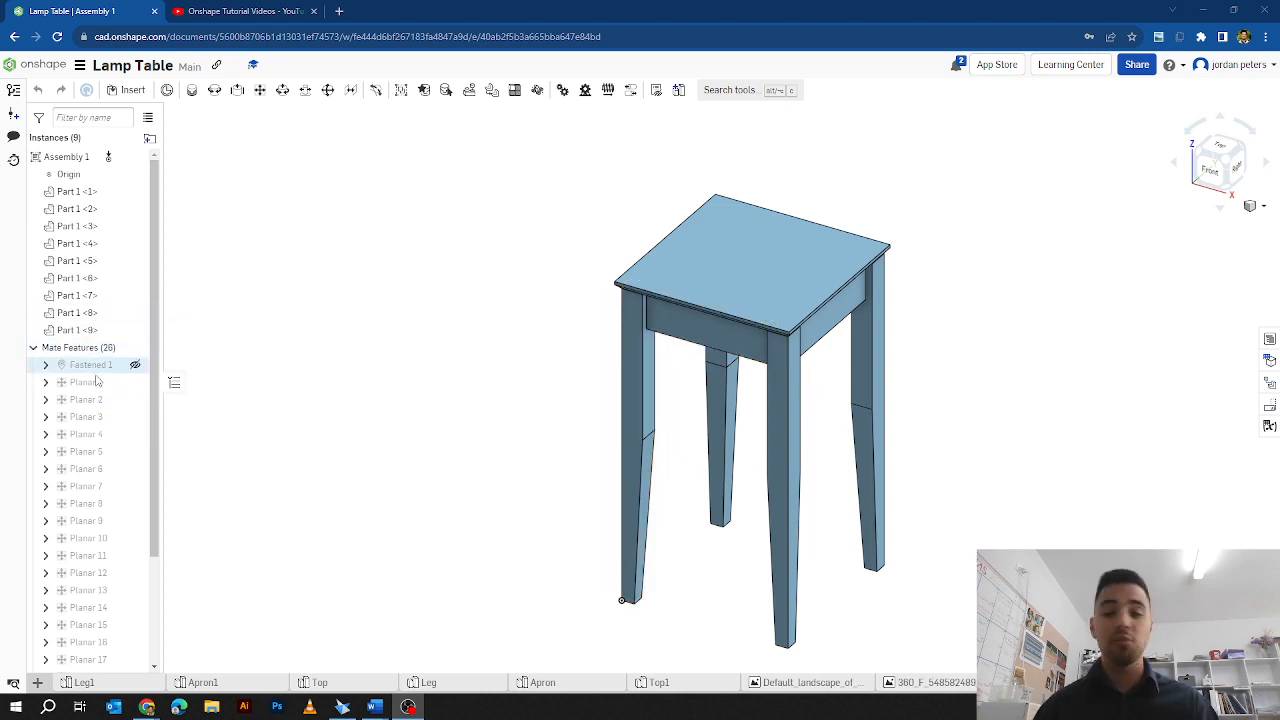
Step: Look through the mate features of the finished table in Assembly 1
scroll(112, 382, down, 1)
scroll(43, 370, down, 1)
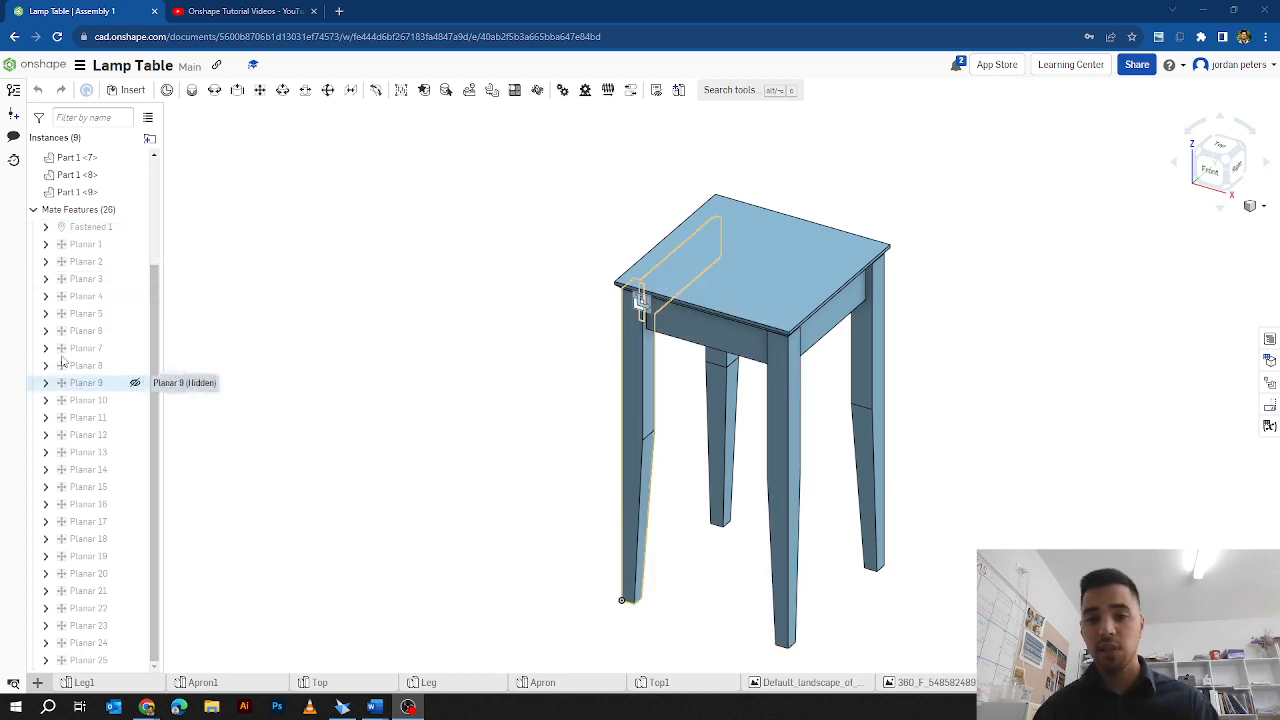
mouse_move(110, 244)
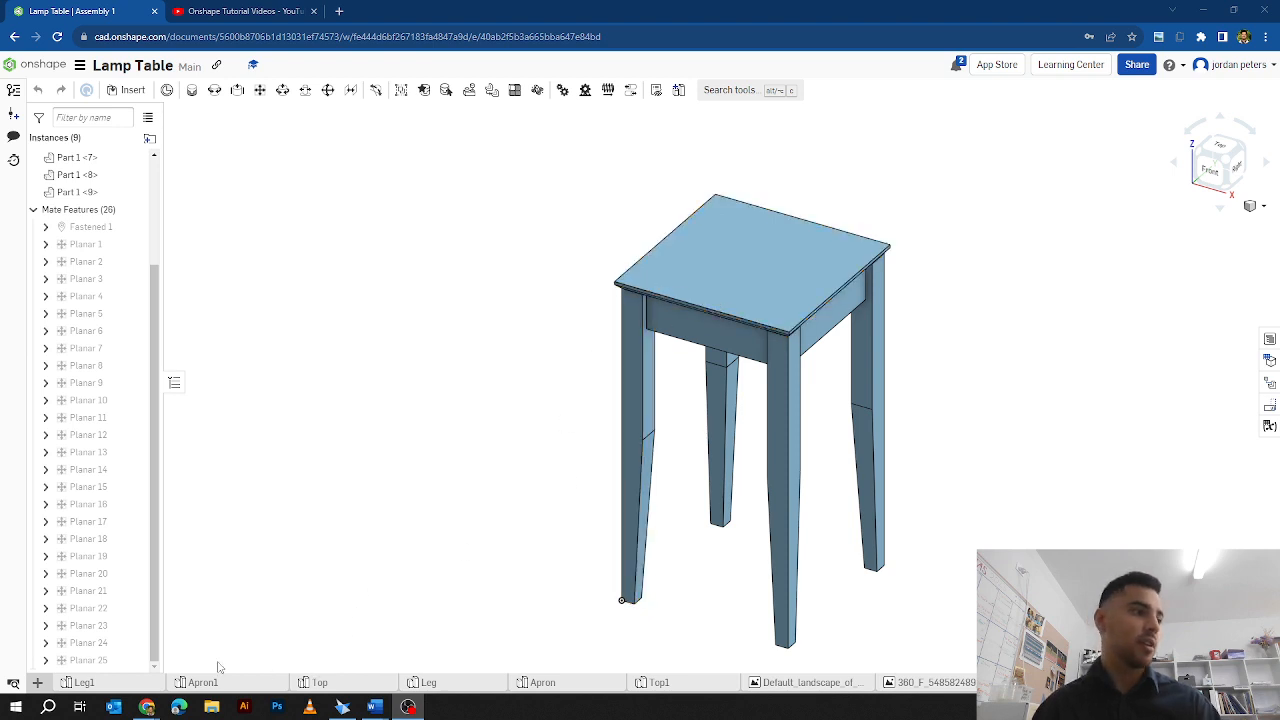
Step: Create a new assembly named Lamp Table Assembly and place it between Top and Leg in the document
click(38, 684)
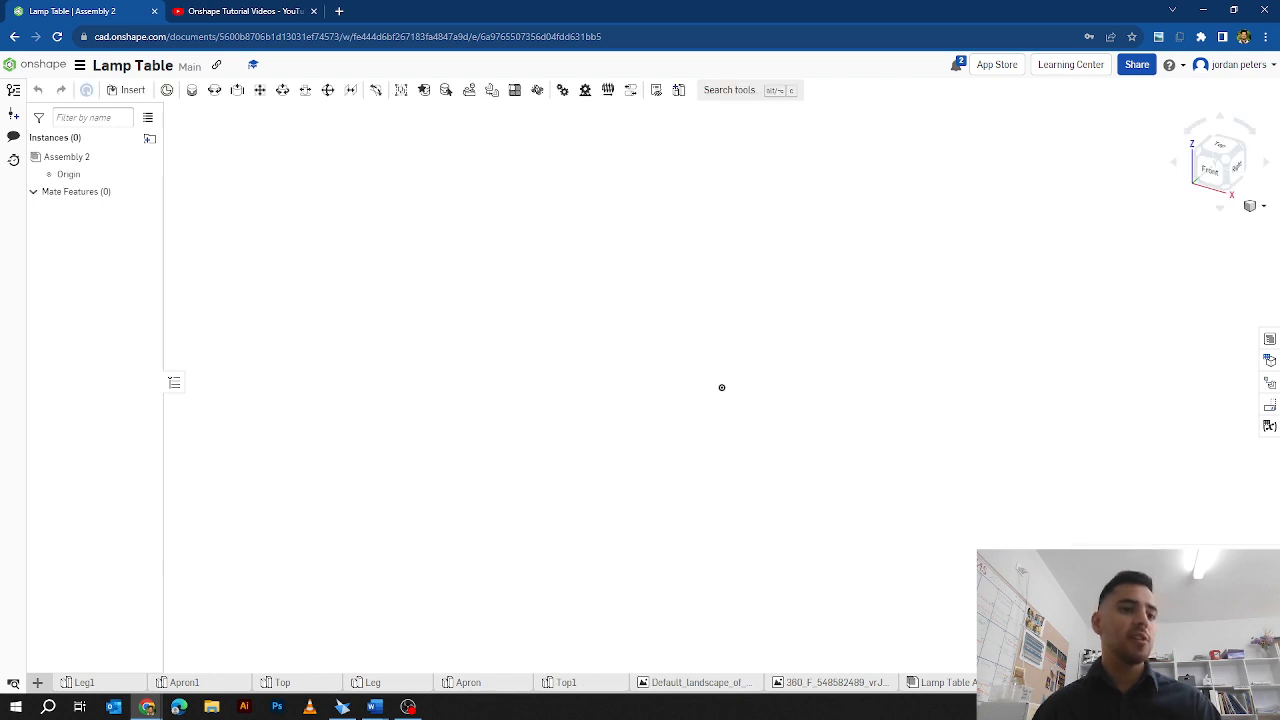
right_click(1138, 682)
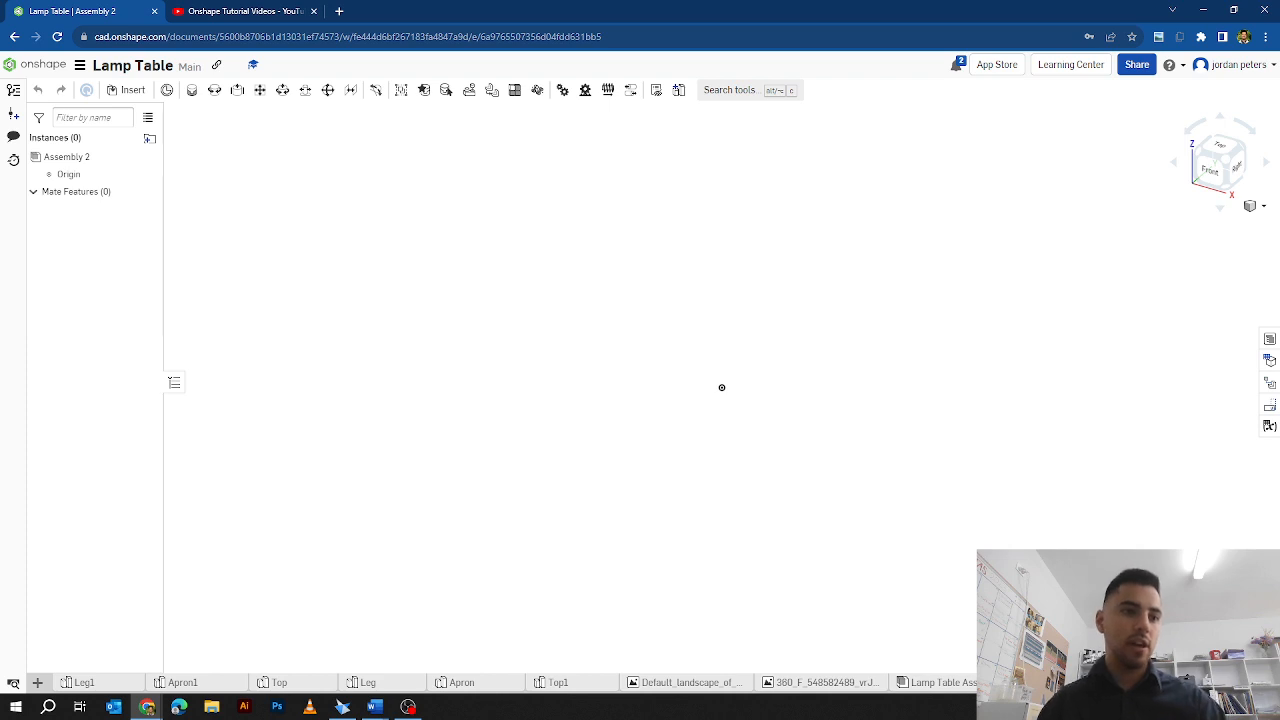
drag(938, 682, 396, 670)
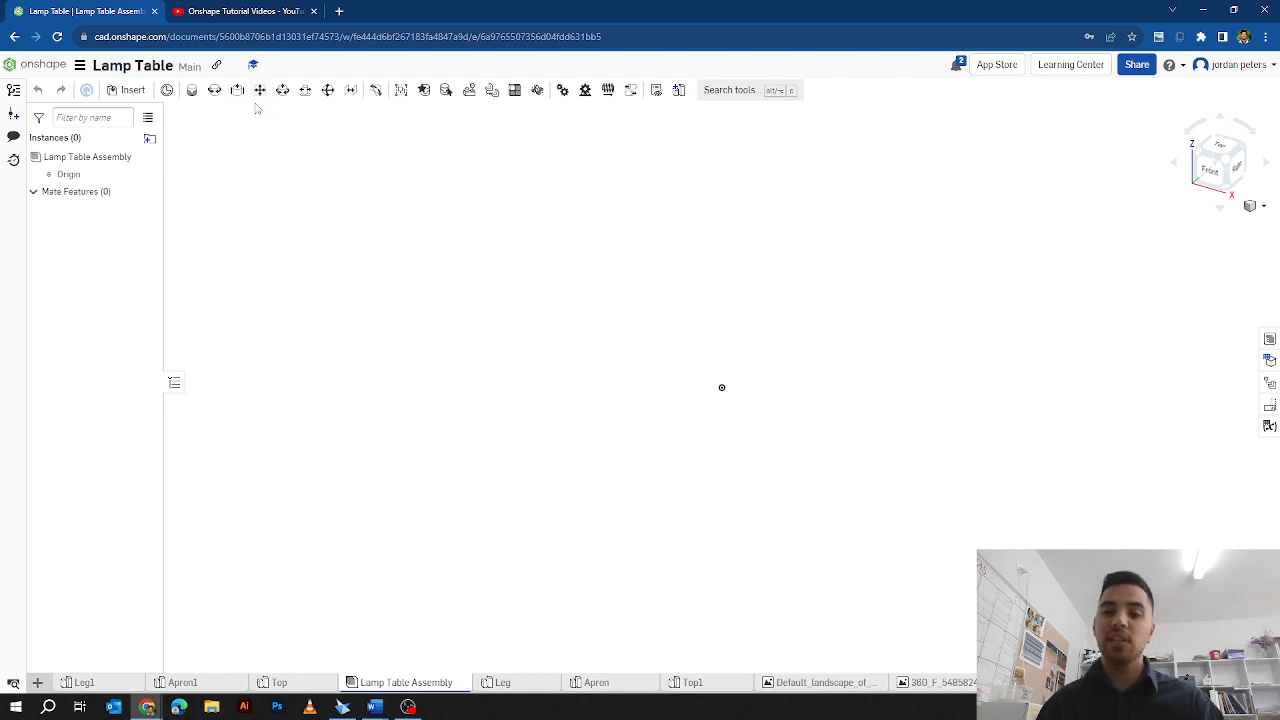
Step: Insert one Leg1 part into the assembly, placing it freely near the origin
click(126, 91)
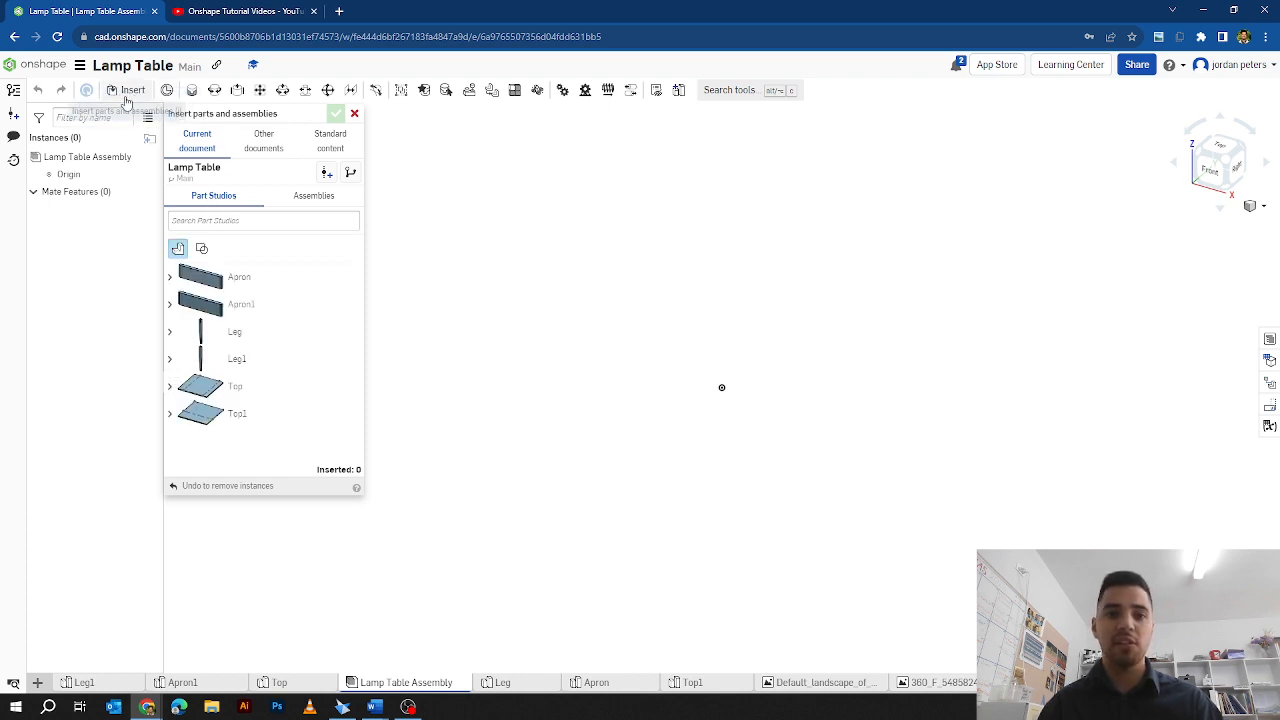
click(240, 362)
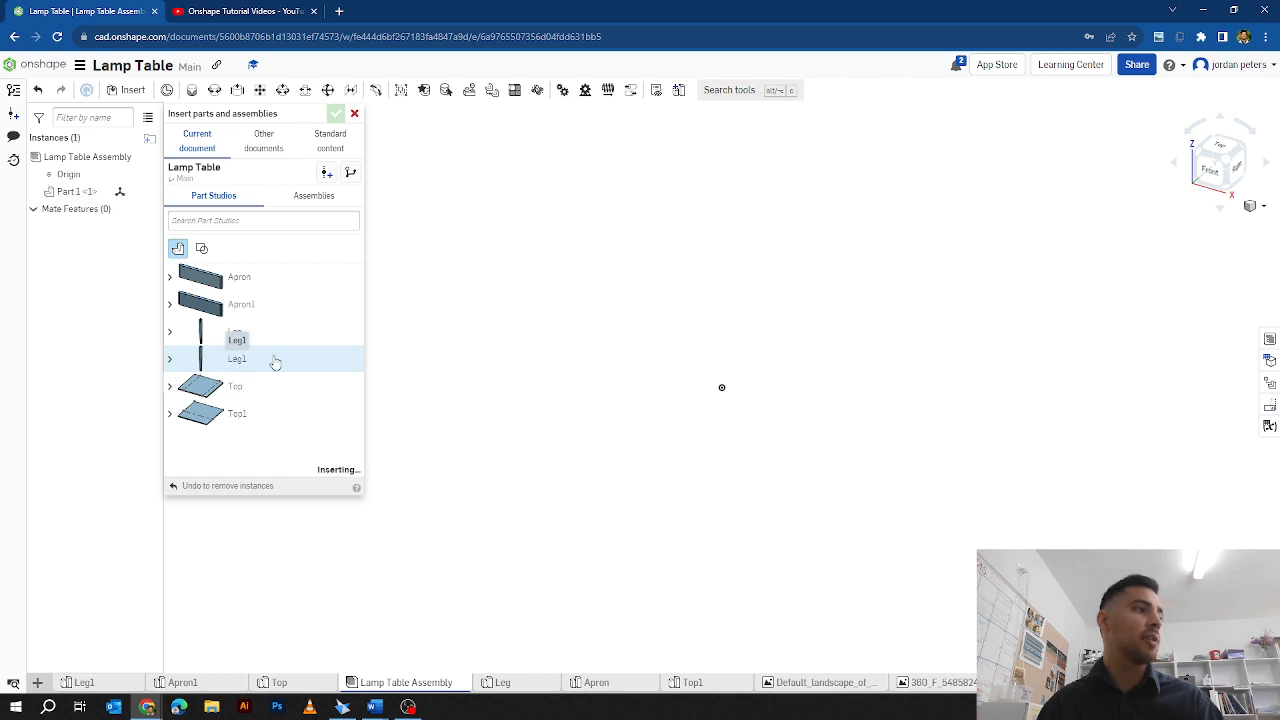
click(745, 342)
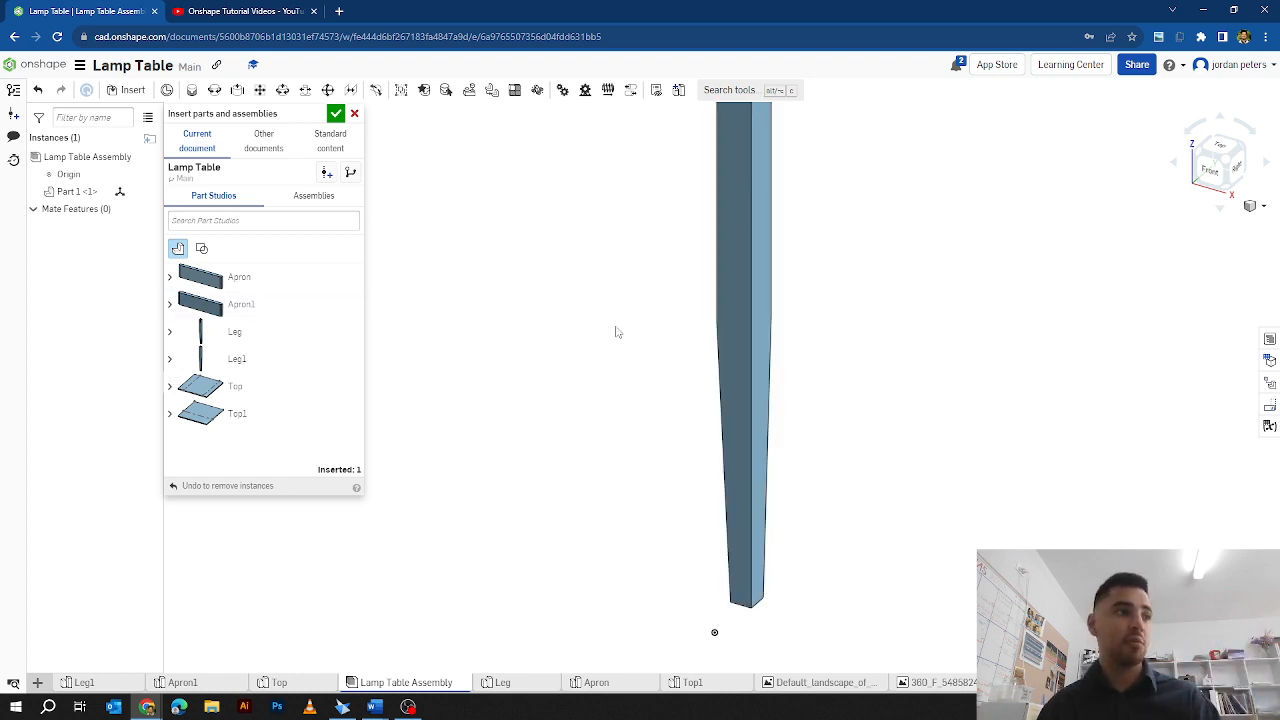
click(337, 116)
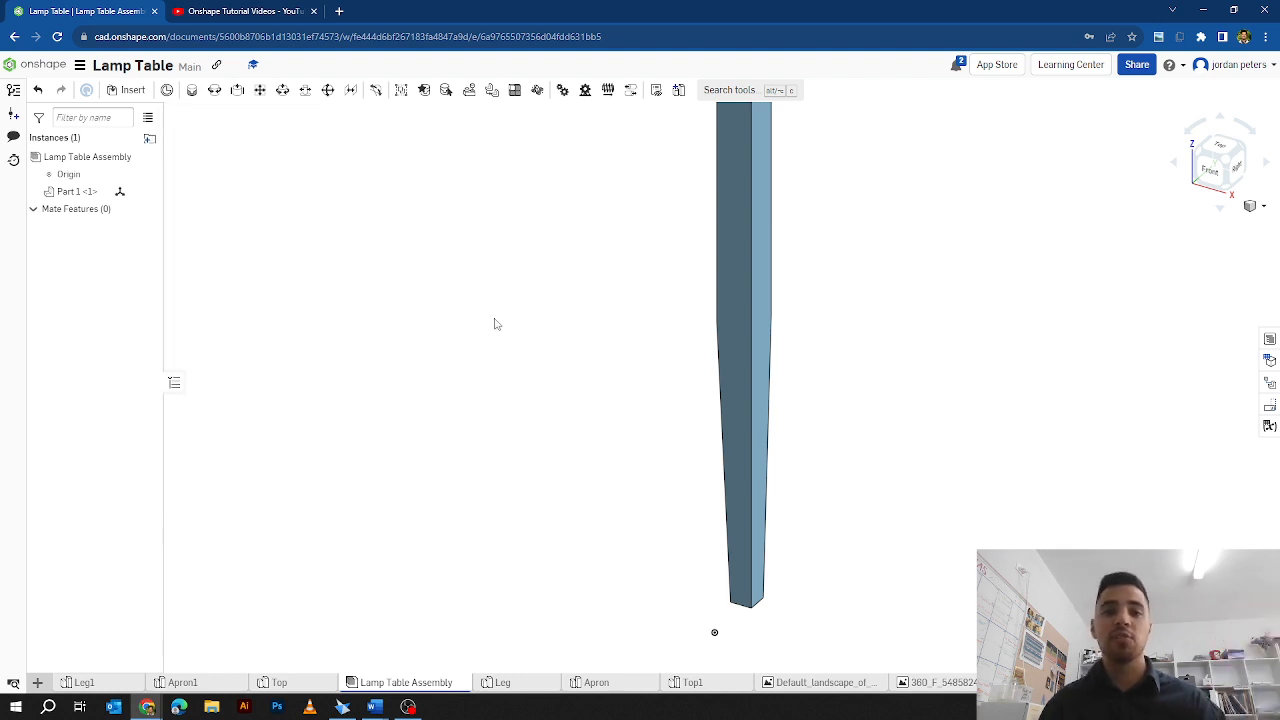
Step: Add a Fastened mate between the assembly origin and the front-right bottom corner of the leg
scroll(565, 335, down, 3)
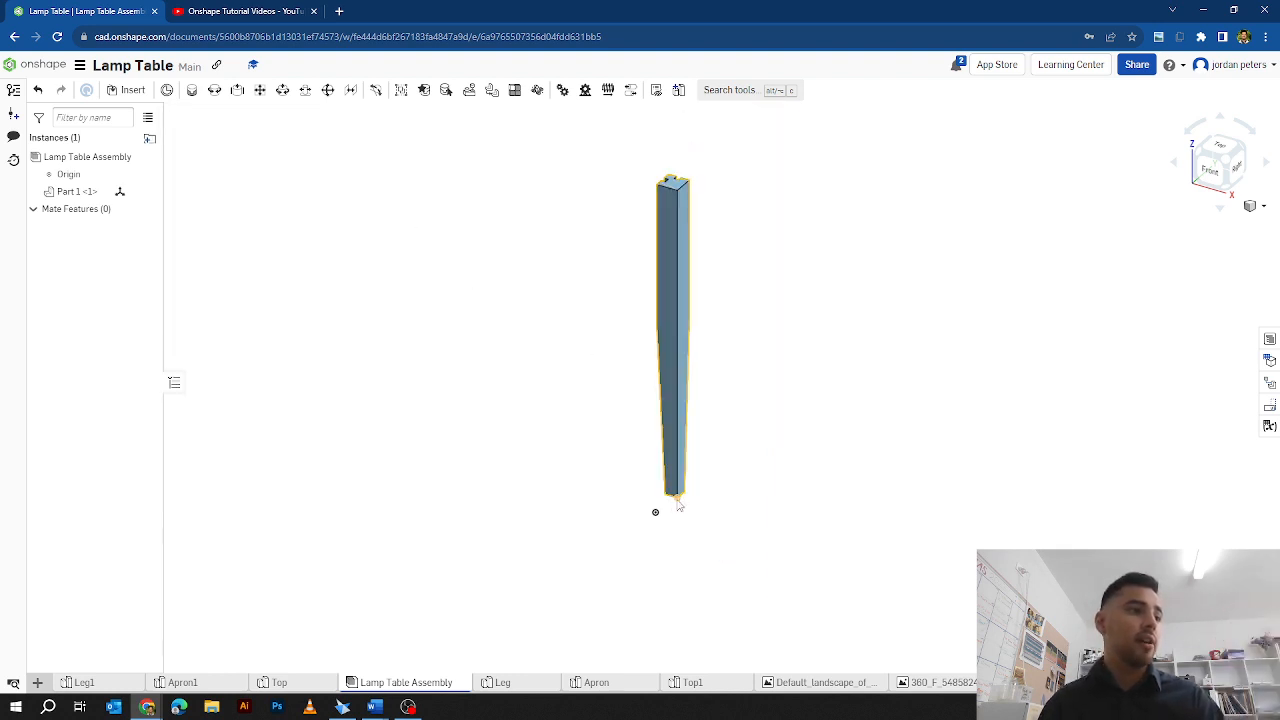
scroll(677, 505, up, 5)
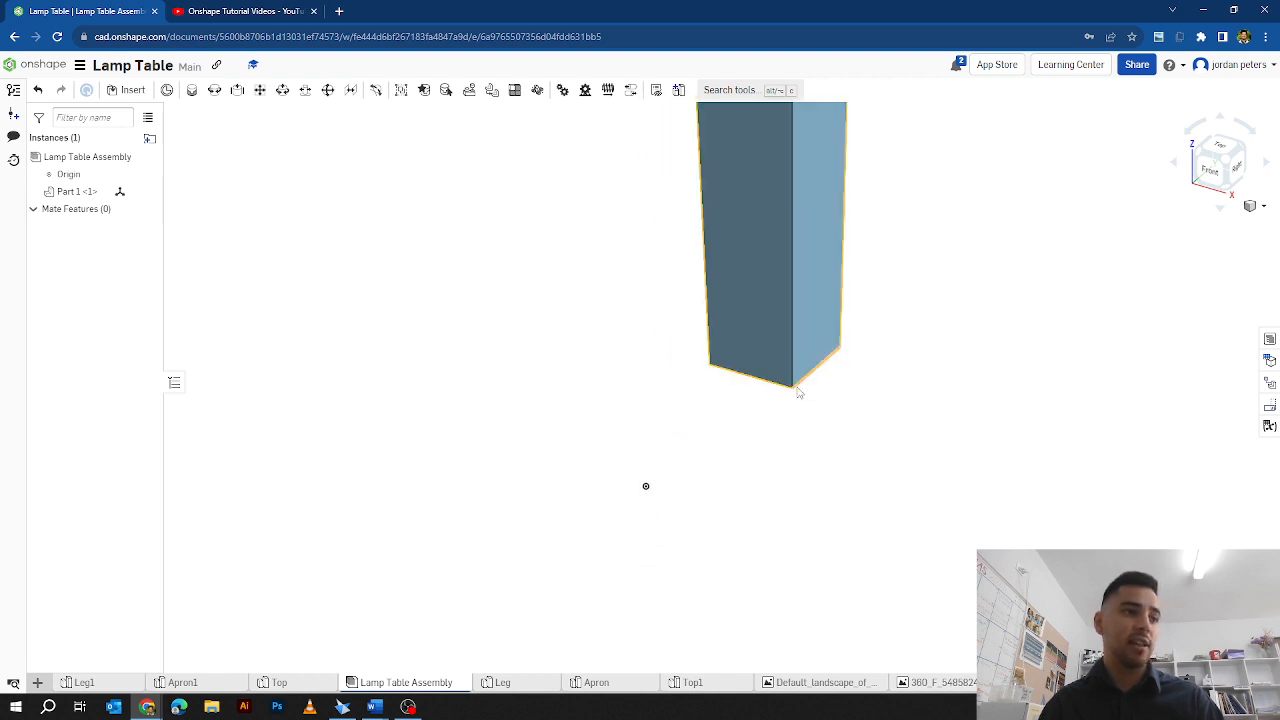
click(193, 90)
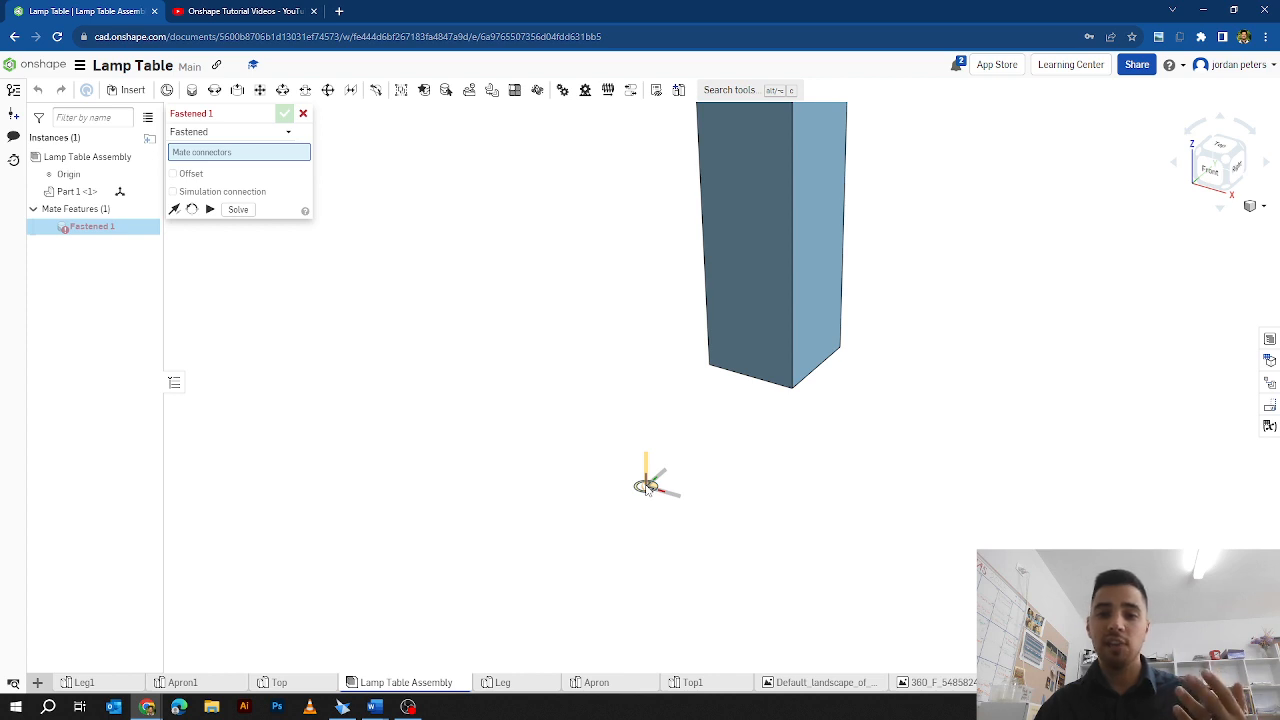
click(646, 487)
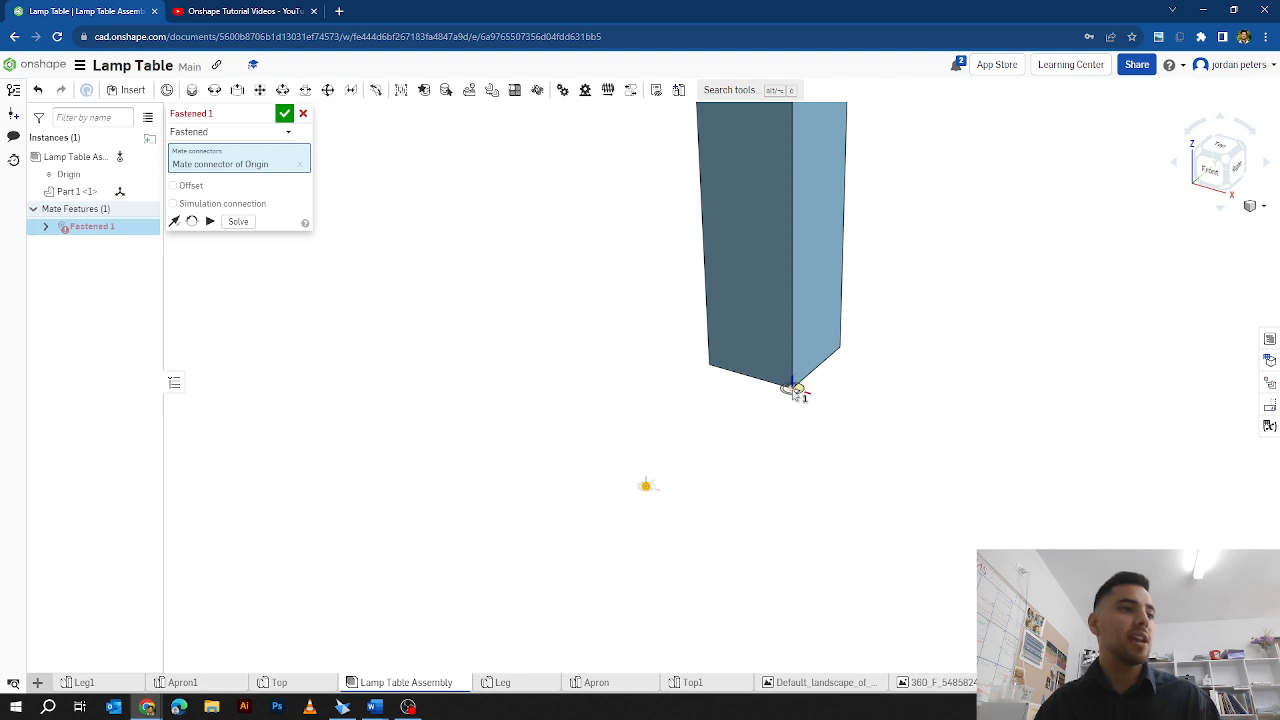
scroll(796, 392, down, 6)
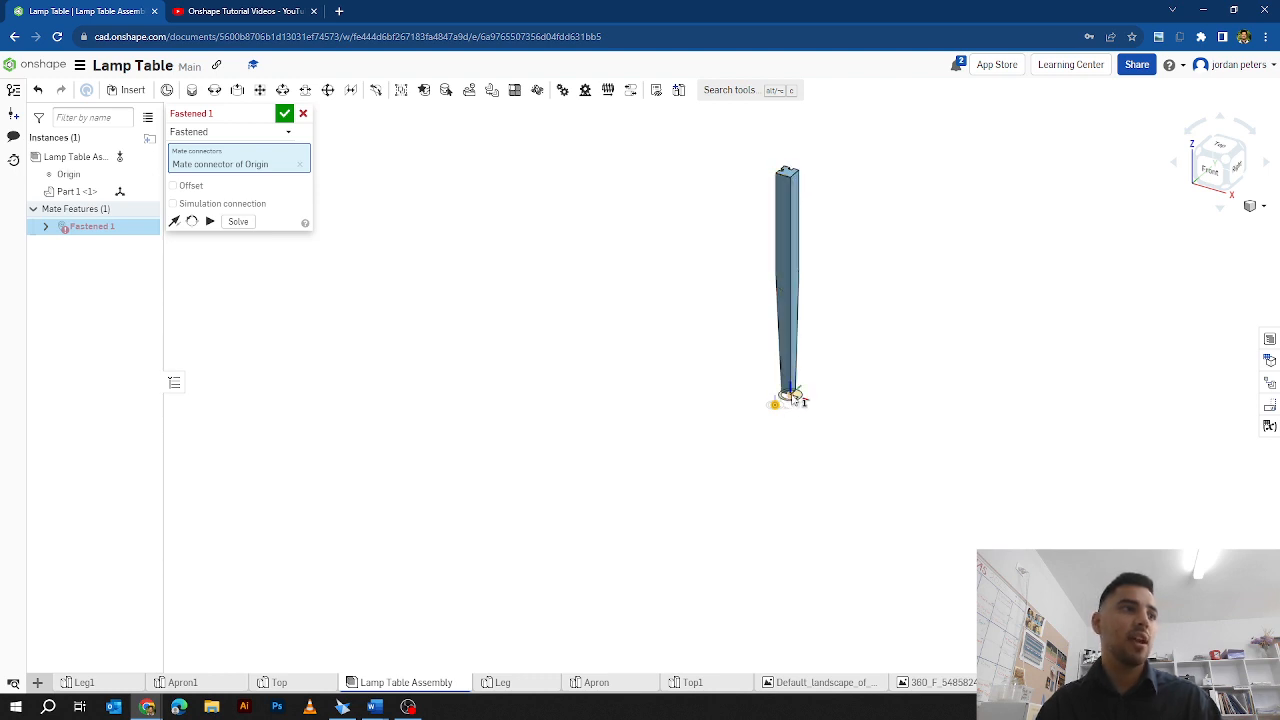
scroll(785, 400, up, 3)
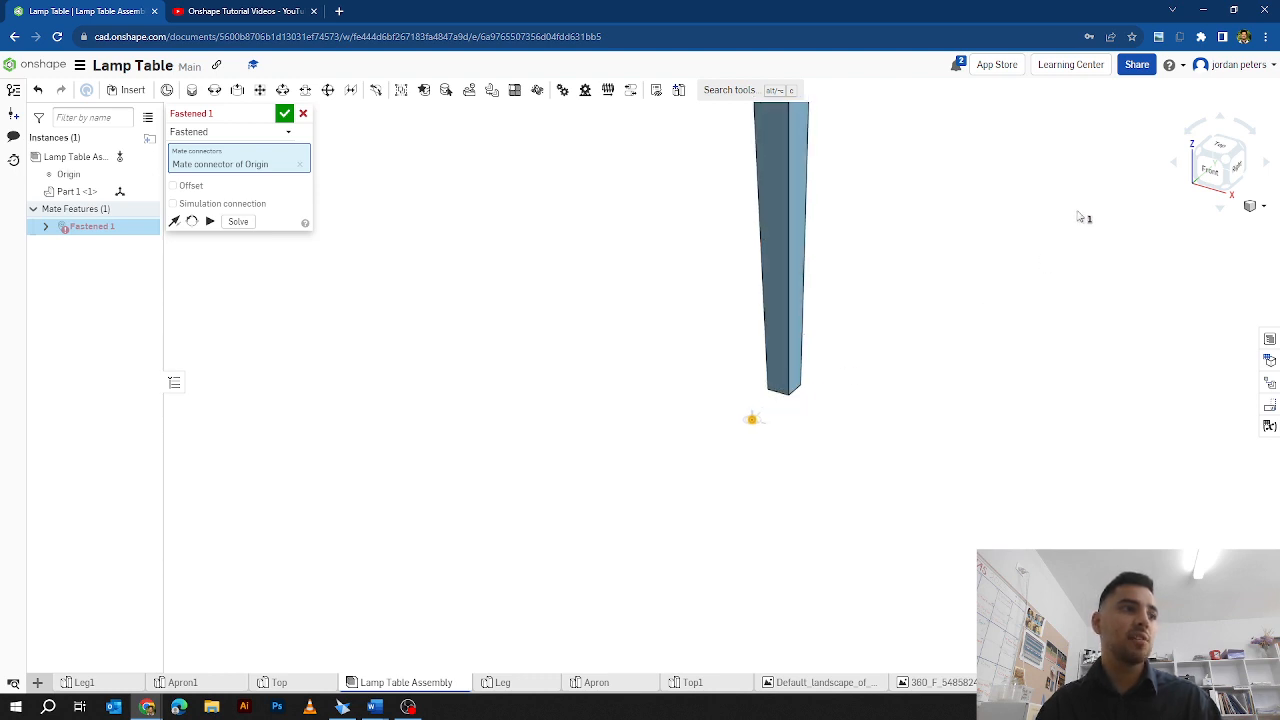
click(1242, 151)
click(1242, 151)
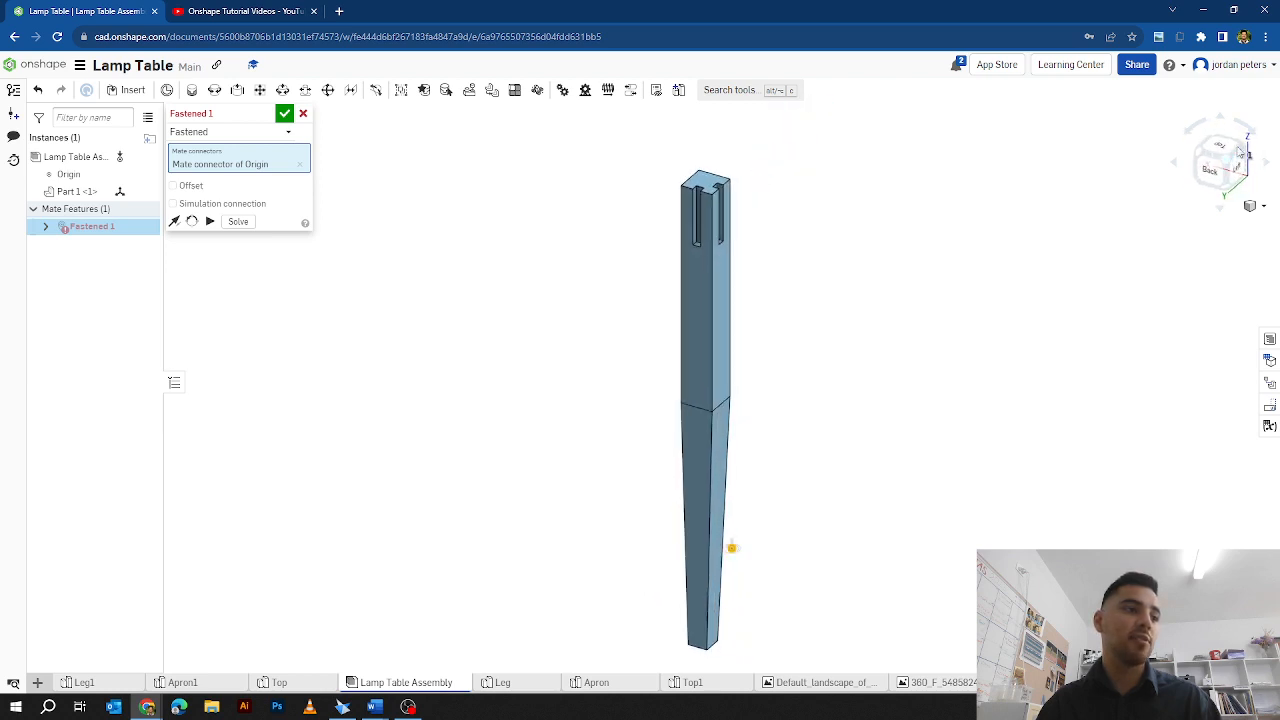
click(1202, 150)
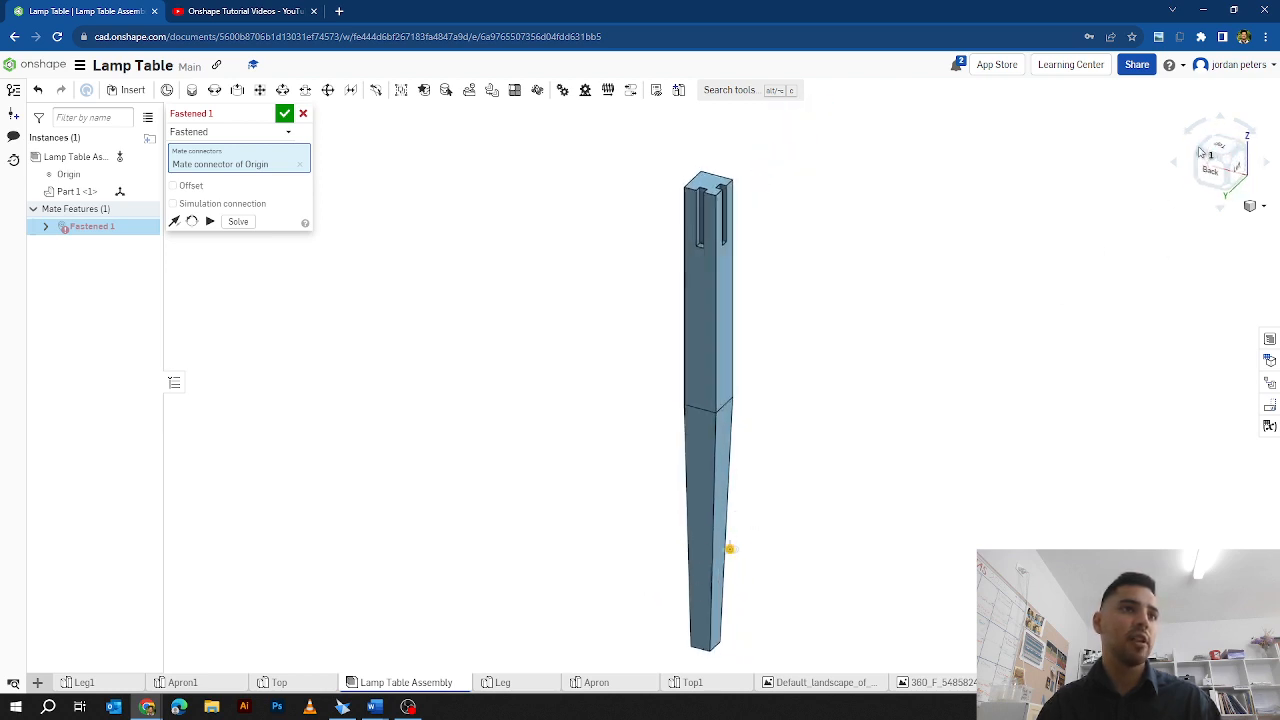
click(1200, 150)
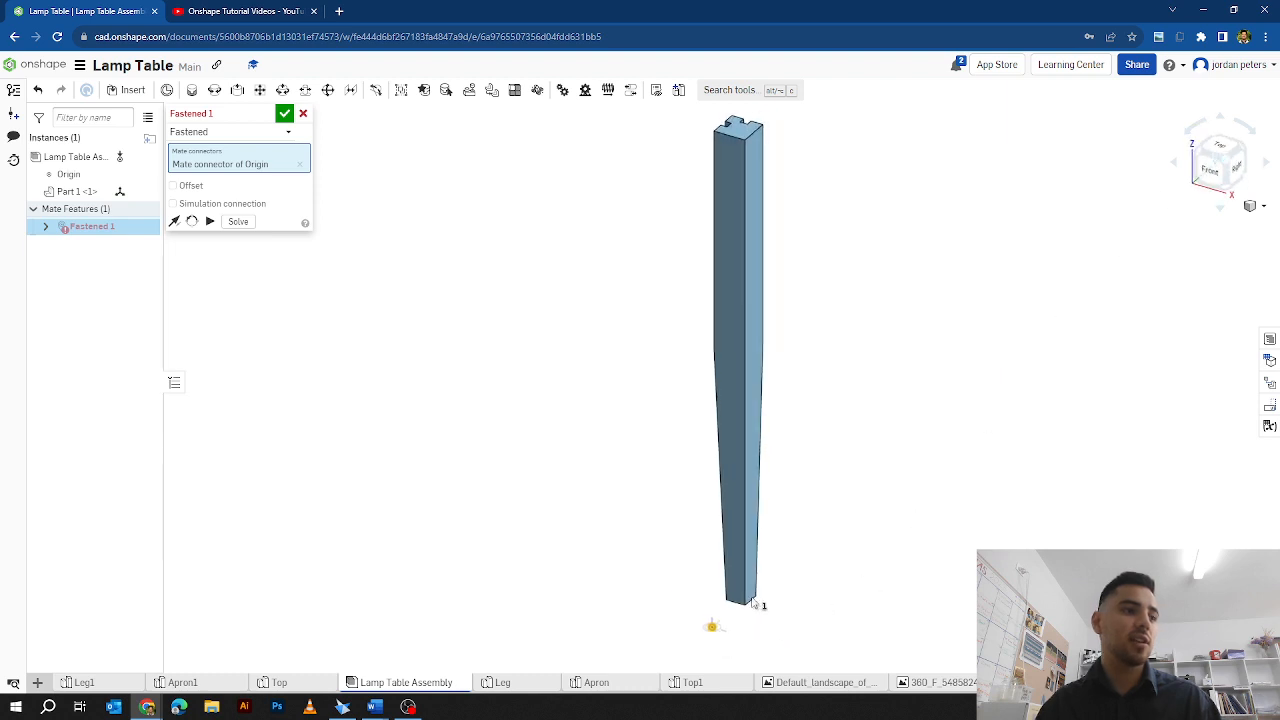
scroll(749, 600, up, 5)
scroll(736, 625, up, 2)
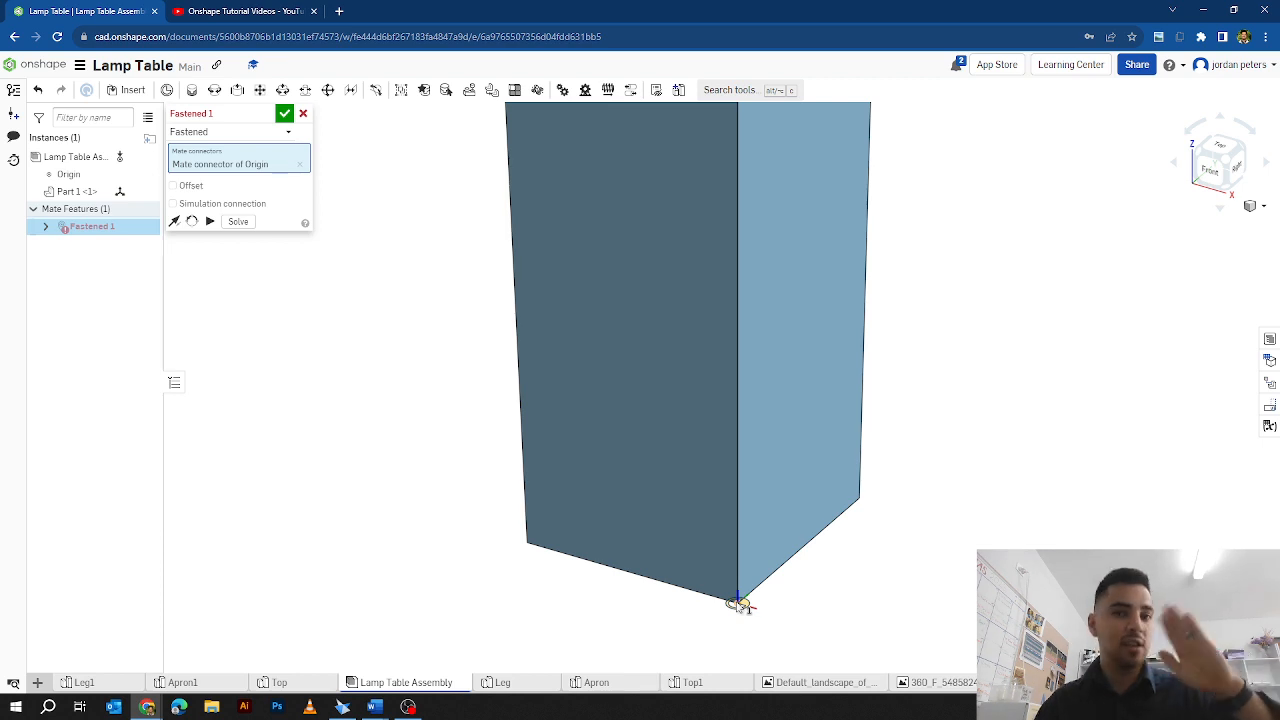
click(738, 603)
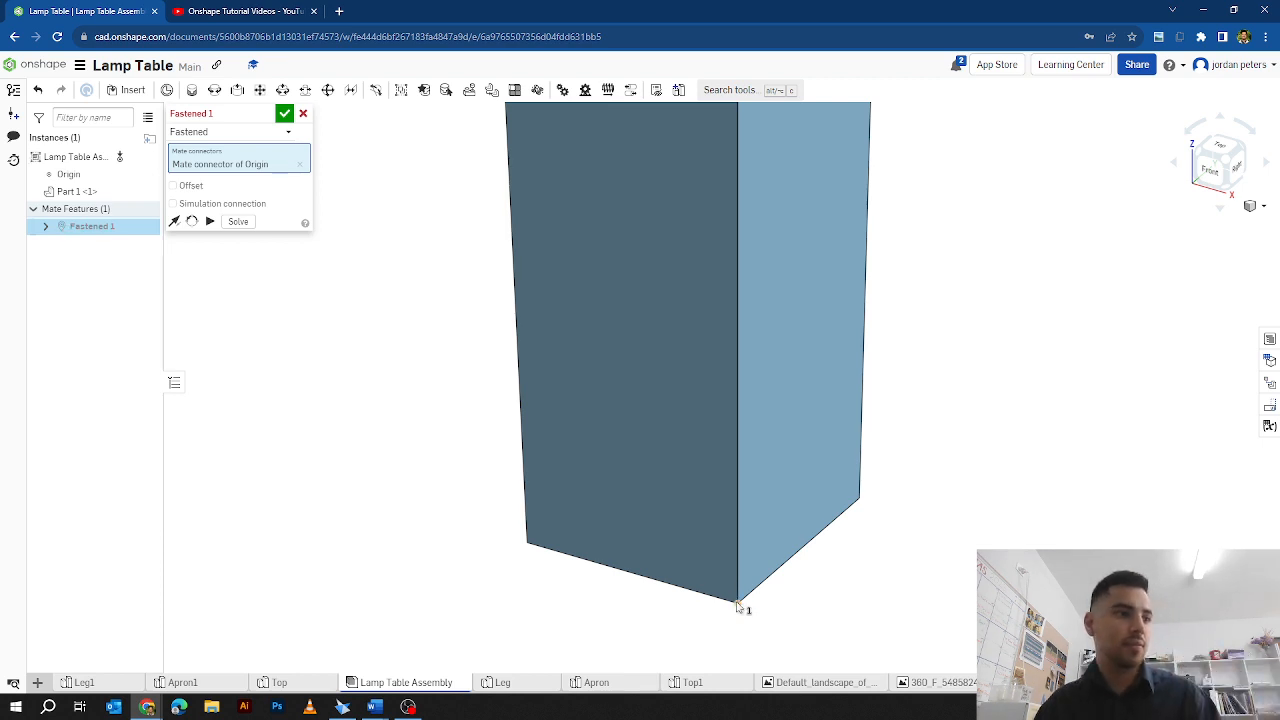
Step: Reorient the mate's secondary axis so the leg's slotted faces point to the front and right, and try flipping the primary axis
scroll(730, 610, up, 5)
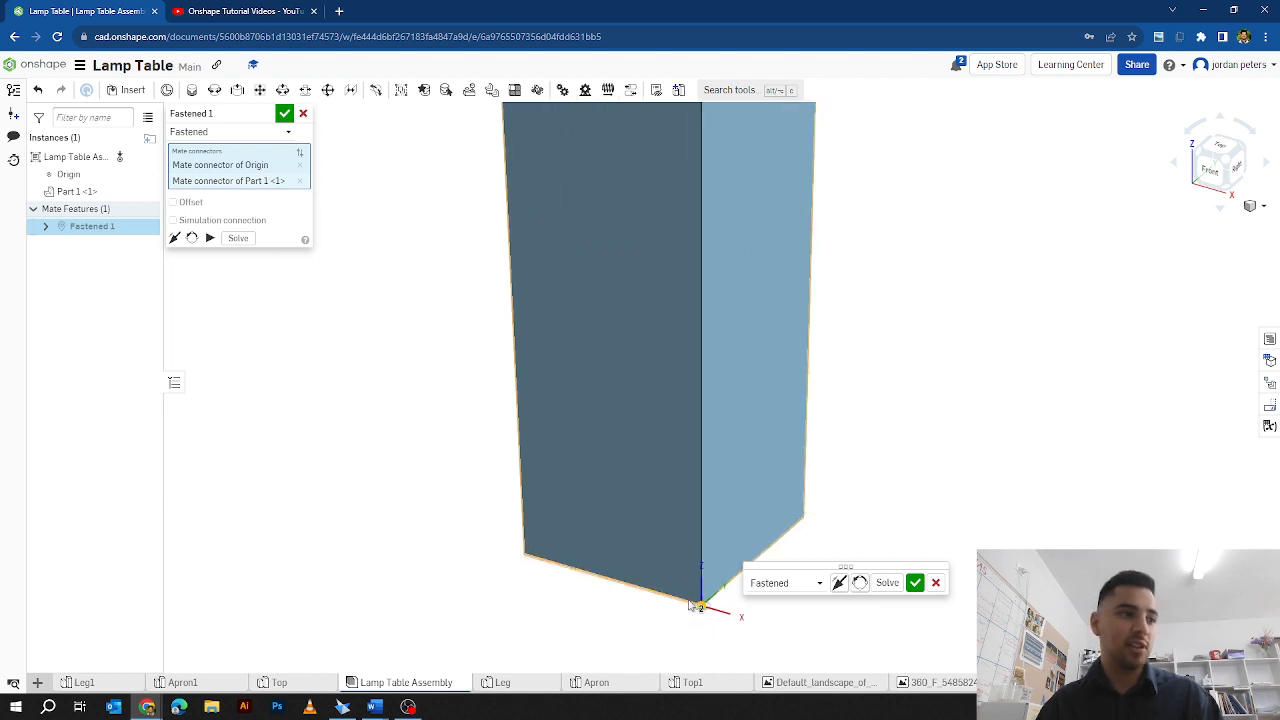
scroll(692, 608, down, 6)
scroll(688, 598, down, 2)
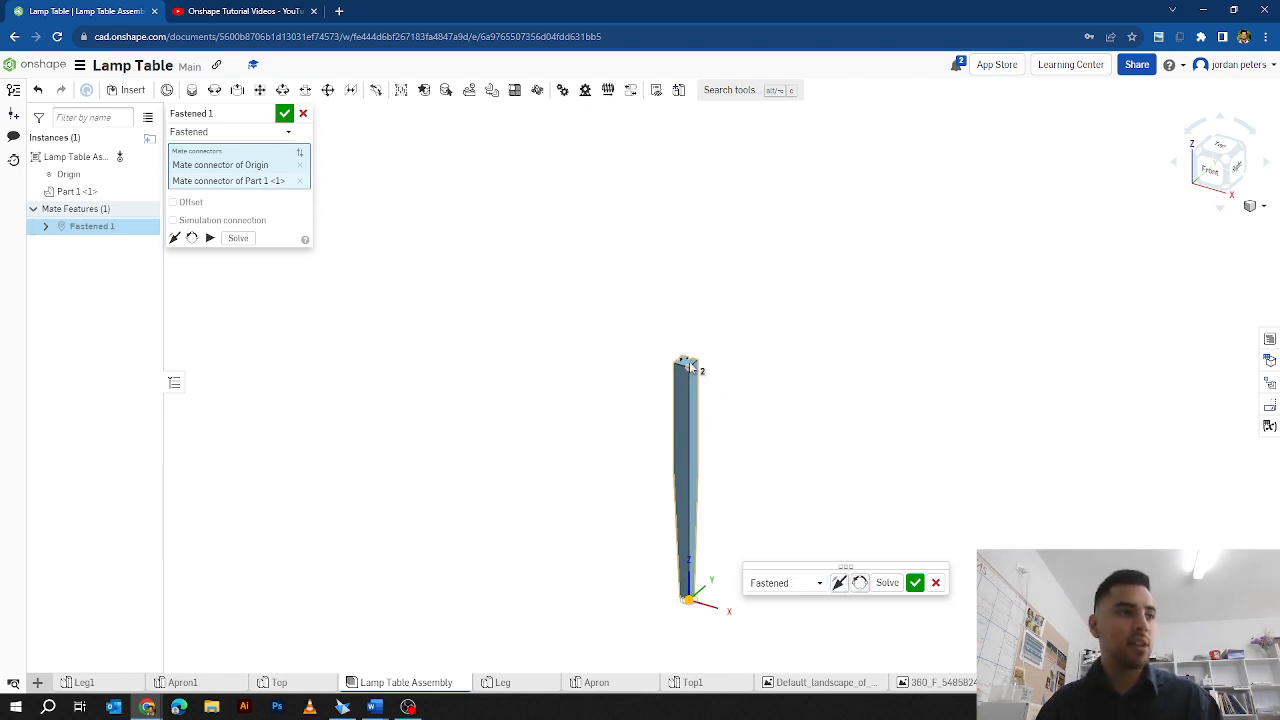
click(860, 583)
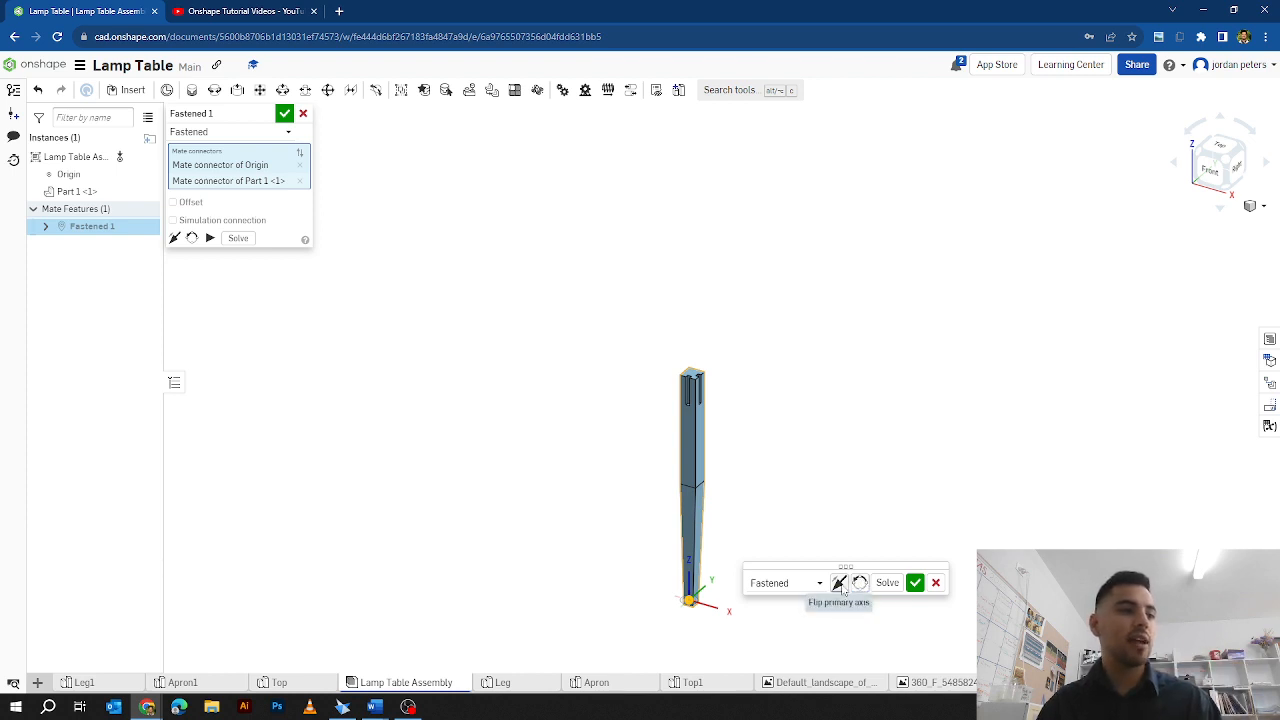
click(839, 584)
click(837, 587)
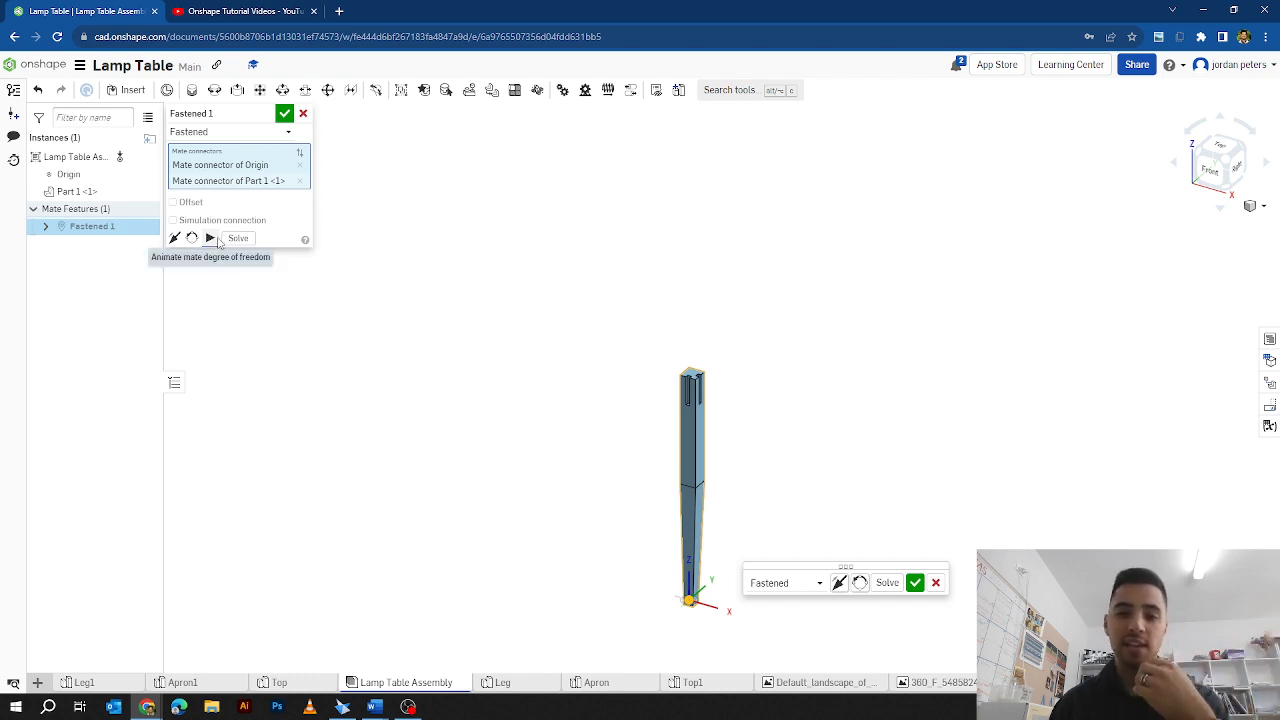
Step: Try the Revolute and Planar mate types on the leg's origin mate, animating the degrees of freedom of each
click(213, 131)
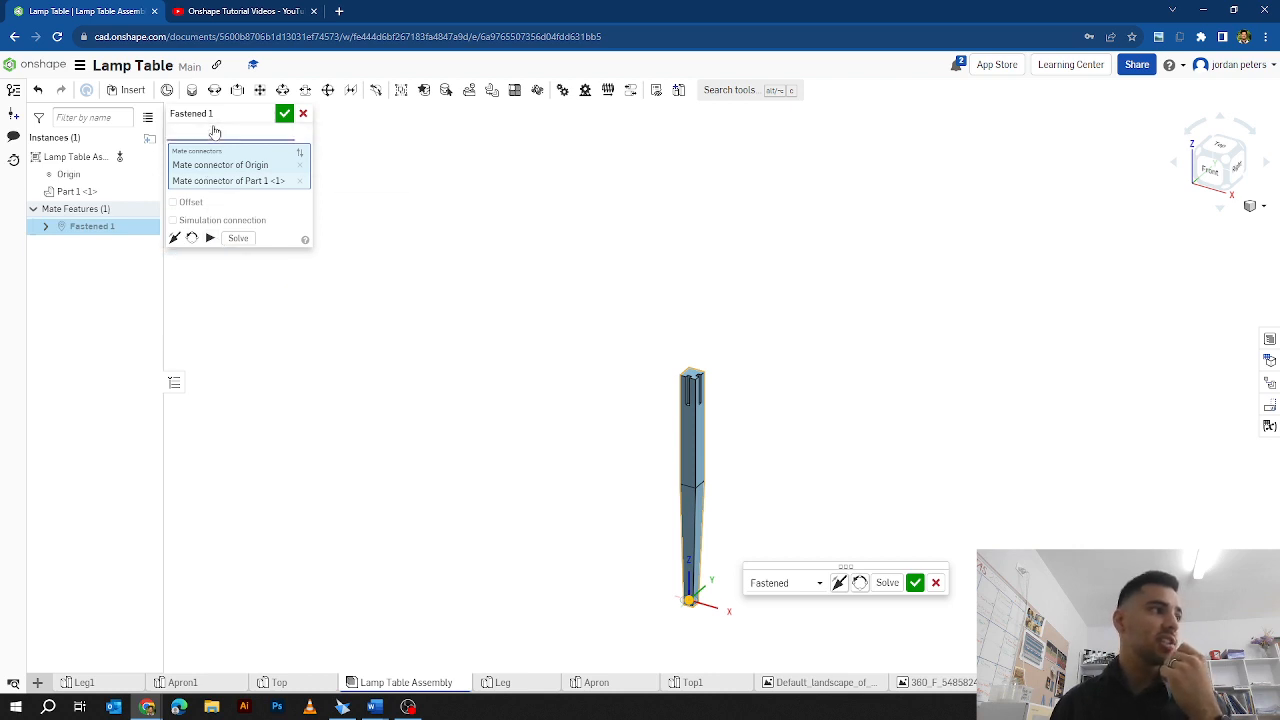
click(207, 186)
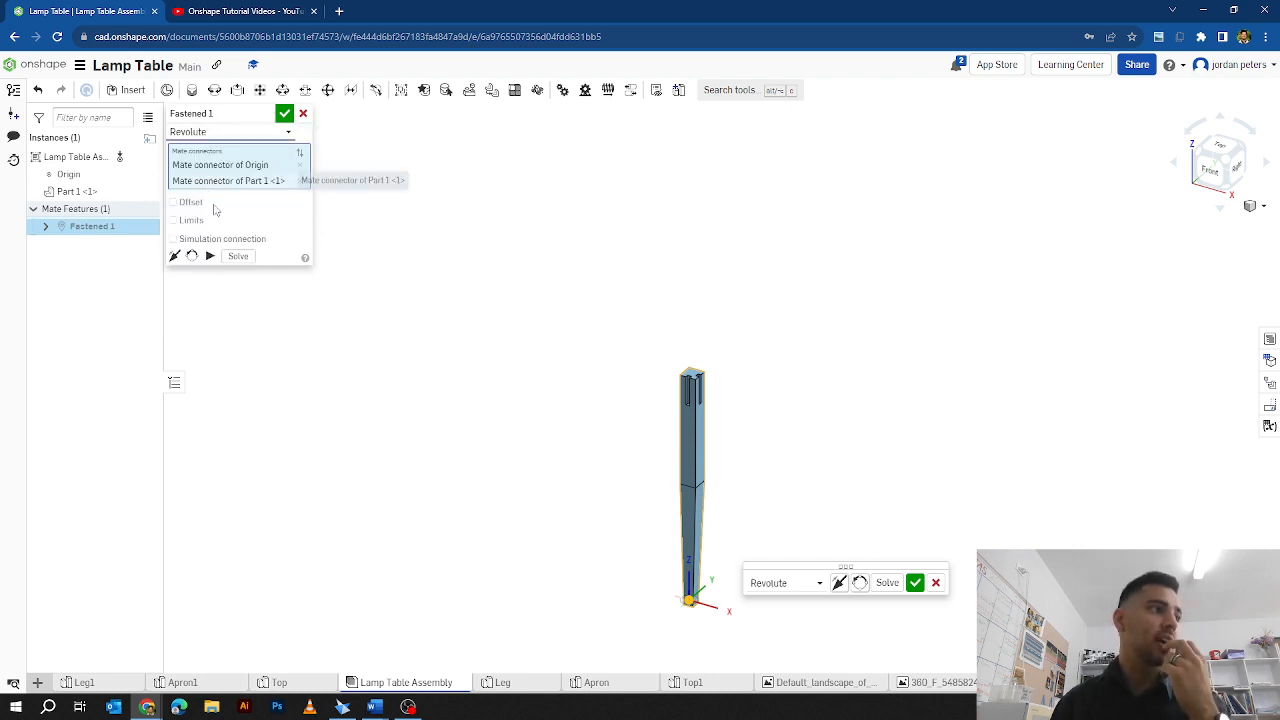
click(210, 256)
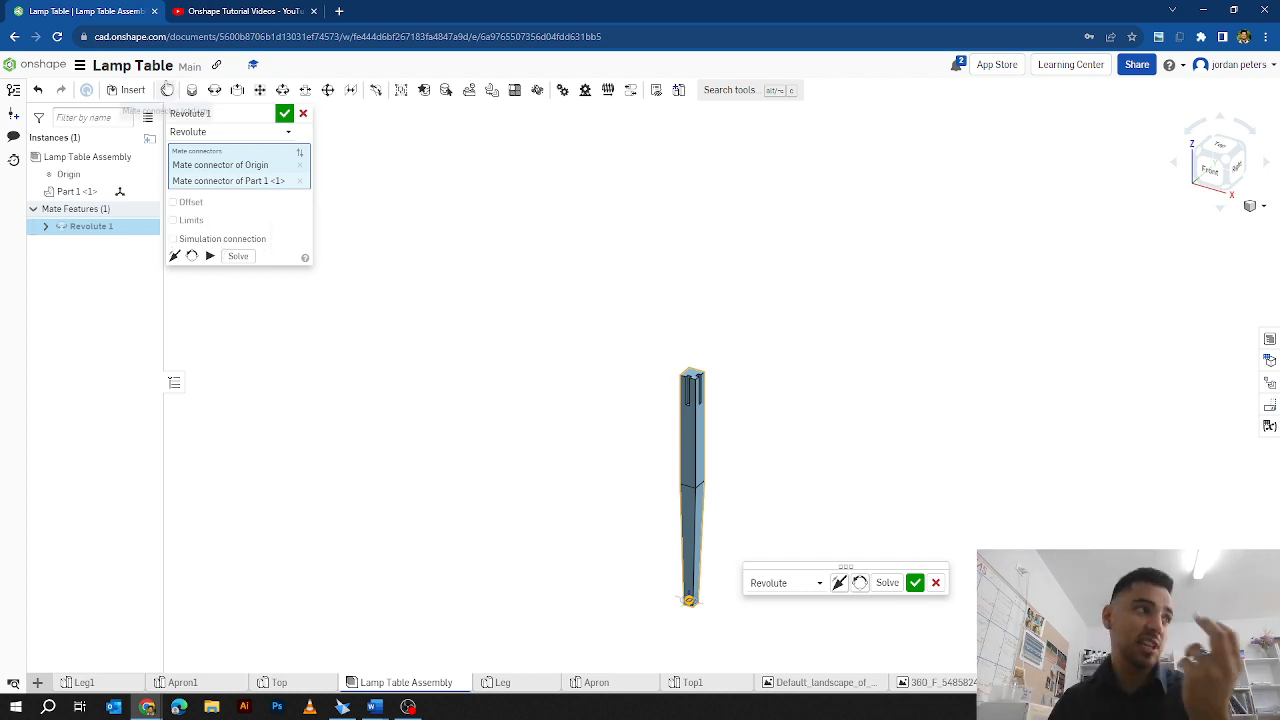
click(263, 134)
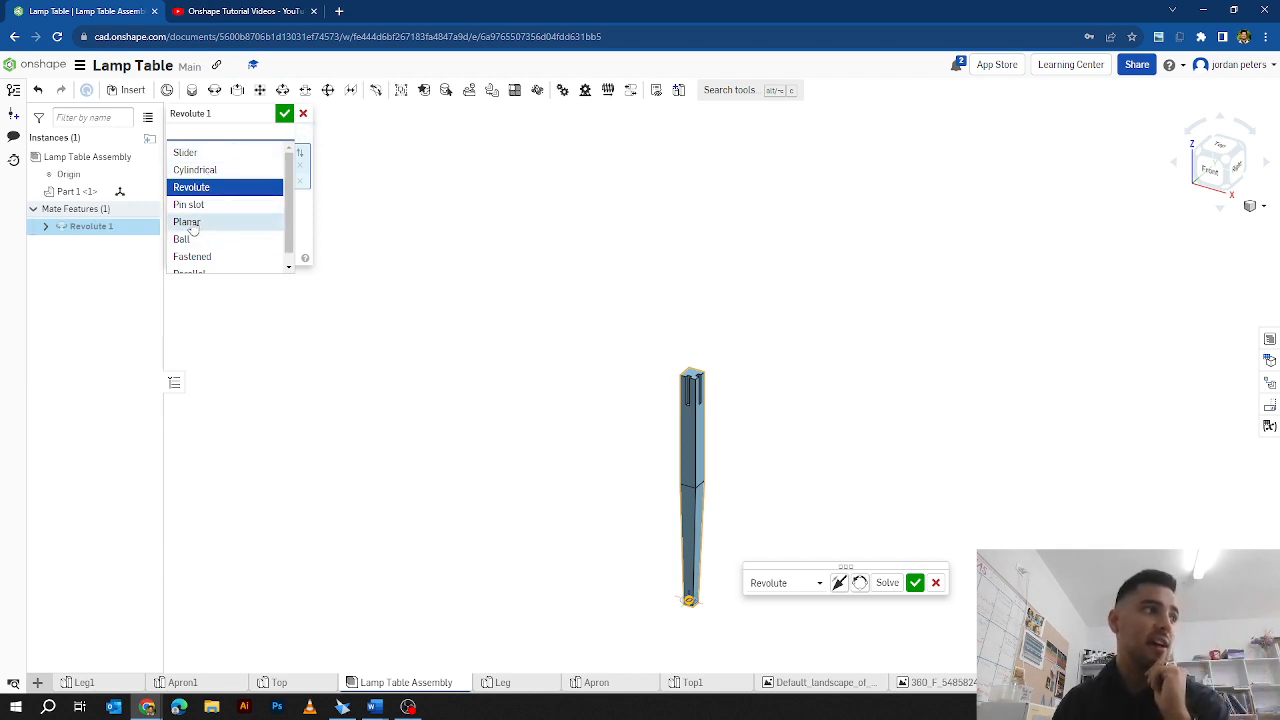
click(189, 222)
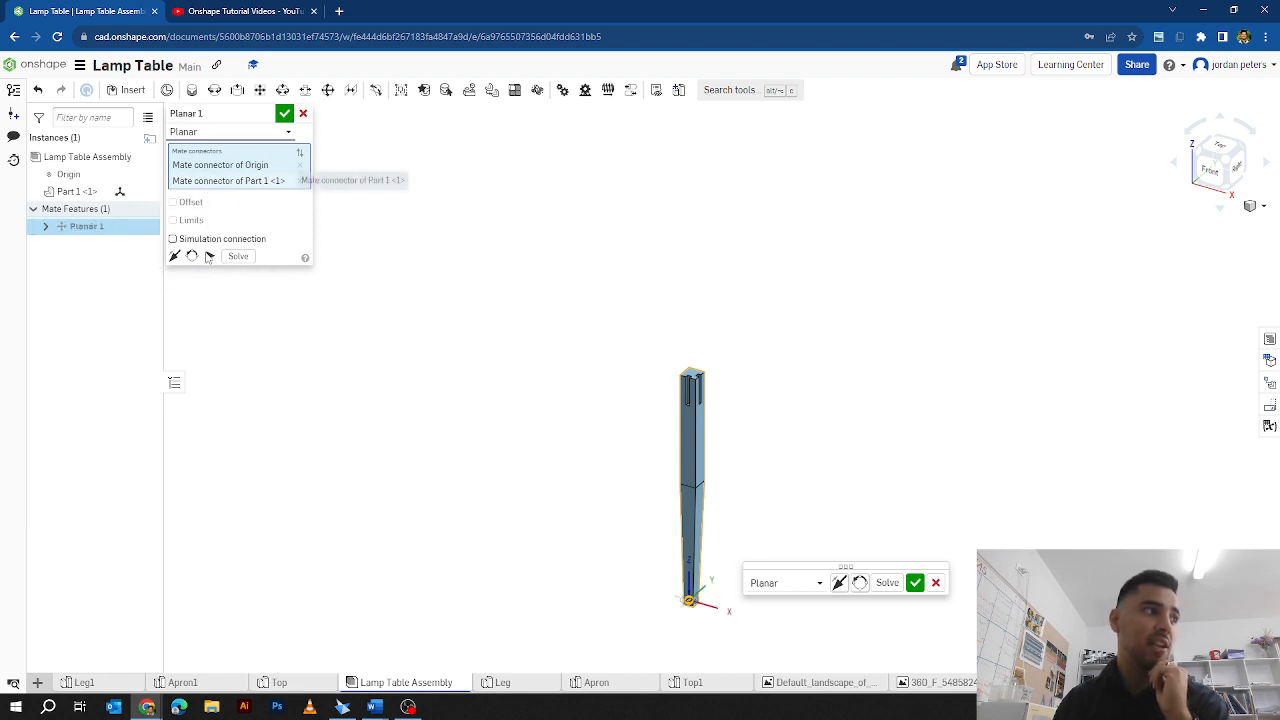
click(209, 256)
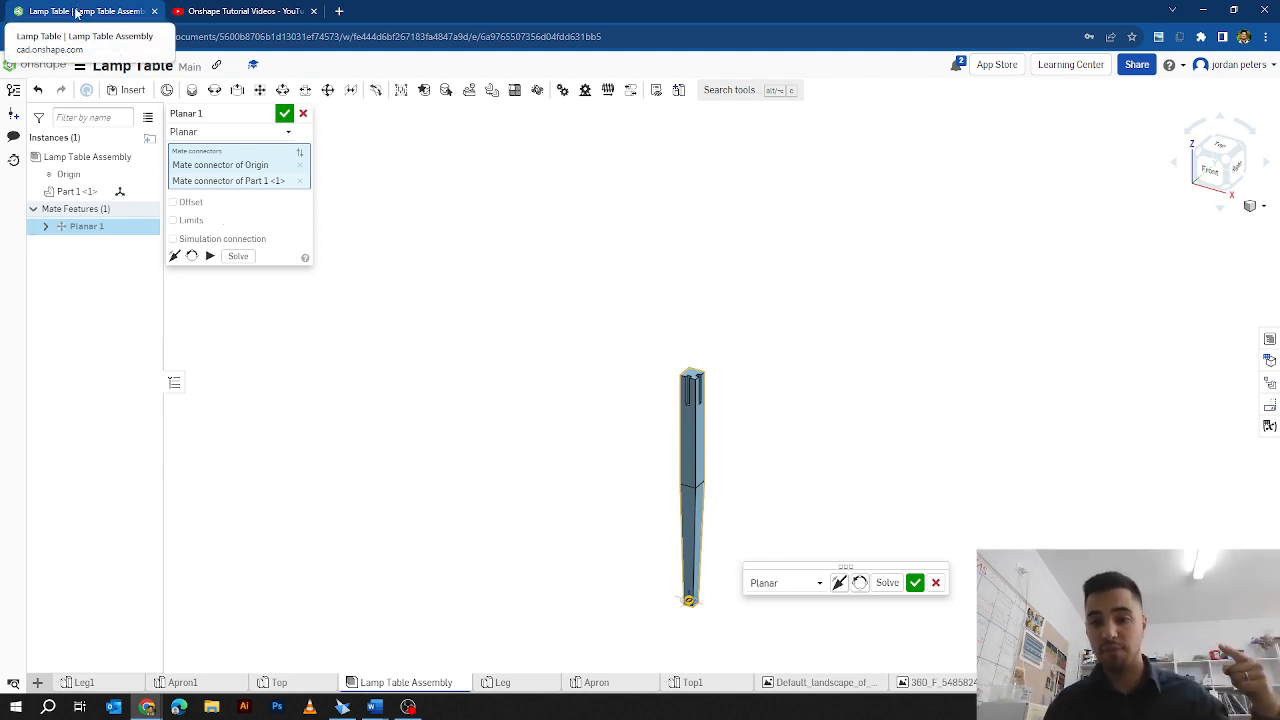
Step: Set the leg's origin mate type to Fastened and accept it without adding a second mate
click(217, 133)
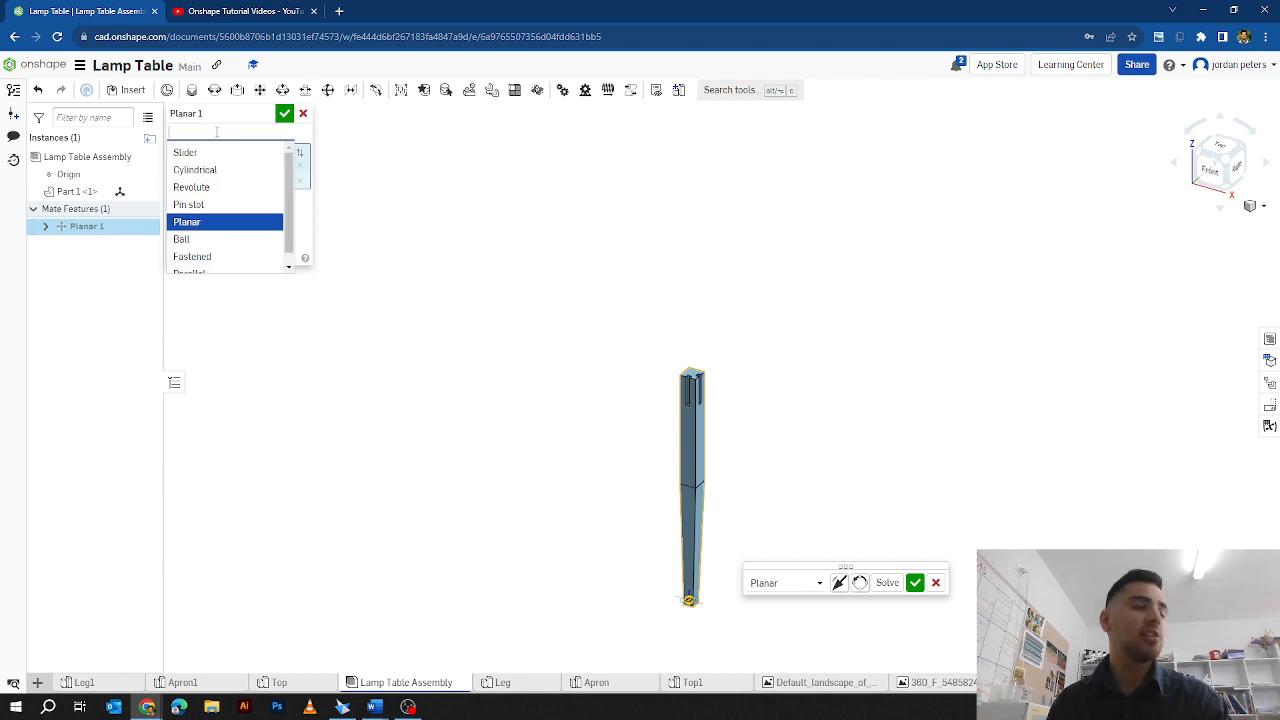
scroll(205, 250, down, 1)
click(207, 245)
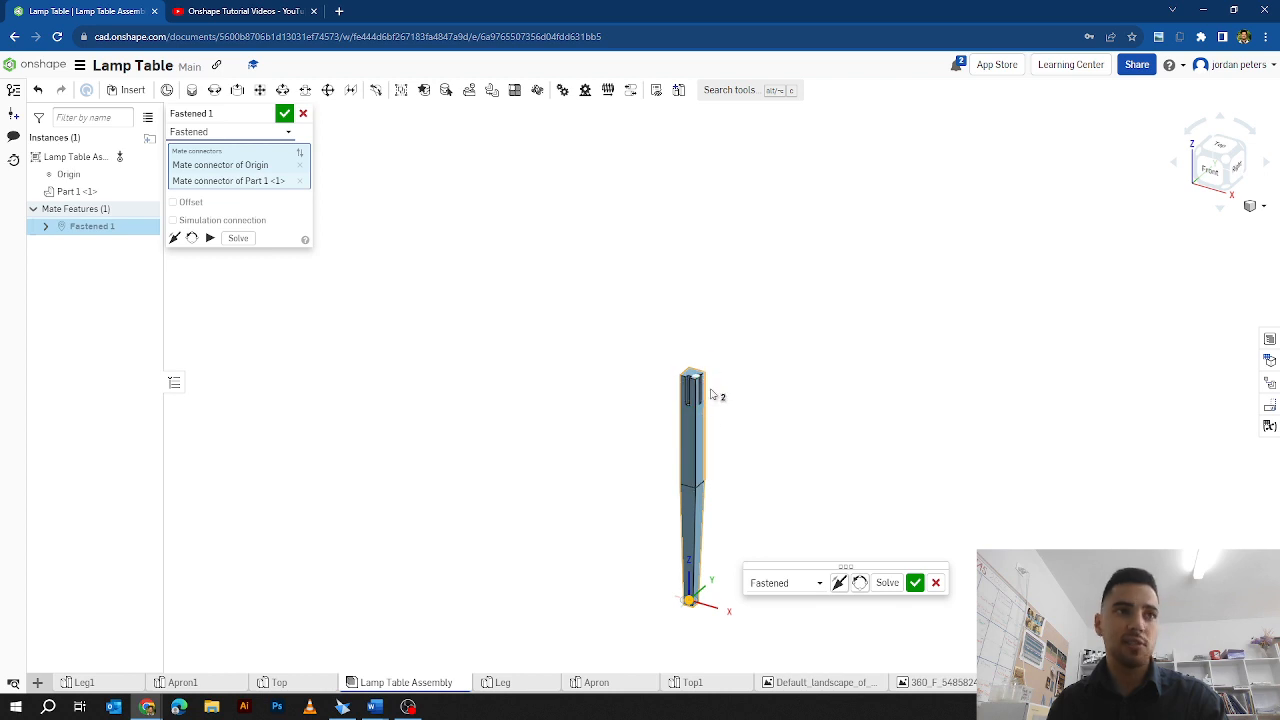
click(916, 584)
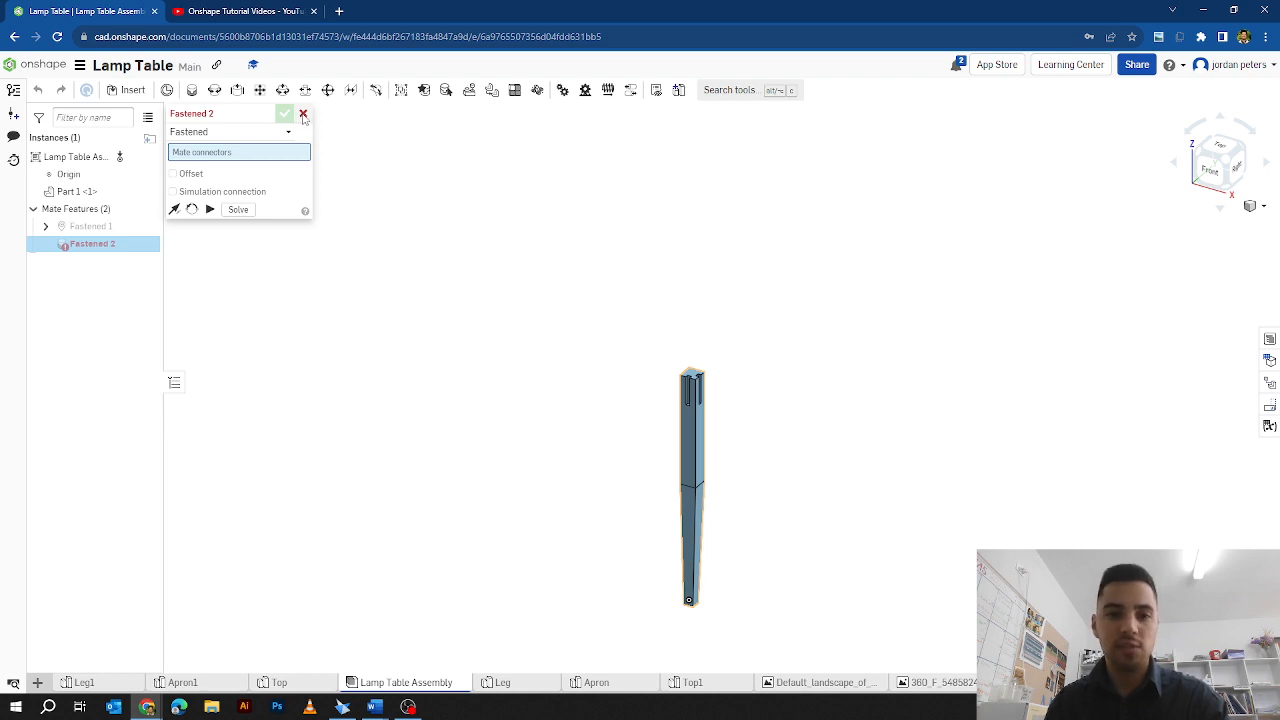
click(303, 114)
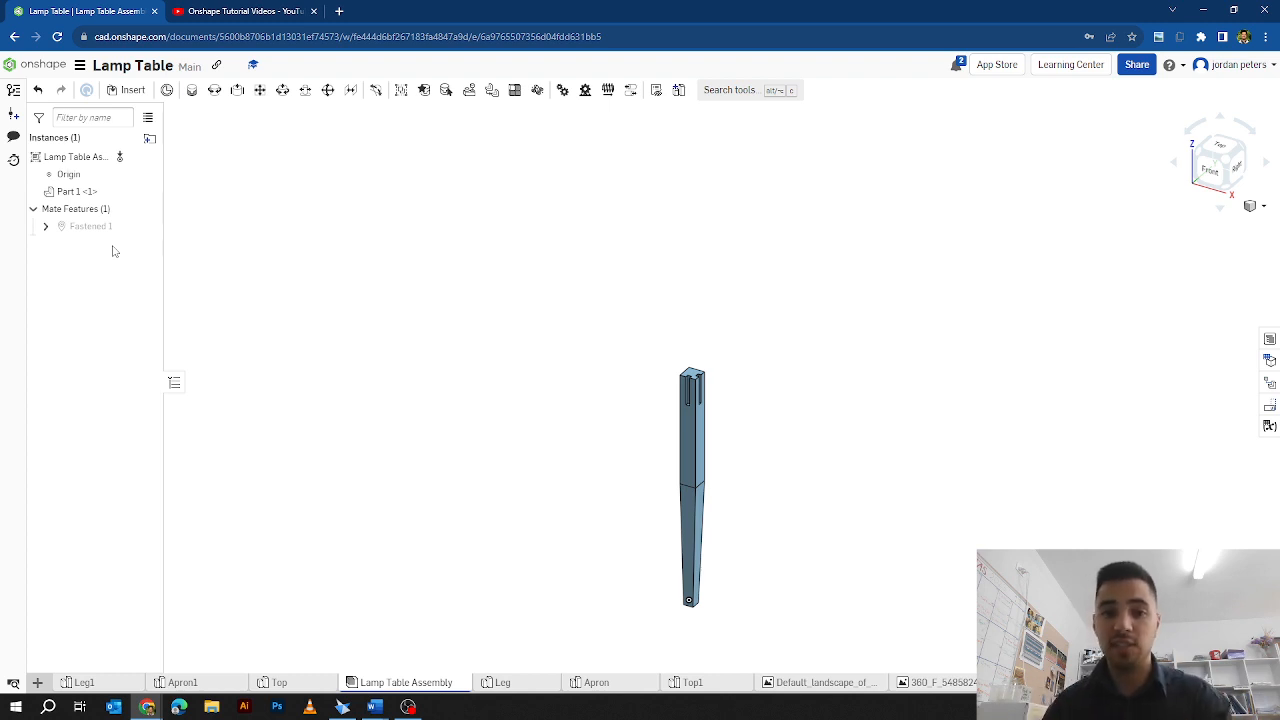
Step: Insert one Apron1 part from the current document and place it beside the upper end of the leg
click(116, 91)
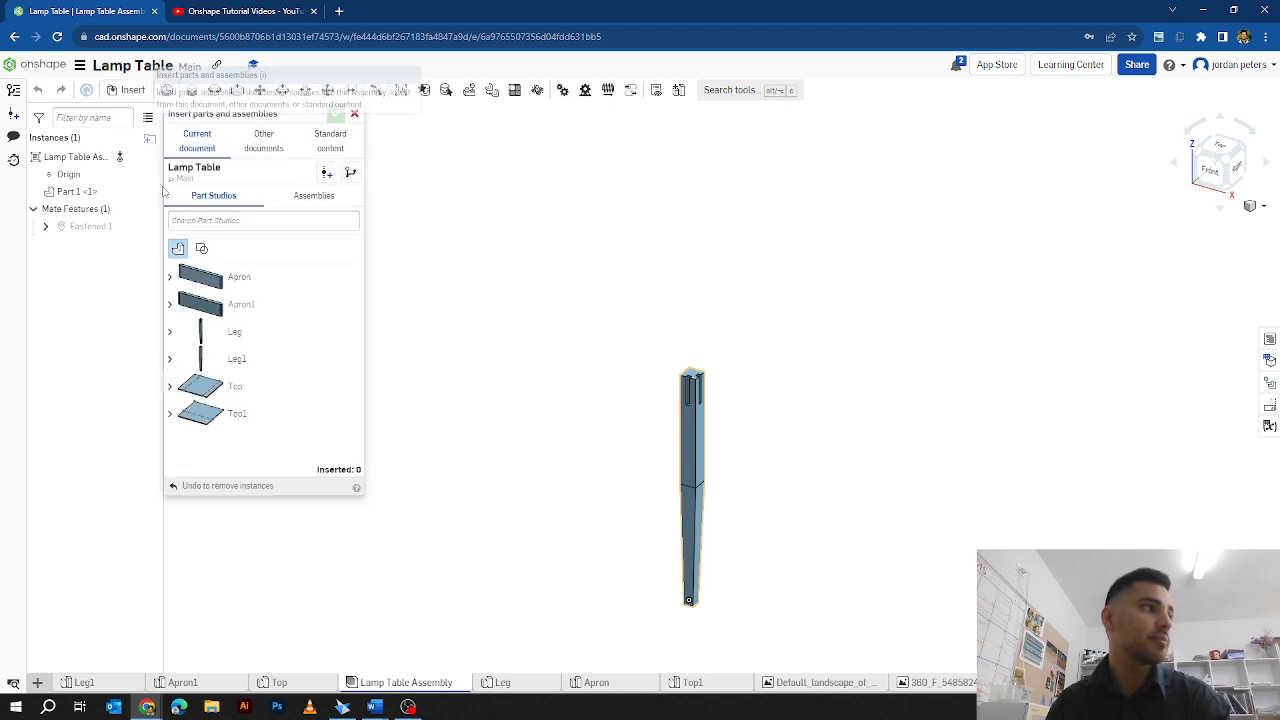
click(257, 312)
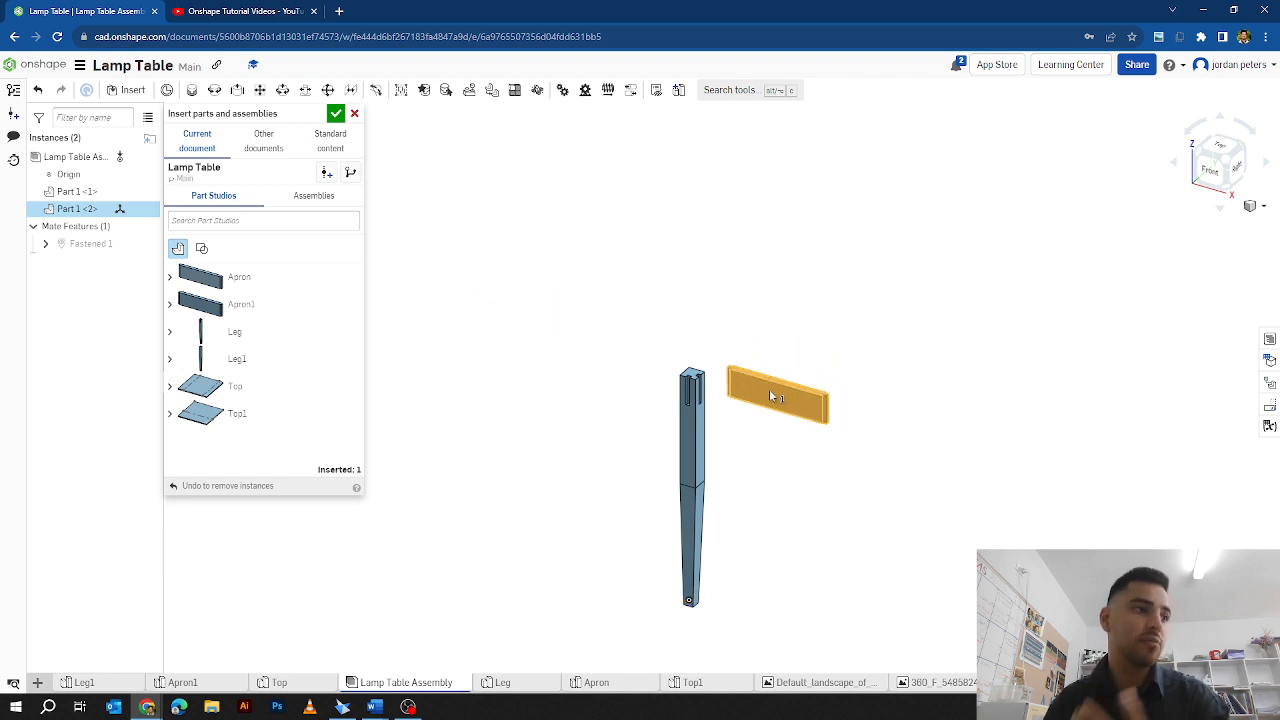
click(769, 389)
scroll(731, 370, up, 5)
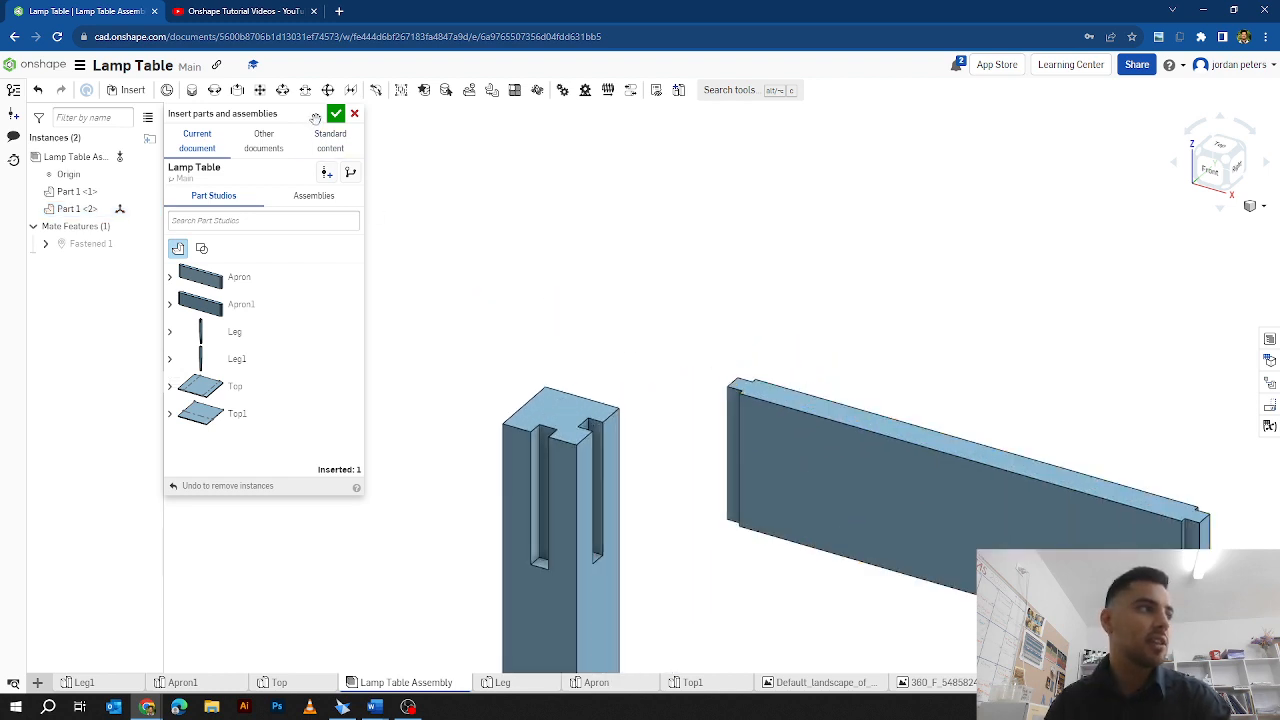
Step: Try placing a second Apron1 instance above the first one, and undo that extra insertion
click(236, 308)
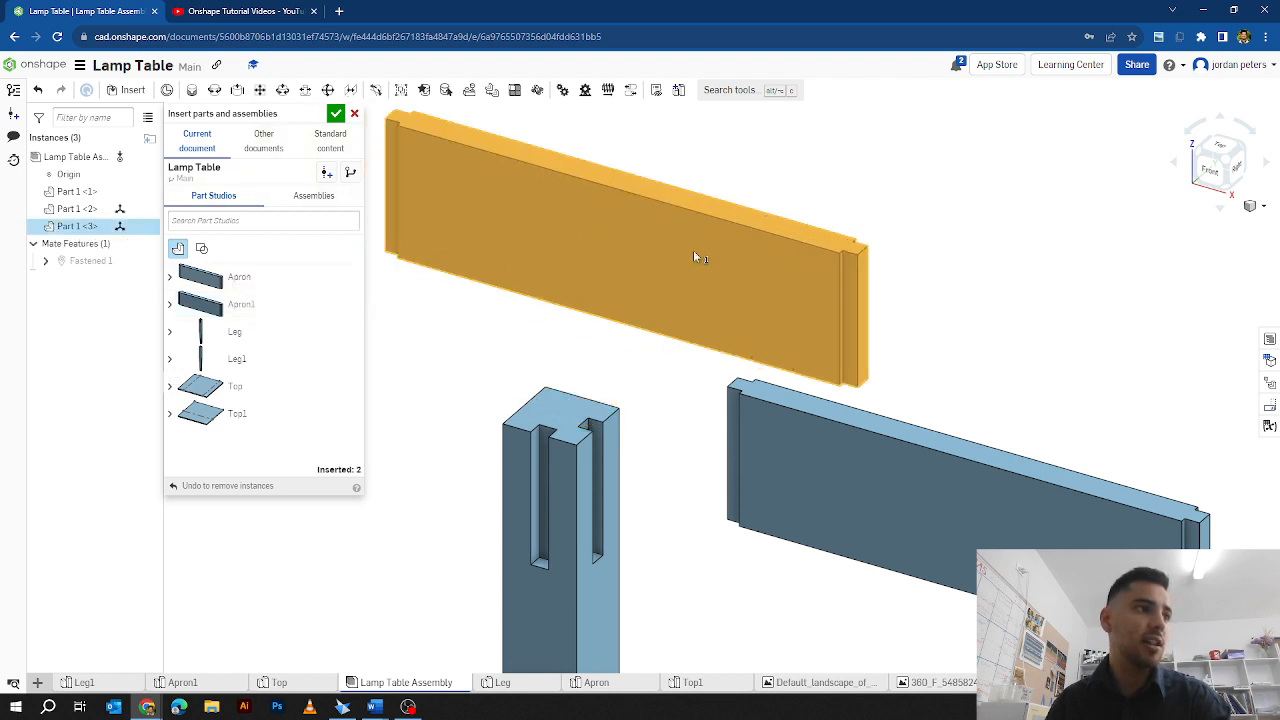
click(755, 256)
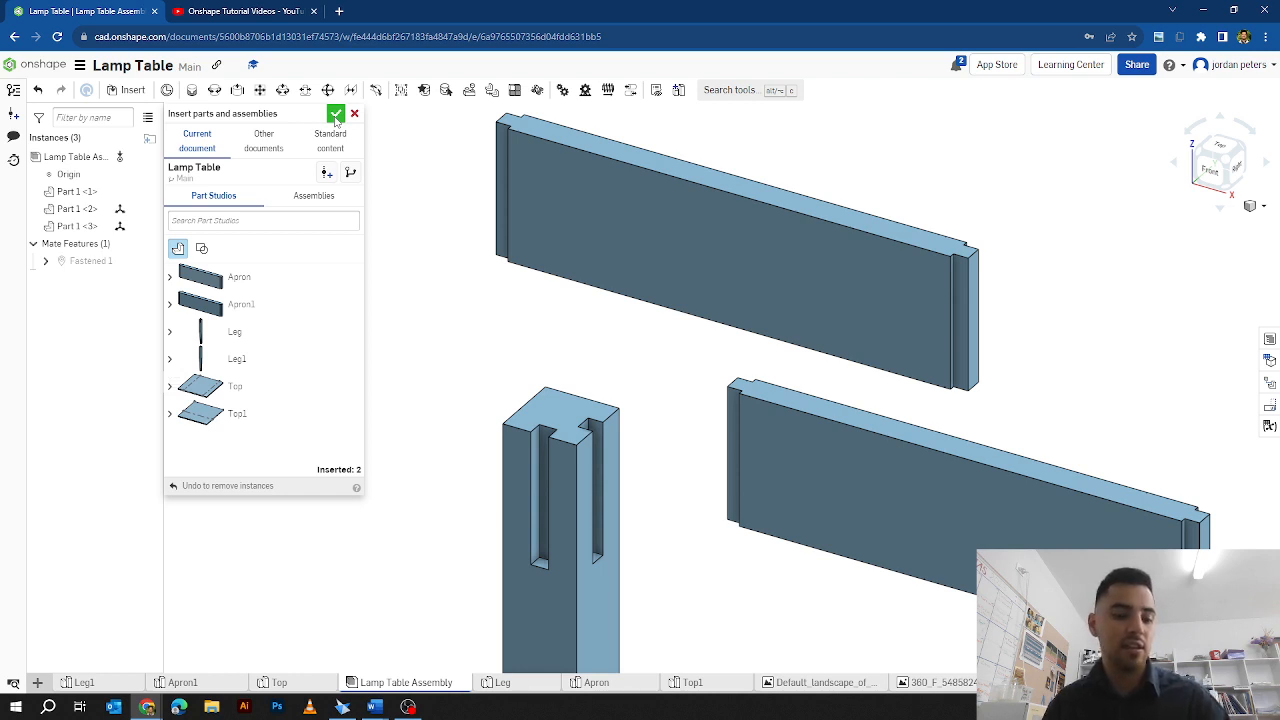
key(ctrl+z)
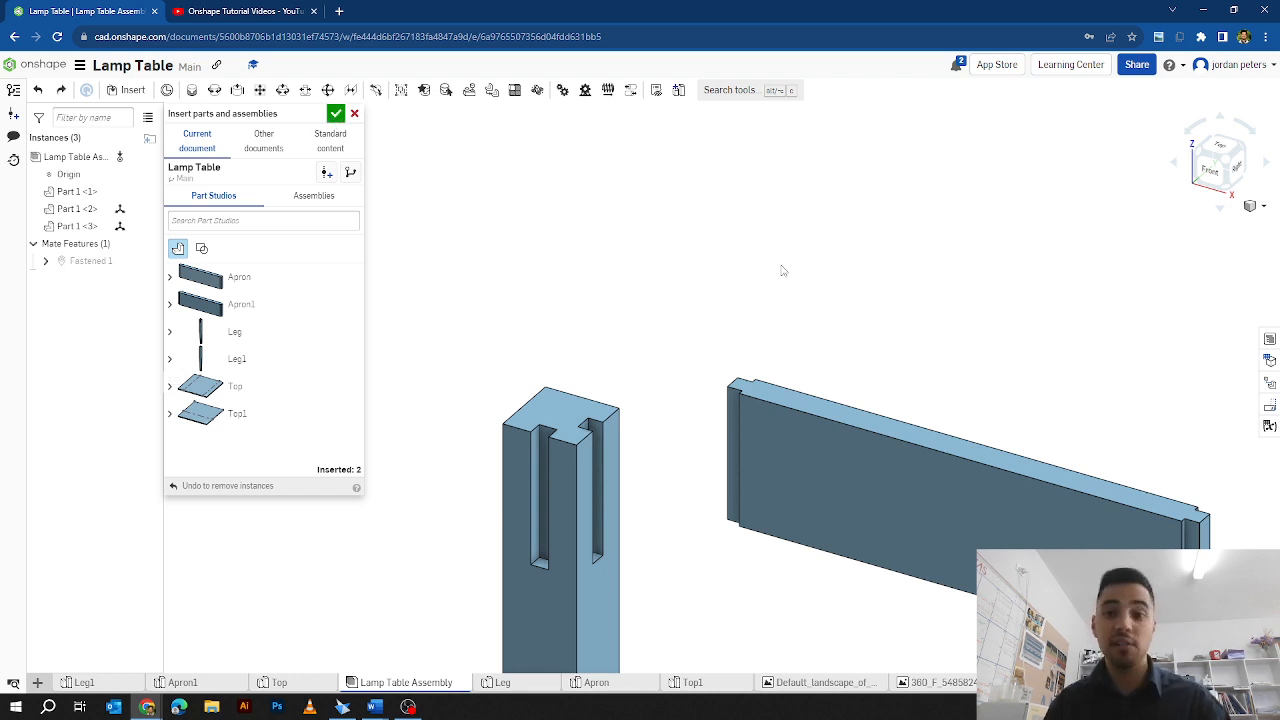
scroll(750, 262, down, 2)
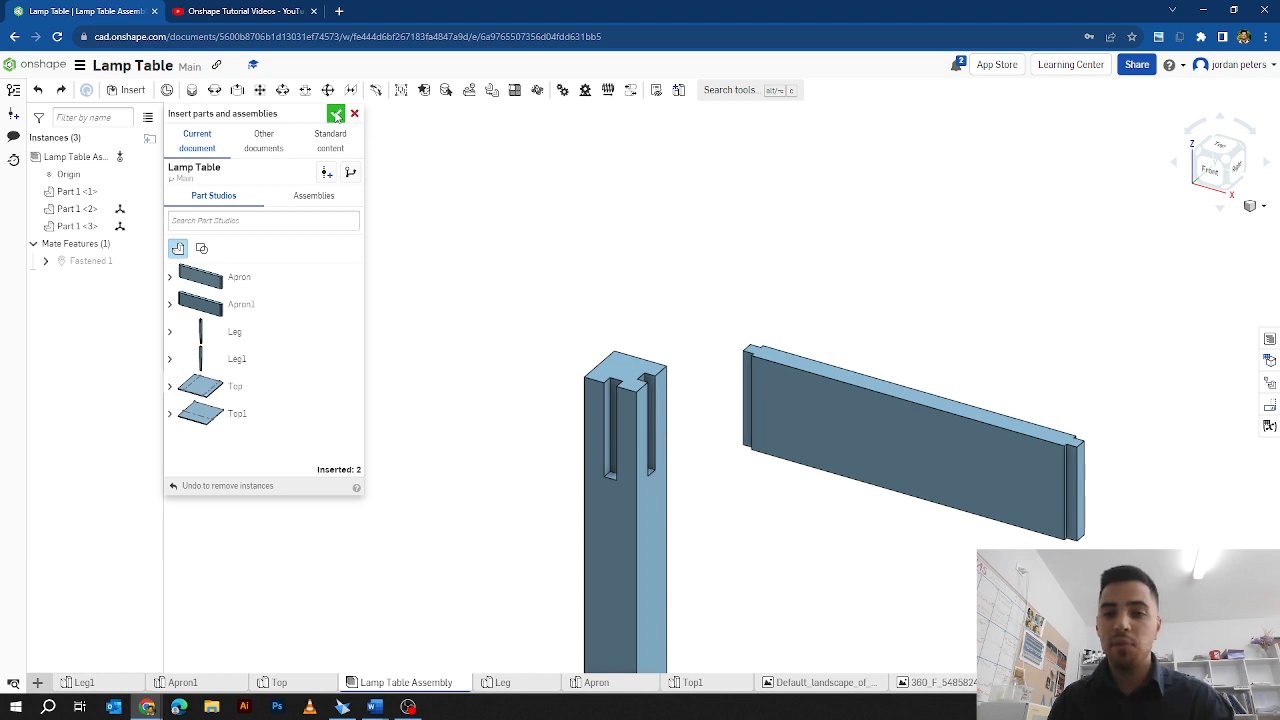
scroll(520, 237, down, 2)
scroll(531, 280, down, 2)
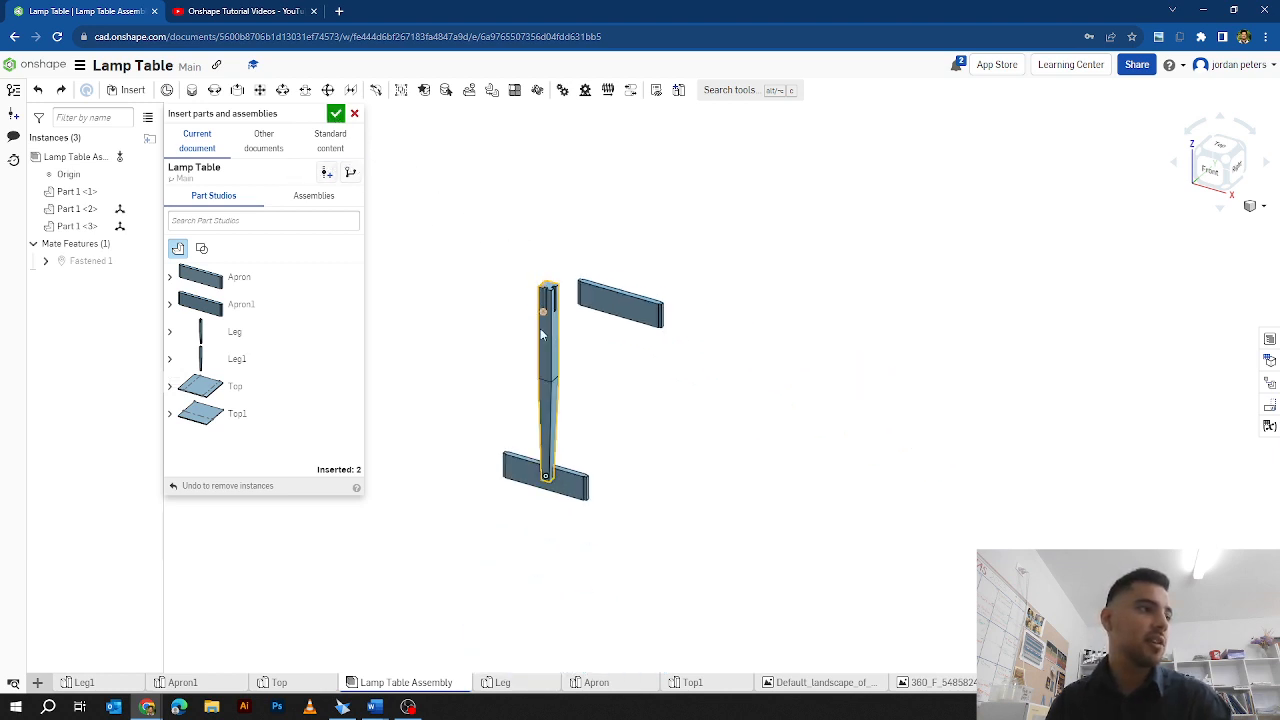
key(ctrl+z)
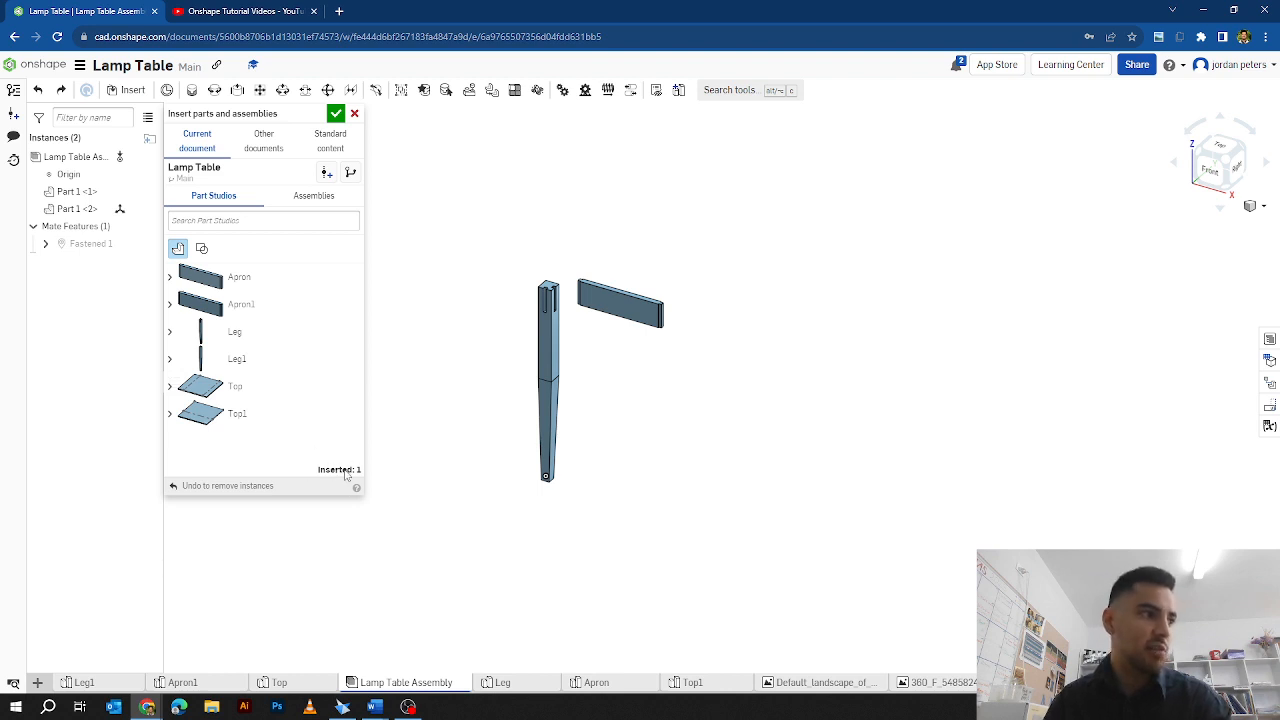
Step: Accept the part insertion with a single apron added next to the leg
click(336, 113)
scroll(588, 292, up, 10)
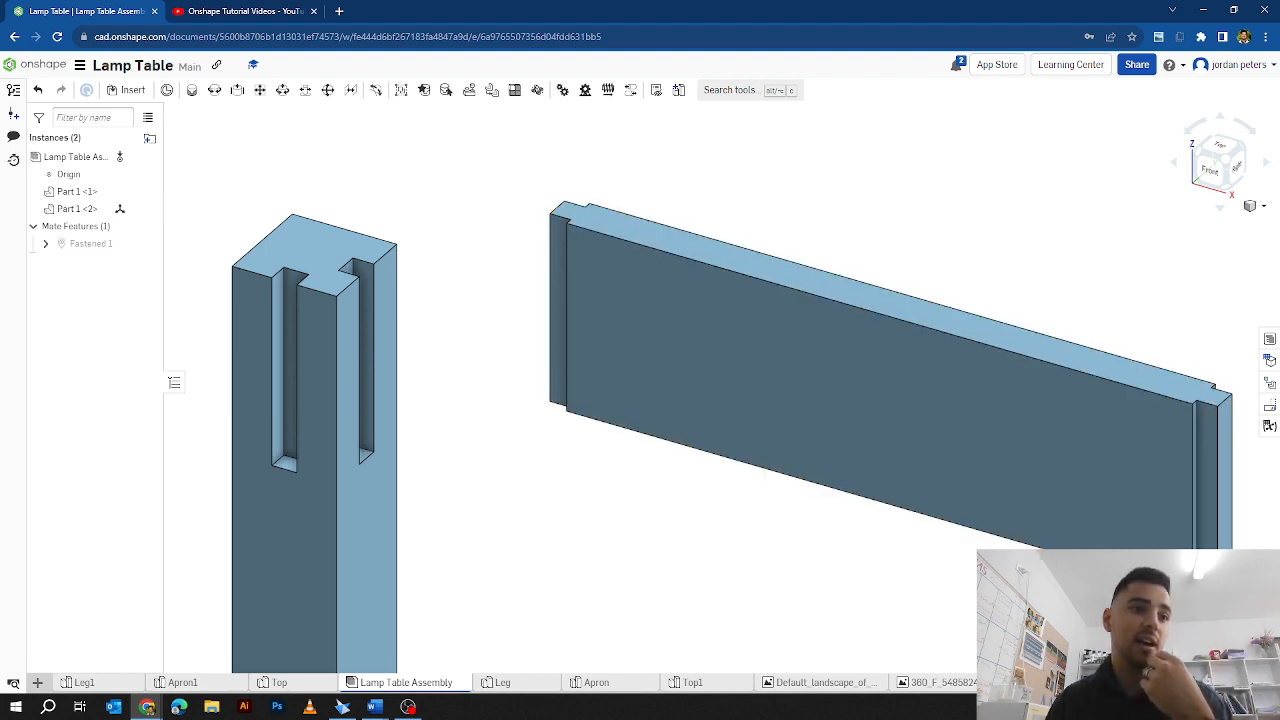
Step: Examine the finished table and its mate list in Assembly 1 and the Leg1 part, and return to the Lamp Table Assembly
click(1080, 682)
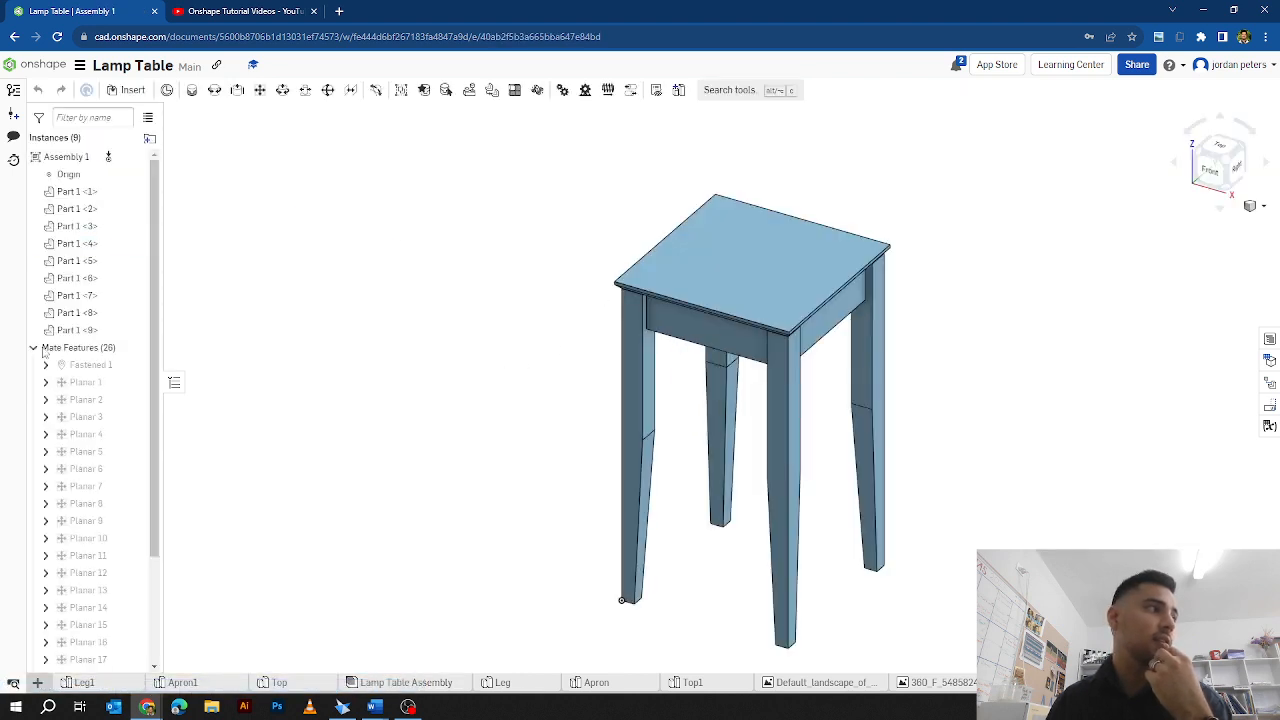
scroll(90, 410, down, 3)
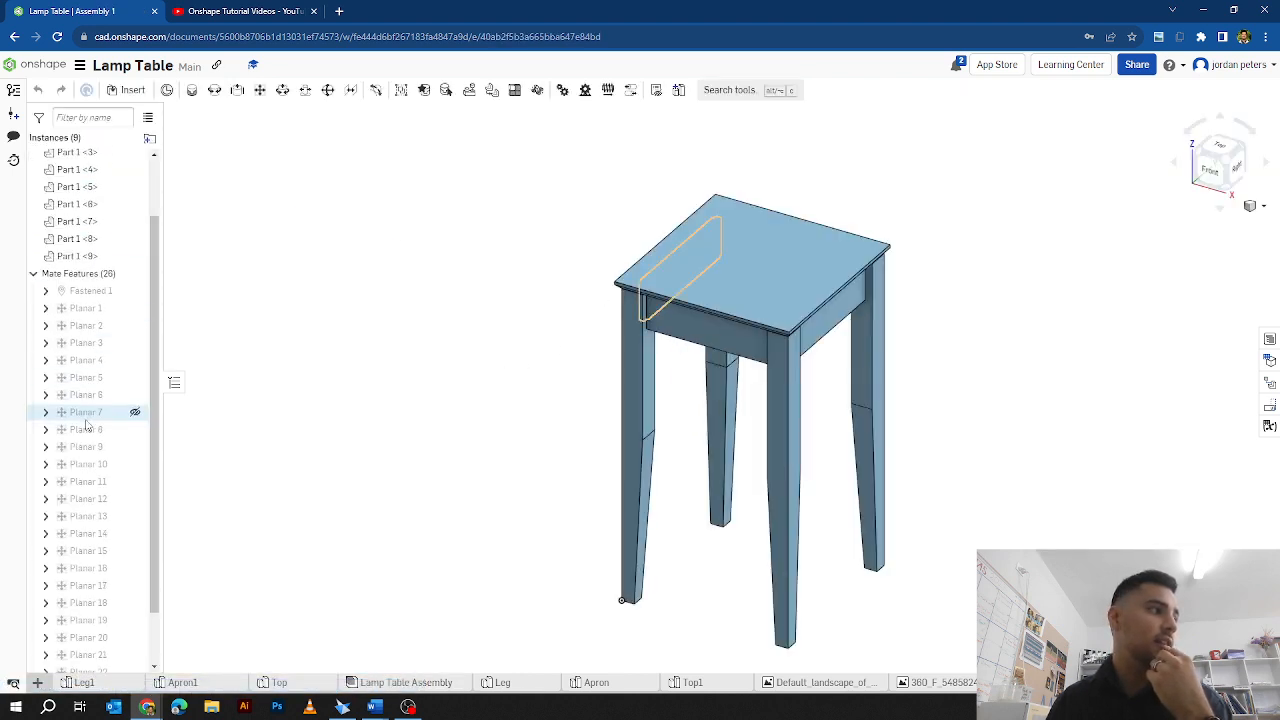
click(95, 684)
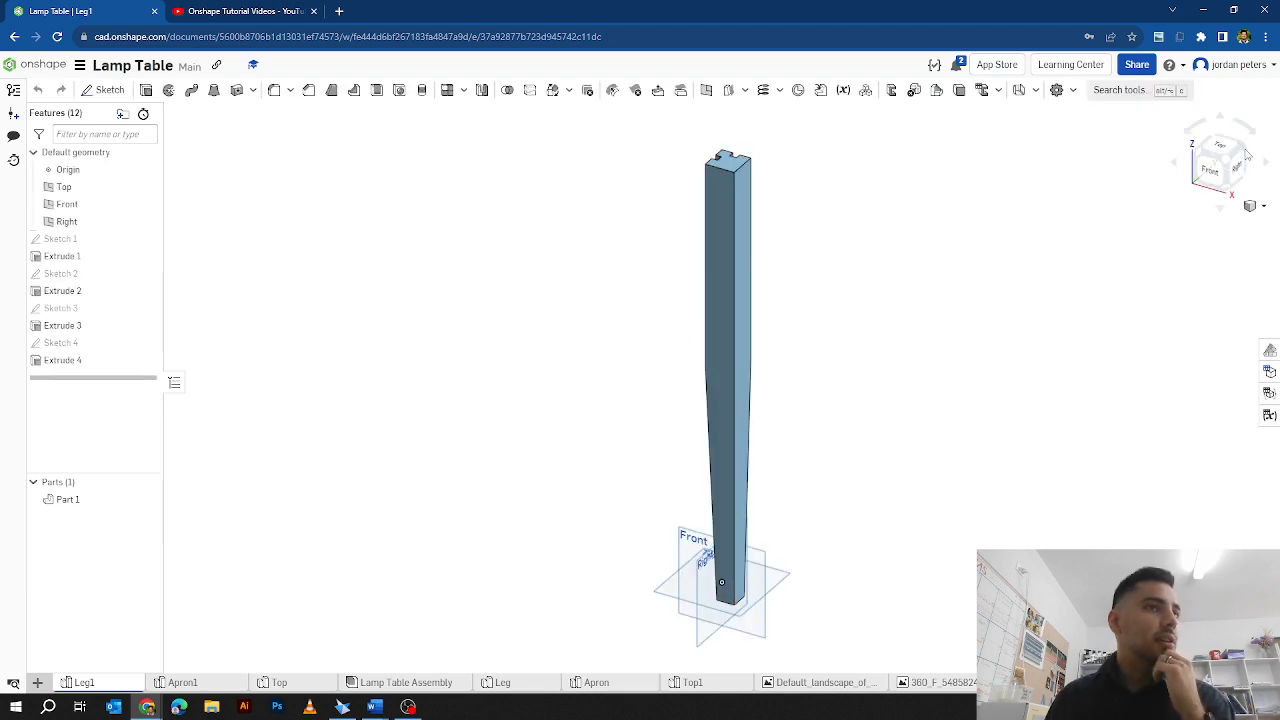
right_drag(900, 283, 769, 283)
scroll(769, 283, down, 5)
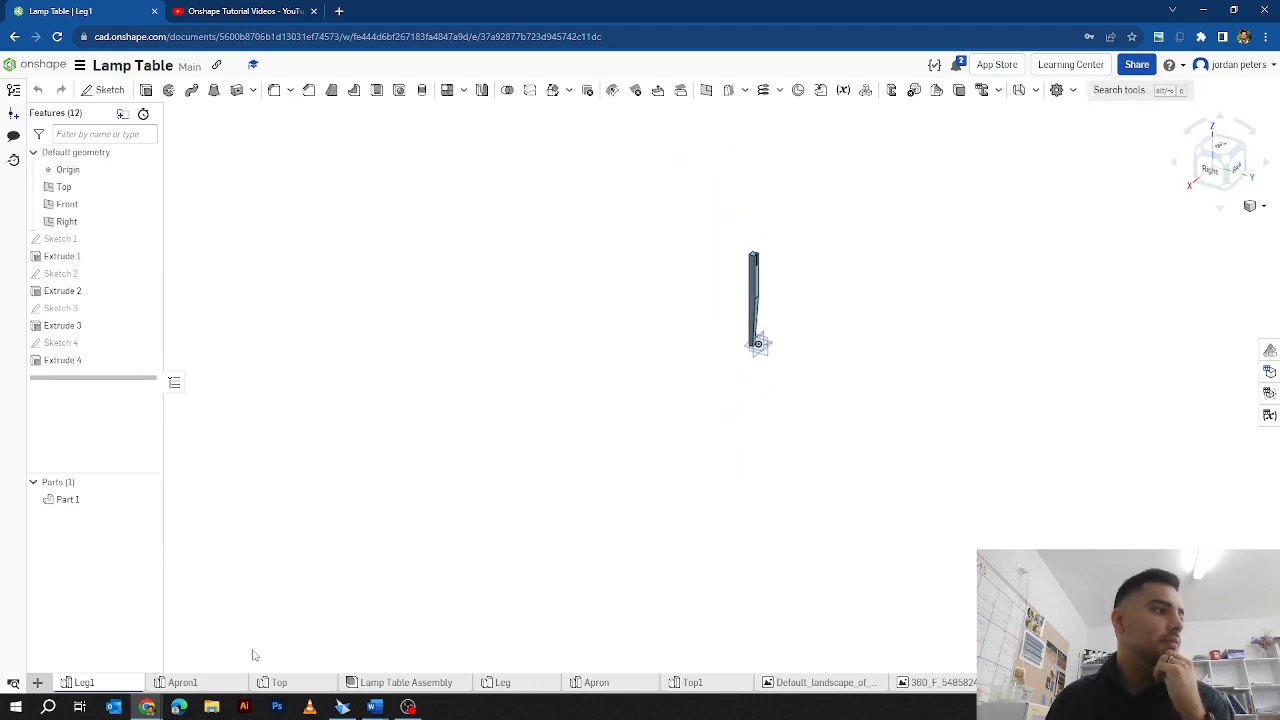
click(406, 682)
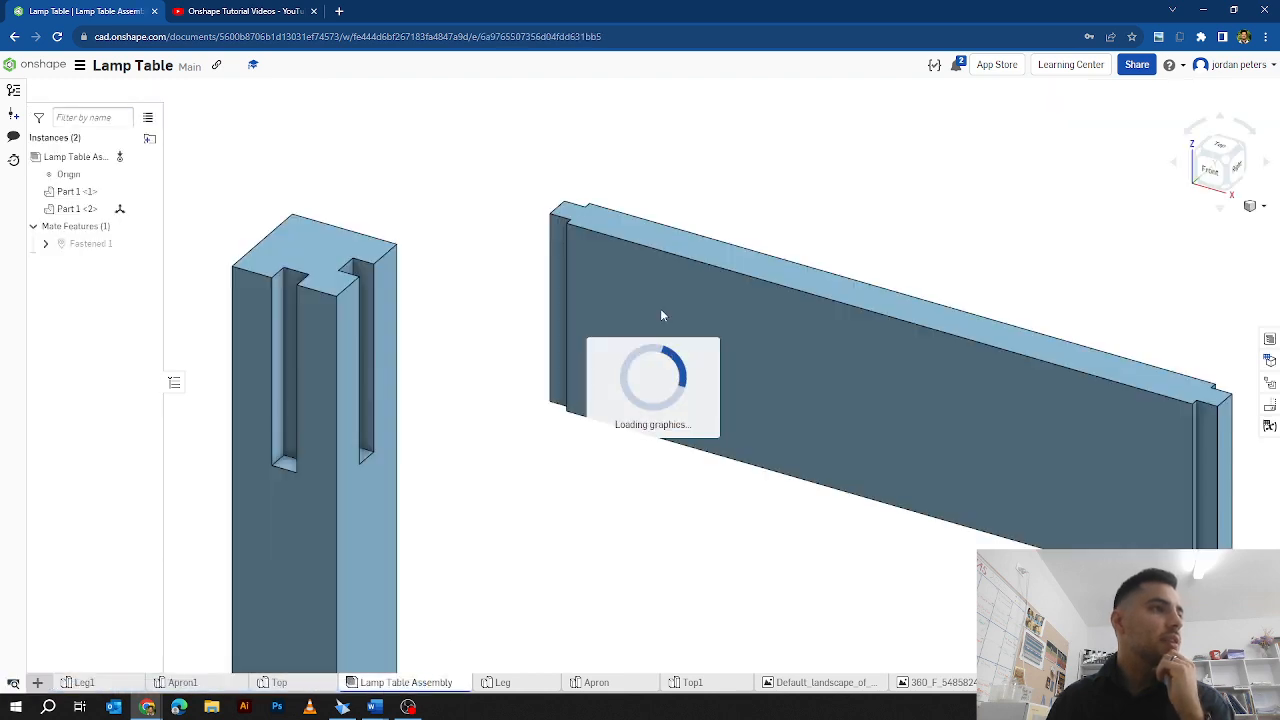
Step: Examine the apron's end tongues and the leg's two slots from several angles to decide which faces to mate
scroll(557, 238, up, 2)
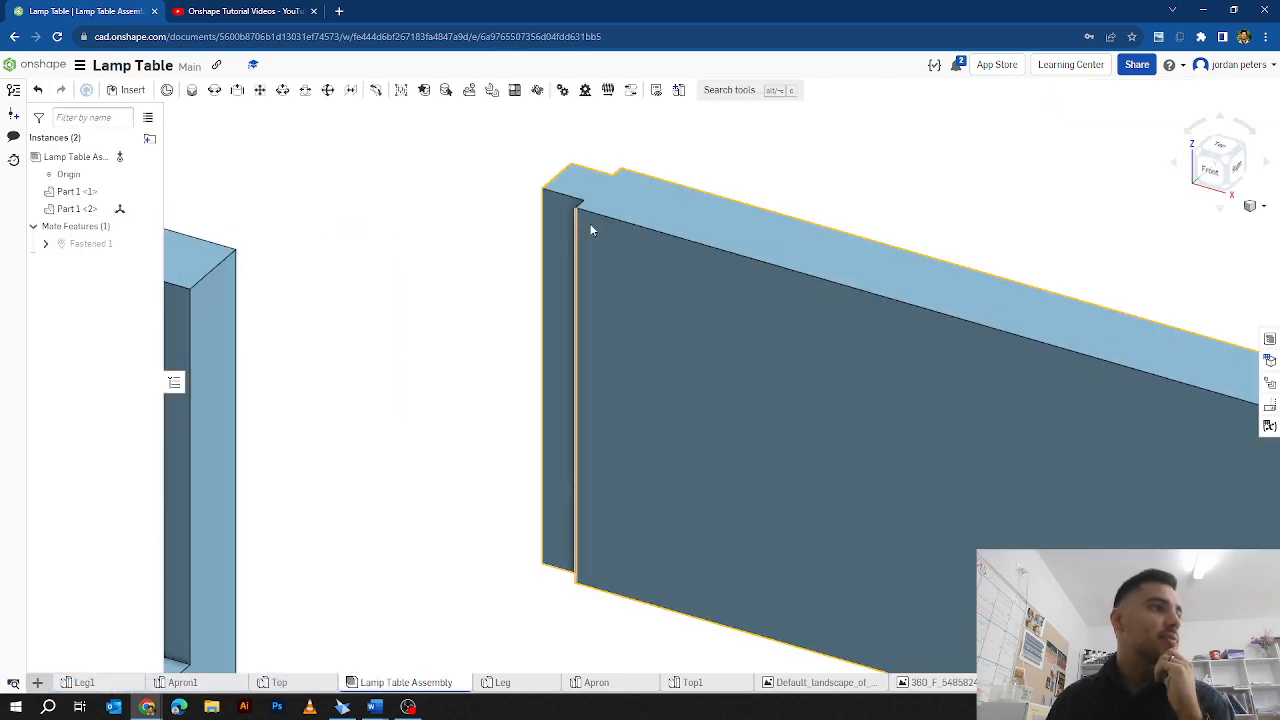
scroll(590, 223, down, 4)
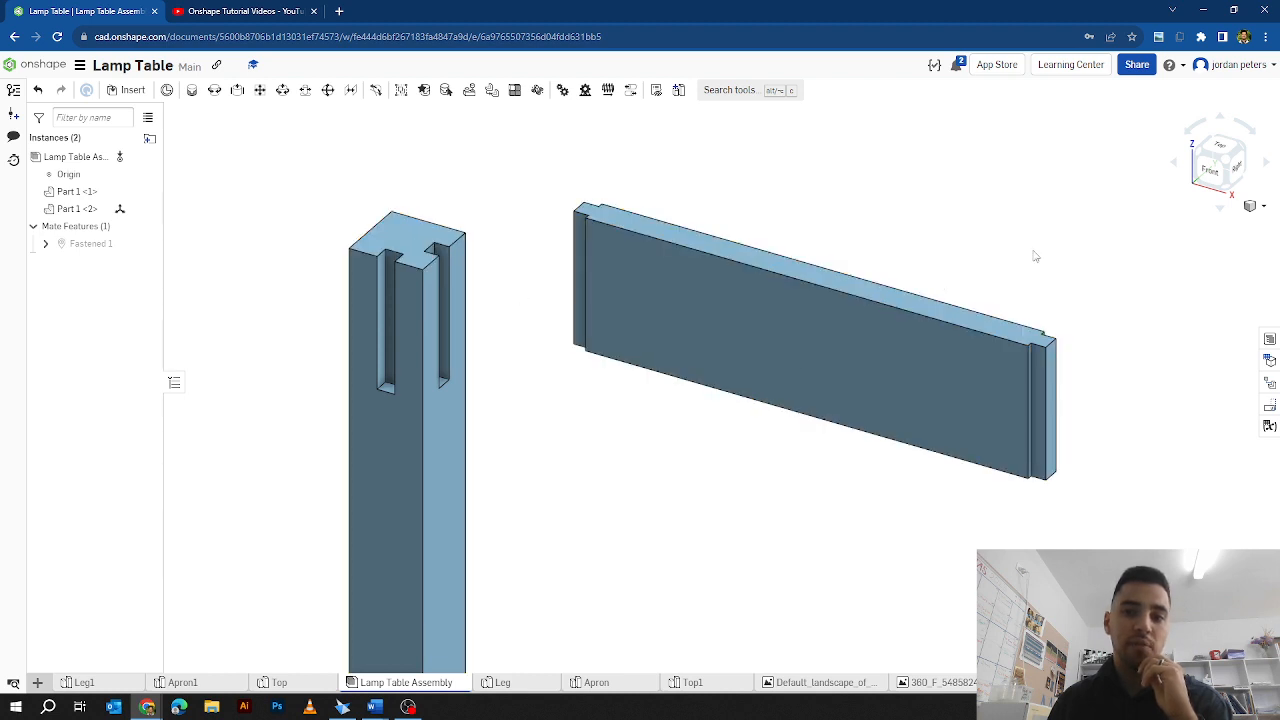
click(1221, 188)
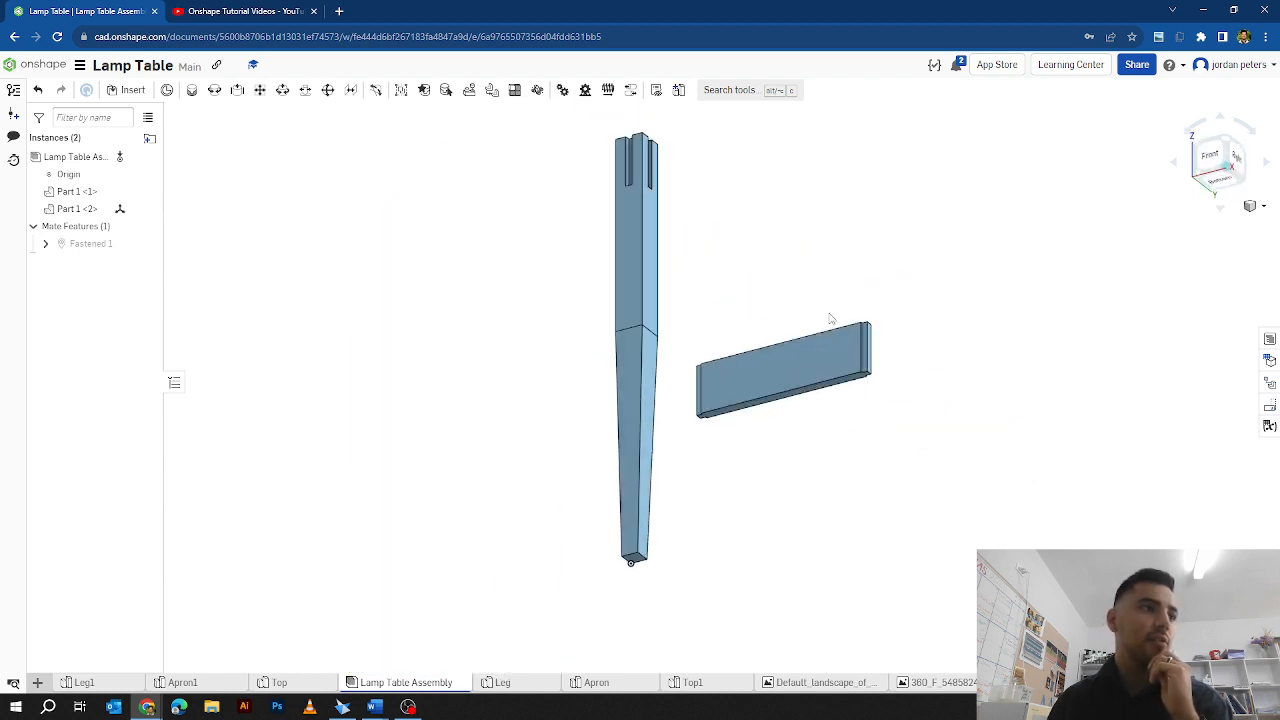
scroll(771, 417, up, 5)
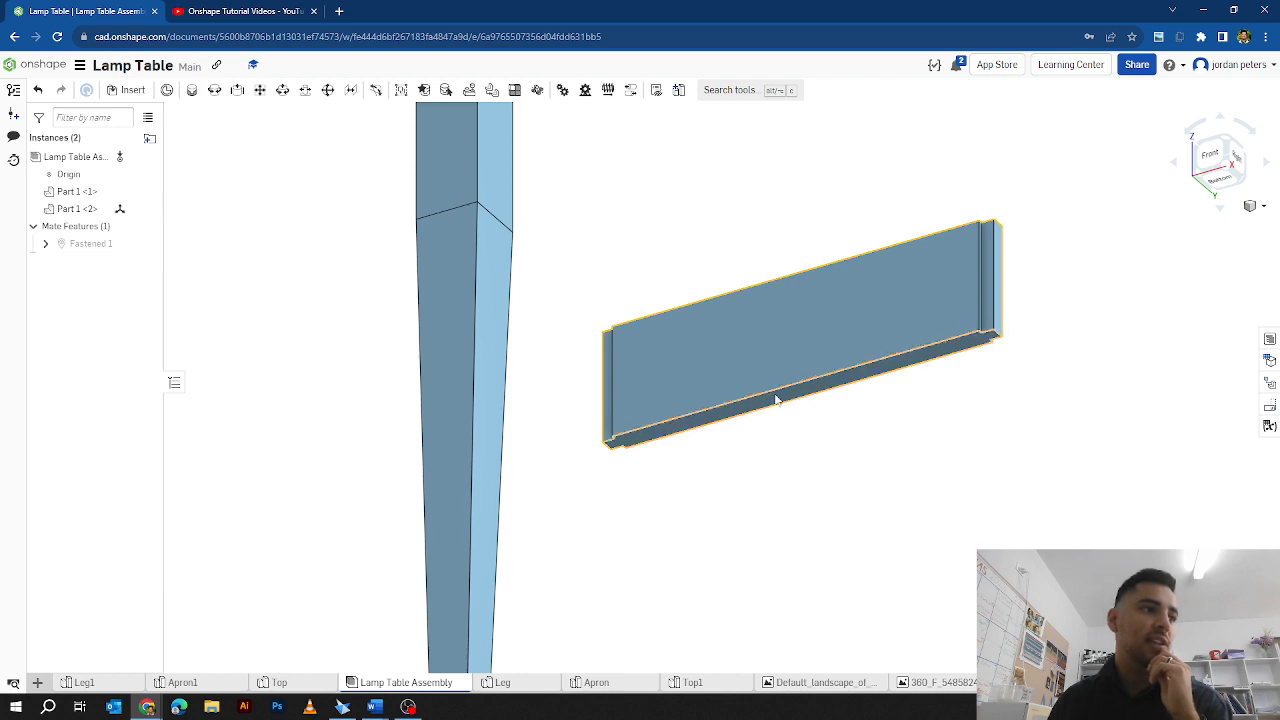
scroll(776, 400, down, 5)
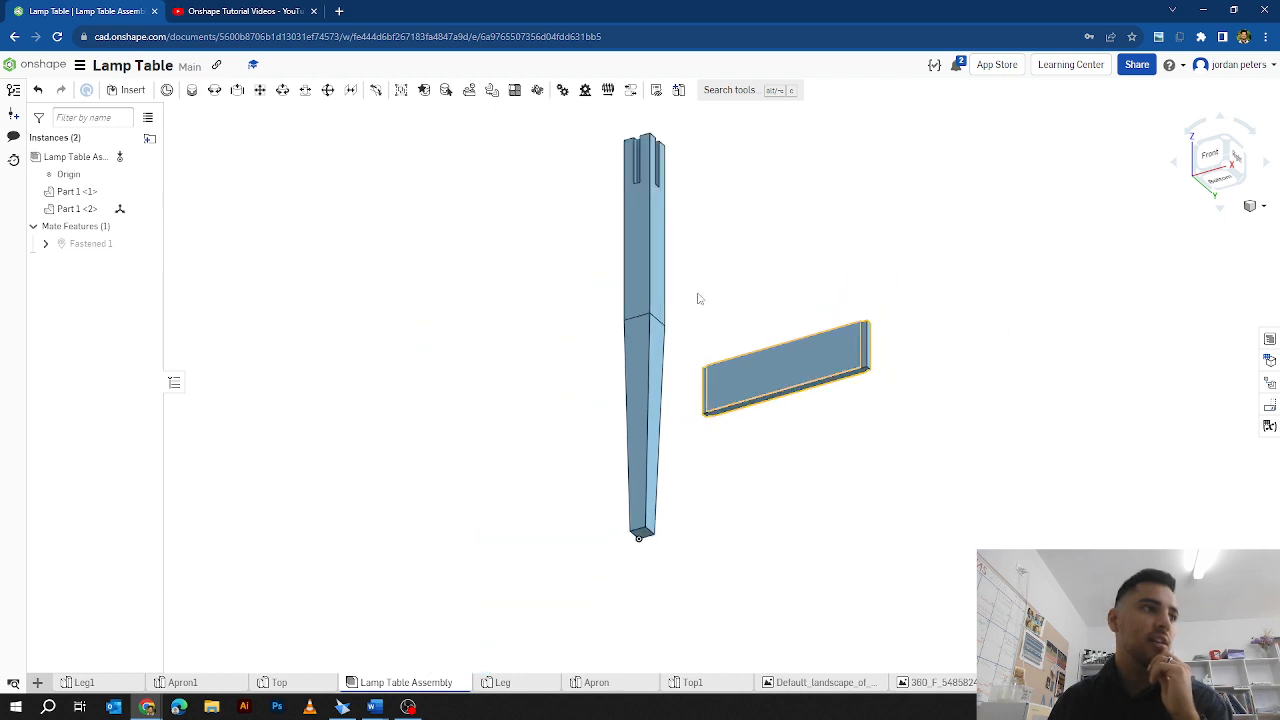
click(1228, 143)
scroll(639, 290, up, 5)
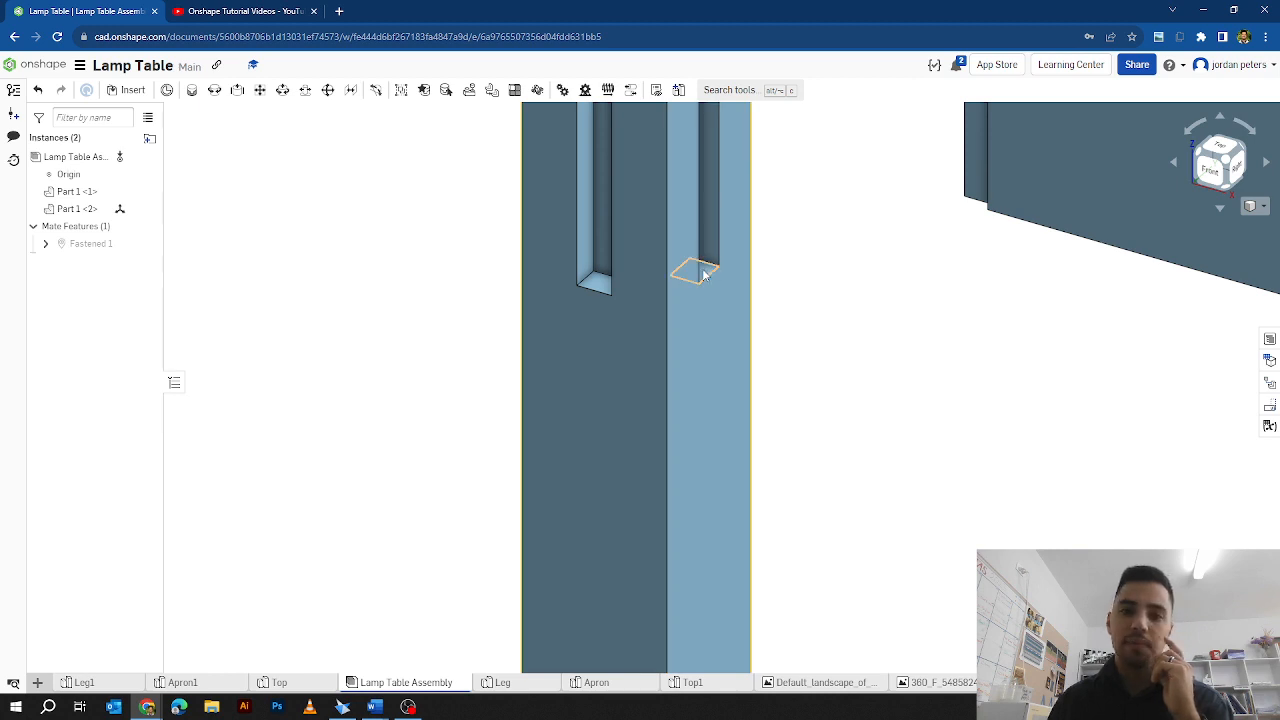
scroll(697, 271, down, 5)
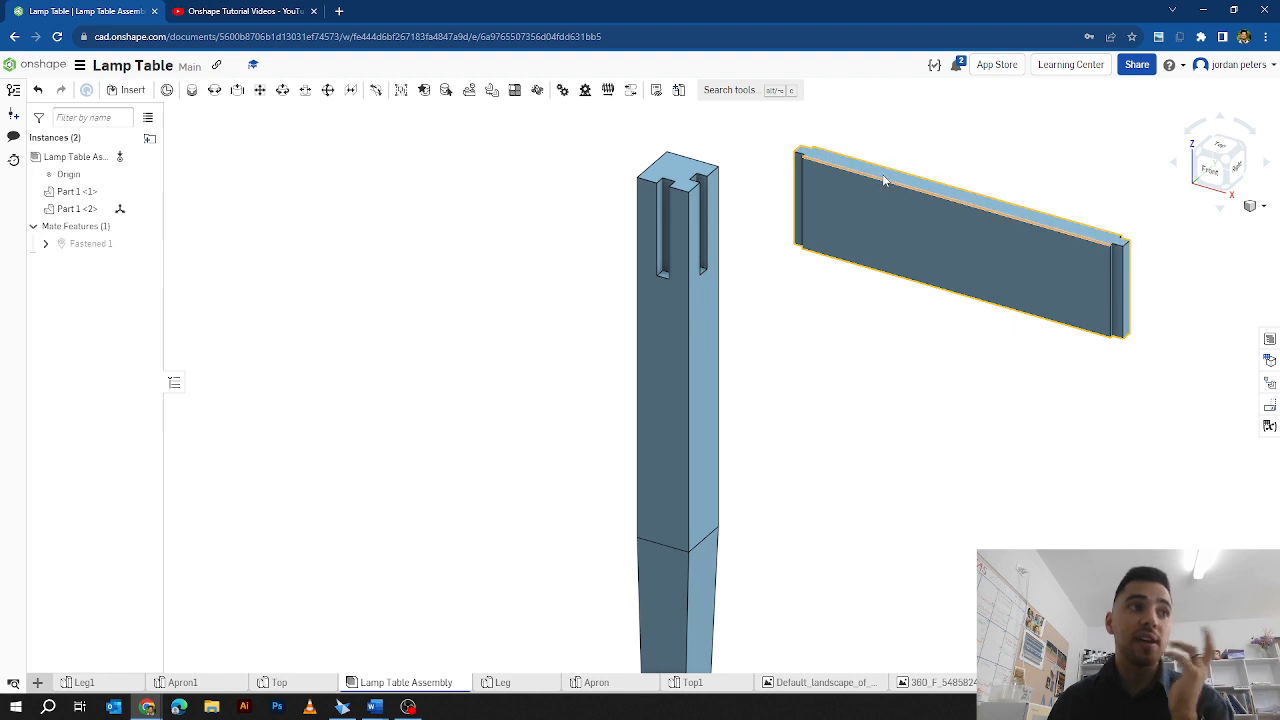
scroll(800, 182, up, 5)
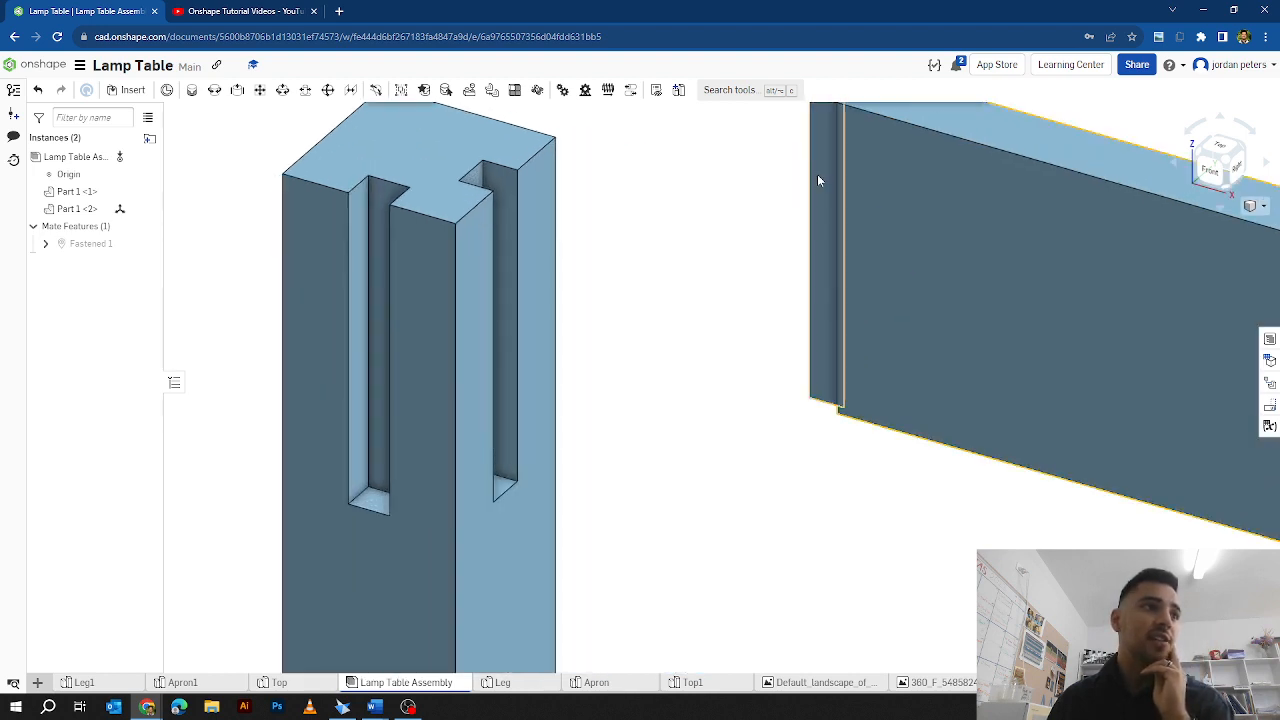
scroll(821, 181, down, 4)
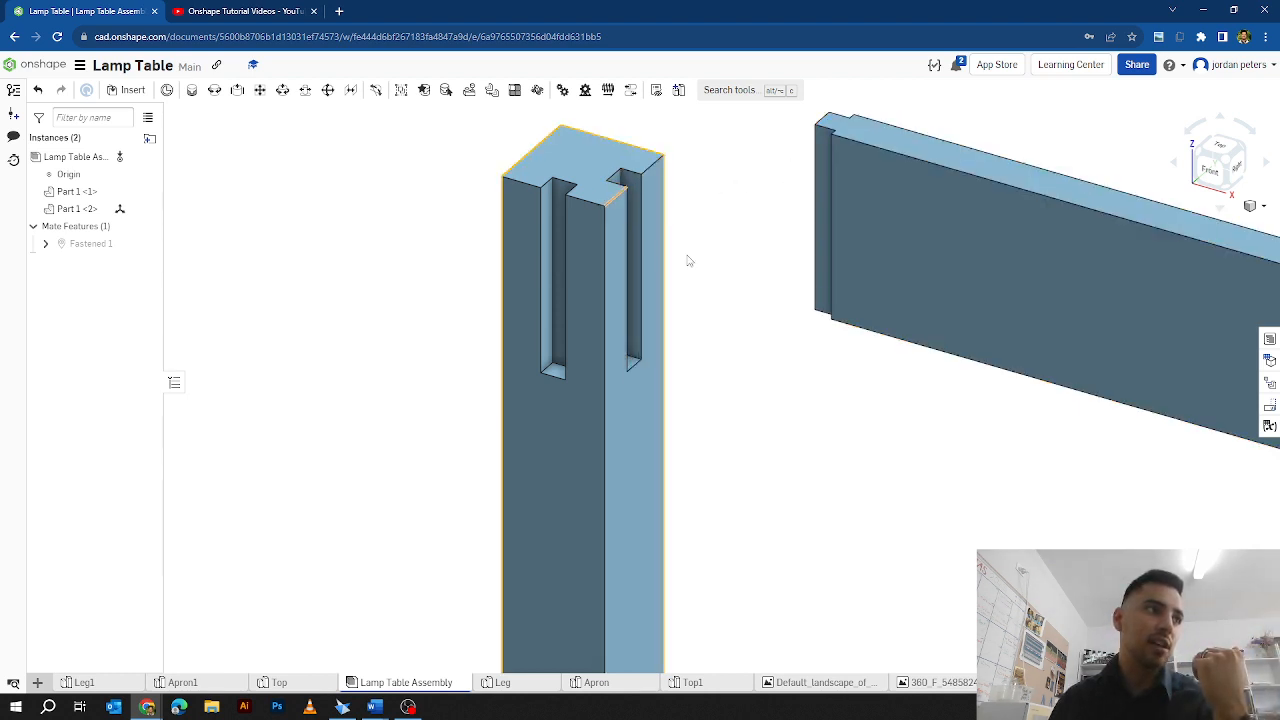
click(1245, 152)
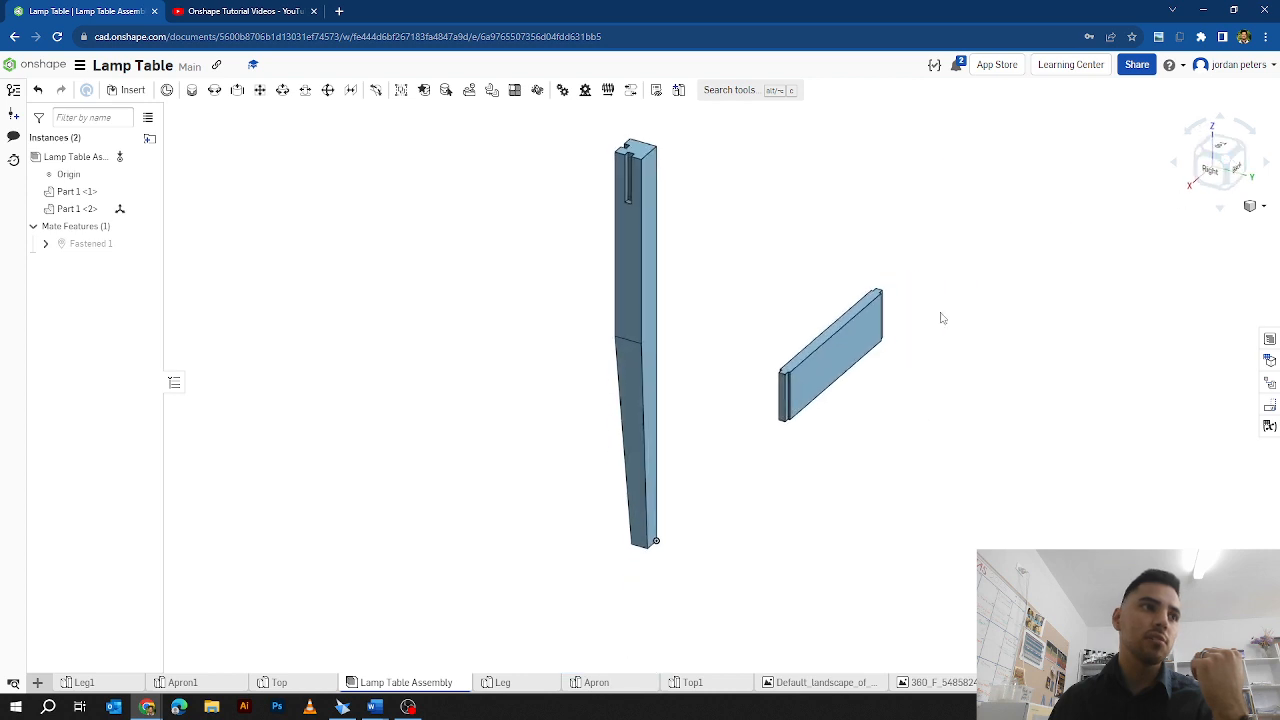
scroll(930, 305, up, 5)
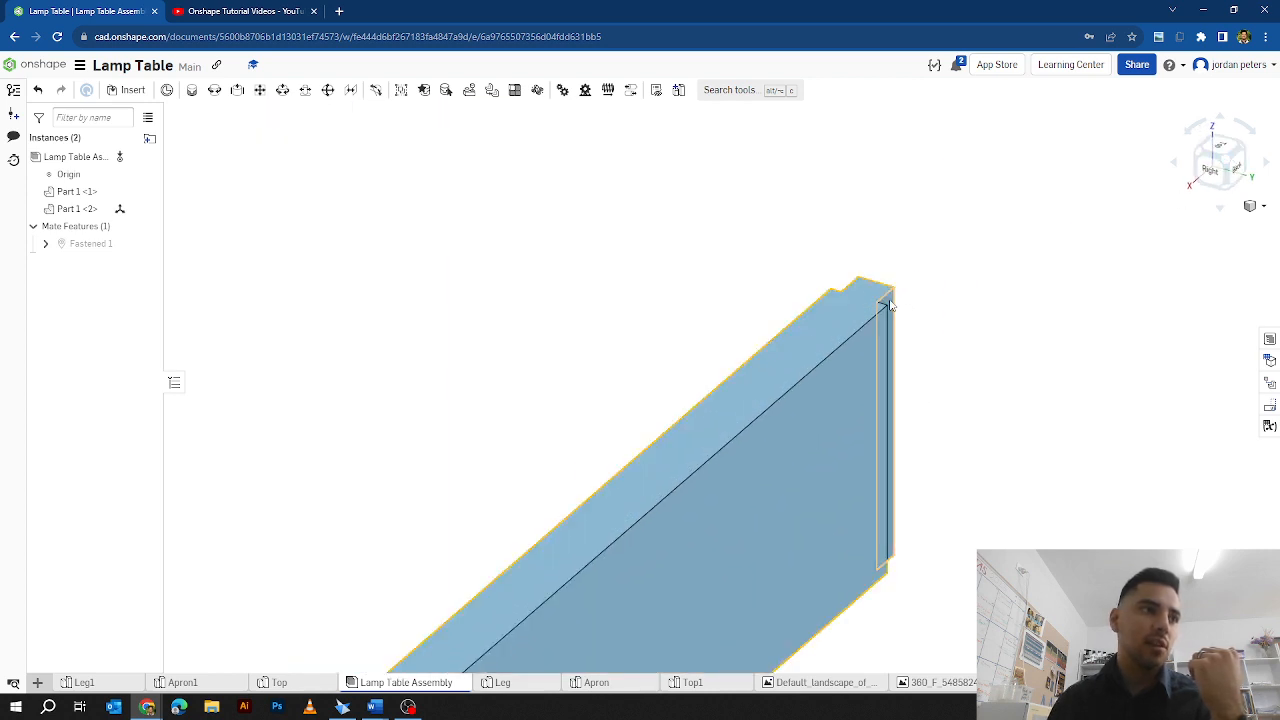
scroll(889, 305, down, 5)
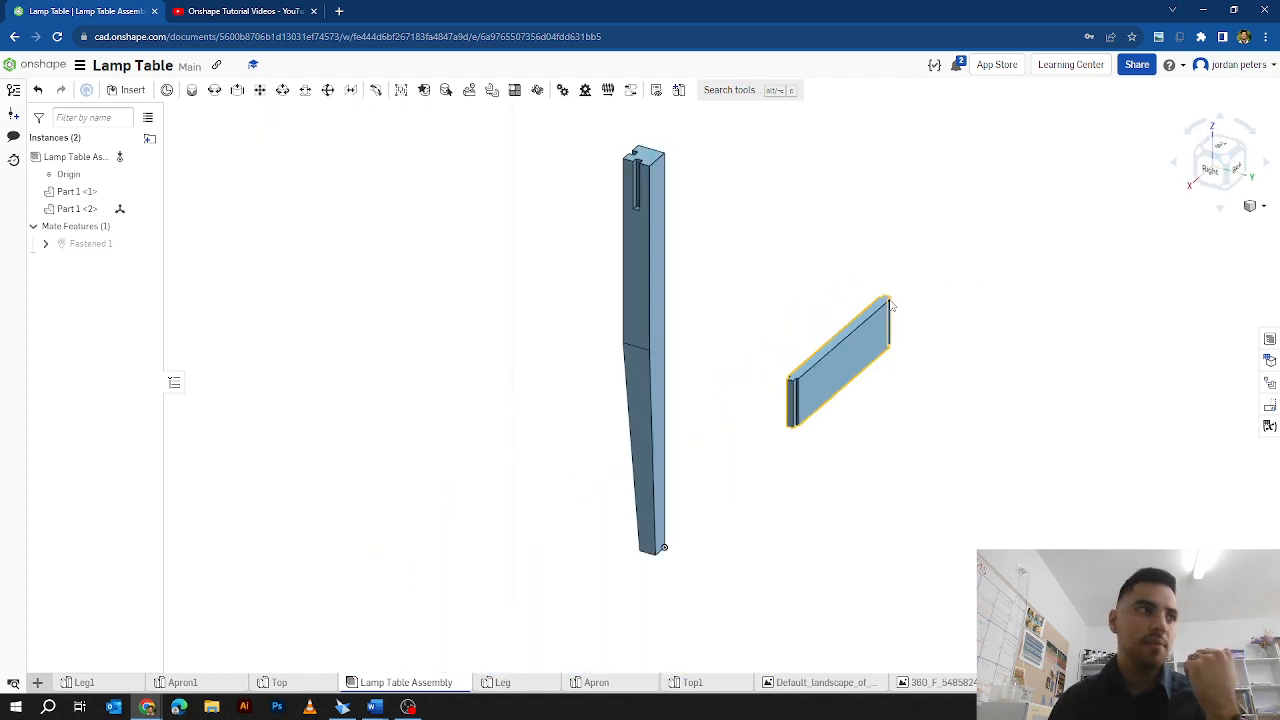
click(1196, 153)
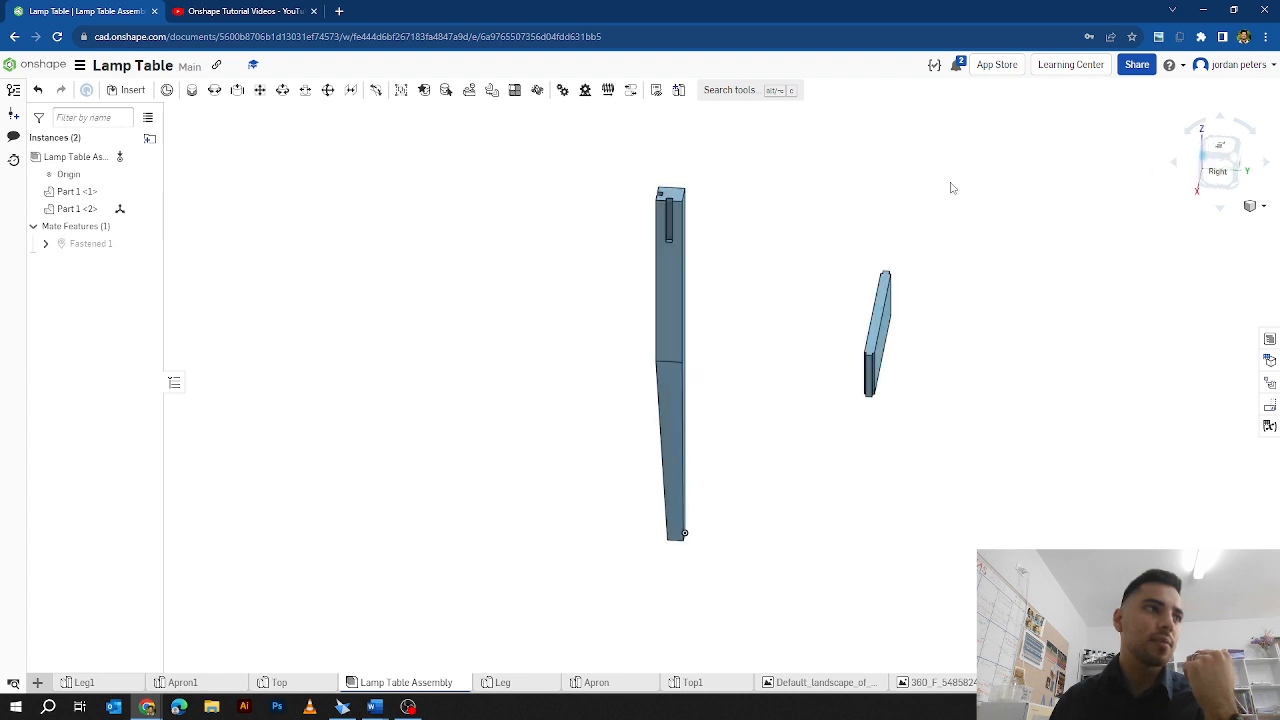
scroll(654, 261, up, 5)
scroll(700, 266, up, 4)
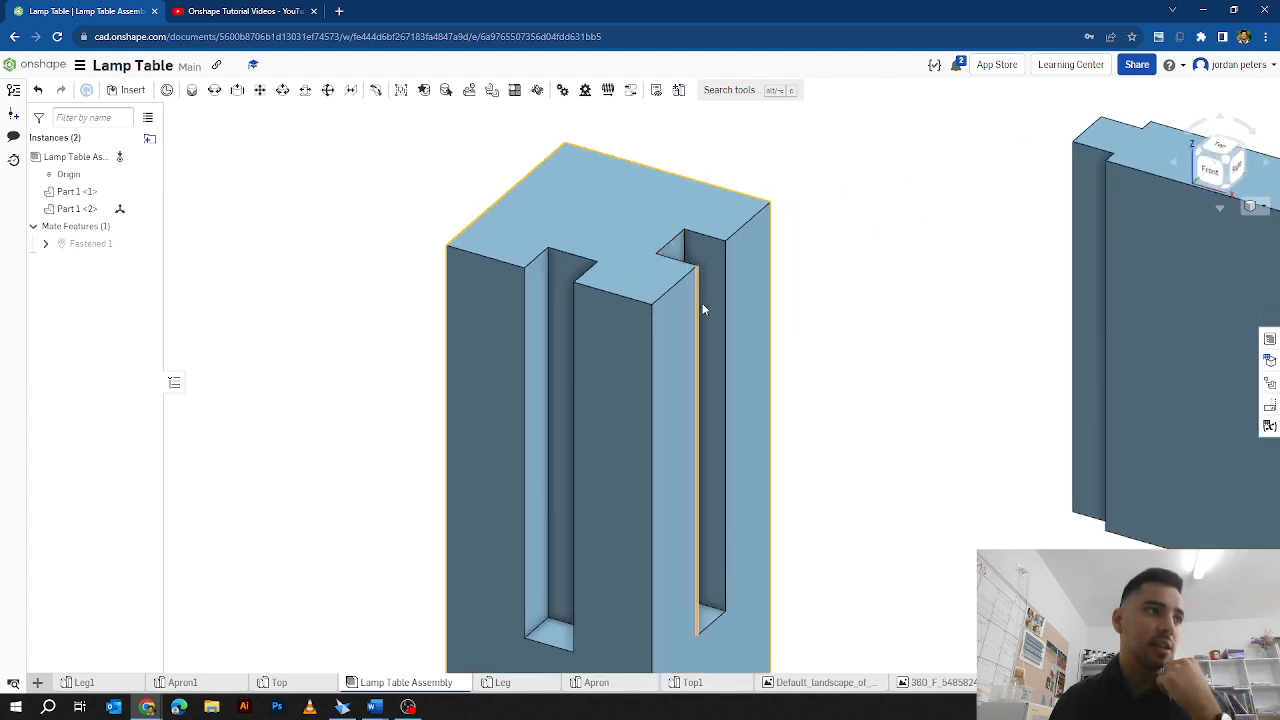
scroll(700, 305, down, 3)
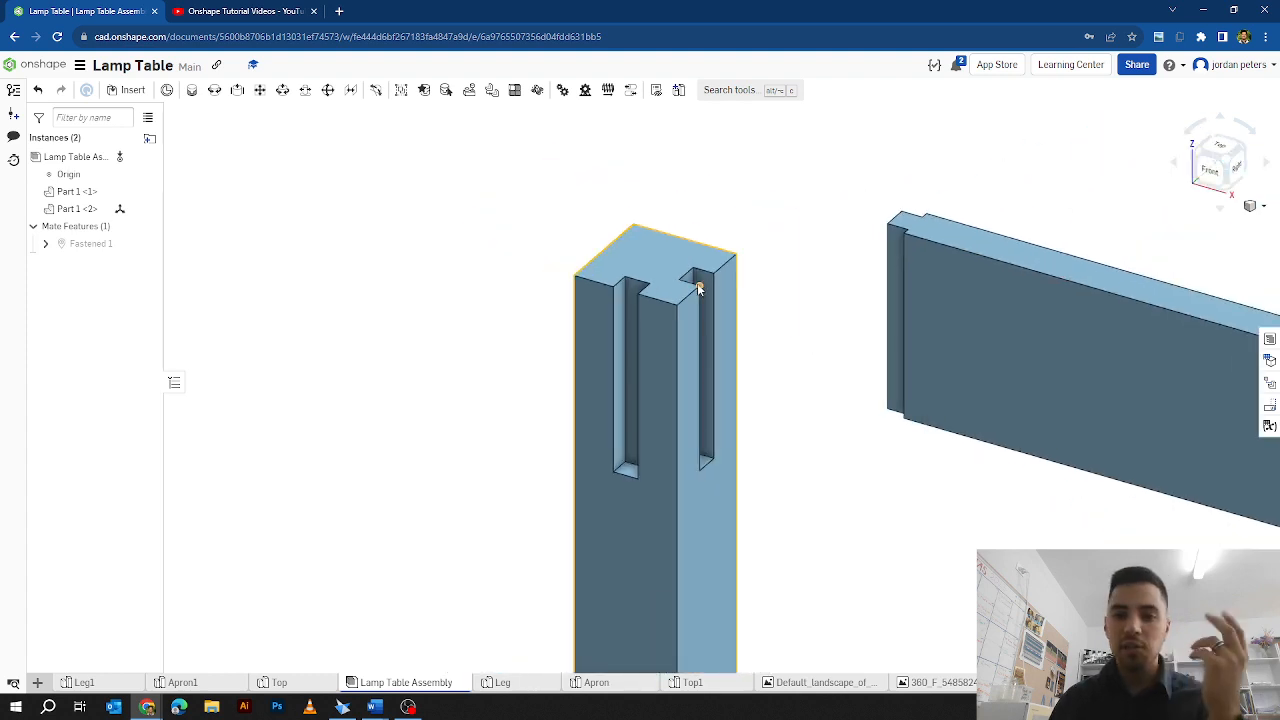
scroll(700, 290, down, 2)
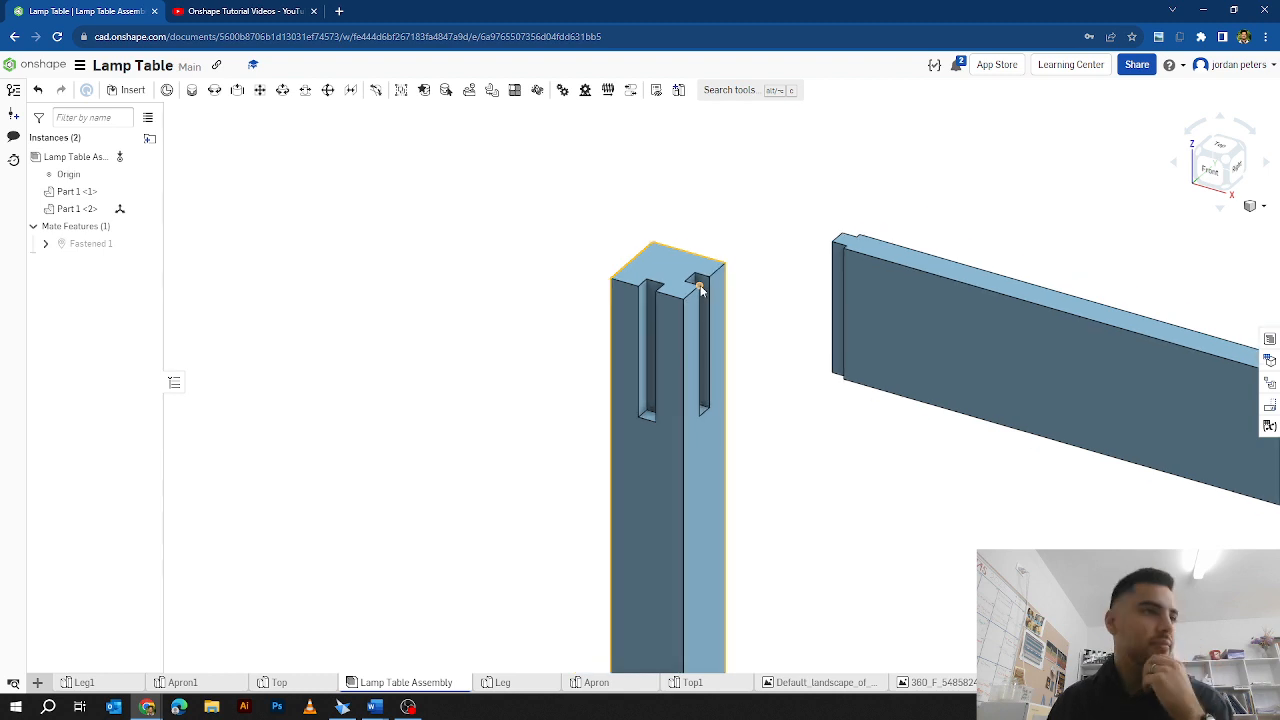
click(1194, 150)
scroll(565, 320, up, 3)
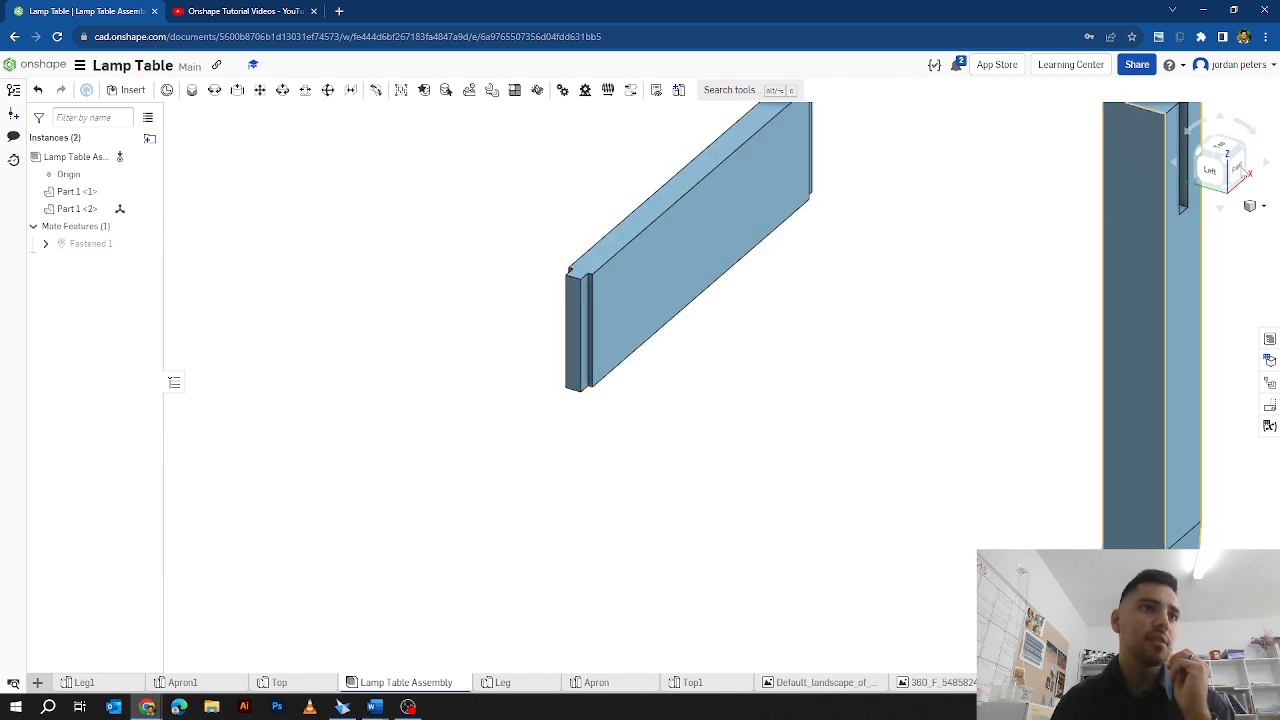
click(1240, 150)
scroll(666, 177, up, 5)
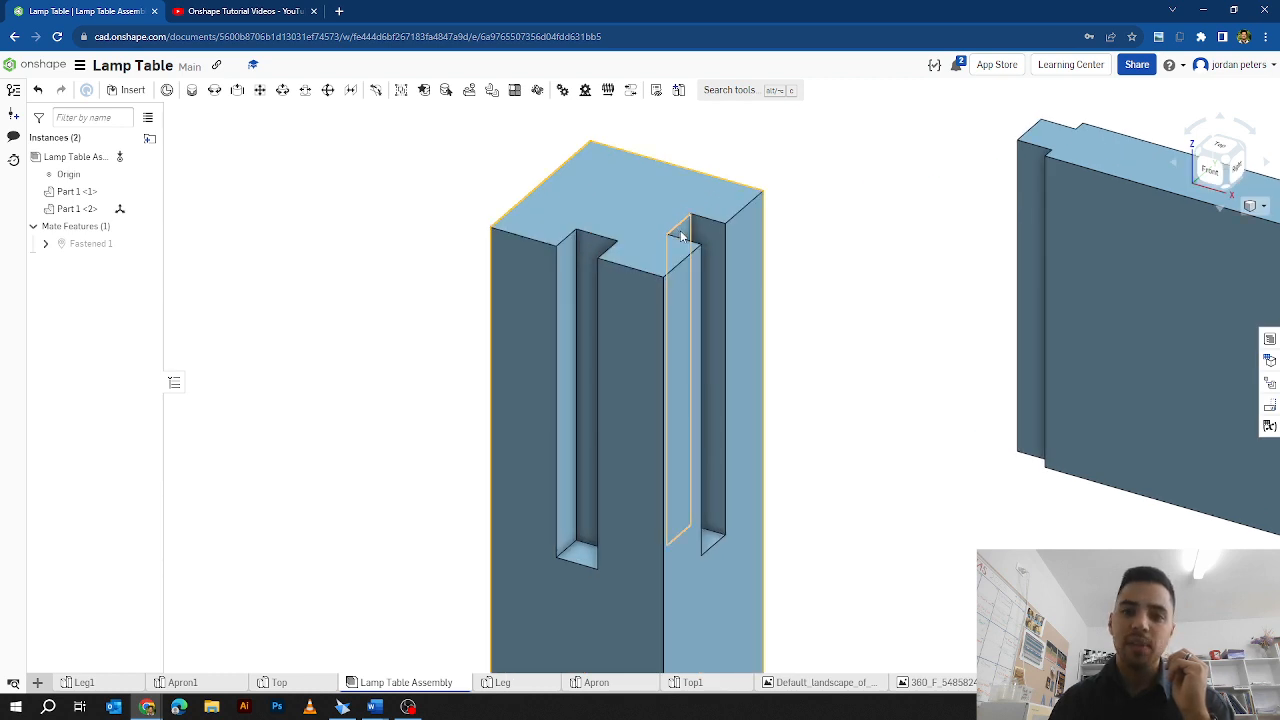
scroll(680, 236, down, 3)
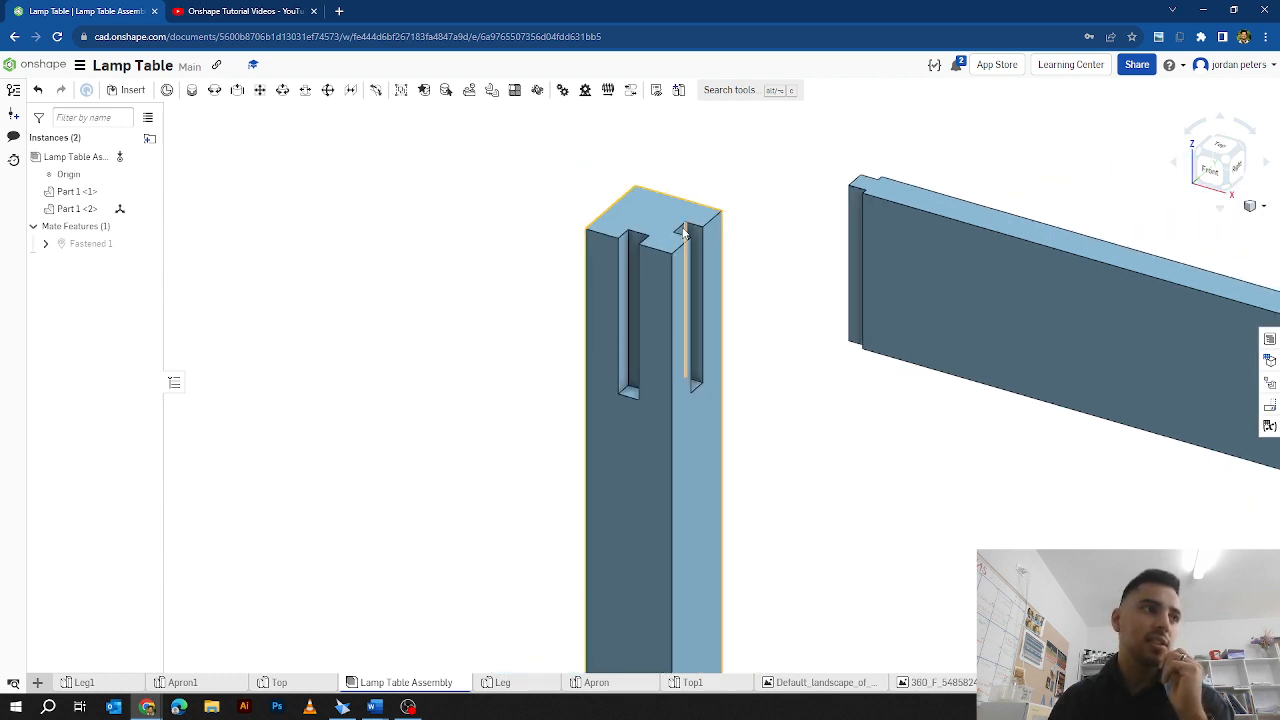
Step: Start a planar mate and choose the recessed back face of the slot in the leg's right side as its first face
click(261, 92)
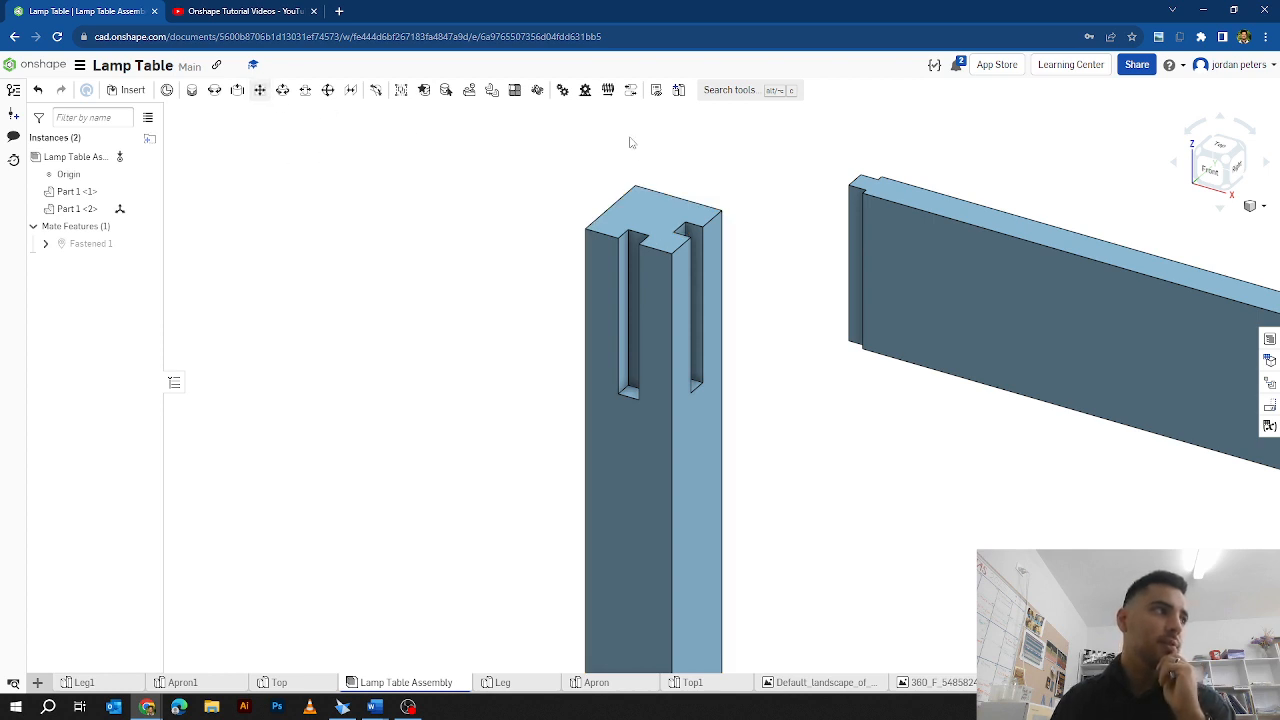
scroll(672, 222, up, 4)
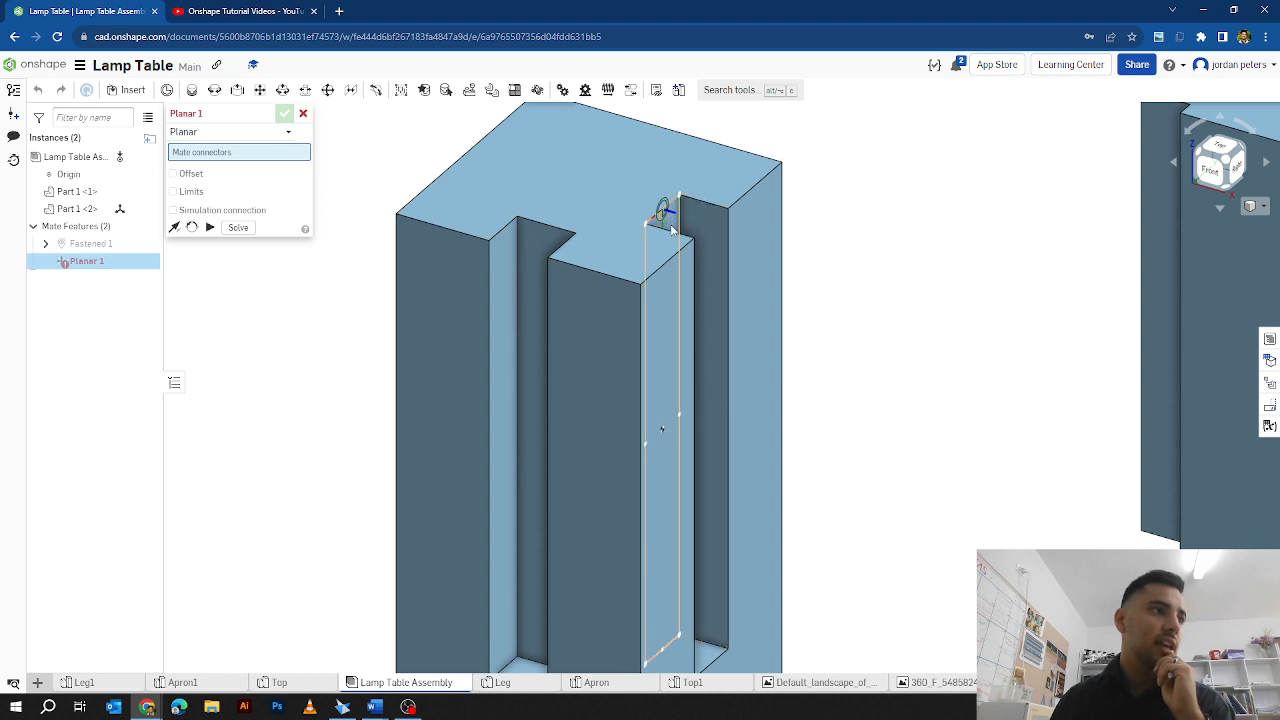
scroll(670, 228, up, 2)
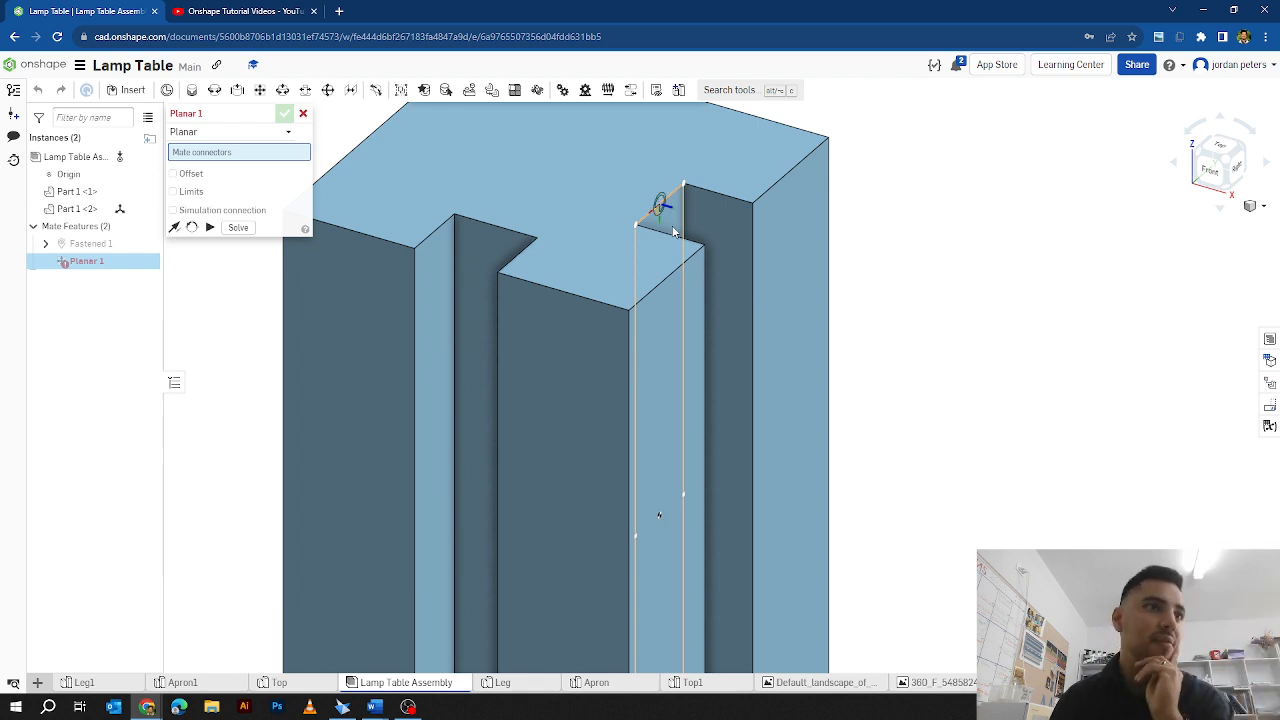
click(1236, 165)
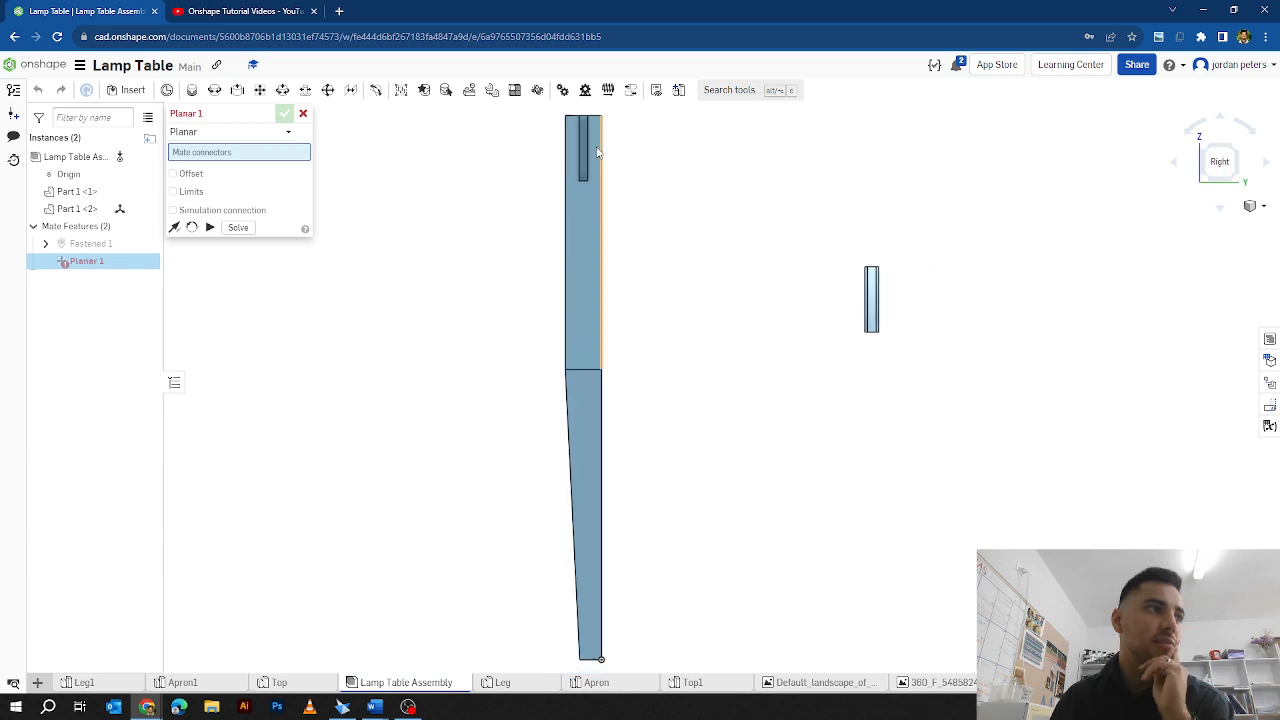
scroll(594, 174, up, 5)
middle_drag(594, 174, 740, 279)
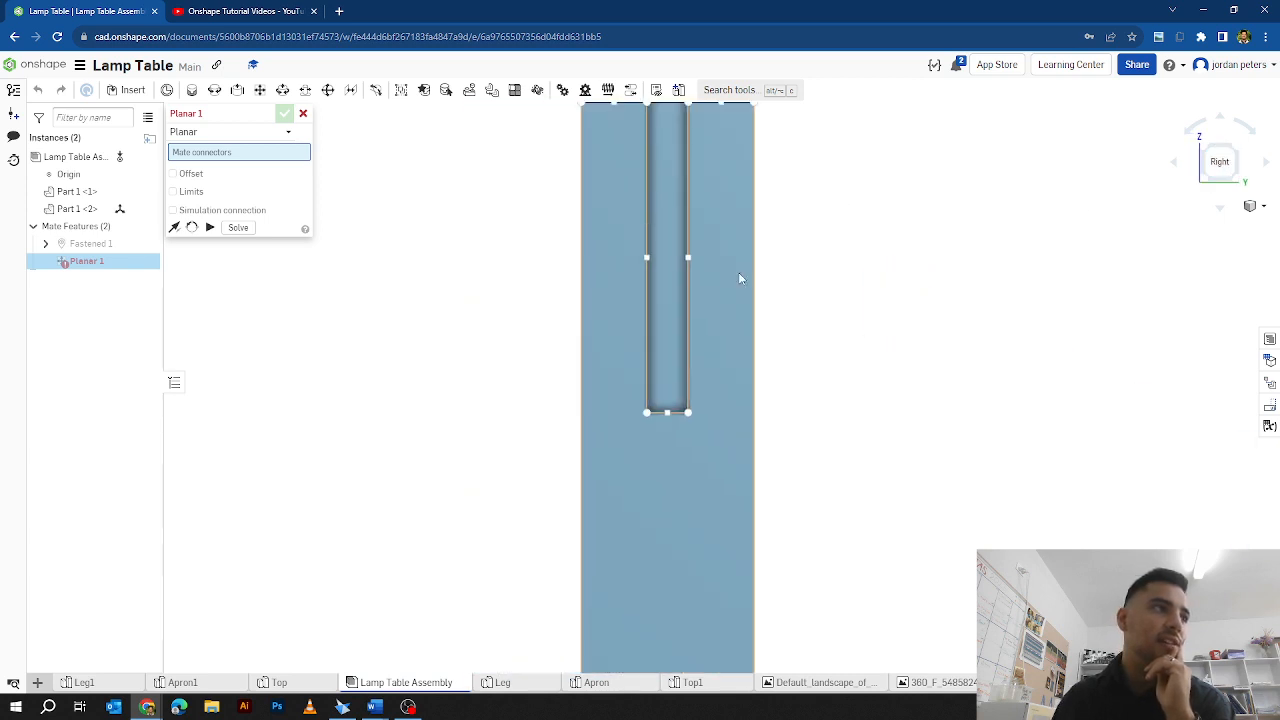
click(671, 262)
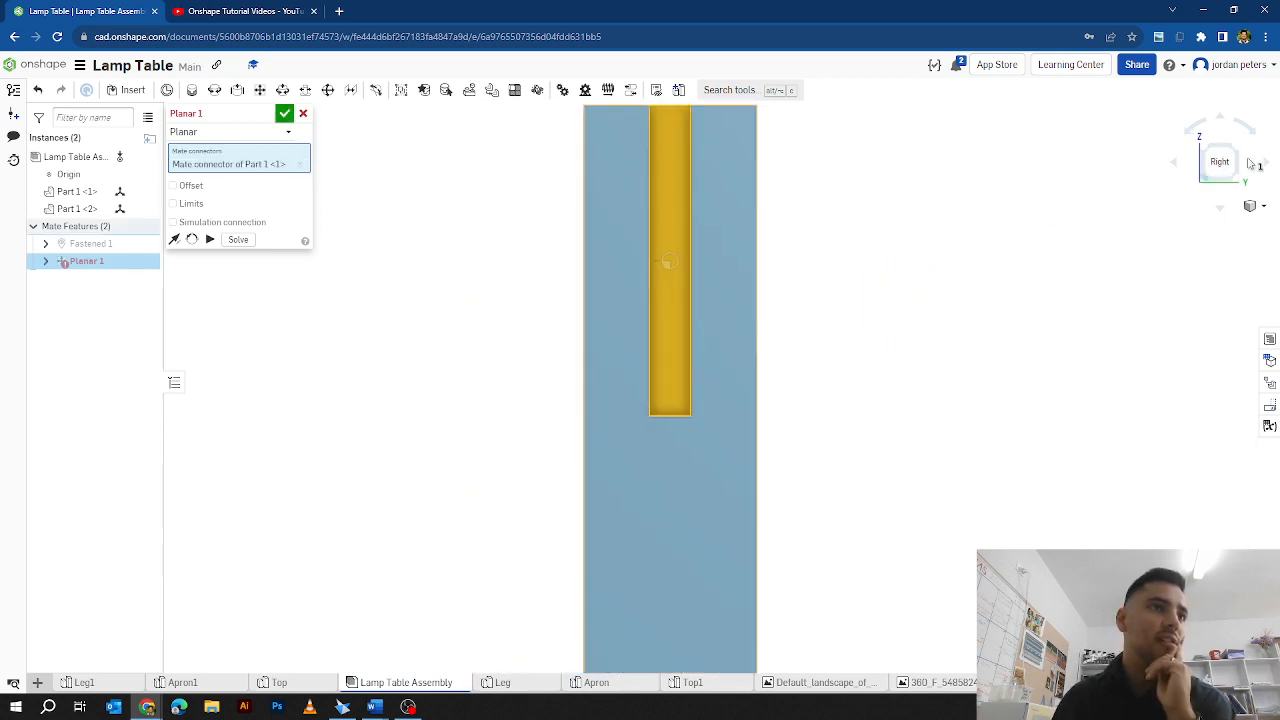
Step: Choose the end face of the apron's tongue as the second face of the planar mate
click(1205, 148)
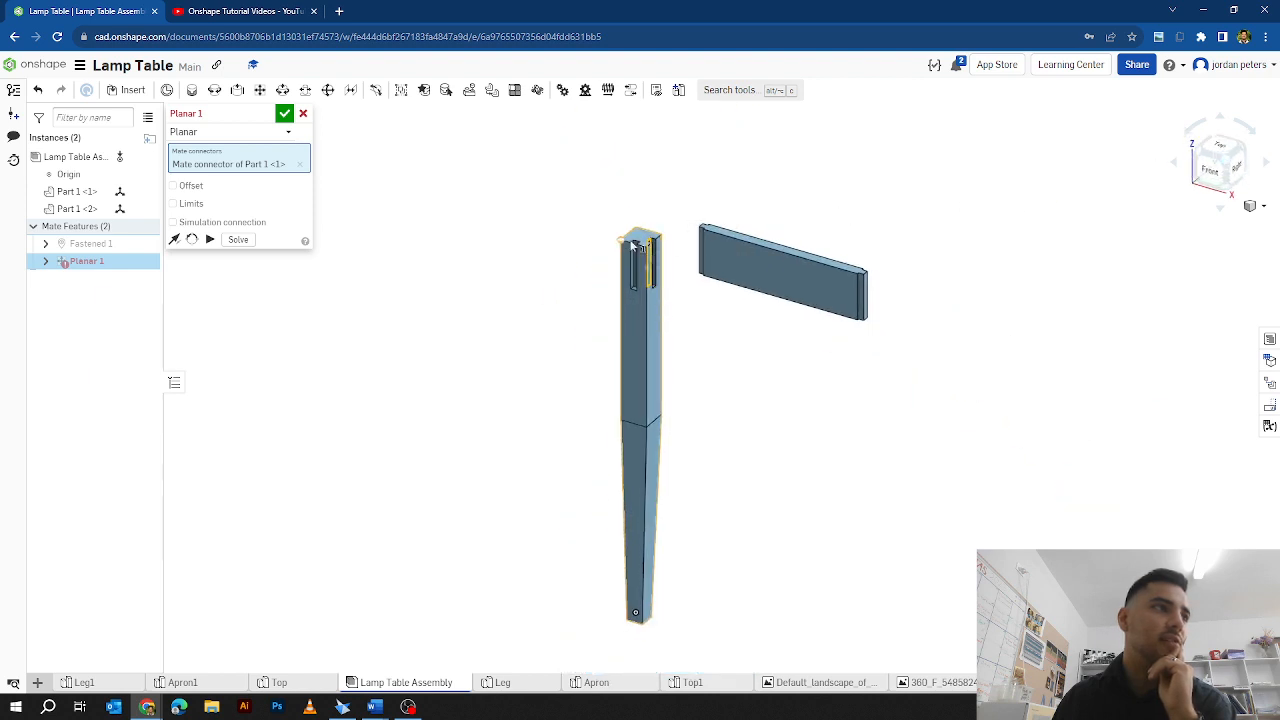
scroll(691, 223, up, 5)
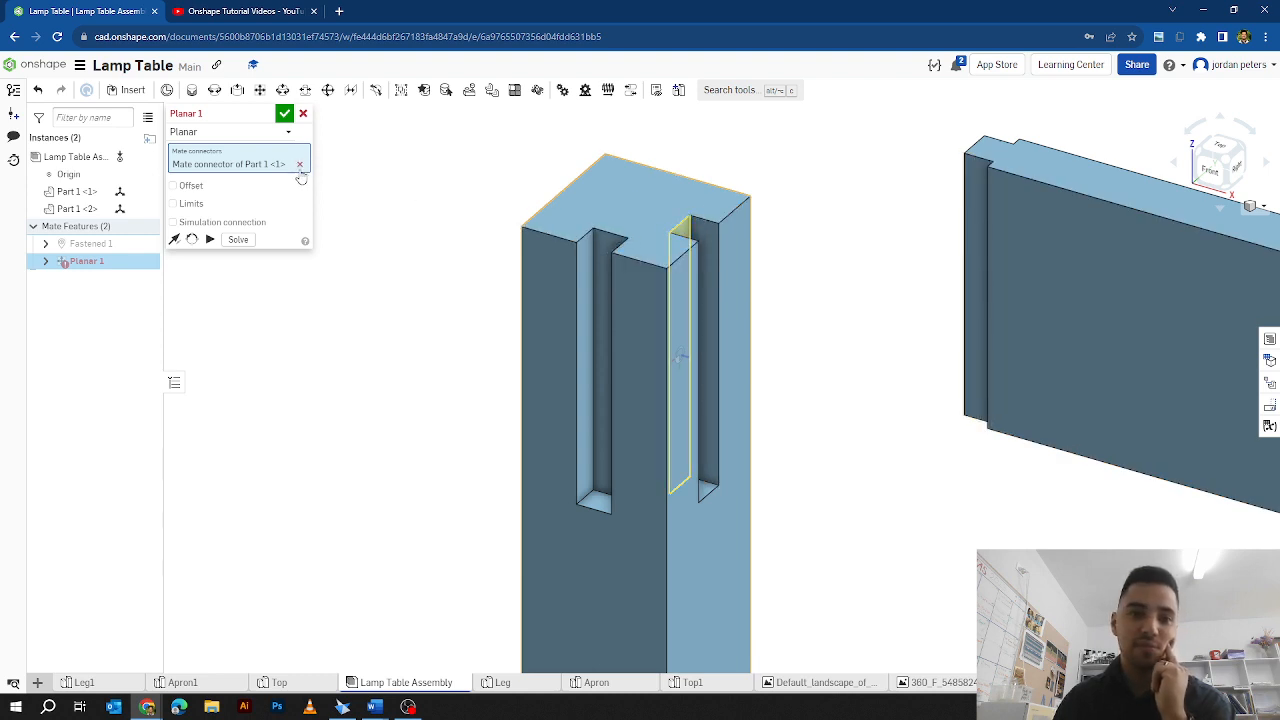
click(1195, 155)
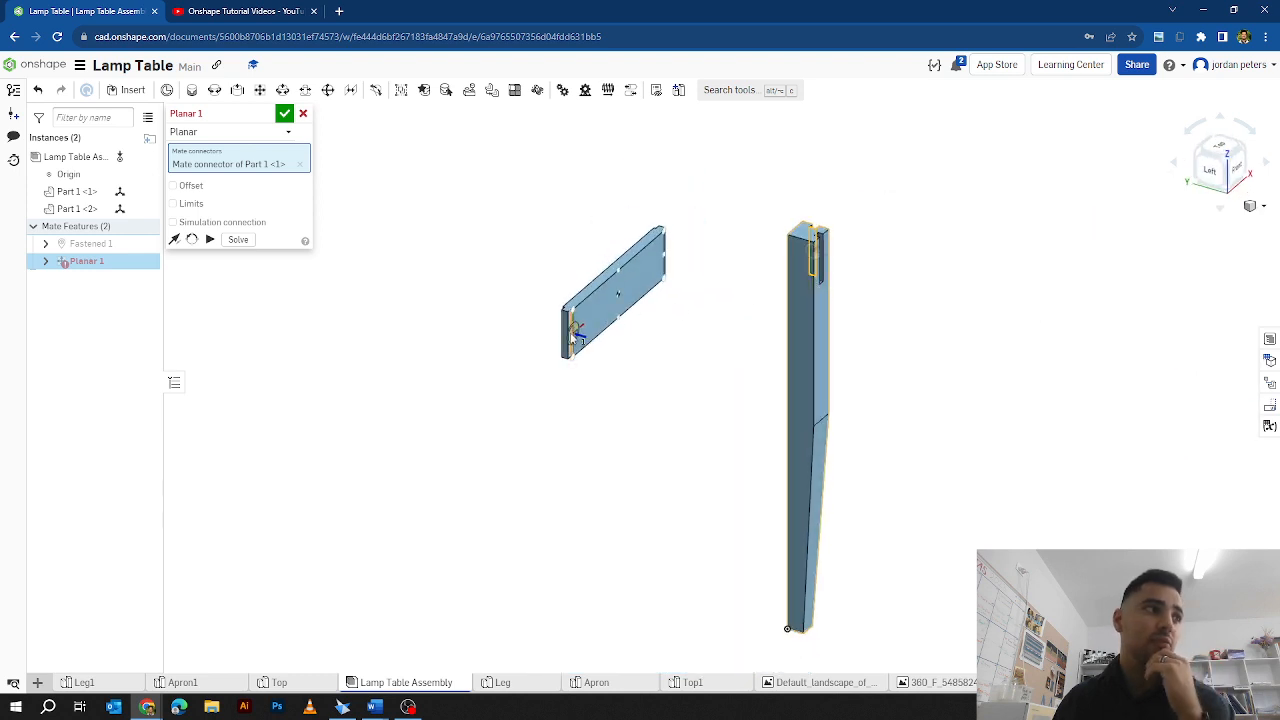
scroll(563, 338, up, 5)
scroll(563, 338, up, 3)
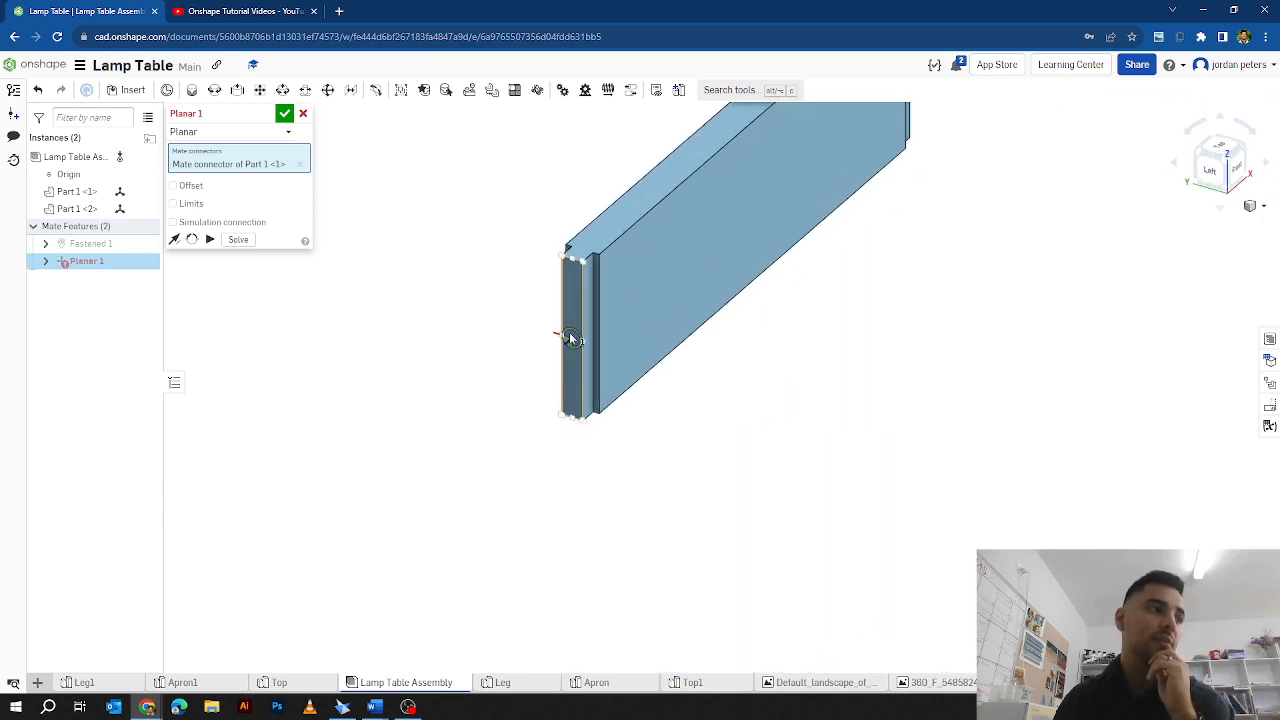
scroll(568, 336, down, 3)
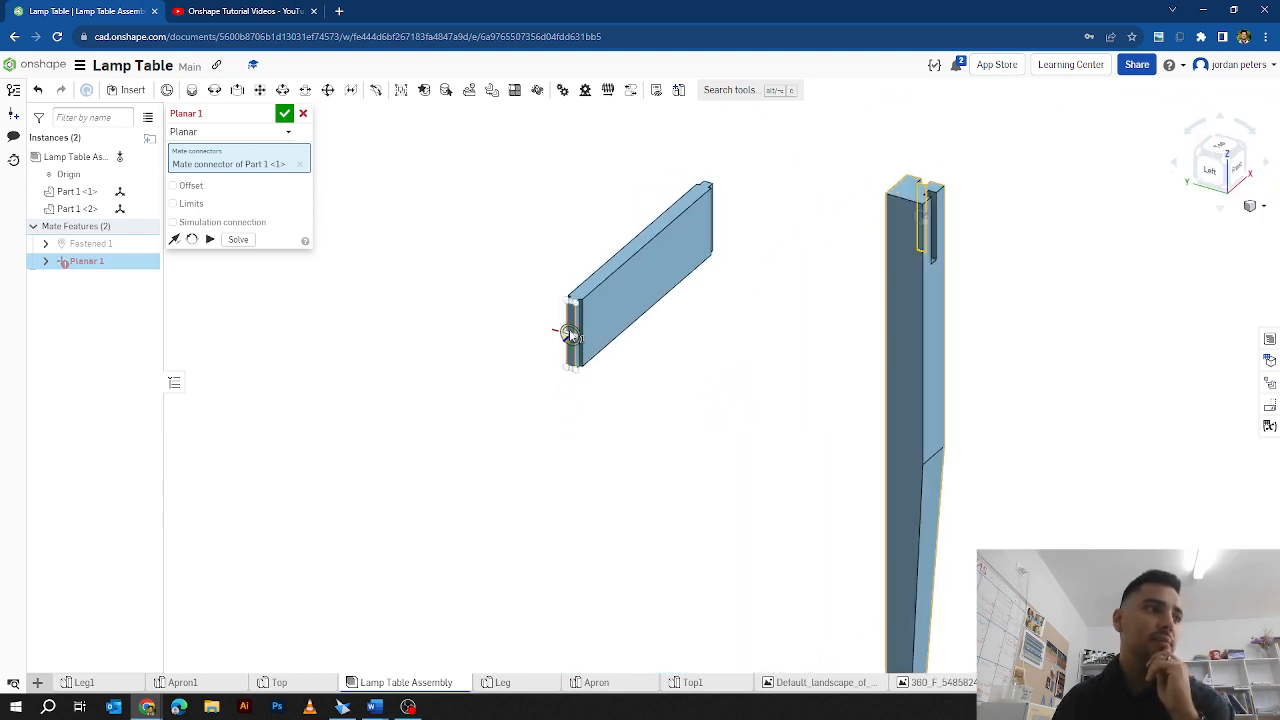
scroll(572, 340, up, 3)
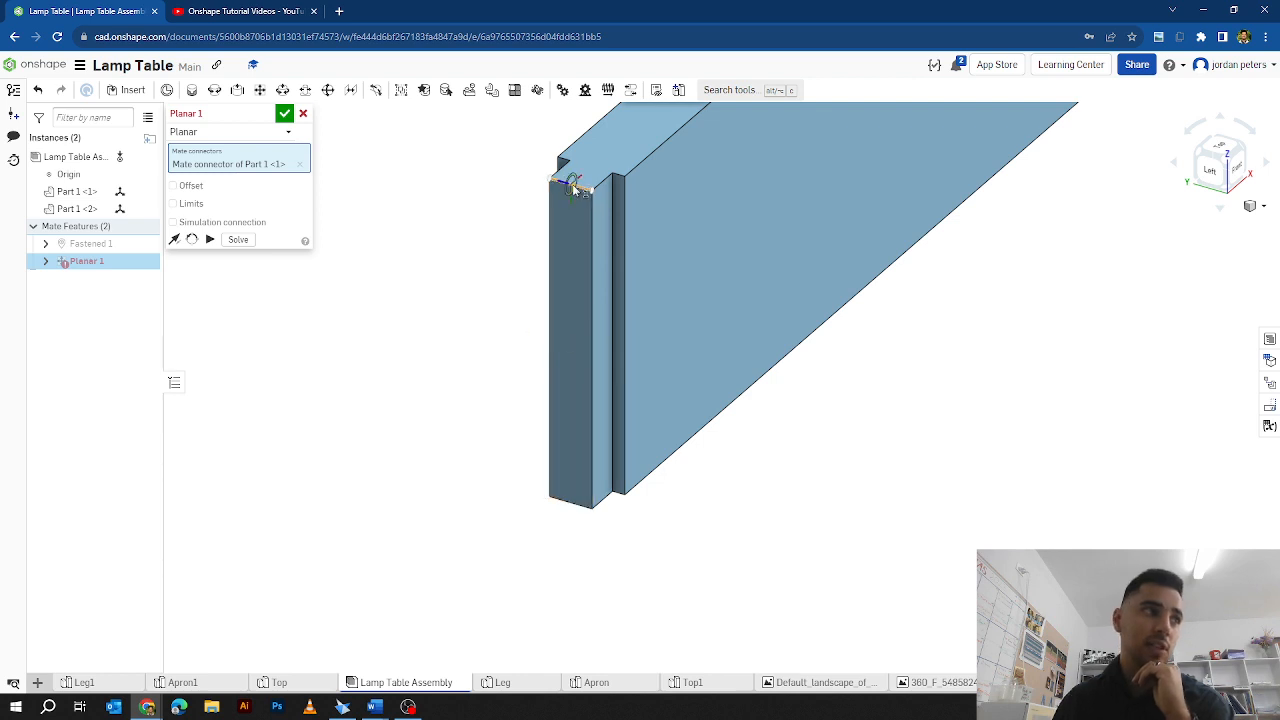
click(571, 347)
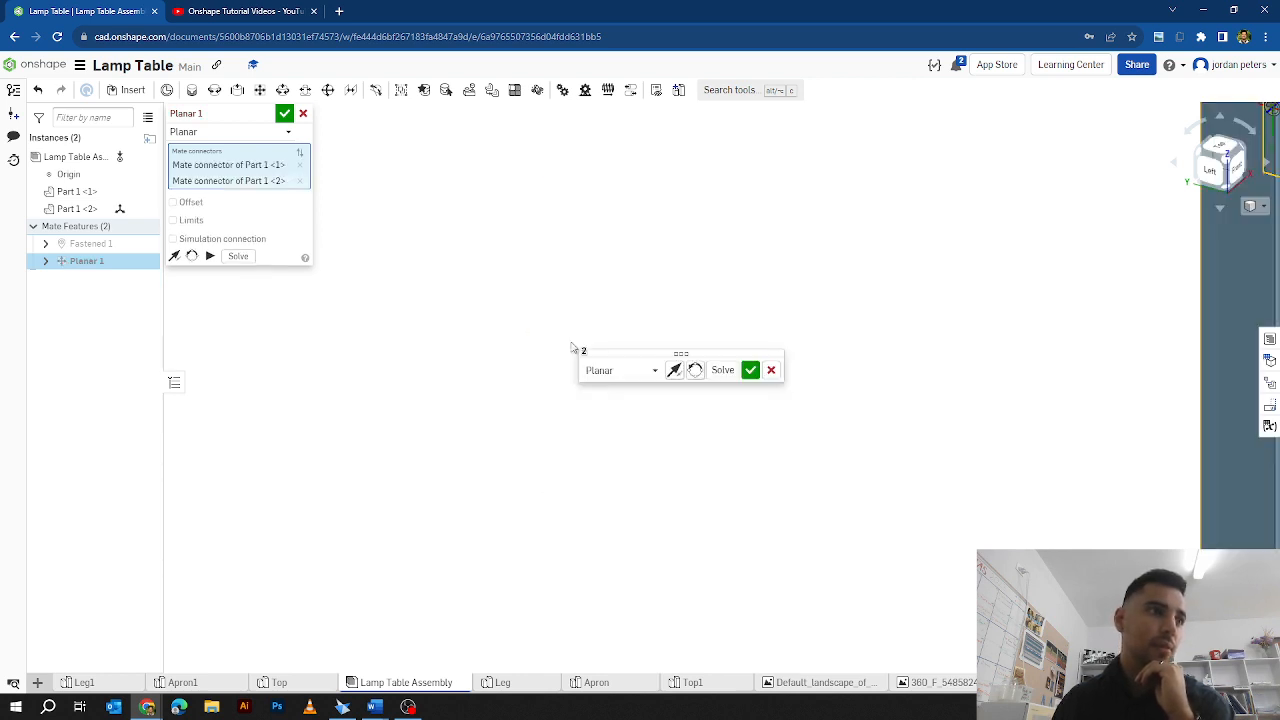
Step: Check the apron's fit in the leg slot, preview the mate's motion, and accept the planar mate
click(1242, 152)
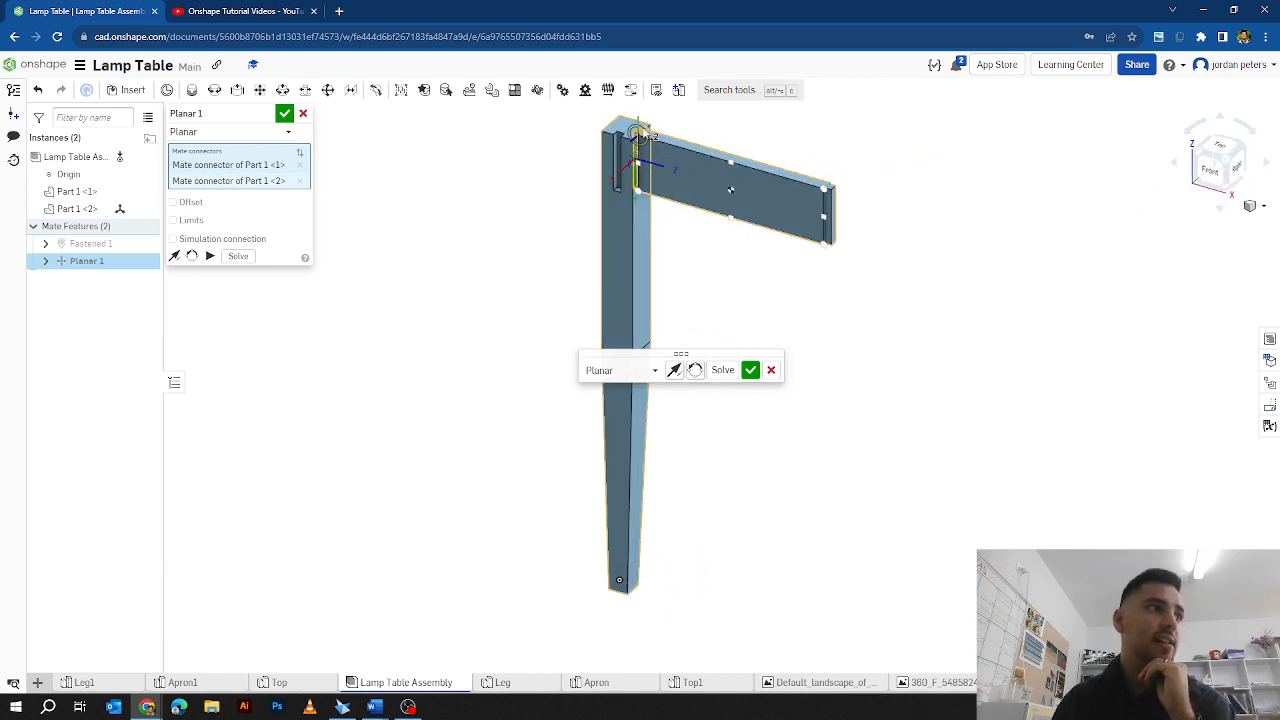
scroll(648, 134, up, 5)
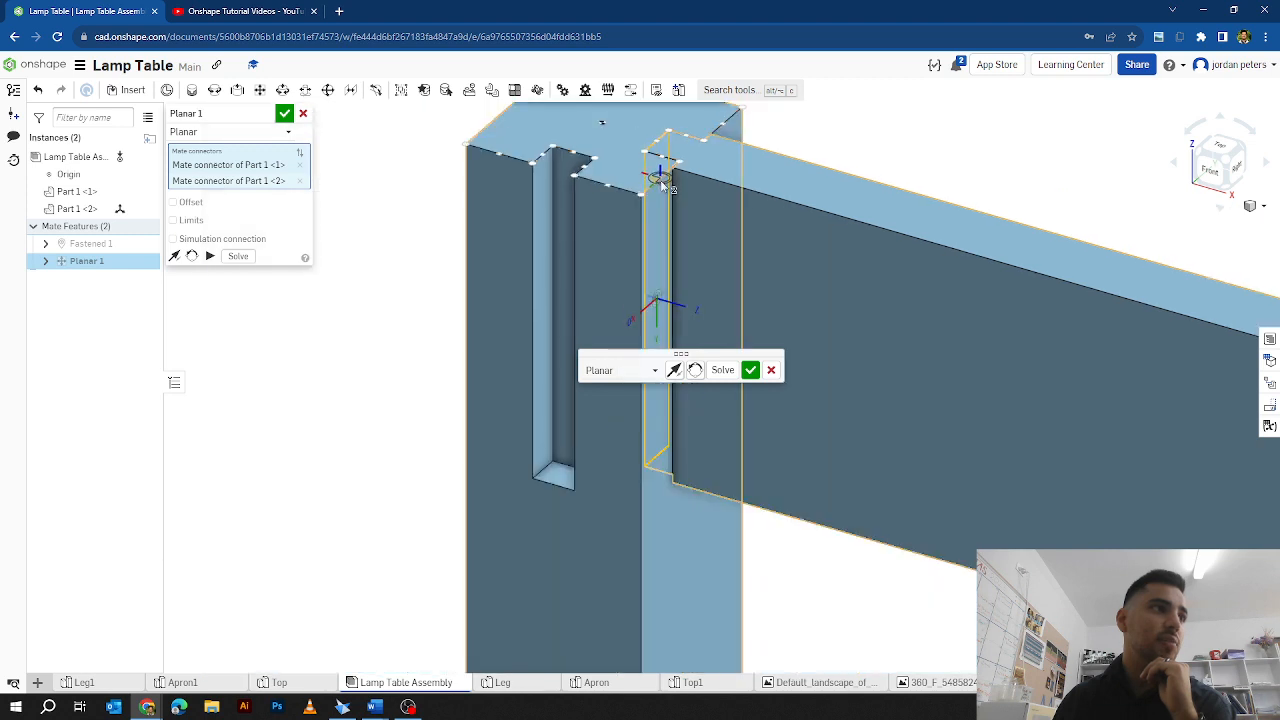
scroll(662, 184, down, 5)
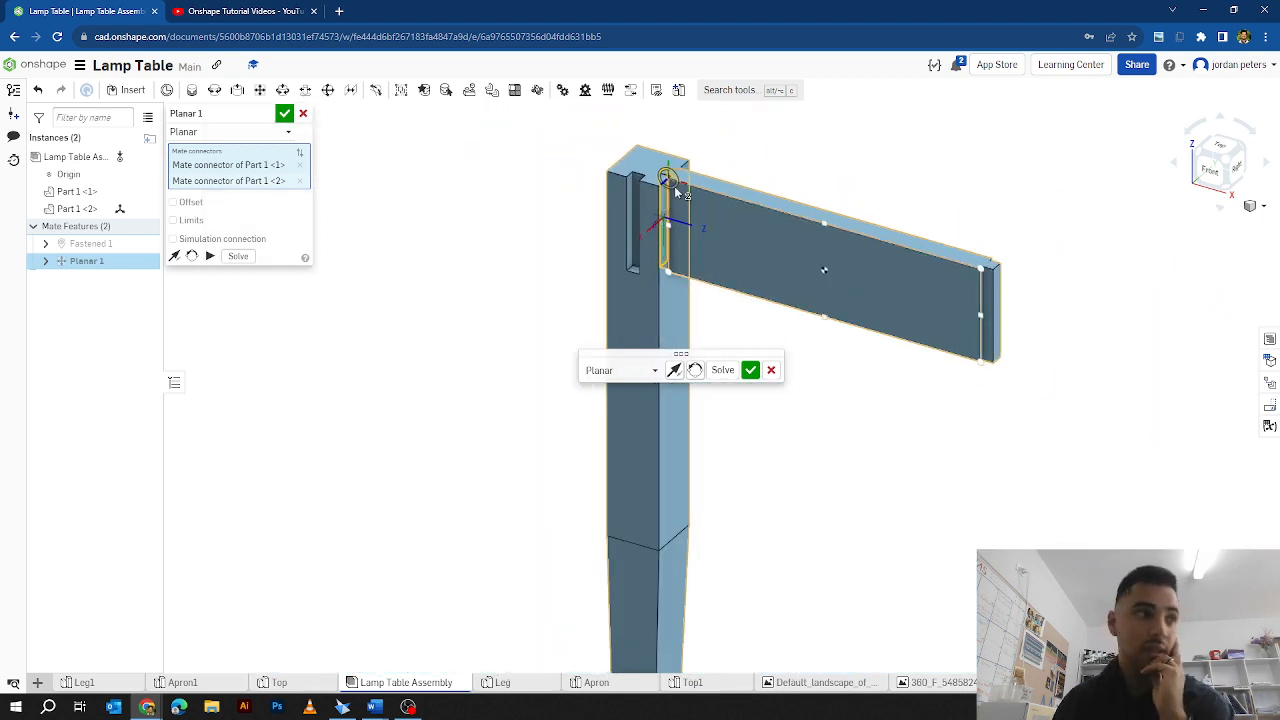
click(210, 256)
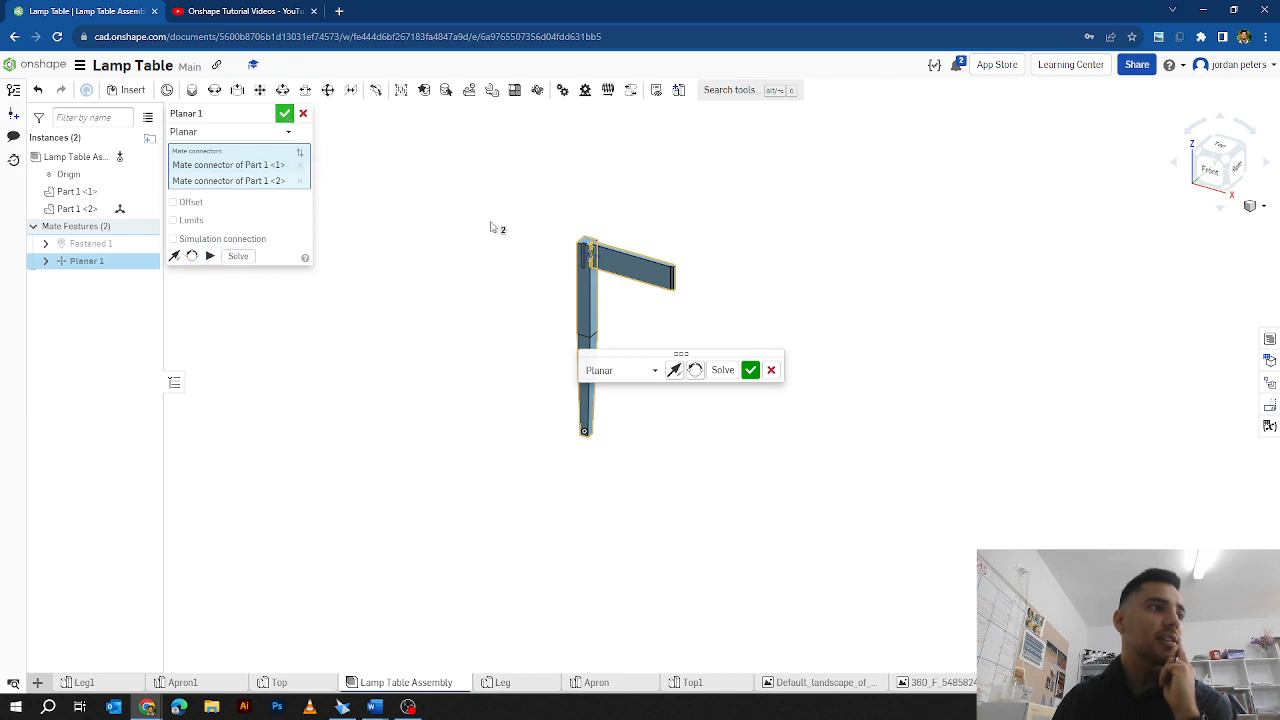
click(745, 371)
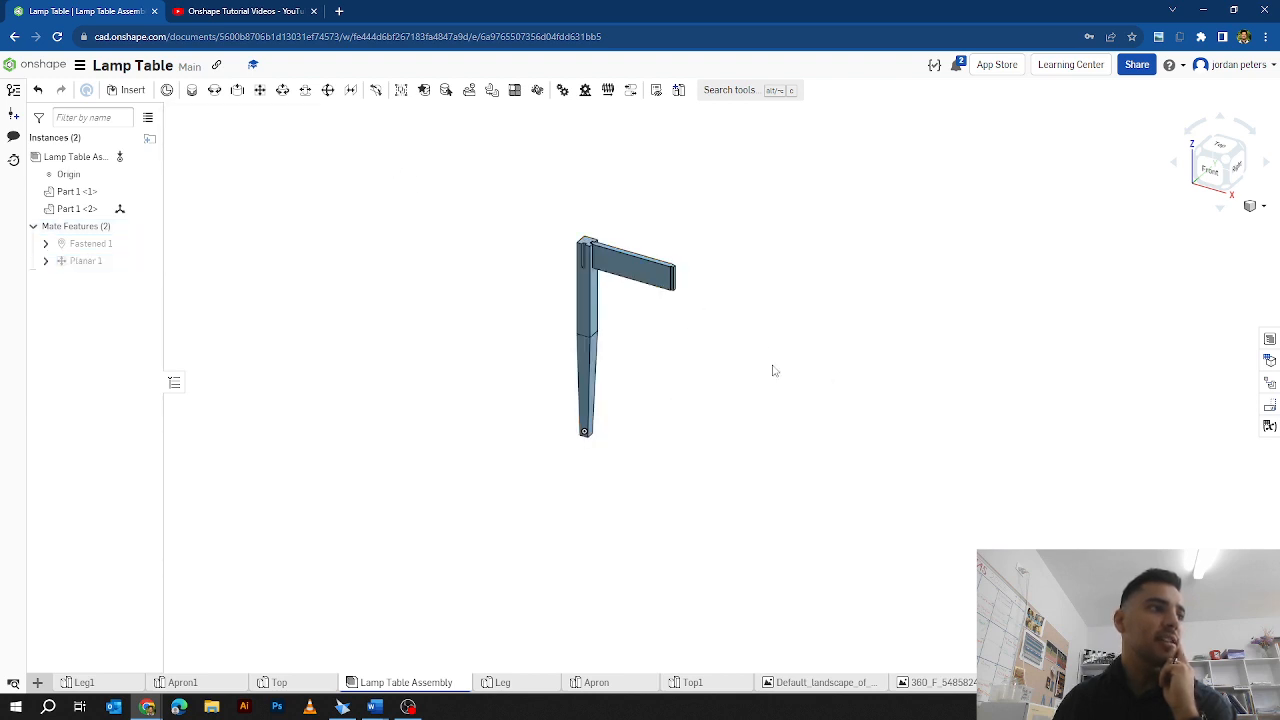
Step: Add a second planar mate between the apron's top face and the leg's top face, and accept it
scroll(547, 248, up, 3)
scroll(614, 247, up, 5)
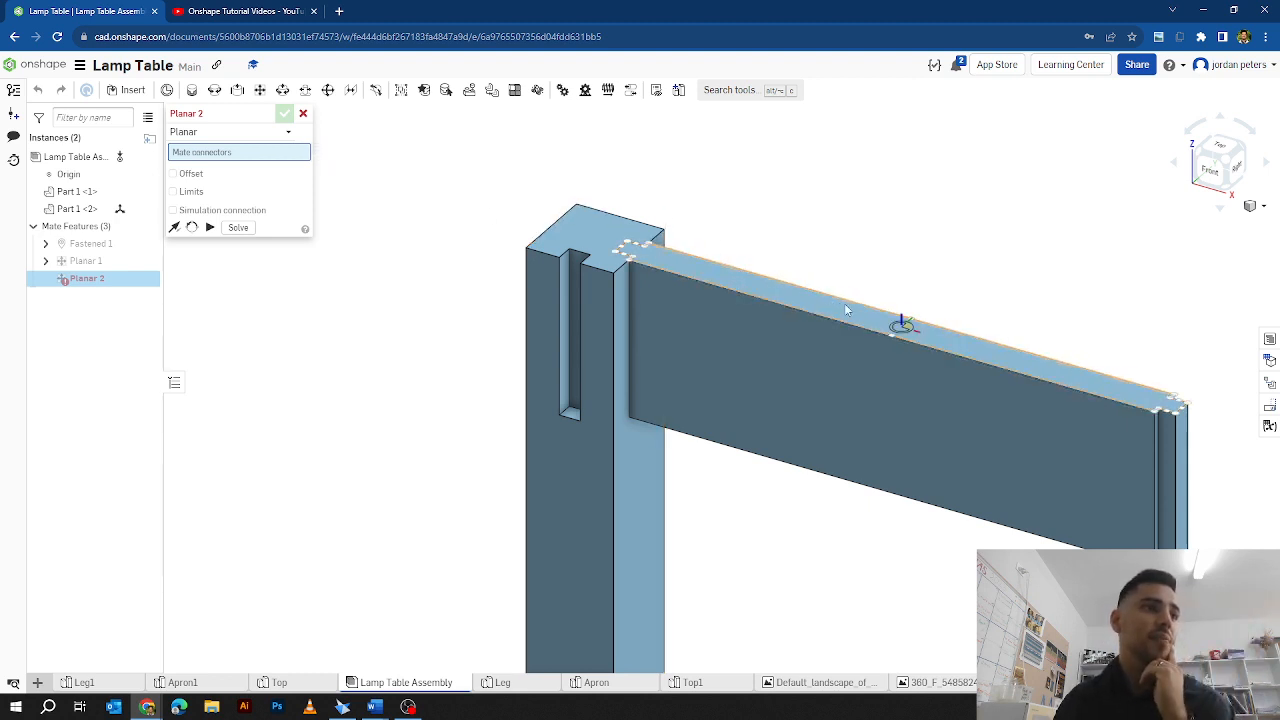
click(902, 330)
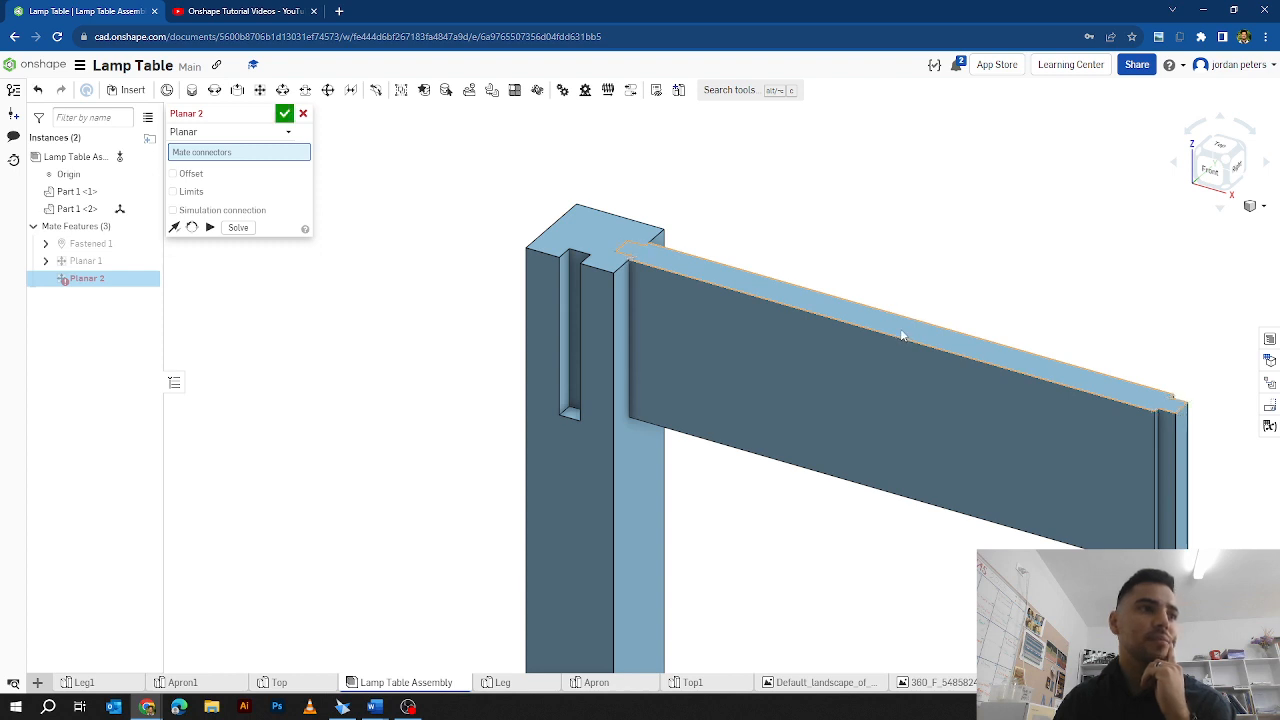
click(589, 235)
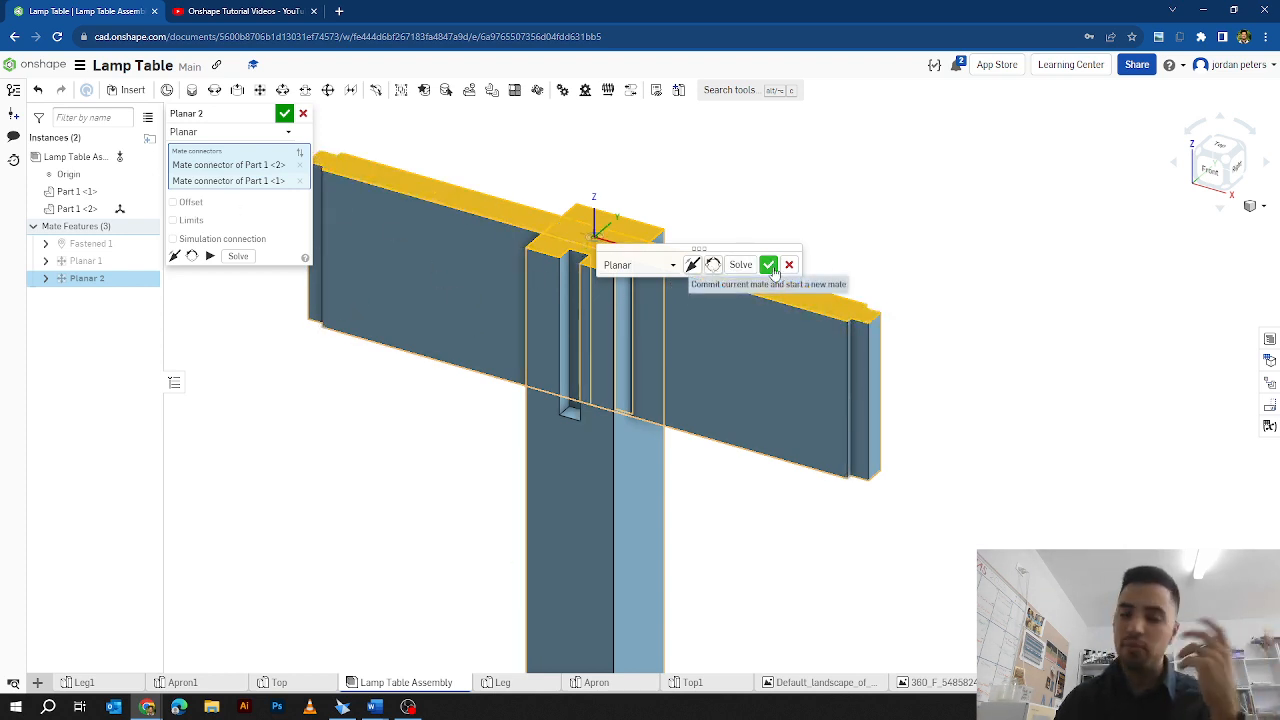
click(741, 266)
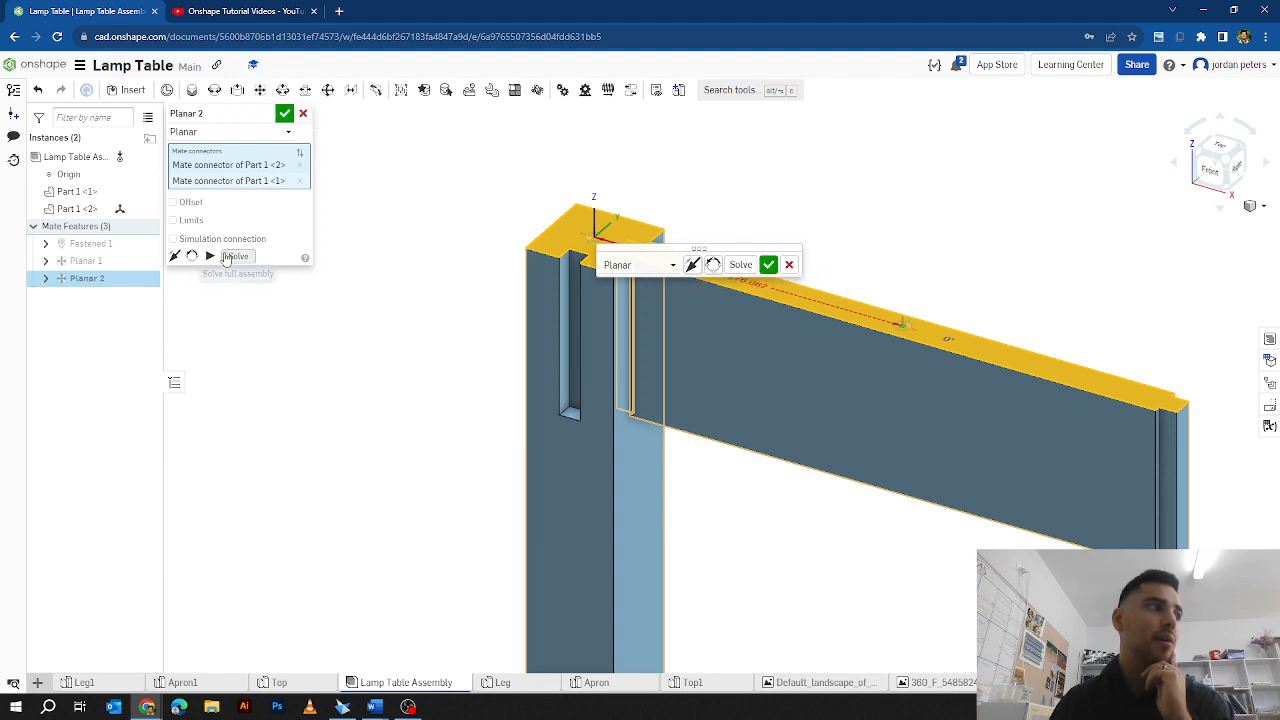
click(192, 256)
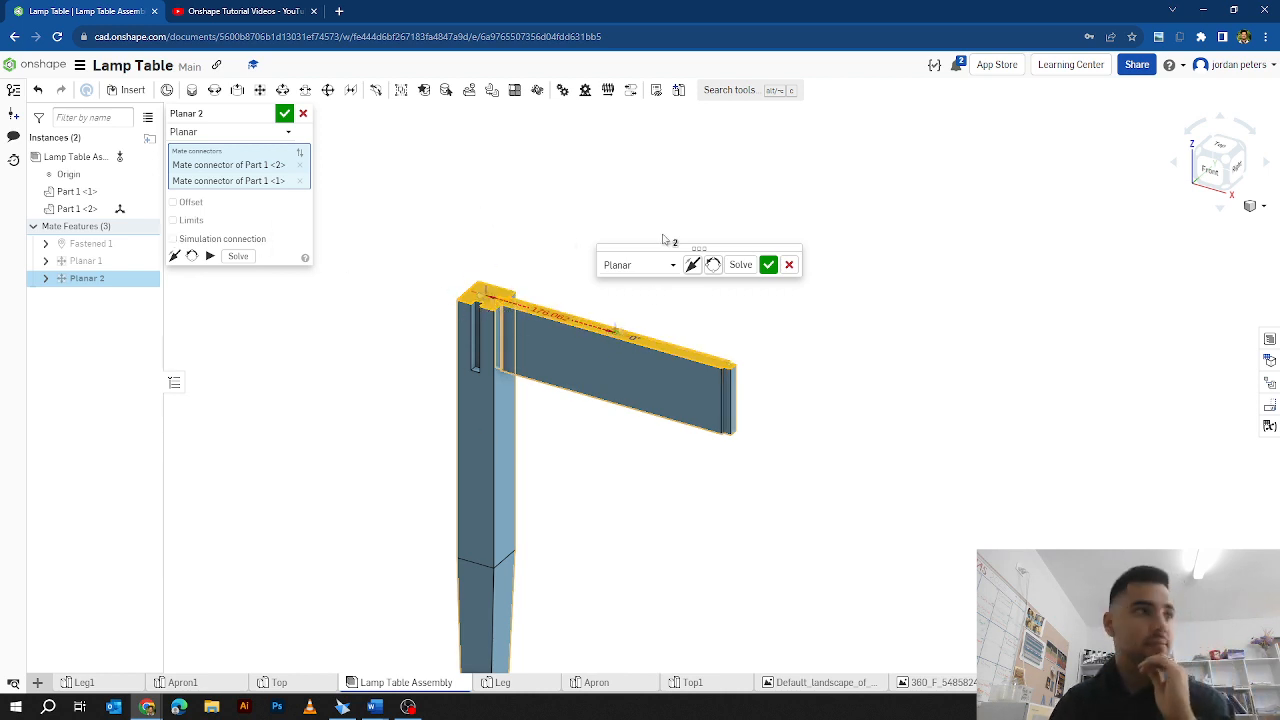
click(768, 264)
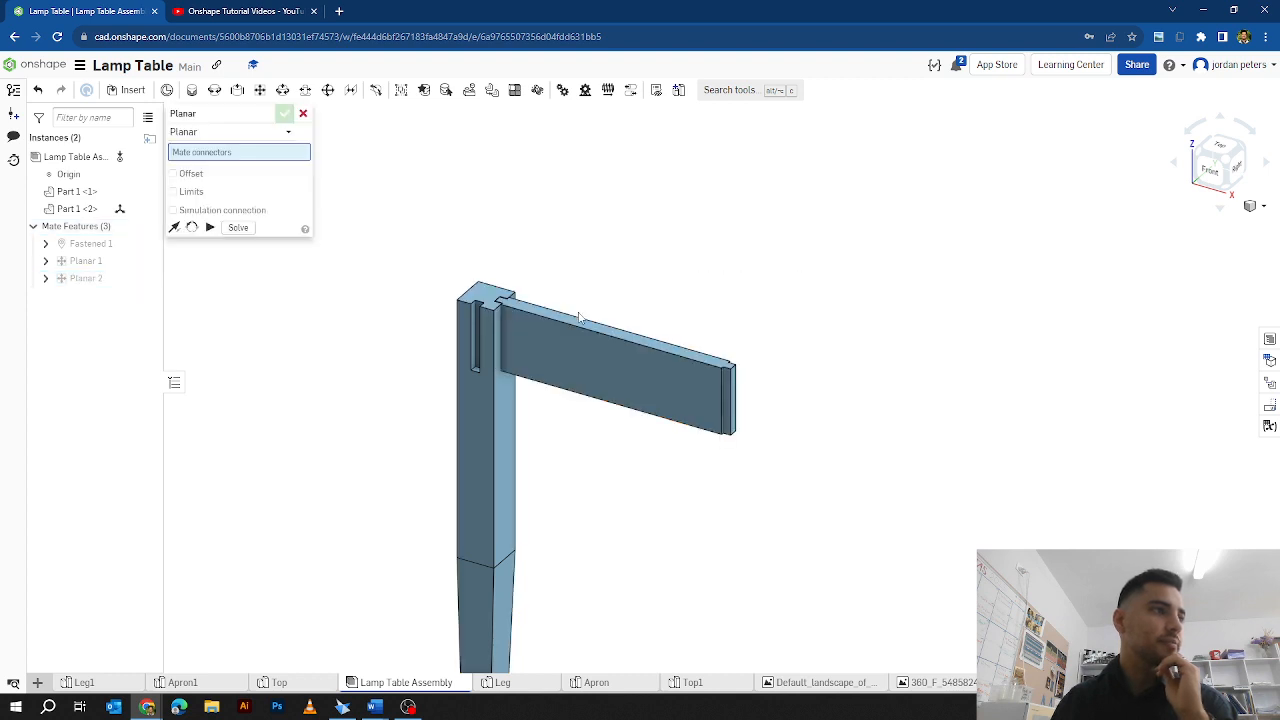
Step: Hide the leg and choose the side face of the apron's tongue as the first face of a third planar mate
scroll(537, 300, up, 5)
scroll(537, 300, up, 4)
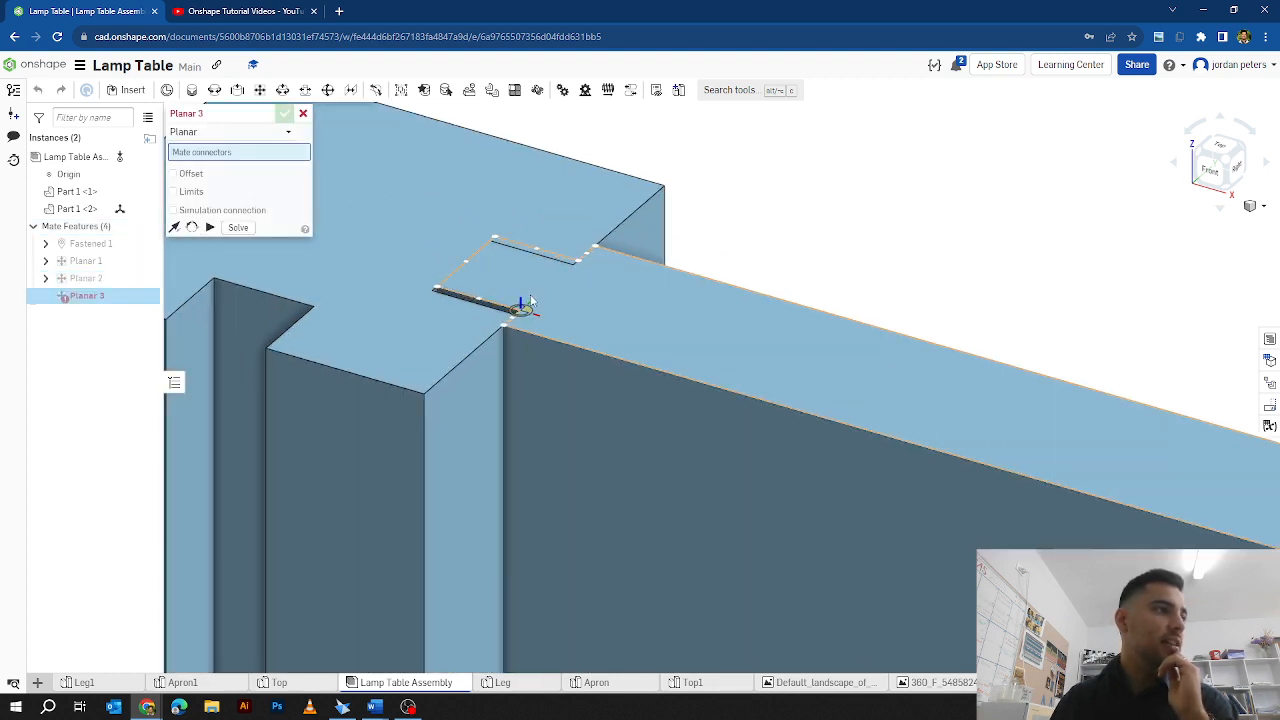
scroll(462, 312, up, 1)
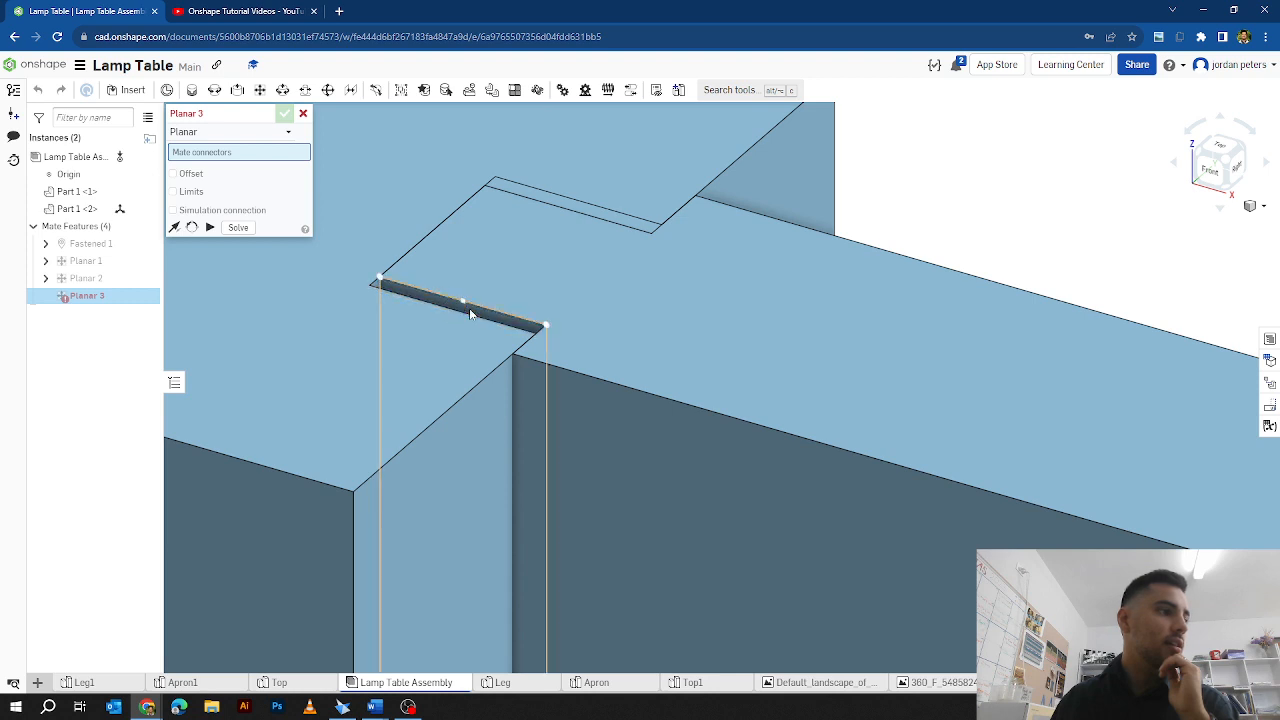
scroll(469, 312, down, 3)
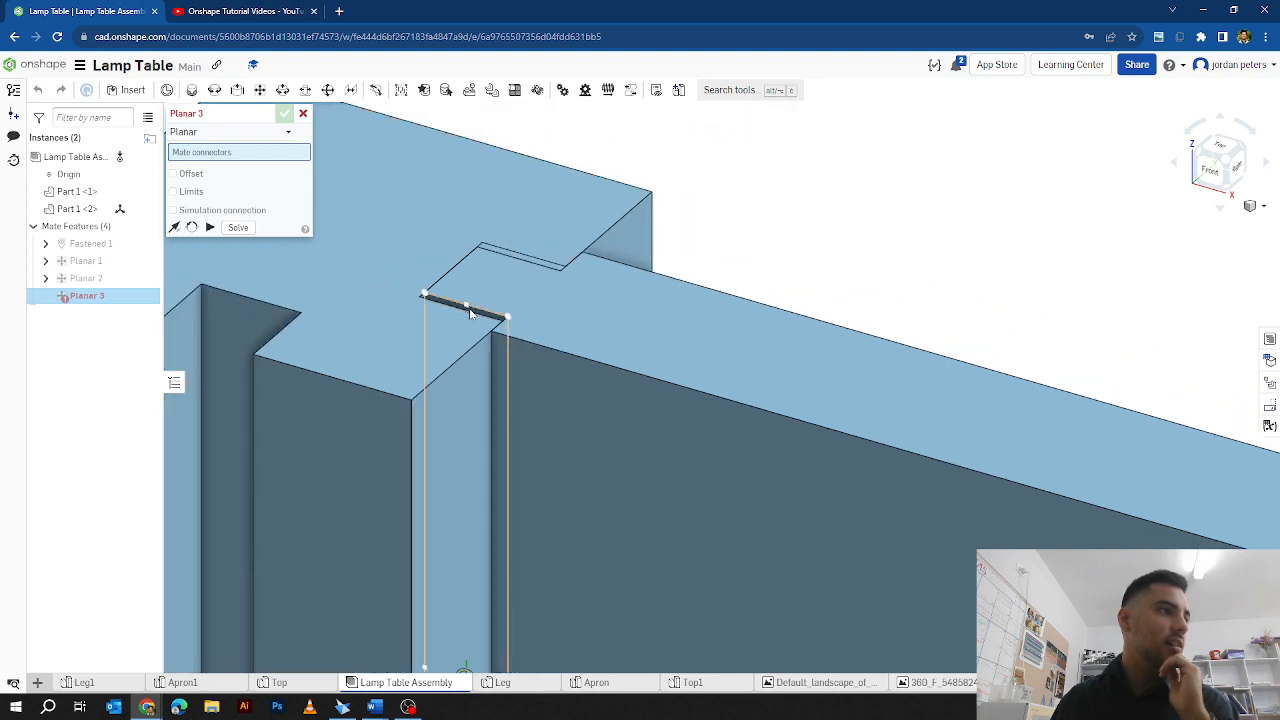
scroll(470, 312, down, 1)
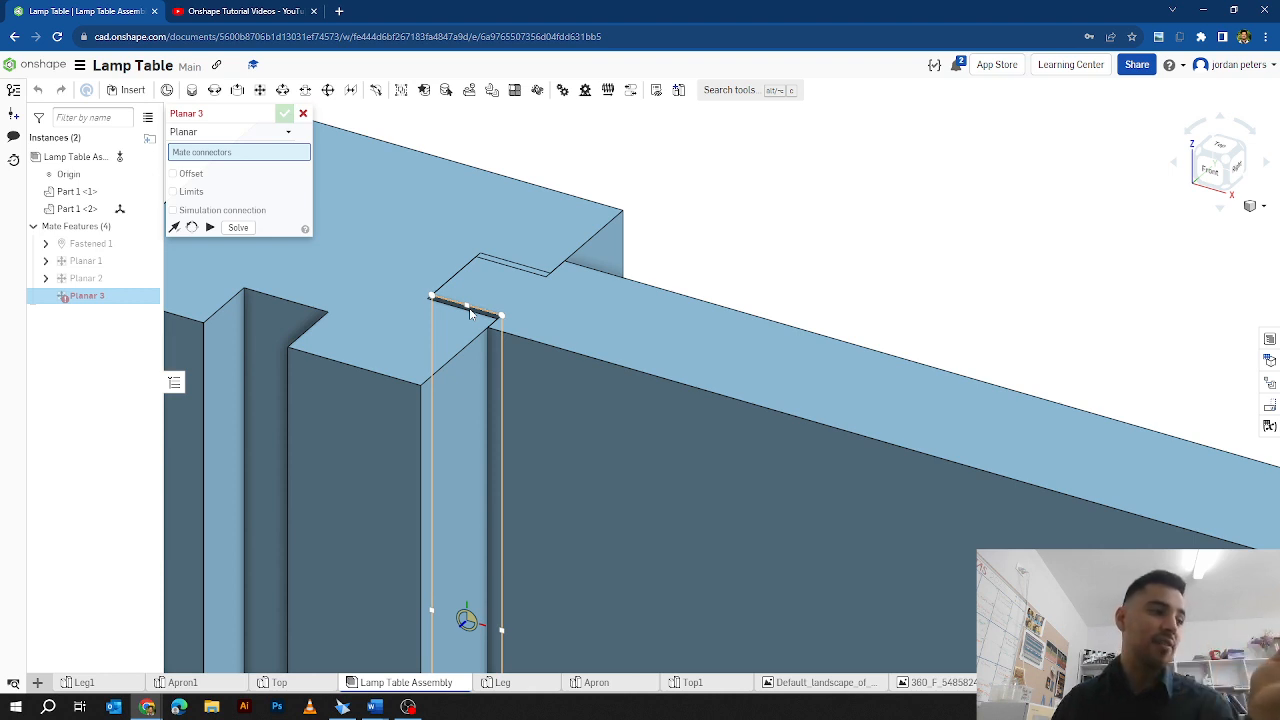
scroll(343, 243, down, 5)
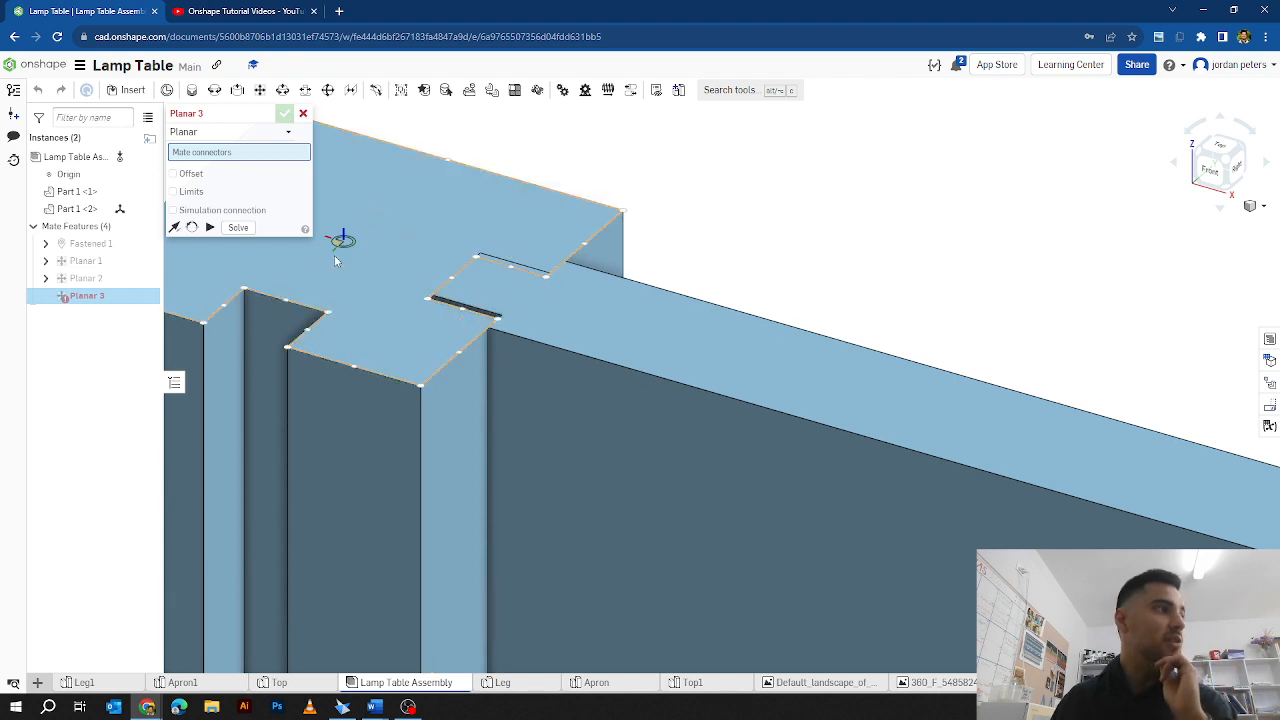
middle_drag(557, 286, 706, 274)
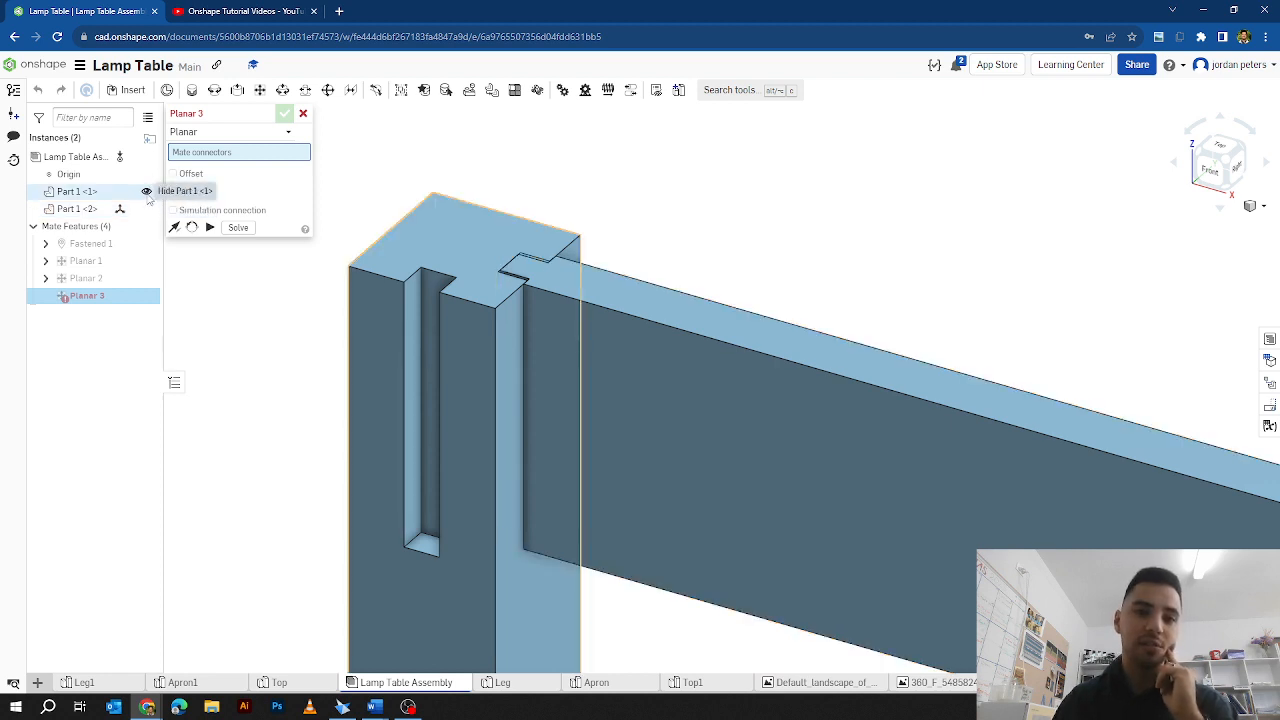
click(147, 192)
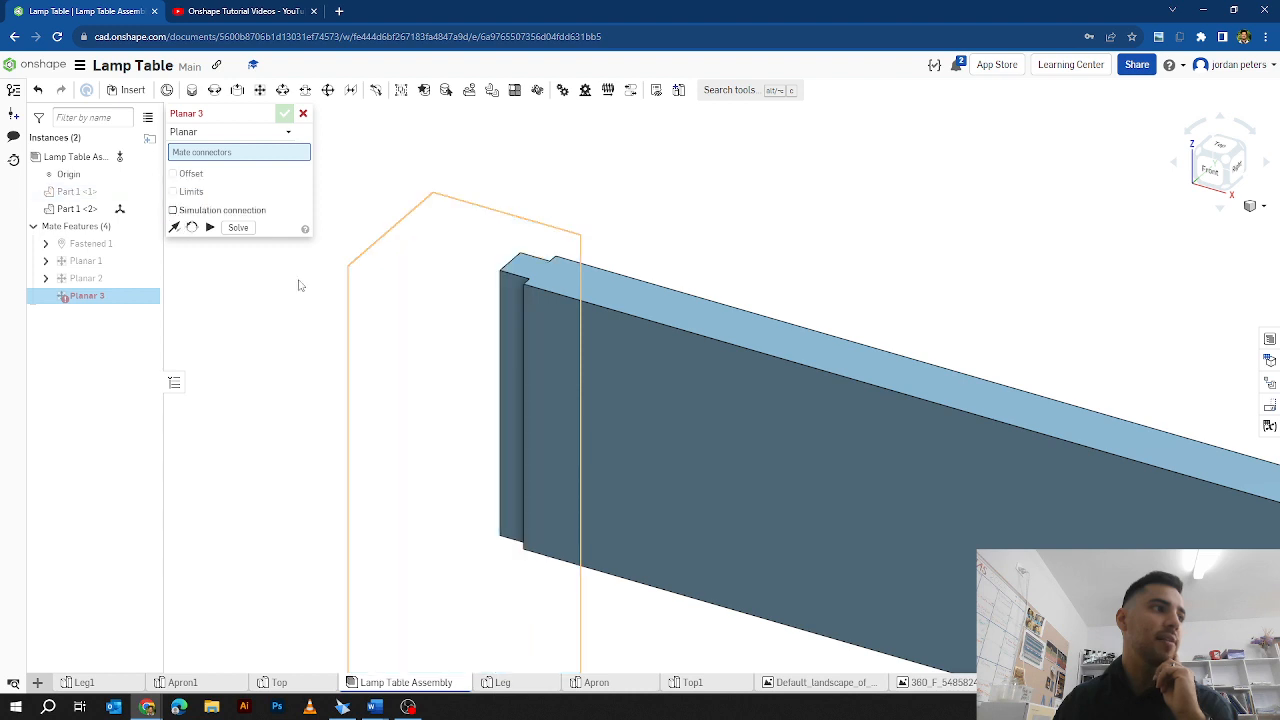
click(513, 408)
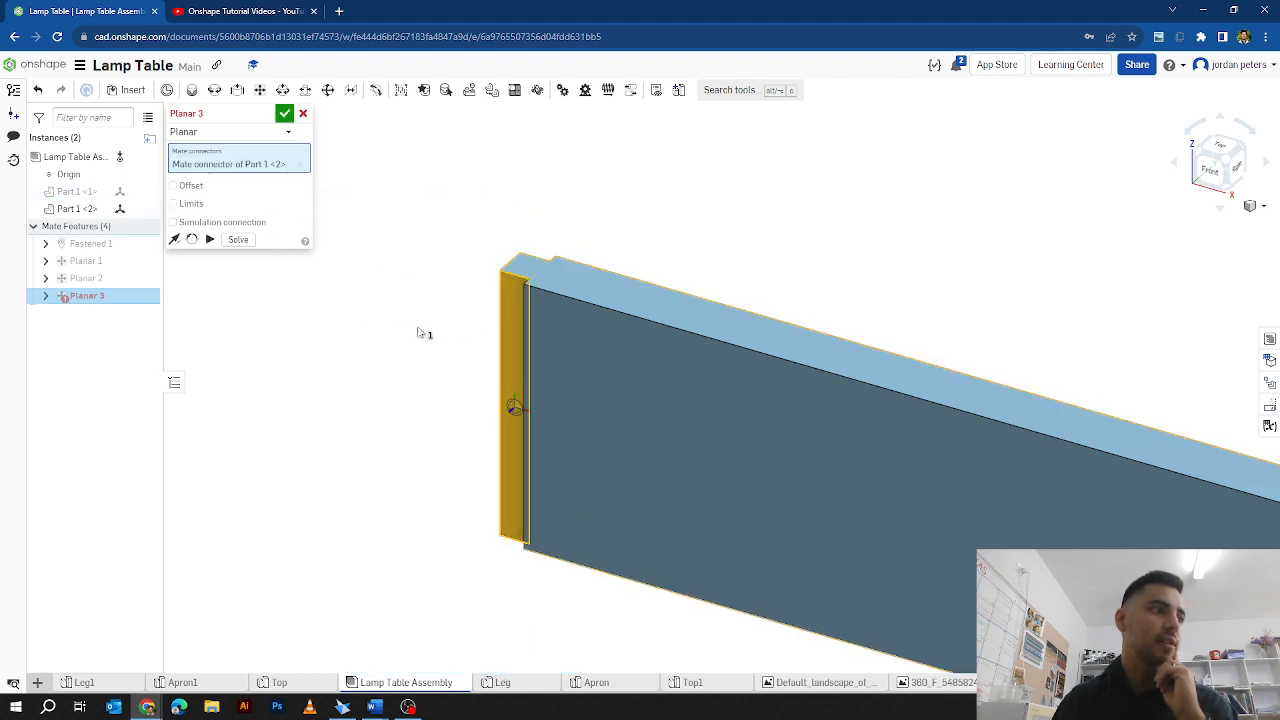
Step: Show the leg, hide the apron, and choose the slot's side face as the second face of the third planar mate
click(147, 192)
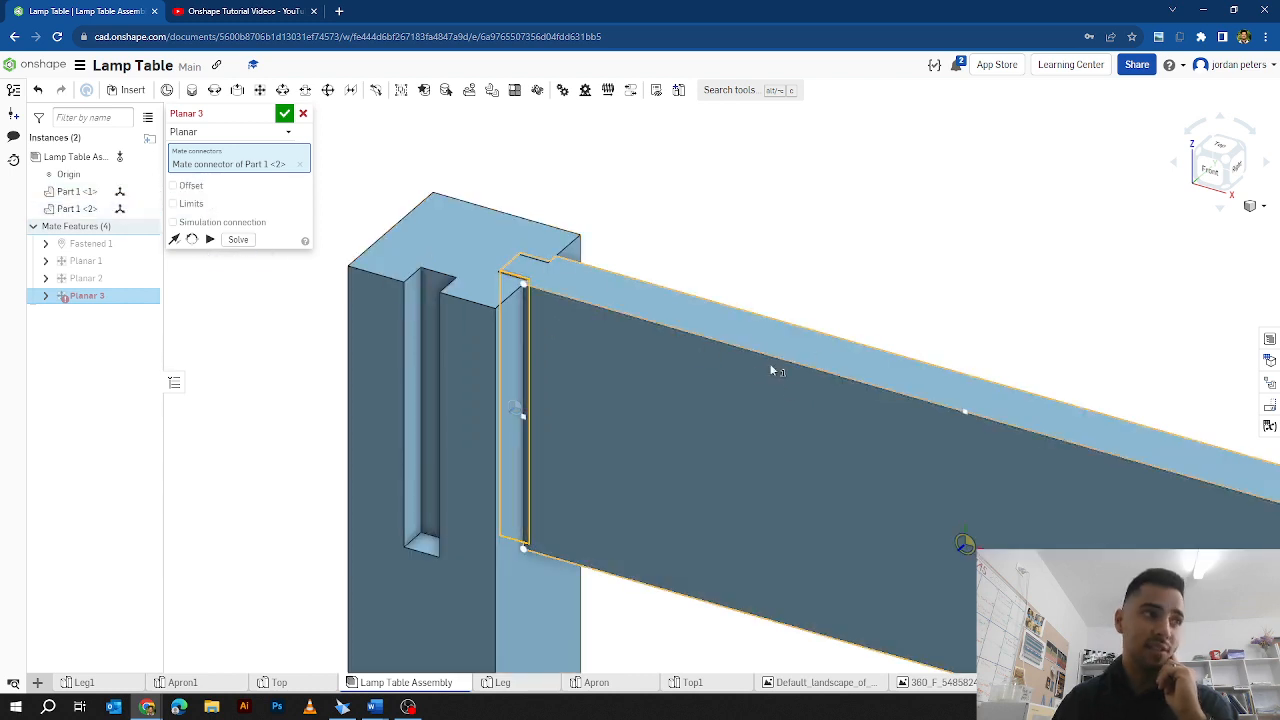
click(147, 208)
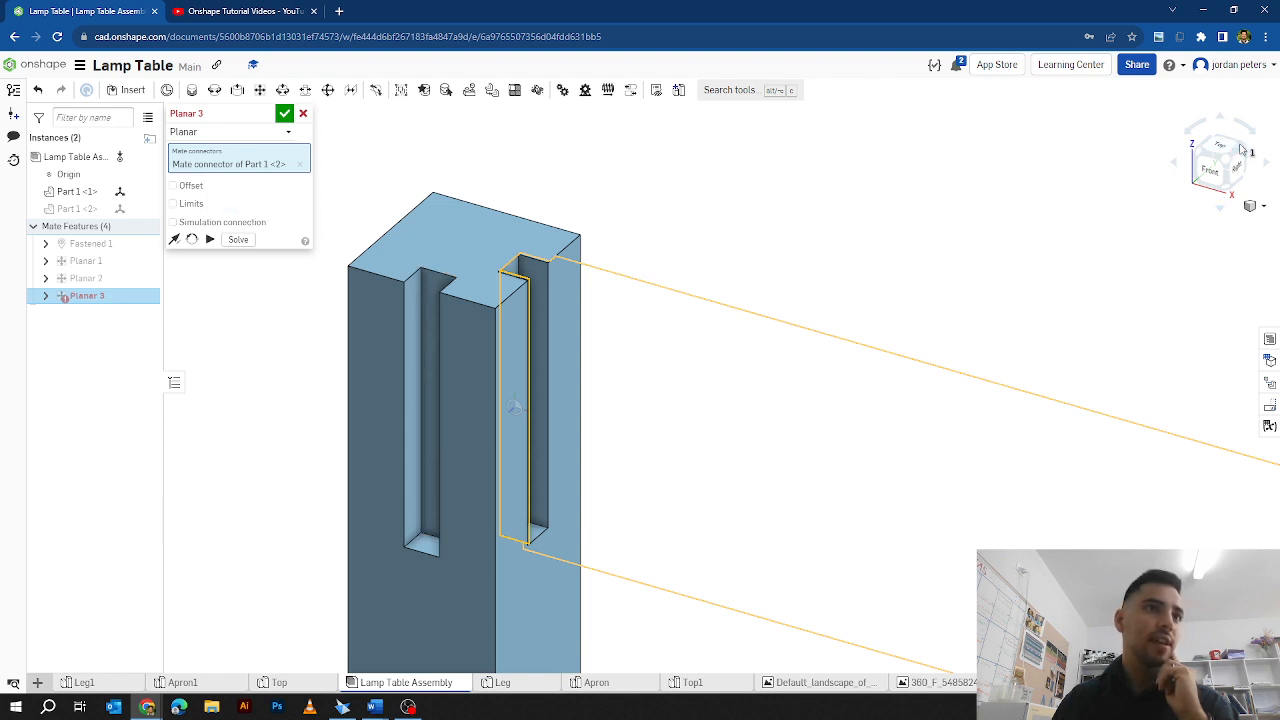
click(1240, 150)
scroll(775, 158, up, 5)
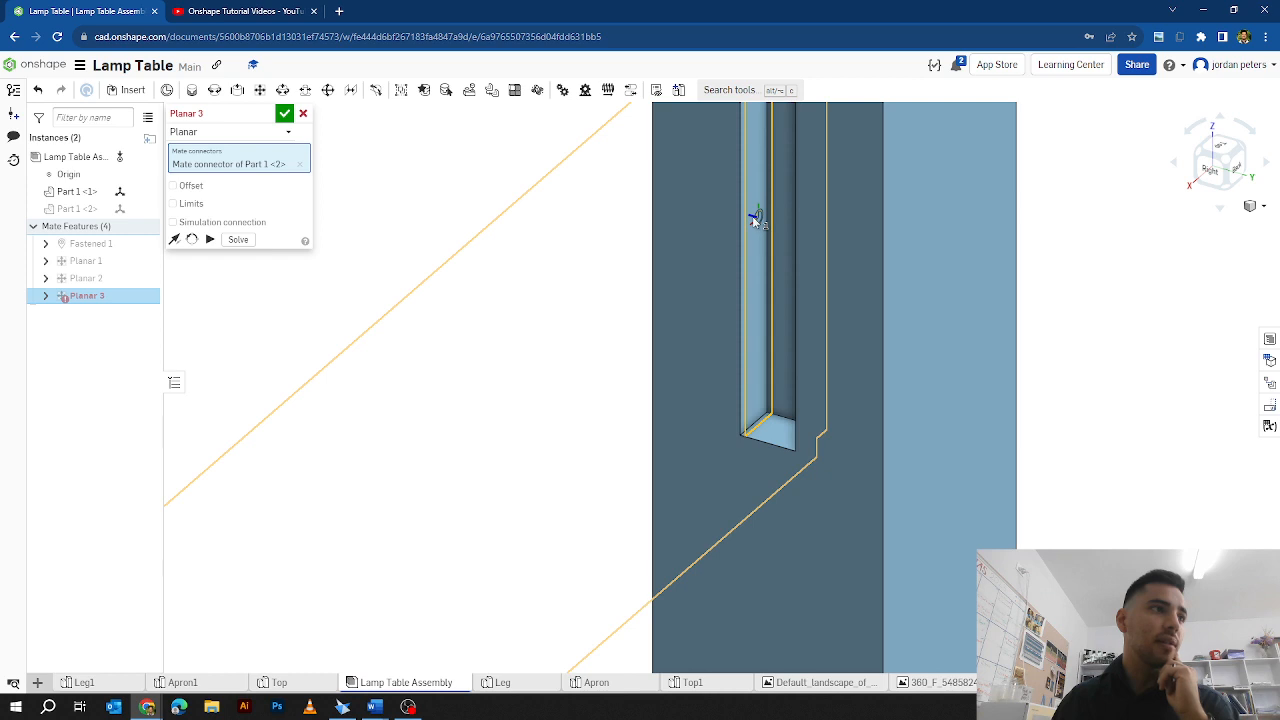
scroll(753, 215, down, 5)
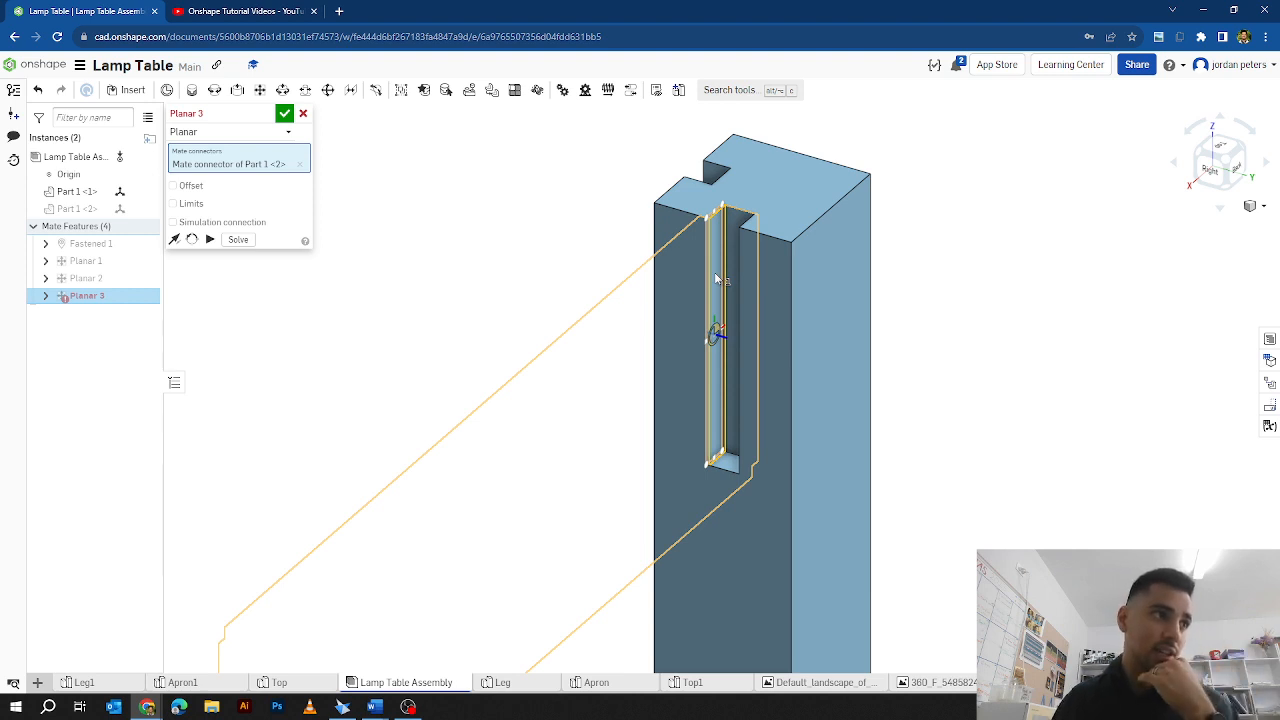
click(716, 279)
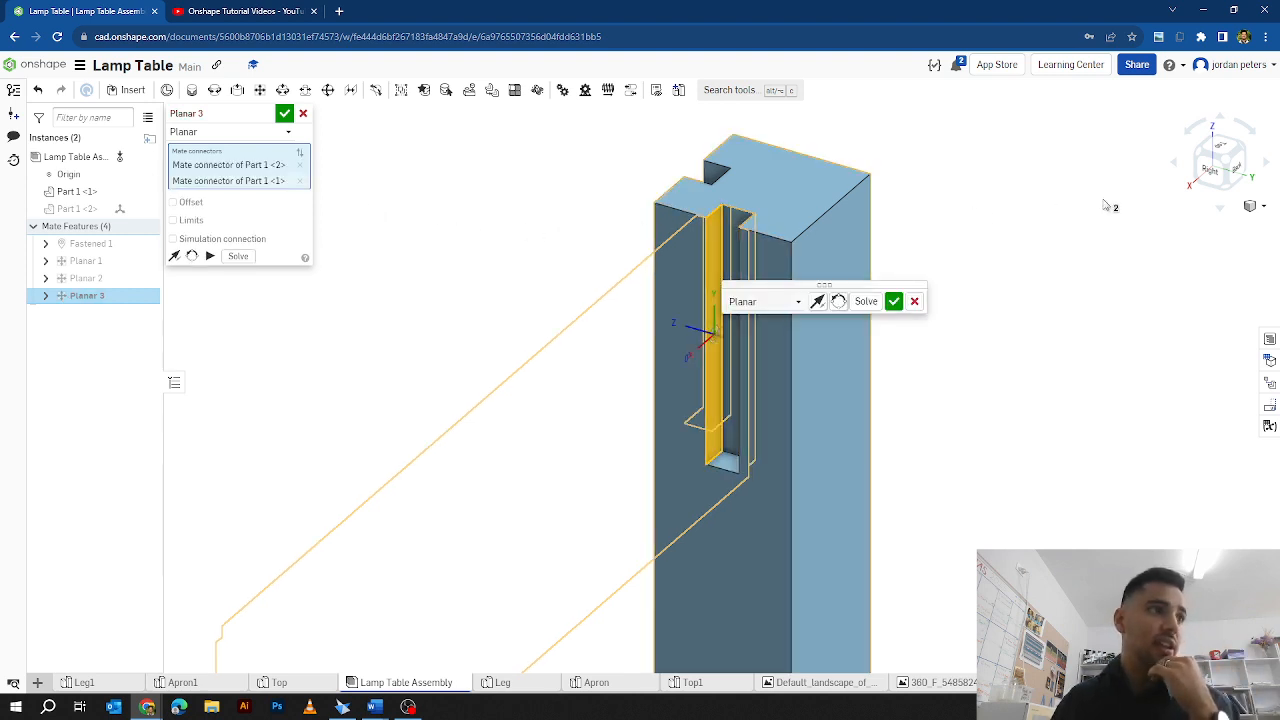
Step: Show the apron again, preview the third planar mate's motion, accept the mate and close the command
click(1208, 166)
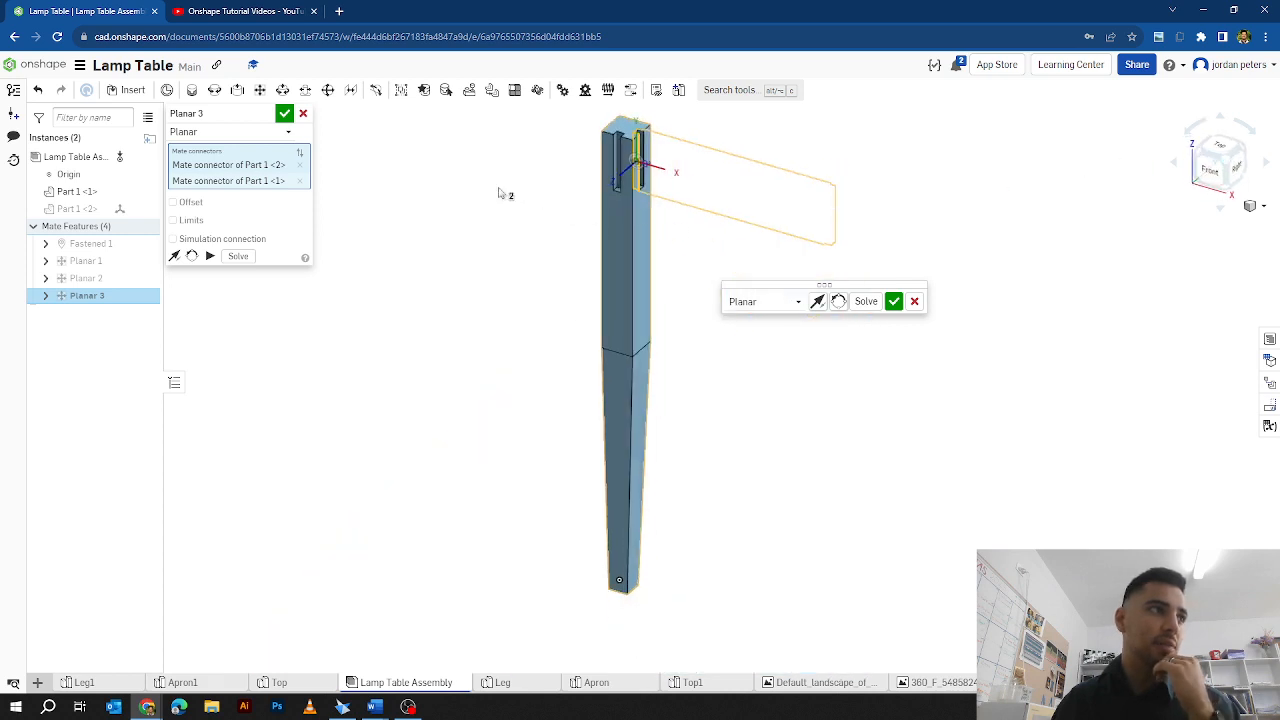
click(147, 211)
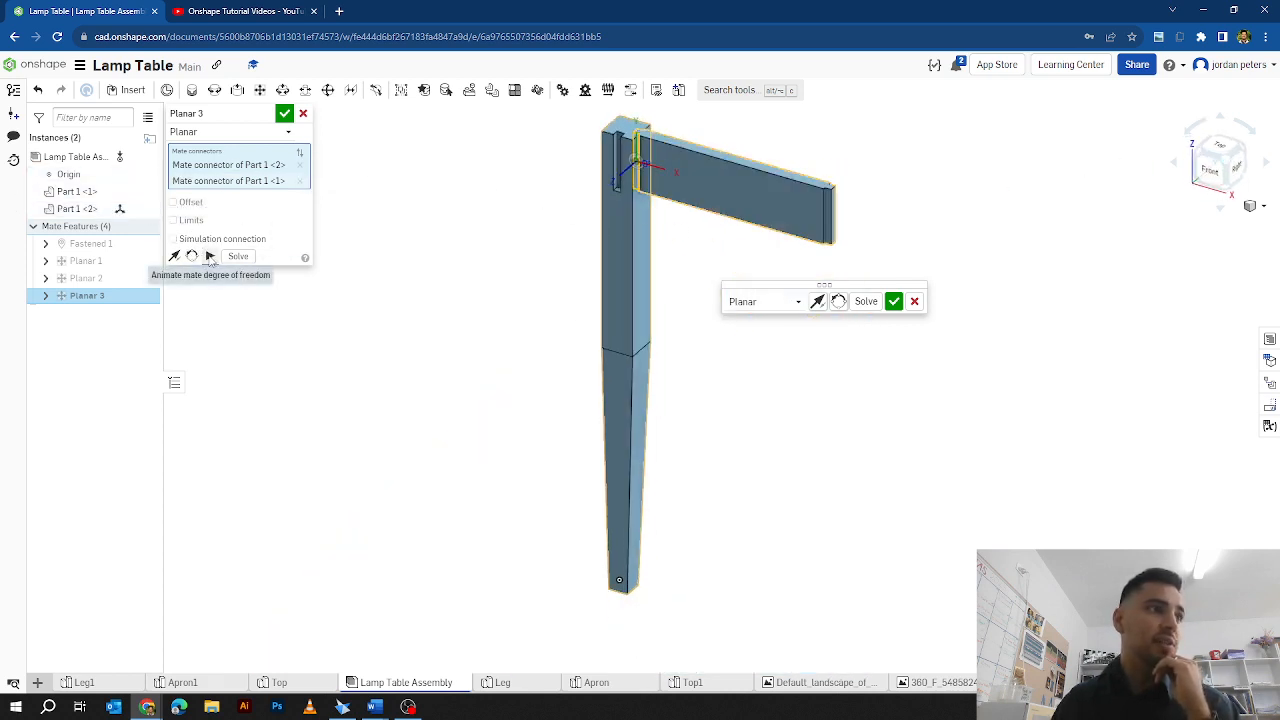
click(210, 257)
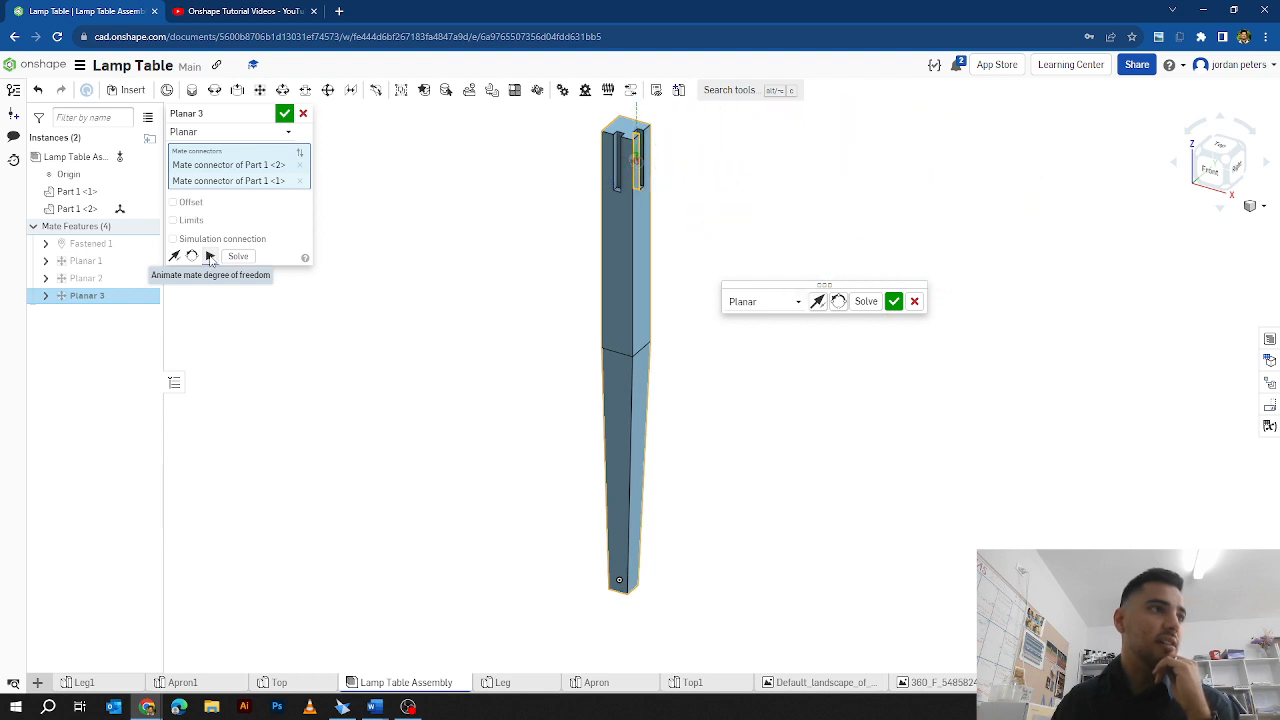
scroll(682, 208, down, 3)
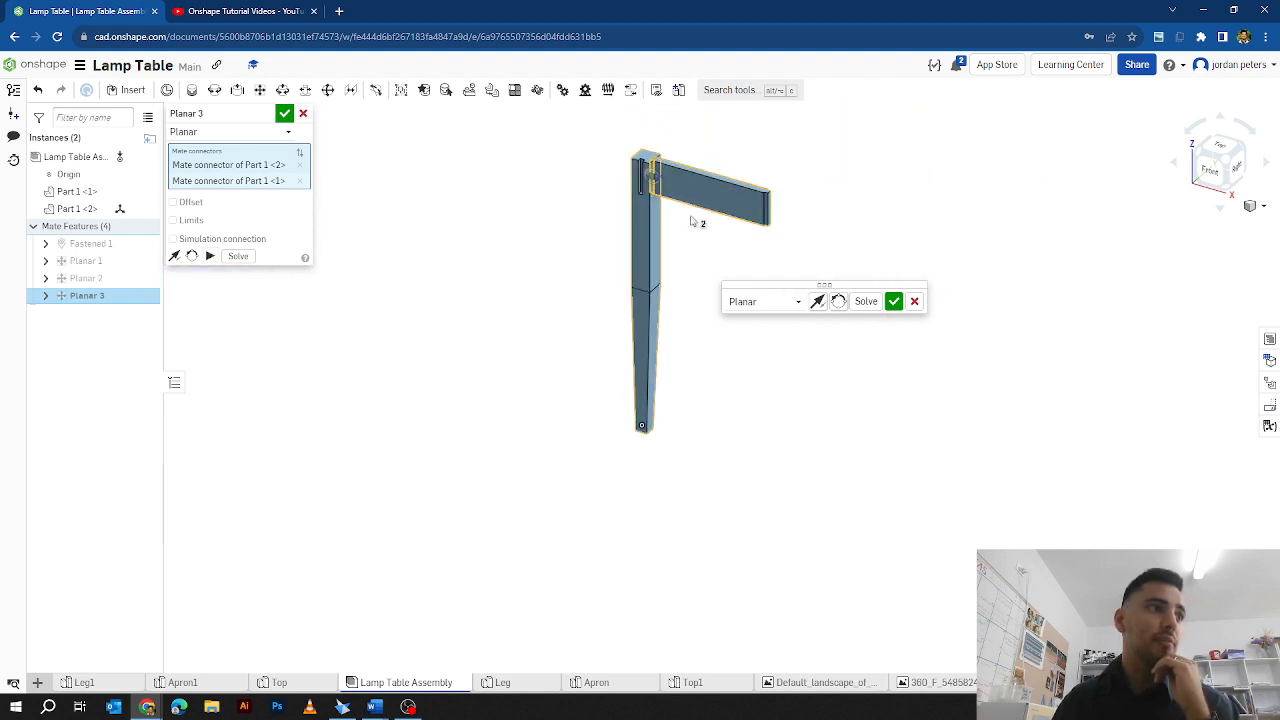
click(894, 301)
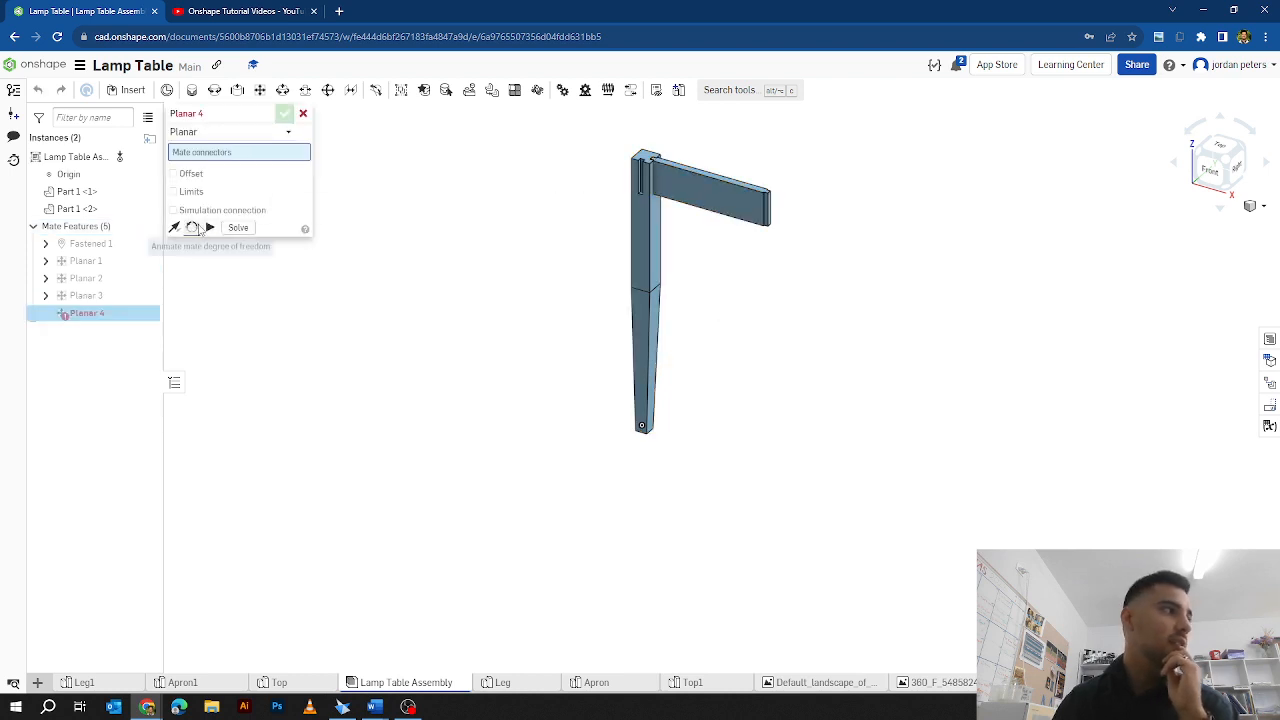
key(Escape)
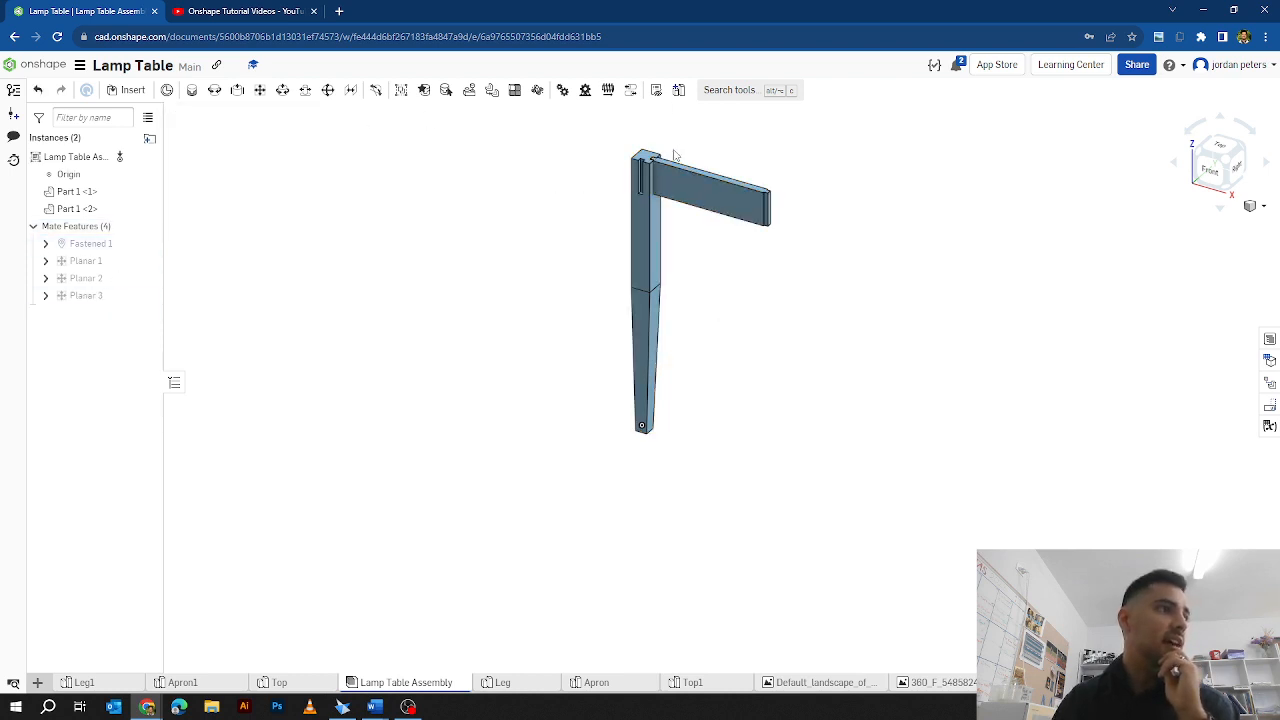
Step: Insert a second leg from the Leg1 part studio, placing it beyond the apron's free end
scroll(660, 165, up, 10)
middle_drag(697, 169, 567, 264)
scroll(786, 328, down, 8)
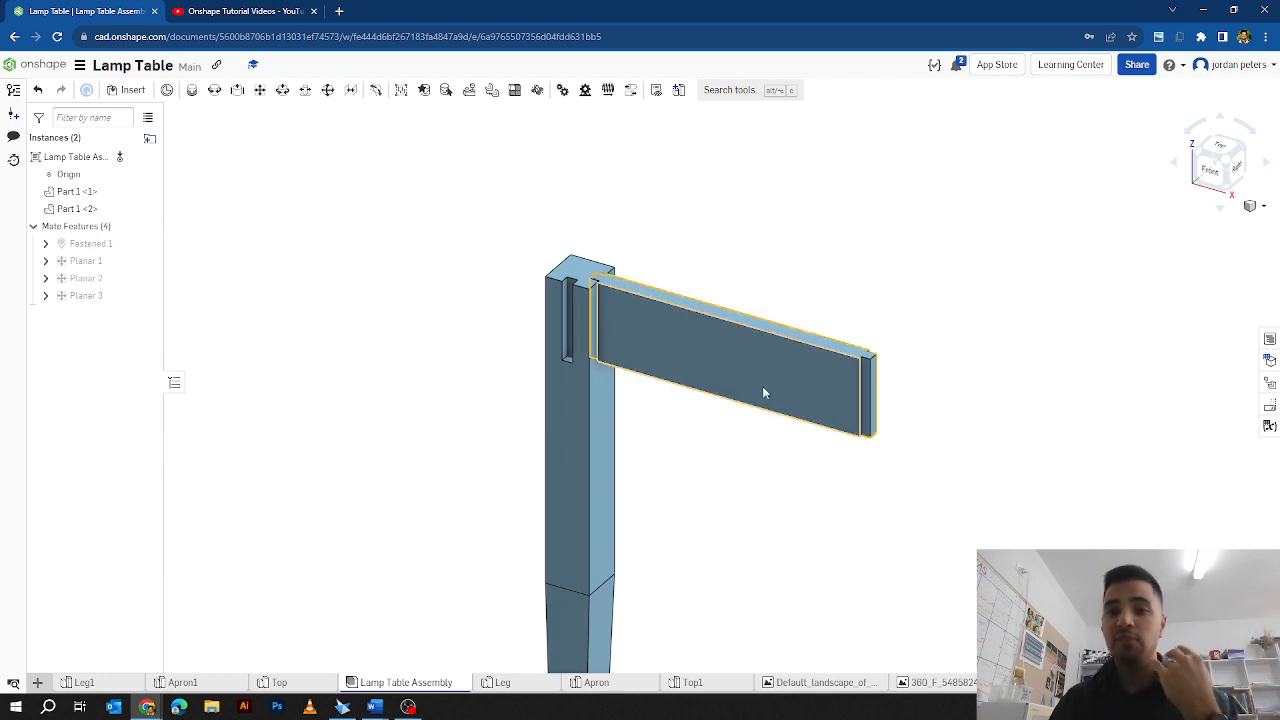
scroll(700, 390, down, 3)
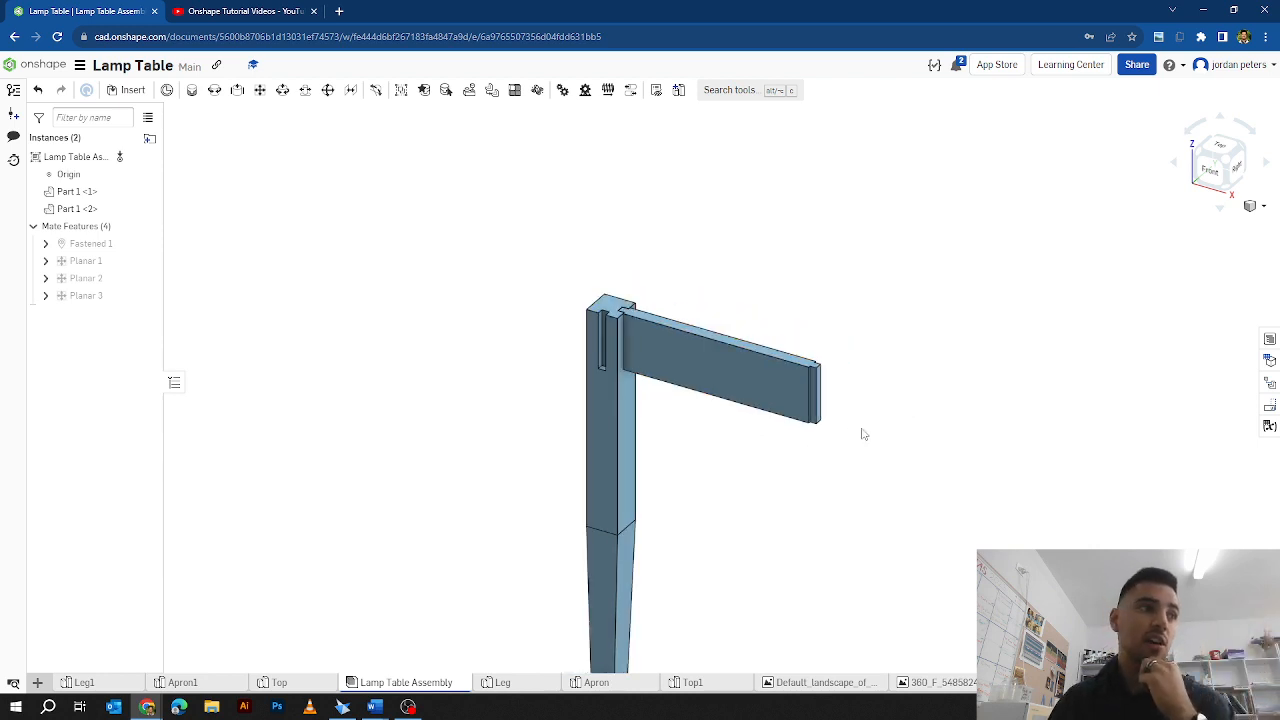
middle_drag(864, 434, 614, 378)
click(135, 90)
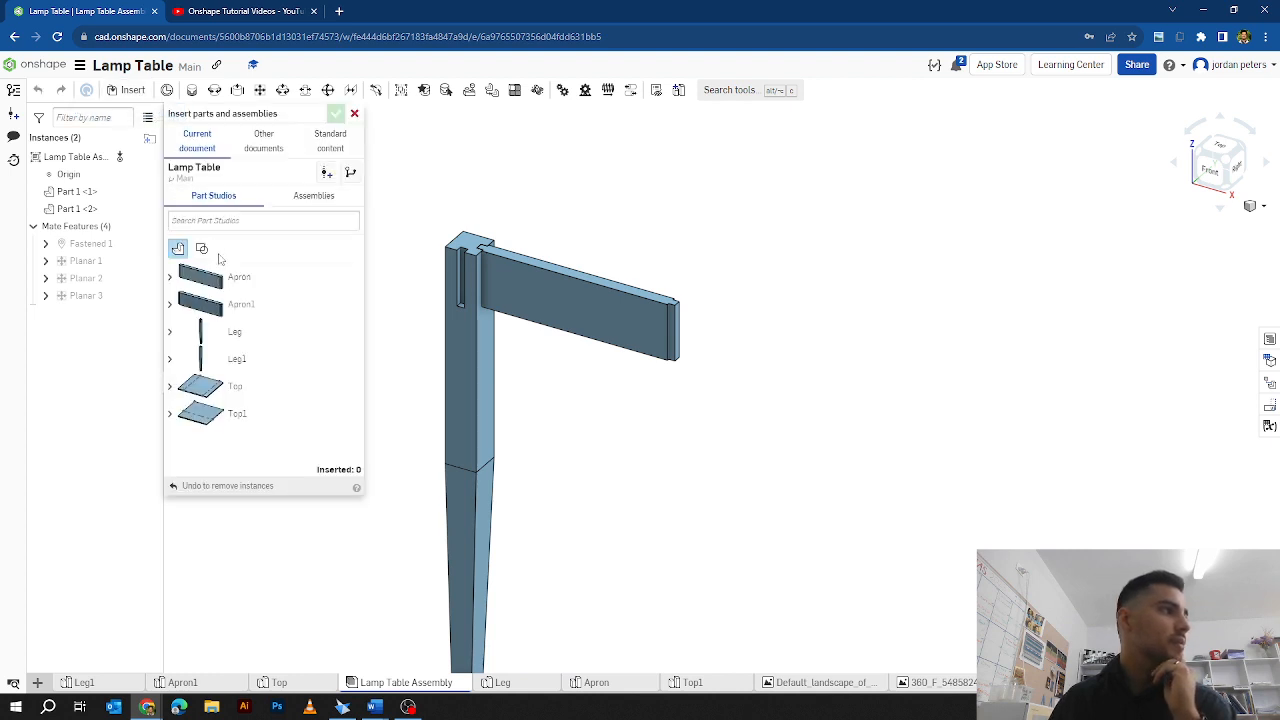
click(244, 362)
click(754, 435)
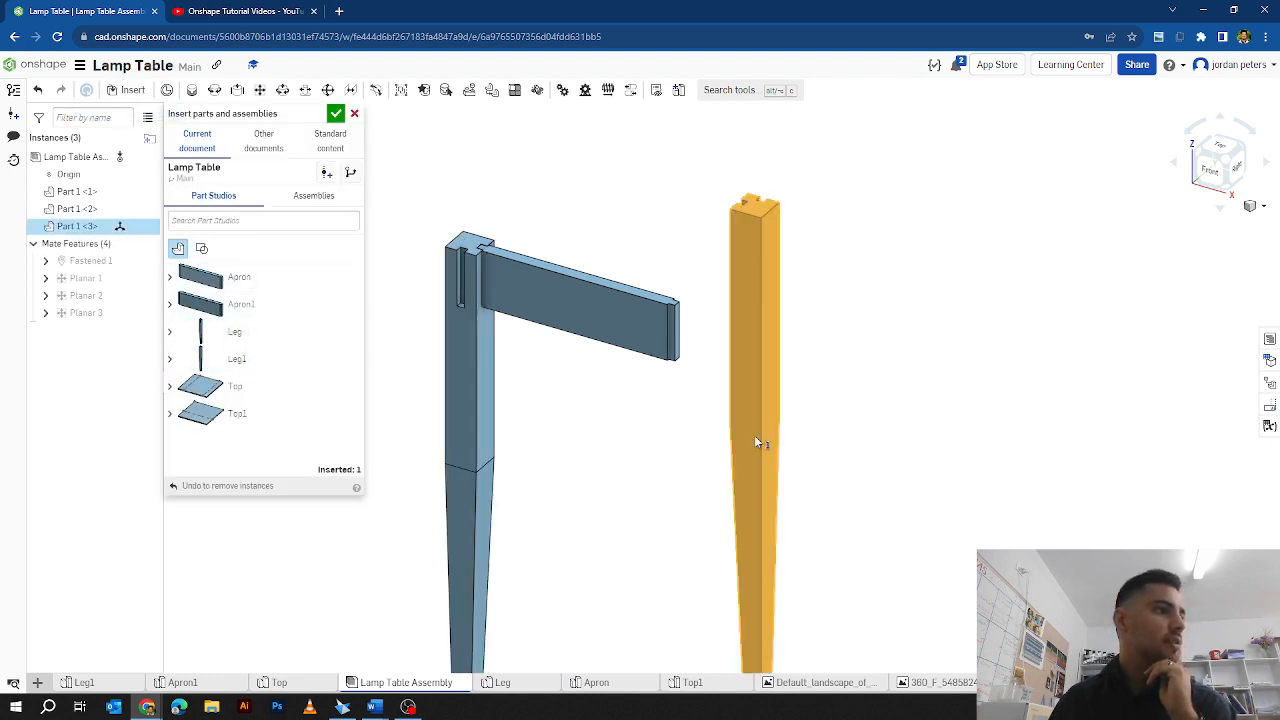
click(749, 419)
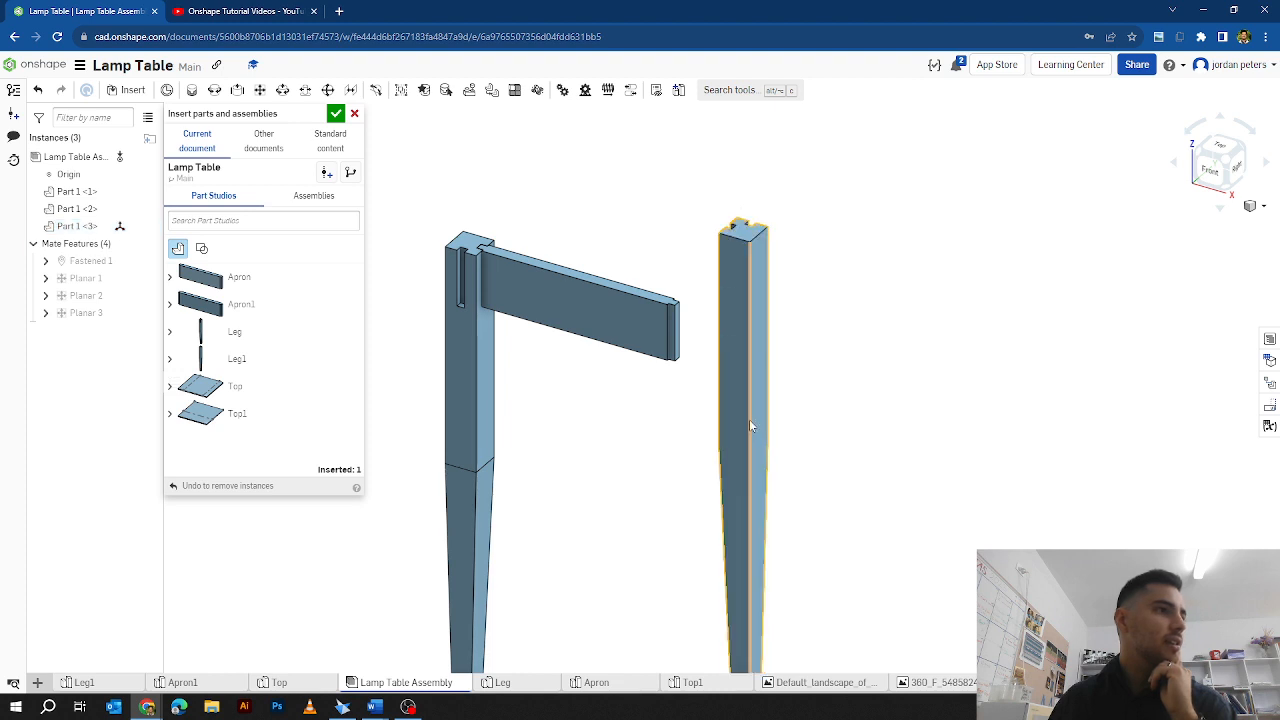
click(336, 113)
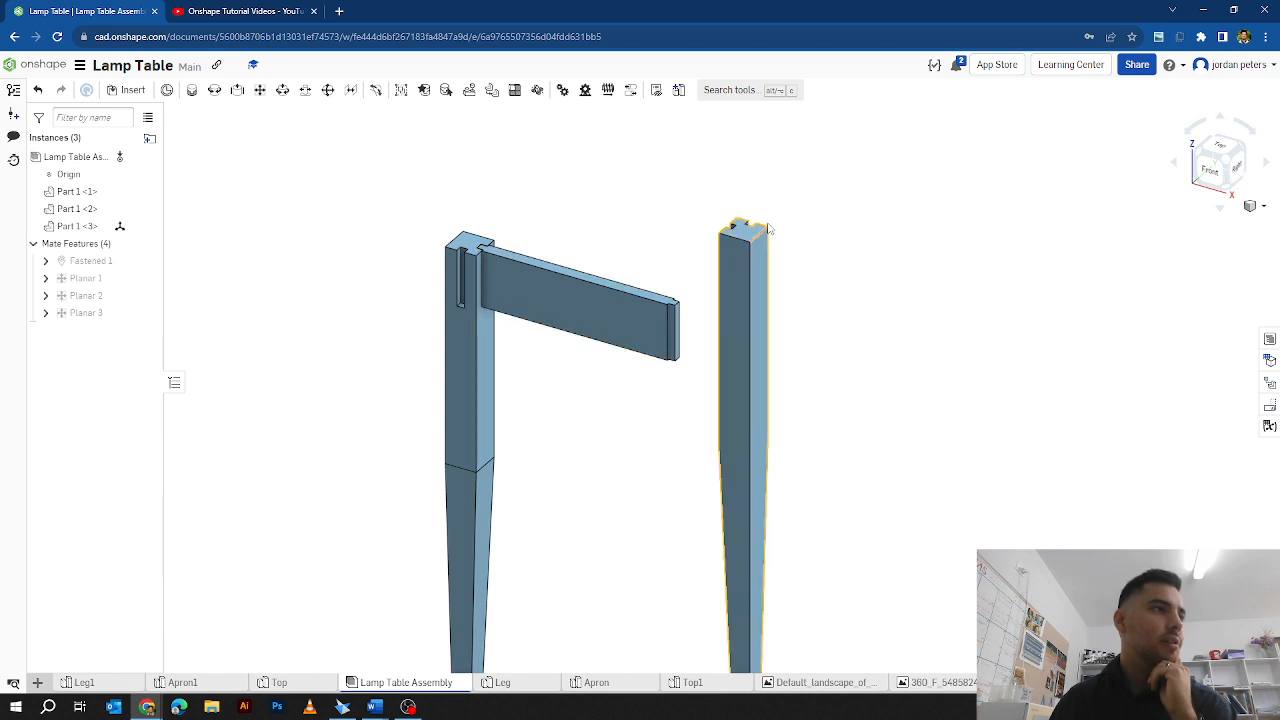
Step: Rotate the second leg 90 degrees about its vertical axis and move it further away from the apron's free end
click(86, 229)
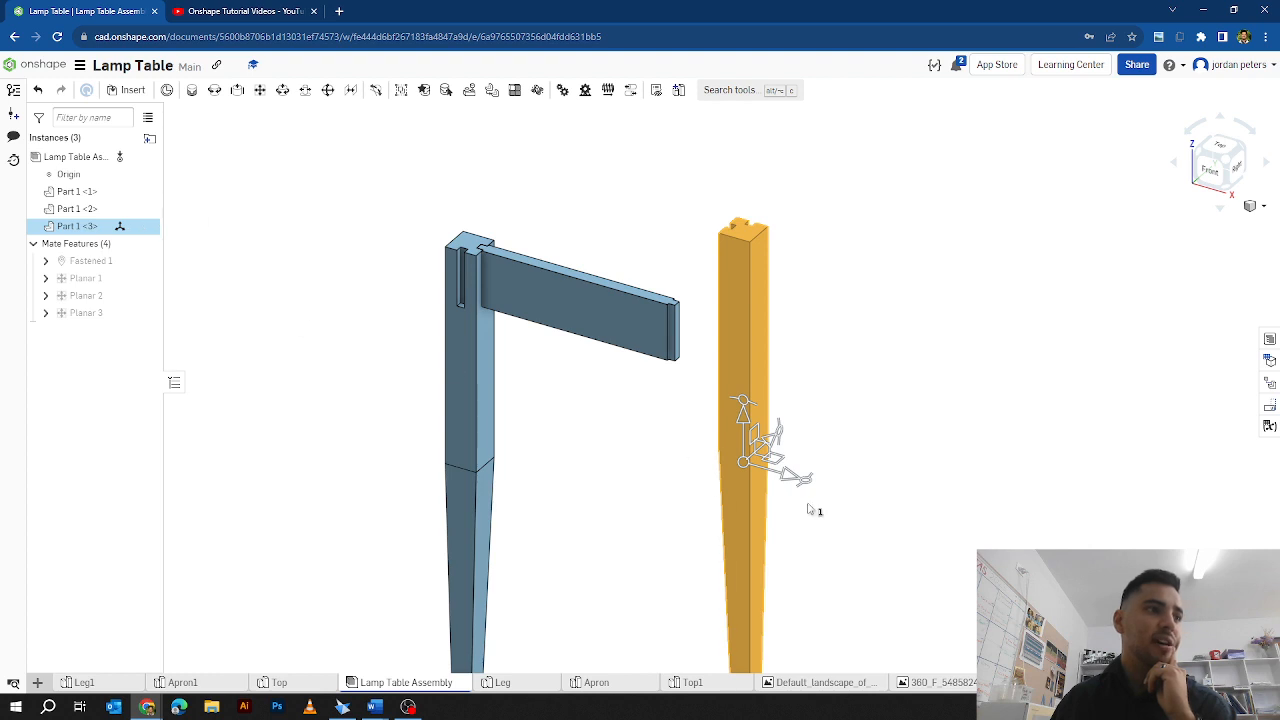
drag(807, 487, 832, 405)
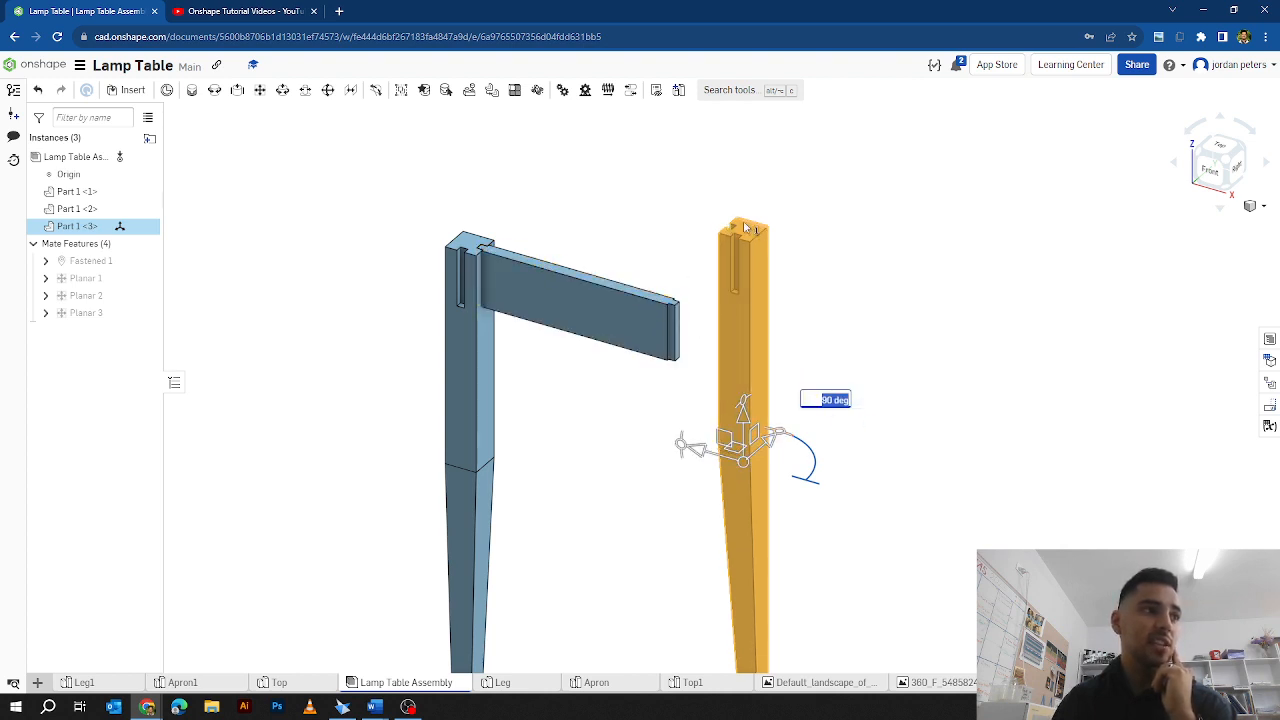
scroll(652, 365, down, 3)
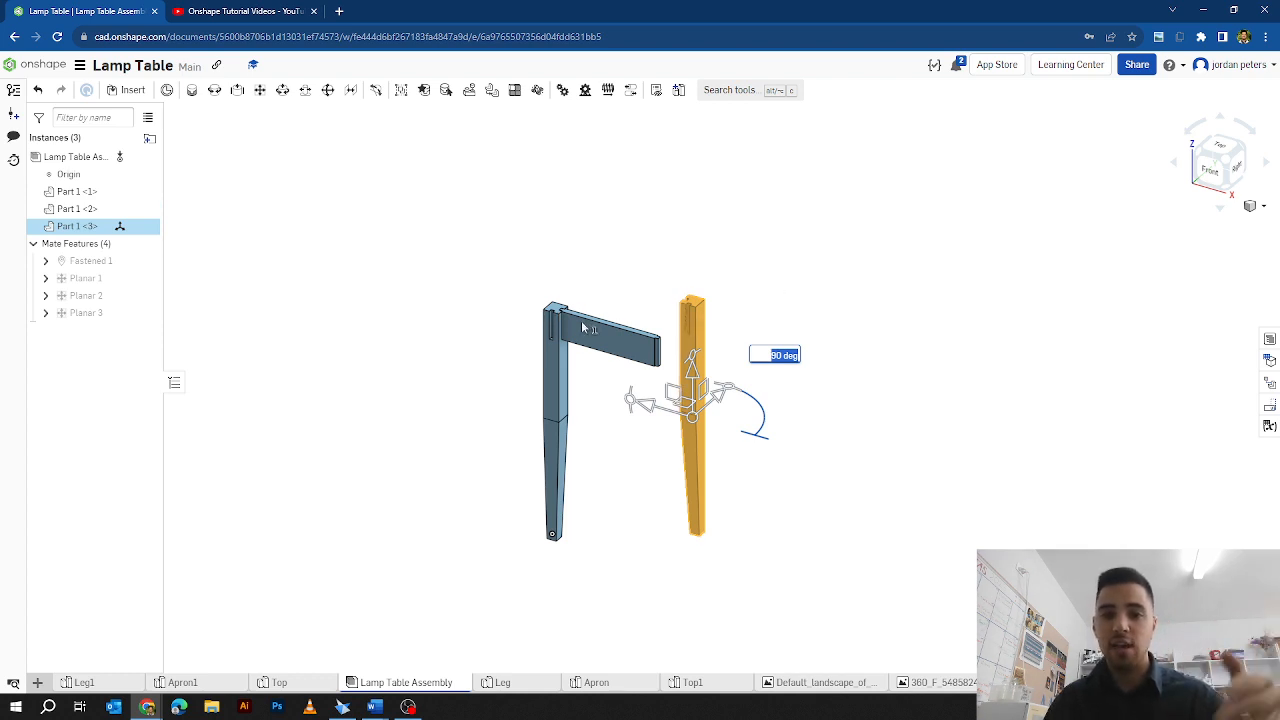
click(799, 275)
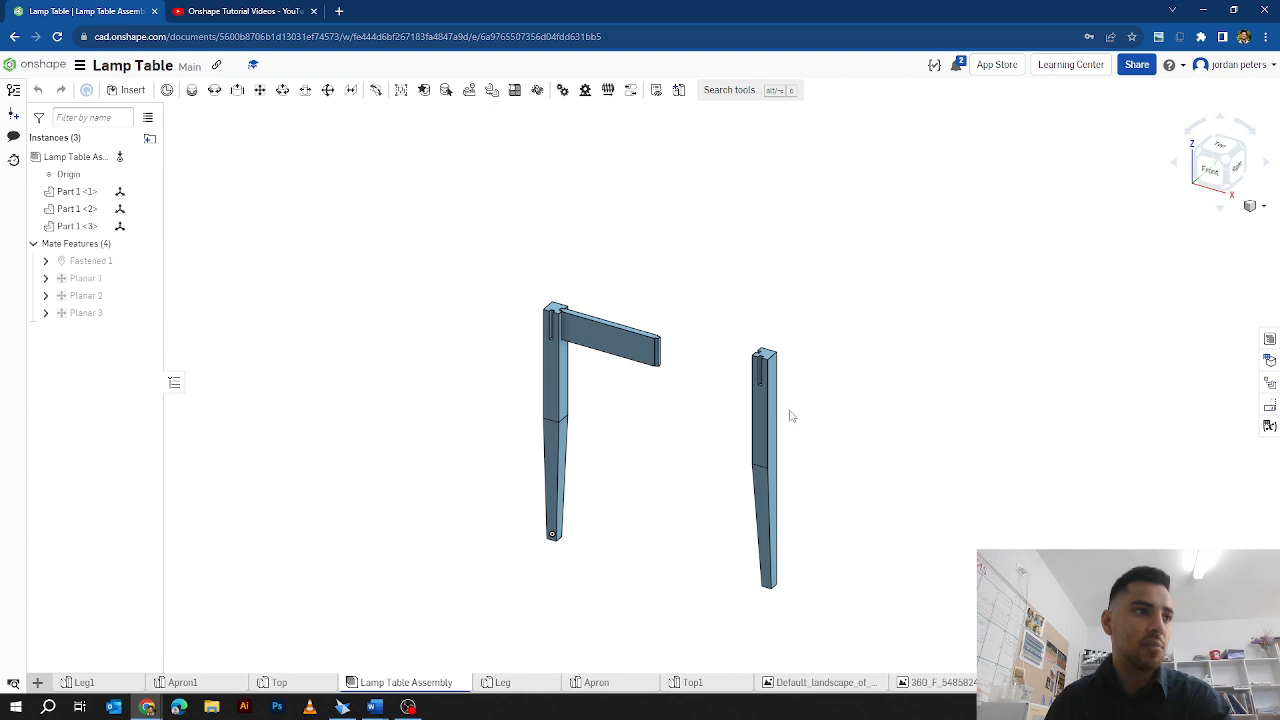
drag(671, 420, 803, 436)
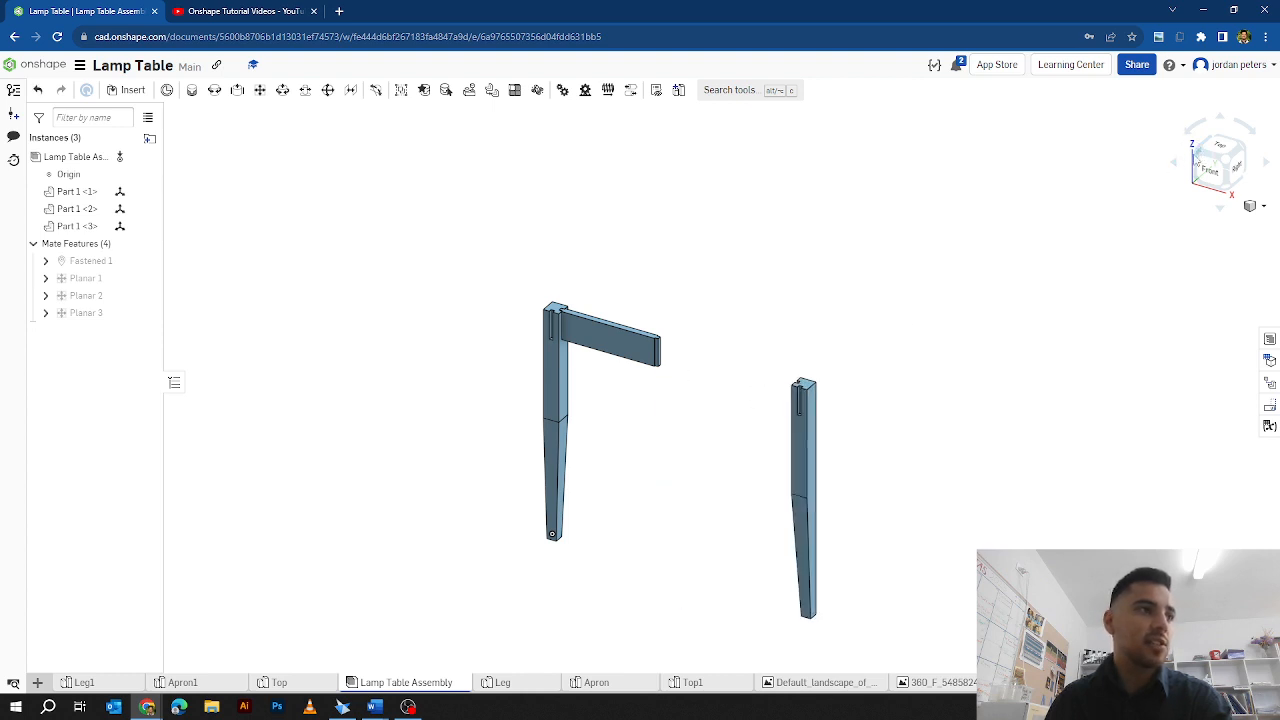
Step: Start a planar mate with the inner face of the second leg's slot as its first face
right_drag(657, 484, 750, 330)
scroll(697, 243, up, 12)
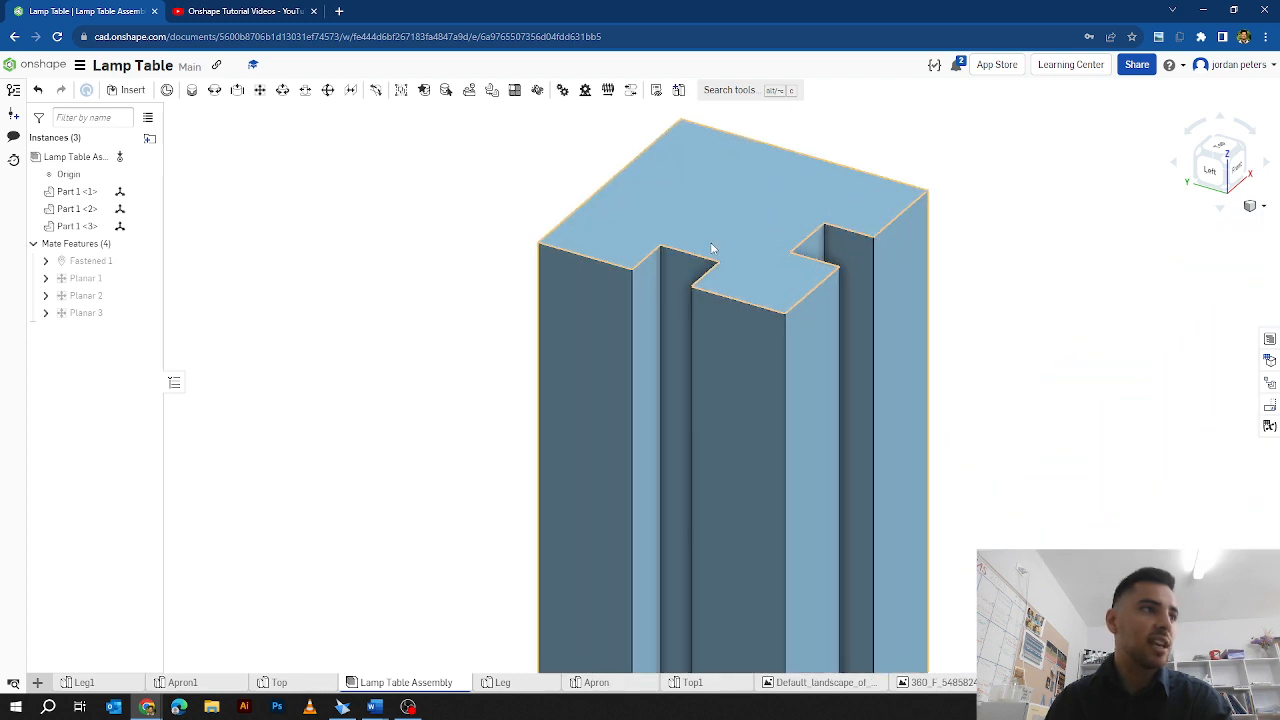
click(259, 90)
scroll(586, 320, down, 5)
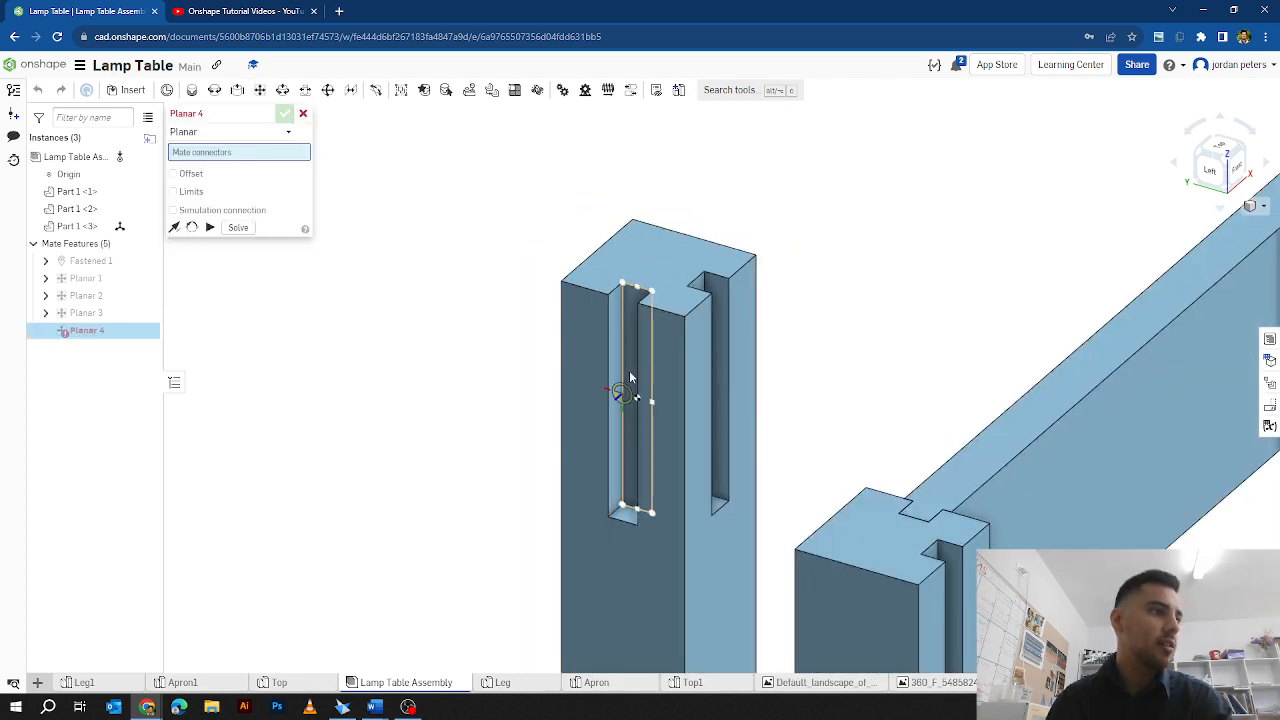
click(632, 392)
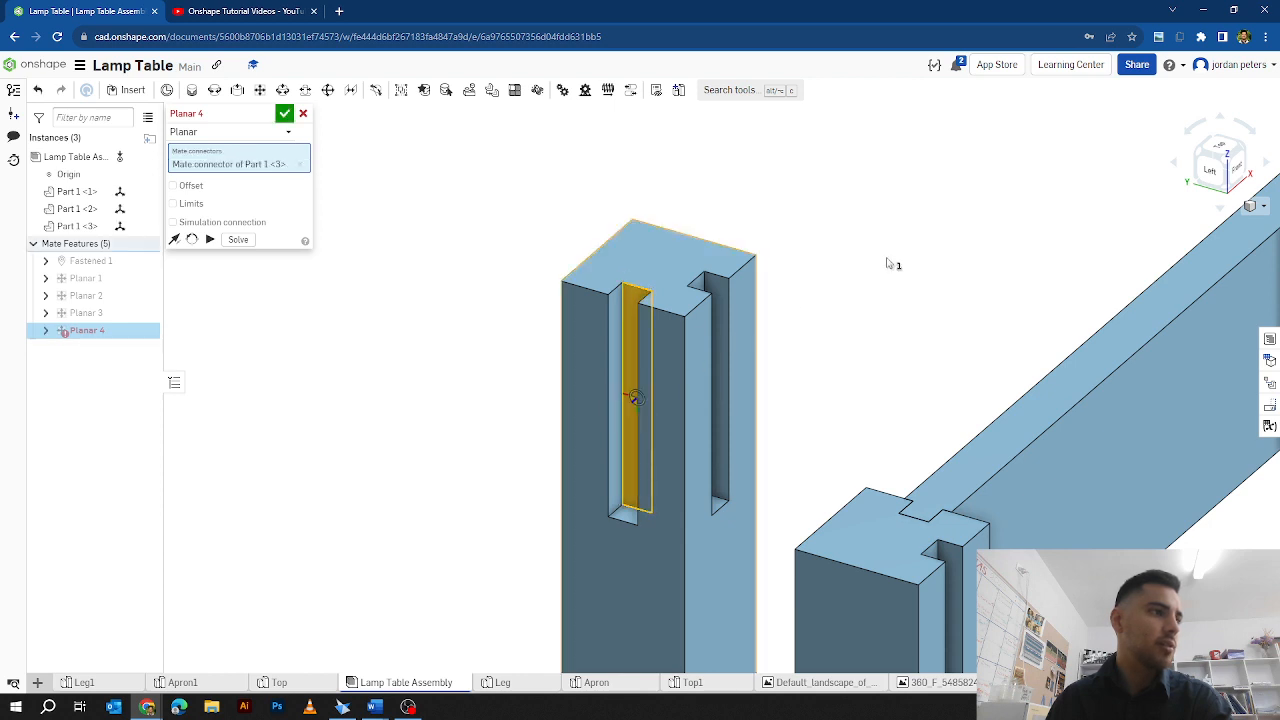
Step: Choose the end face of the apron's free tongue as the second face and accept the planar mate
scroll(1023, 263, down, 5)
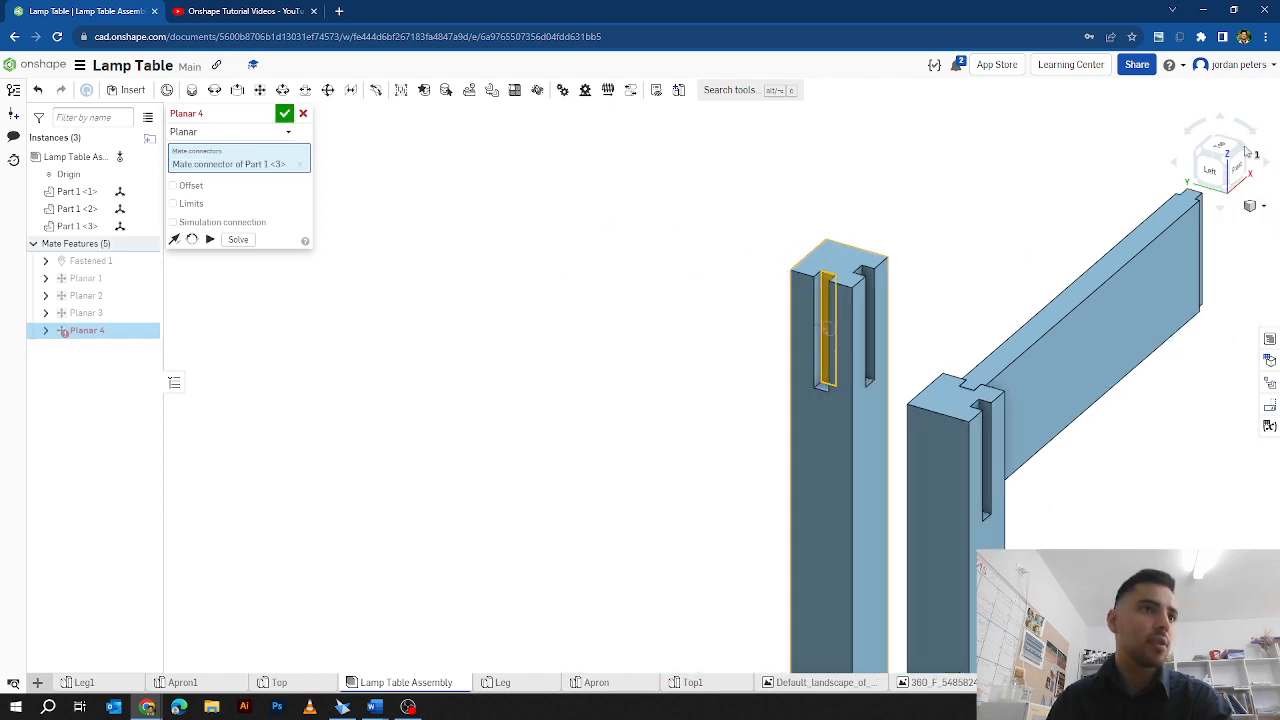
click(1245, 148)
scroll(690, 250, up, 7)
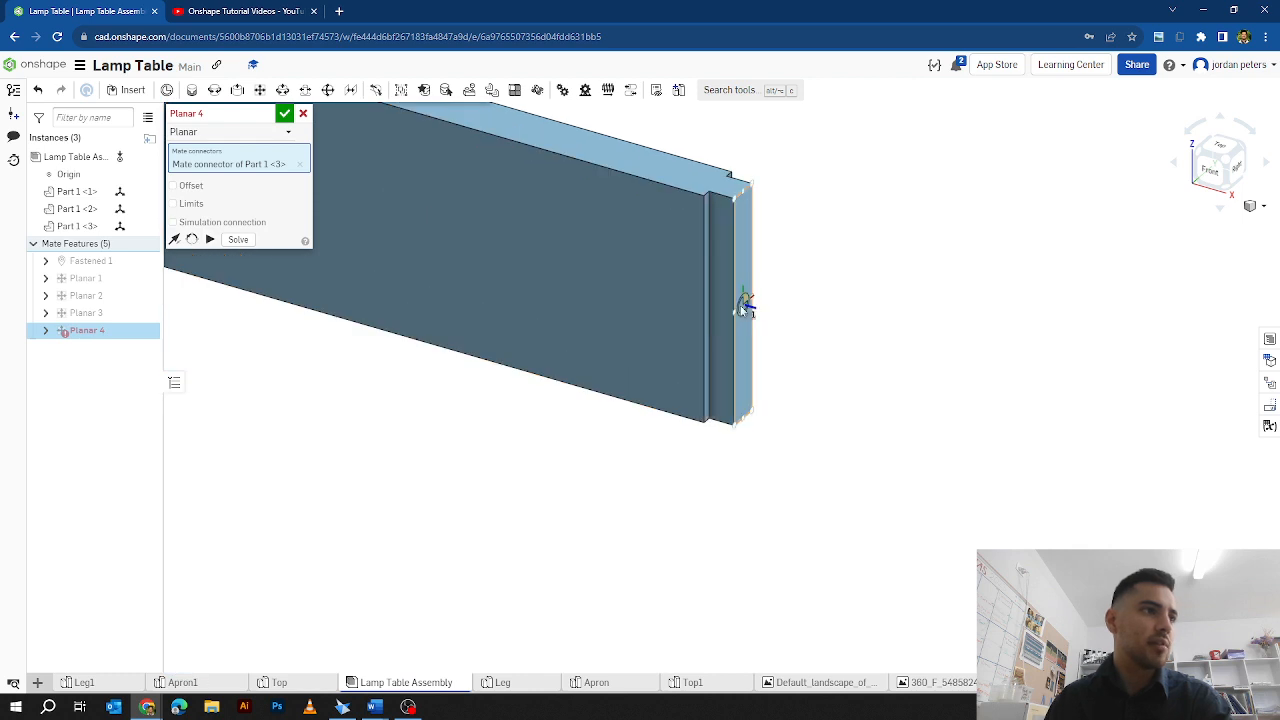
click(743, 312)
scroll(740, 308, down, 5)
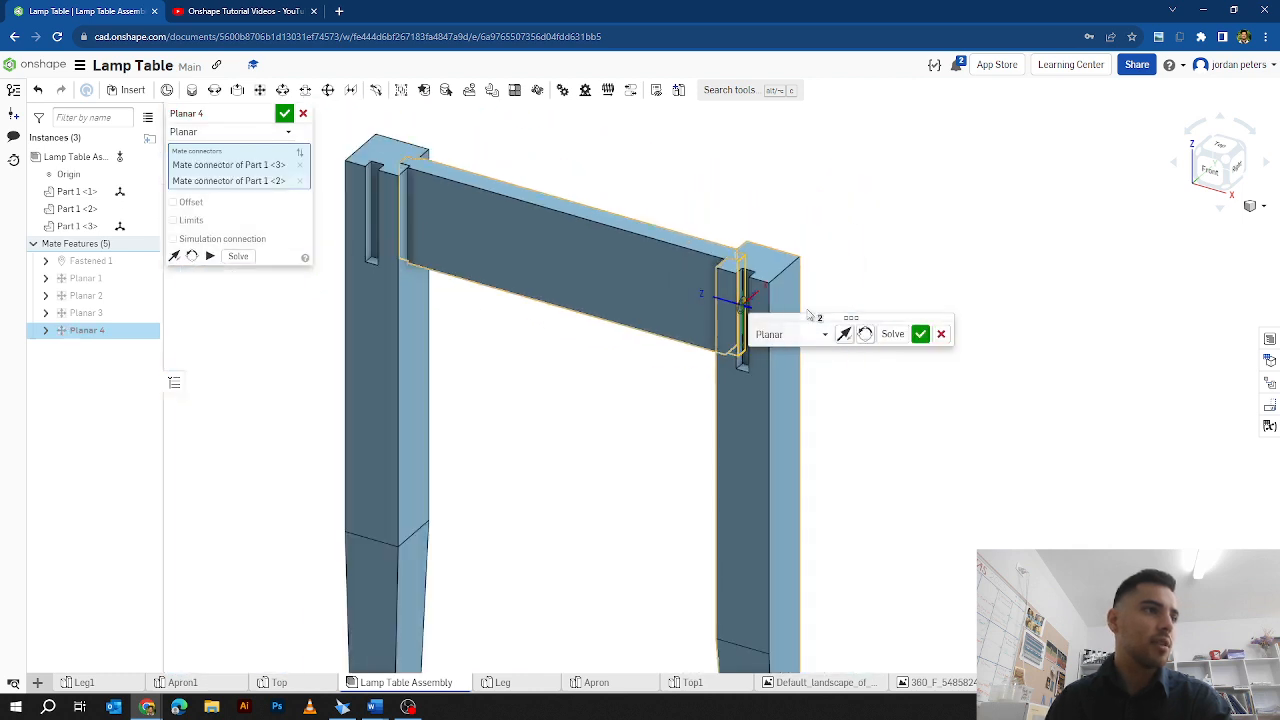
click(919, 334)
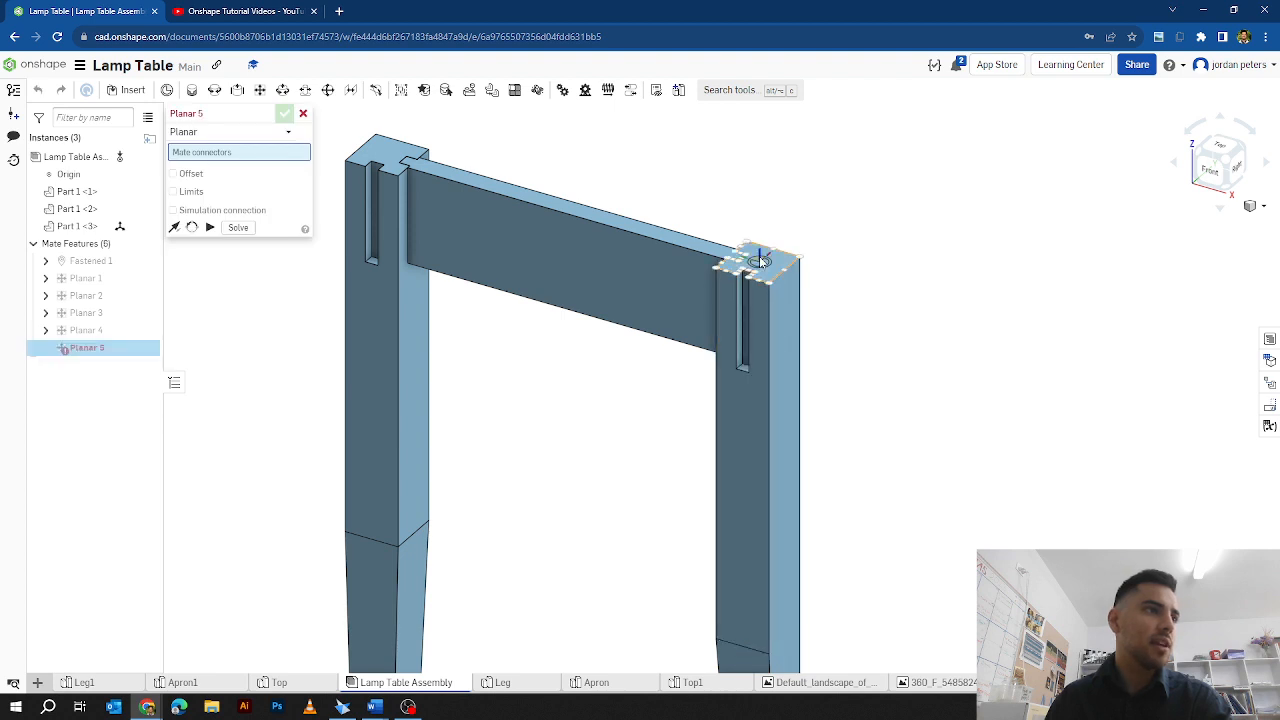
Step: Add a planar mate between the second leg's top face and the apron's top face, solve it and accept it
click(760, 262)
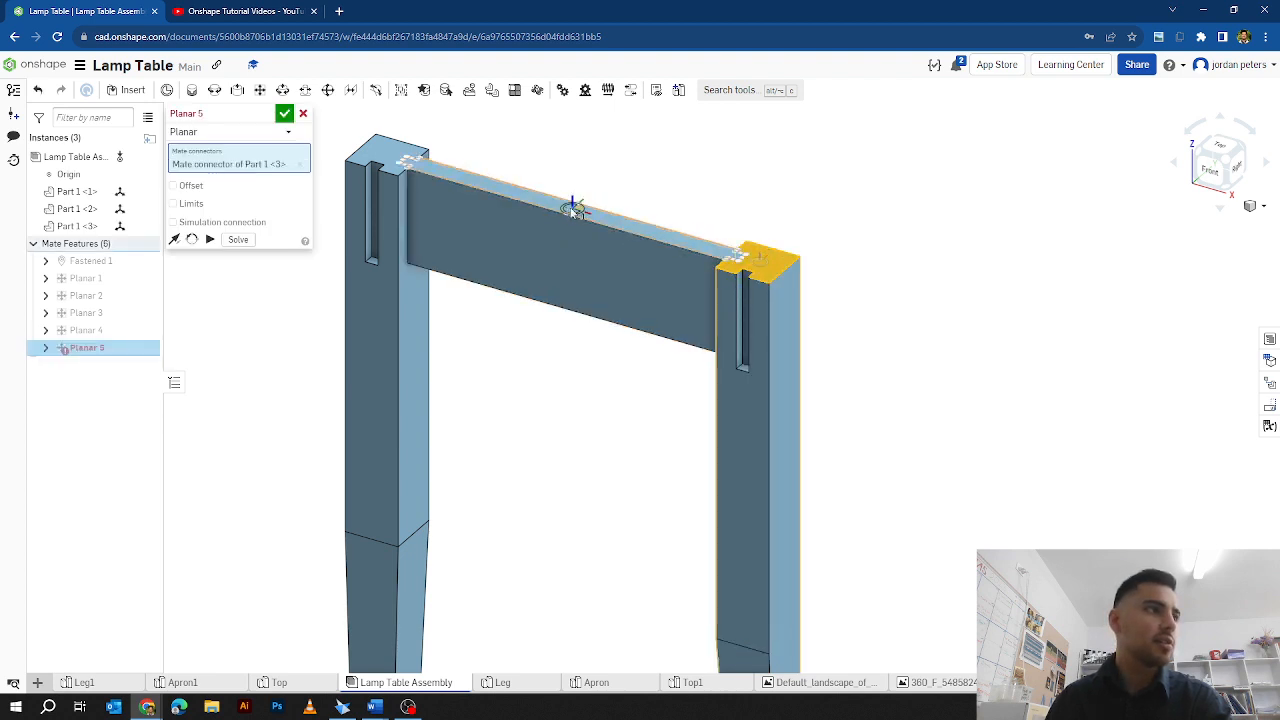
click(610, 228)
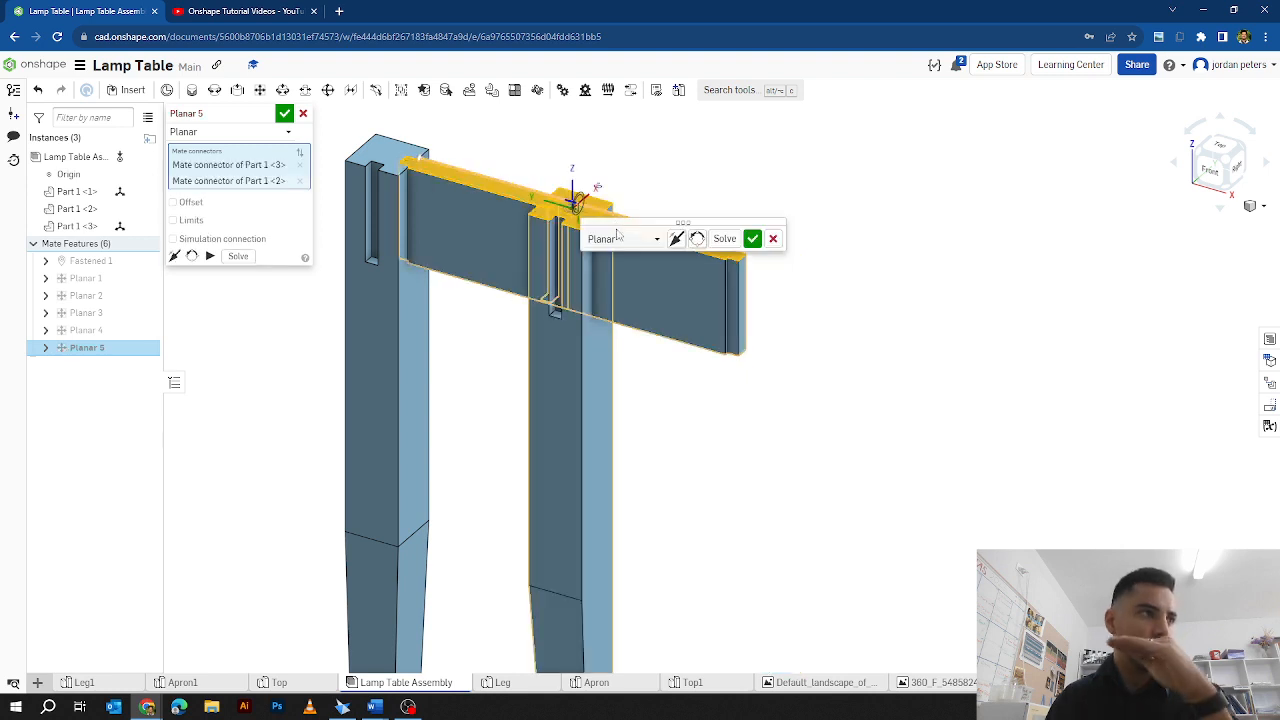
click(722, 240)
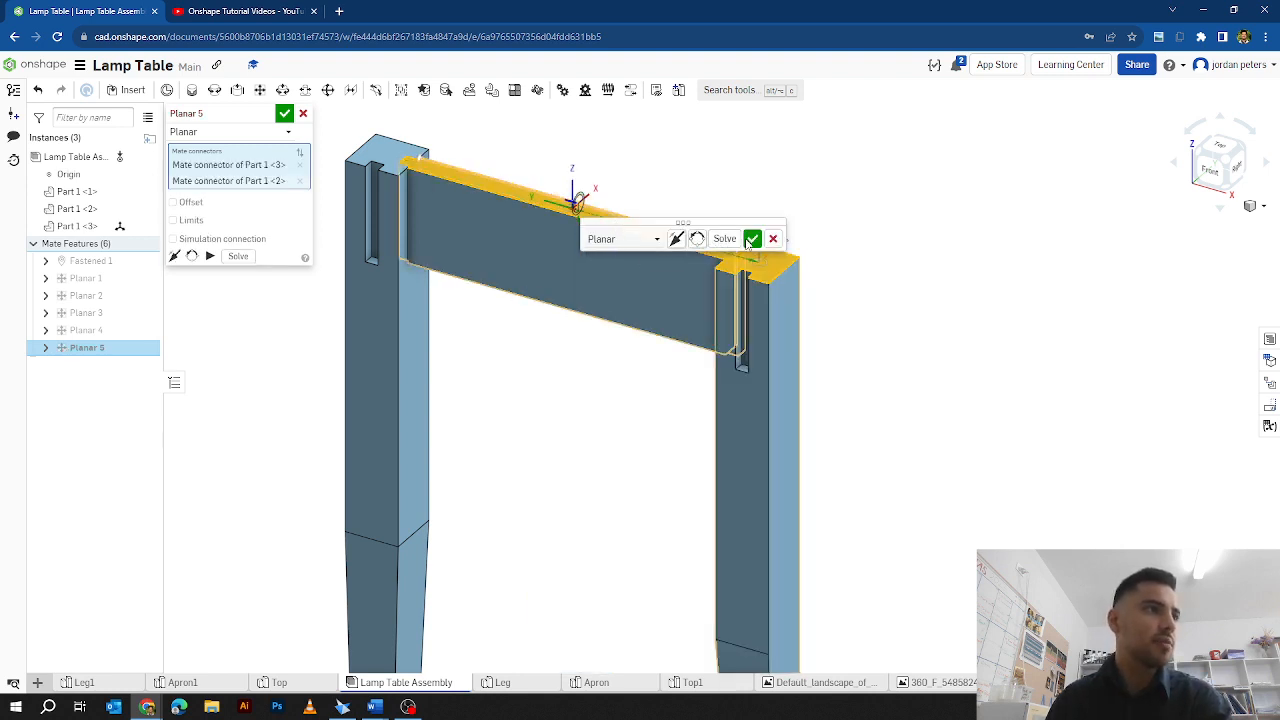
click(752, 239)
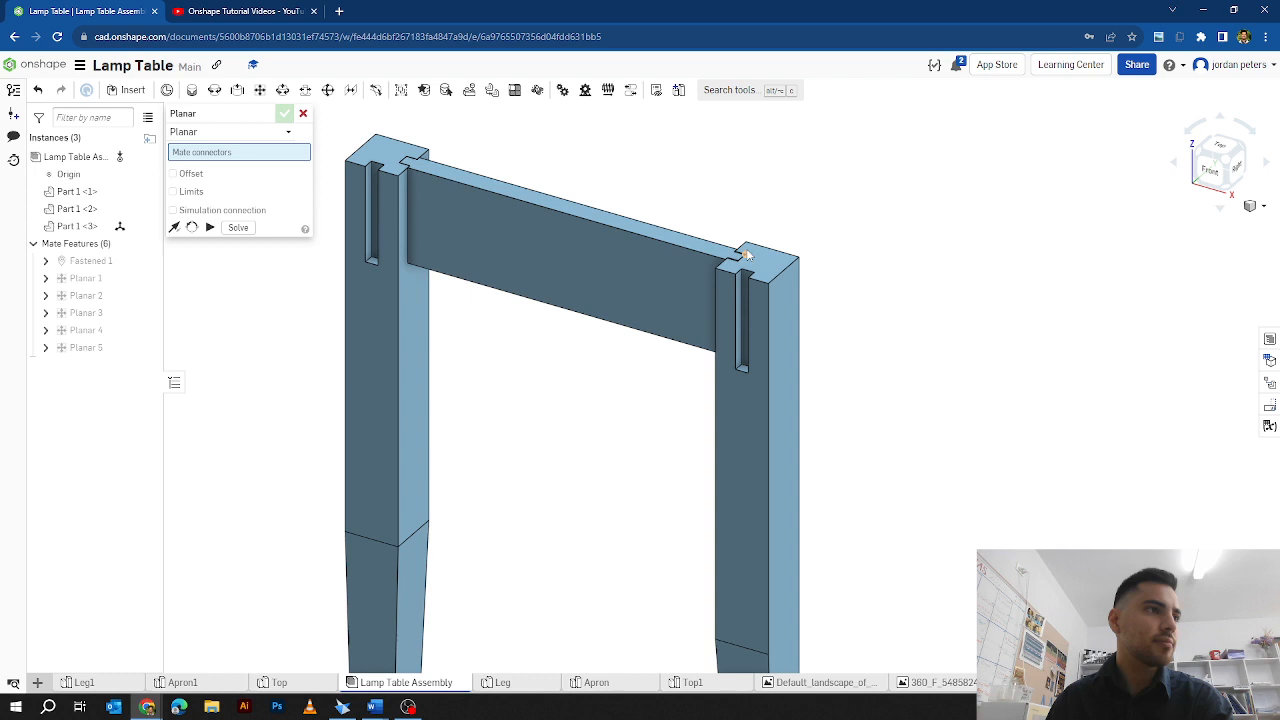
Step: Hide the second leg and choose the side face of the apron's free tongue as the new planar mate's first face
click(1209, 199)
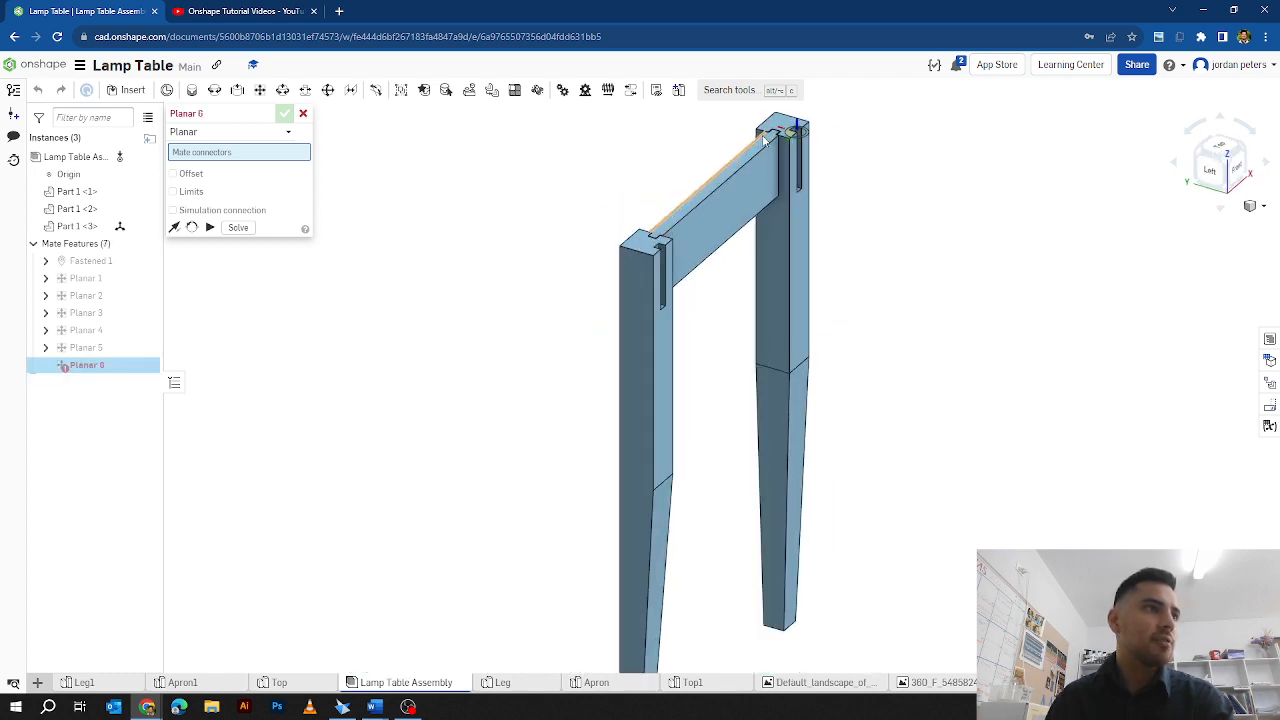
scroll(775, 145, down, 5)
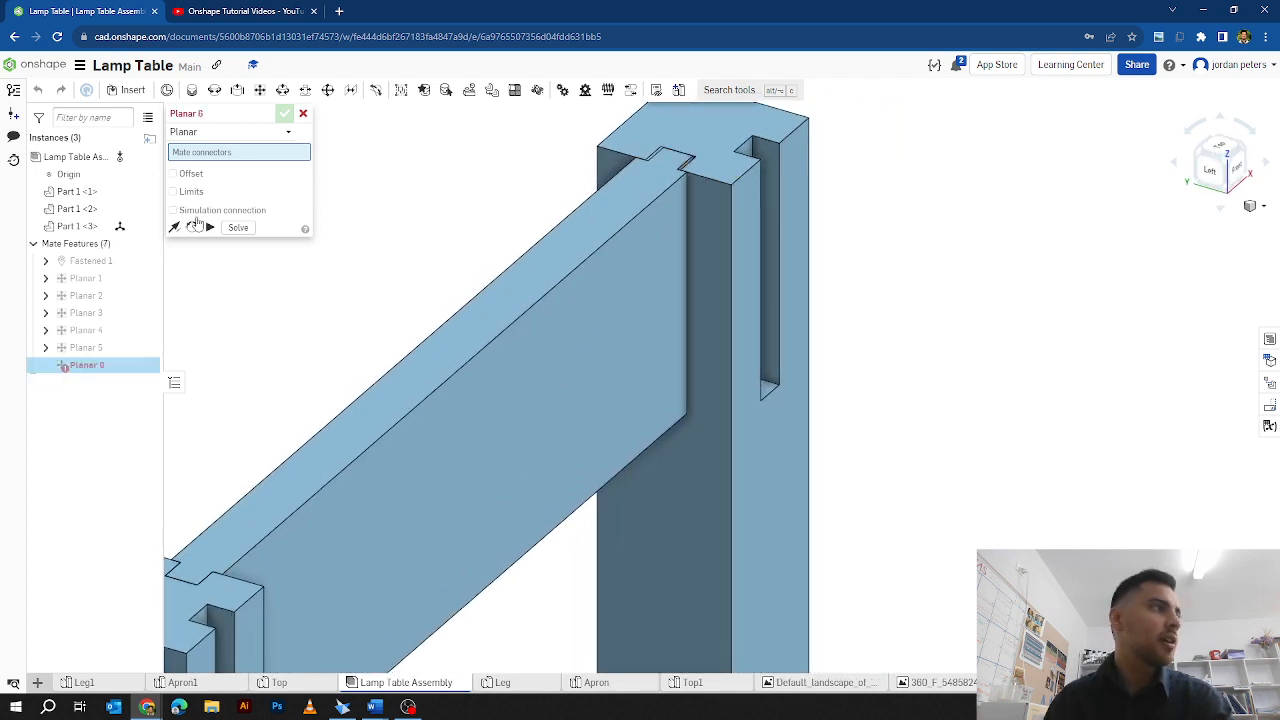
click(149, 227)
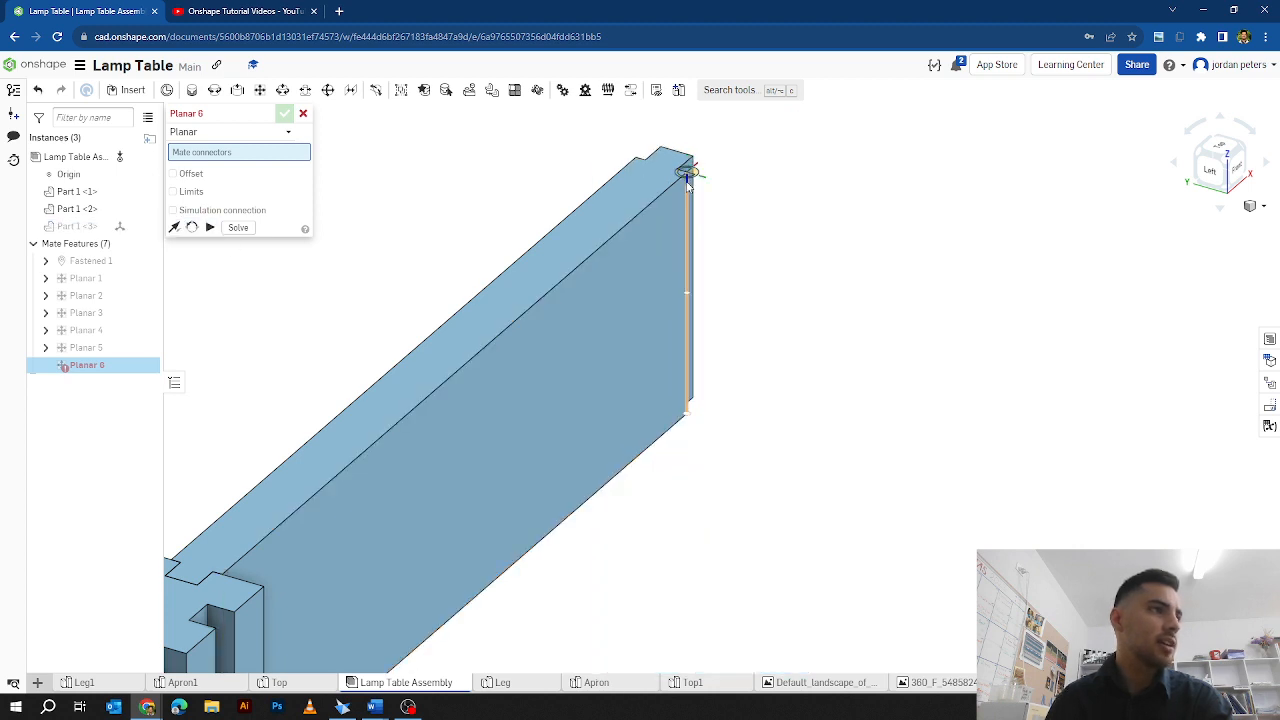
click(1193, 167)
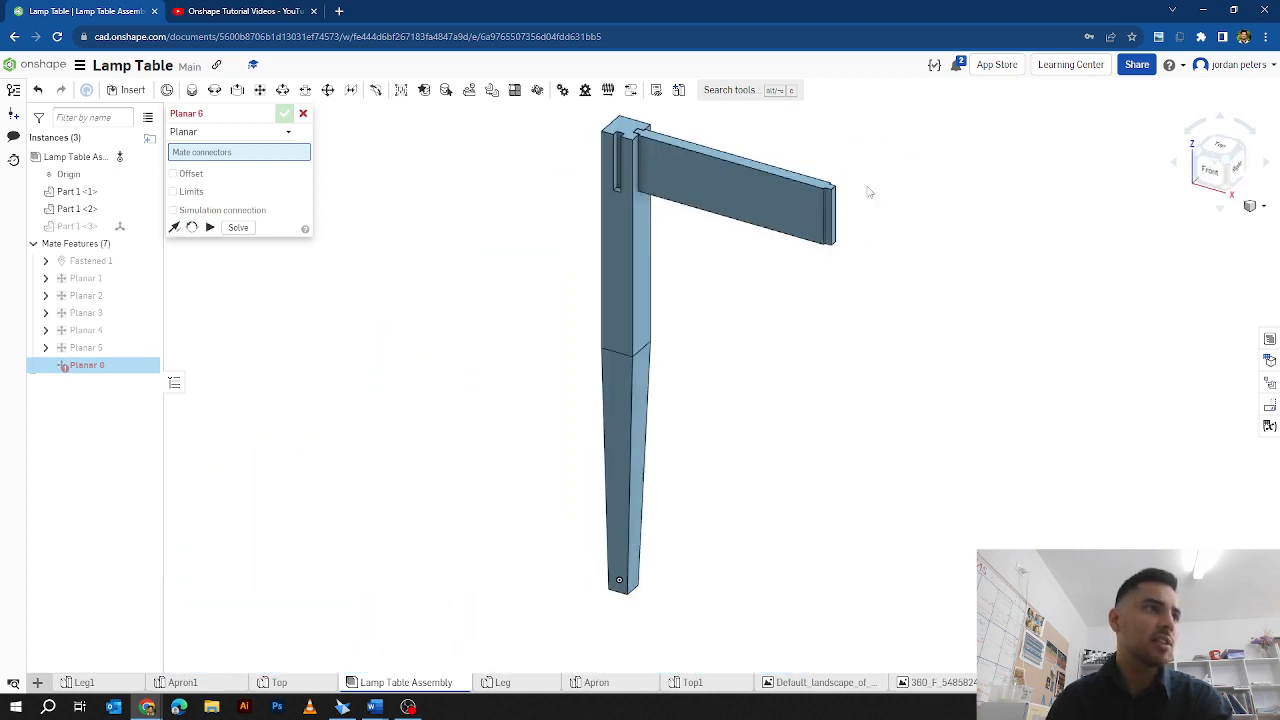
scroll(837, 211, up, 5)
click(808, 225)
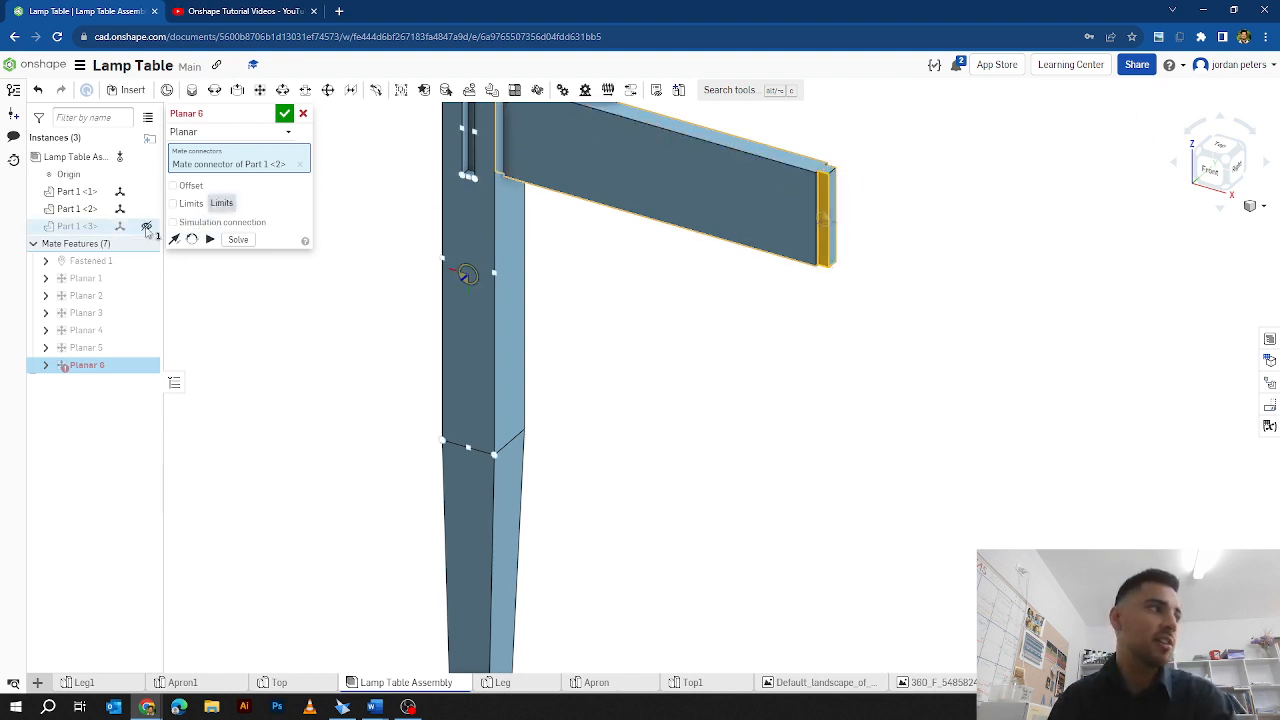
Step: With the second leg shown and the apron hidden, choose the leg slot's matching side wall as the second face and accept the planar mate
click(146, 226)
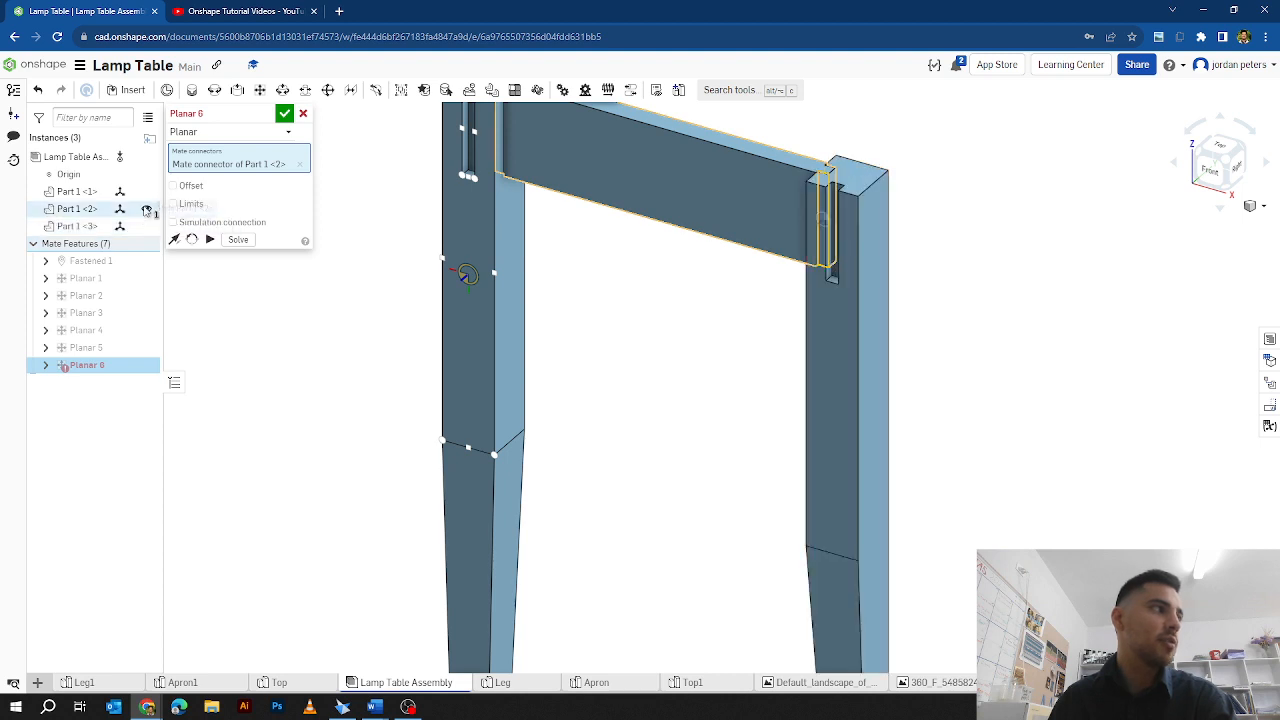
click(146, 209)
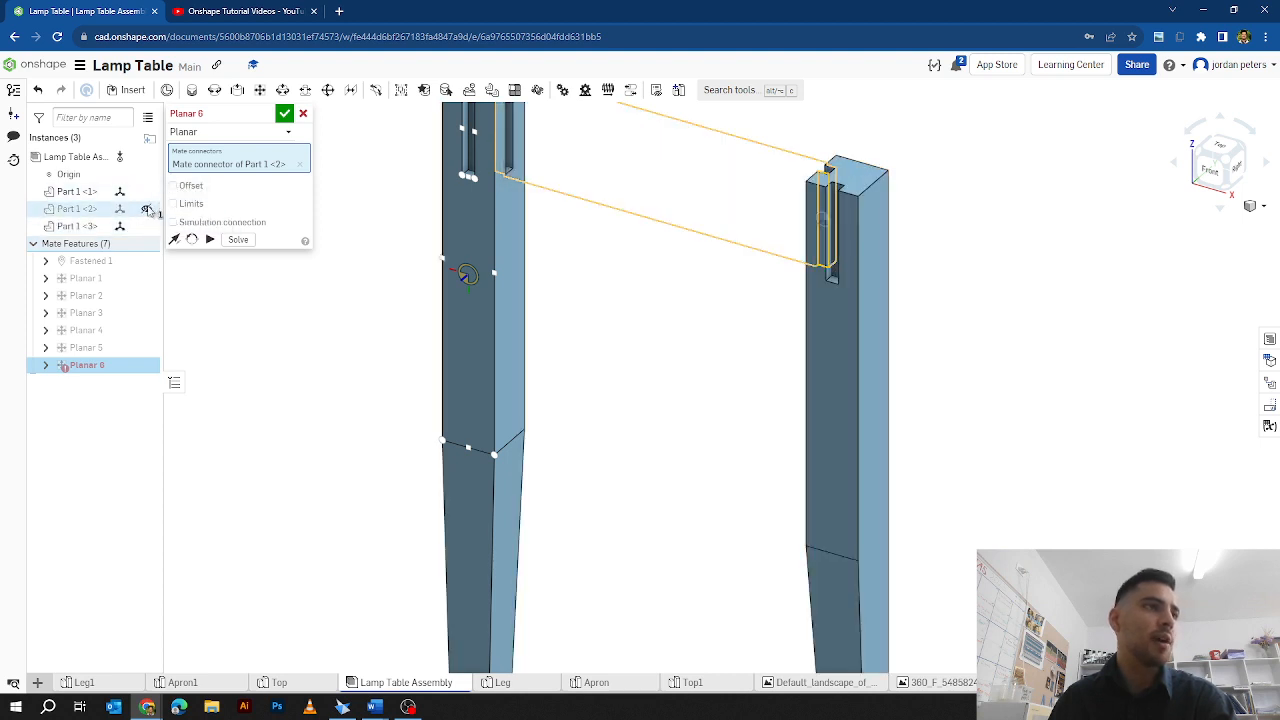
click(1203, 150)
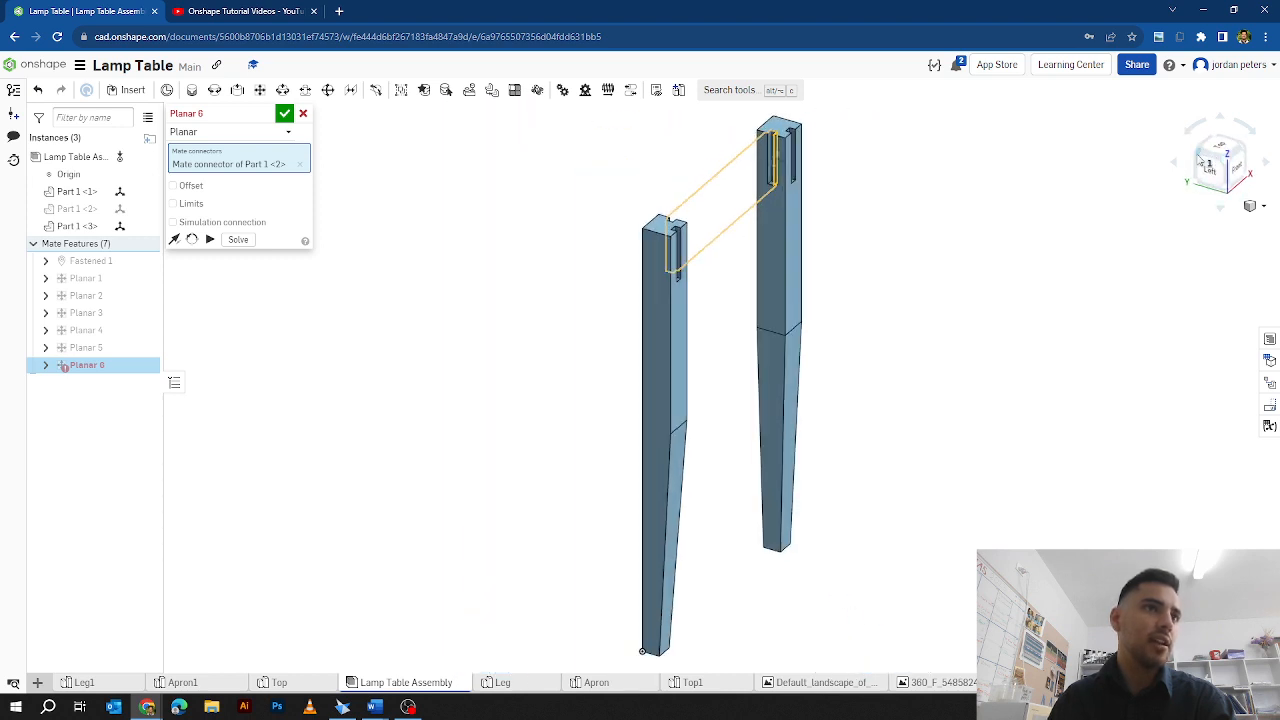
click(1173, 160)
scroll(626, 134, up, 8)
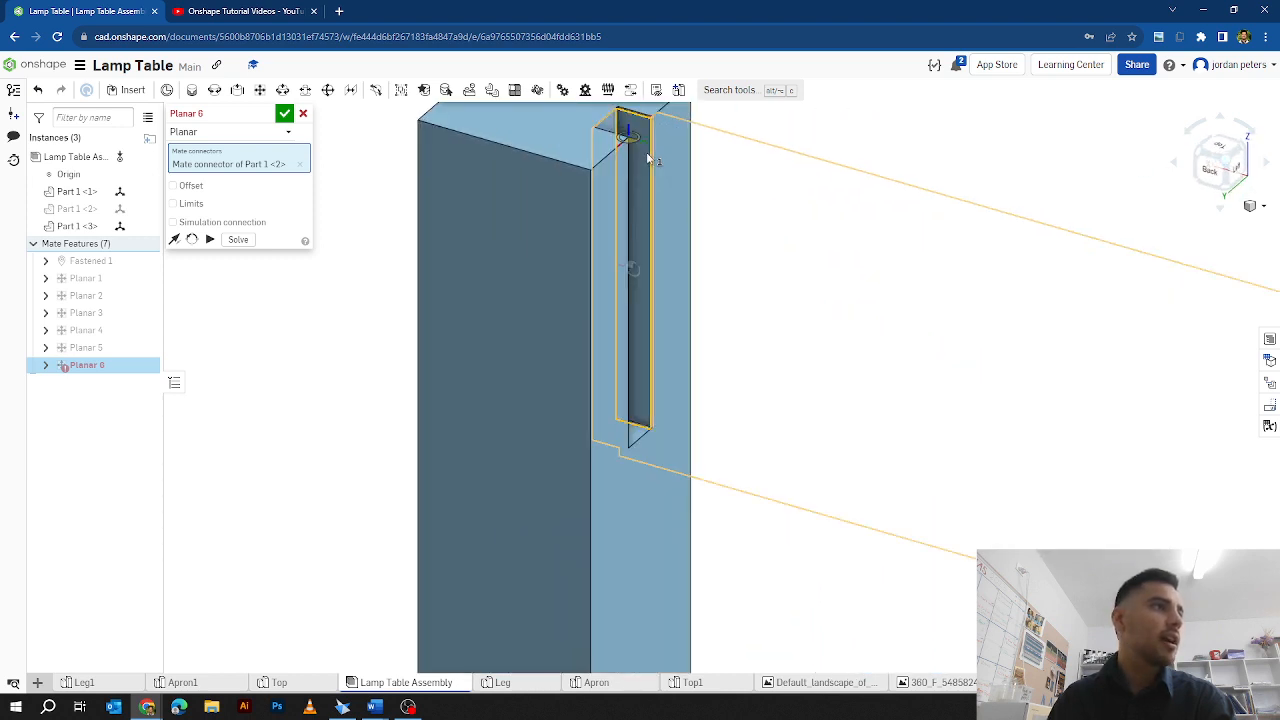
scroll(641, 262, down, 2)
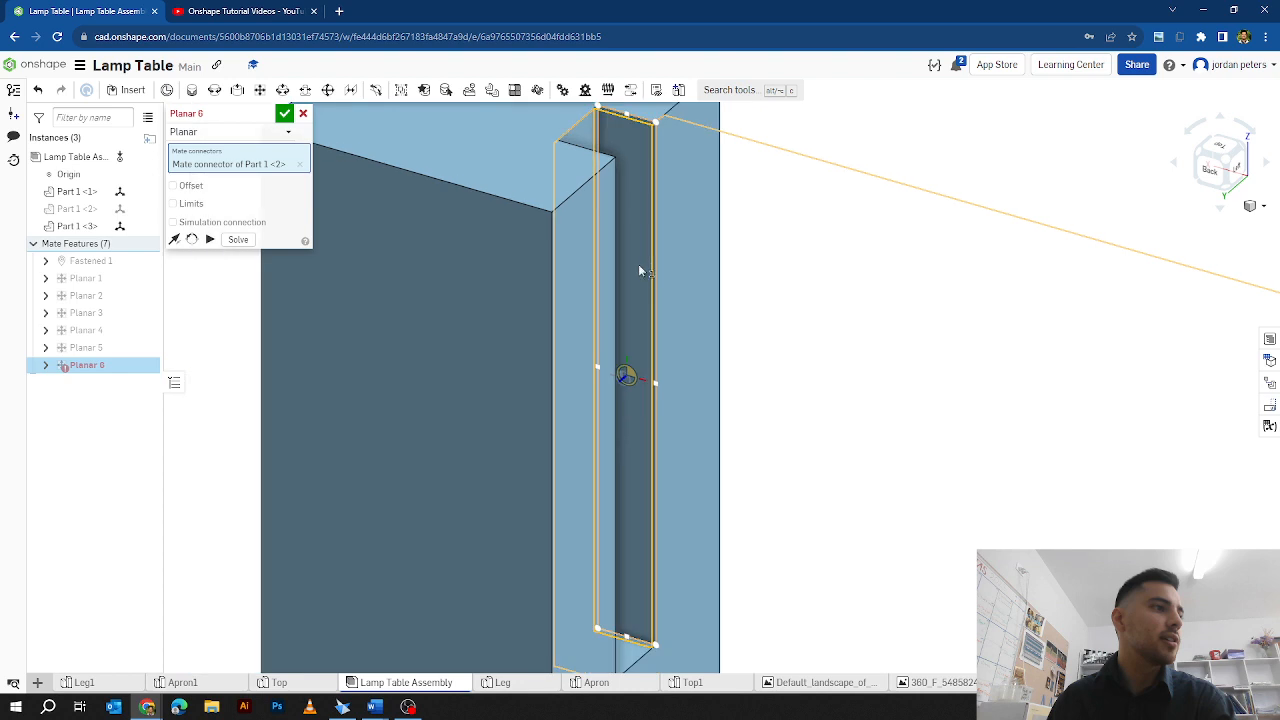
click(629, 344)
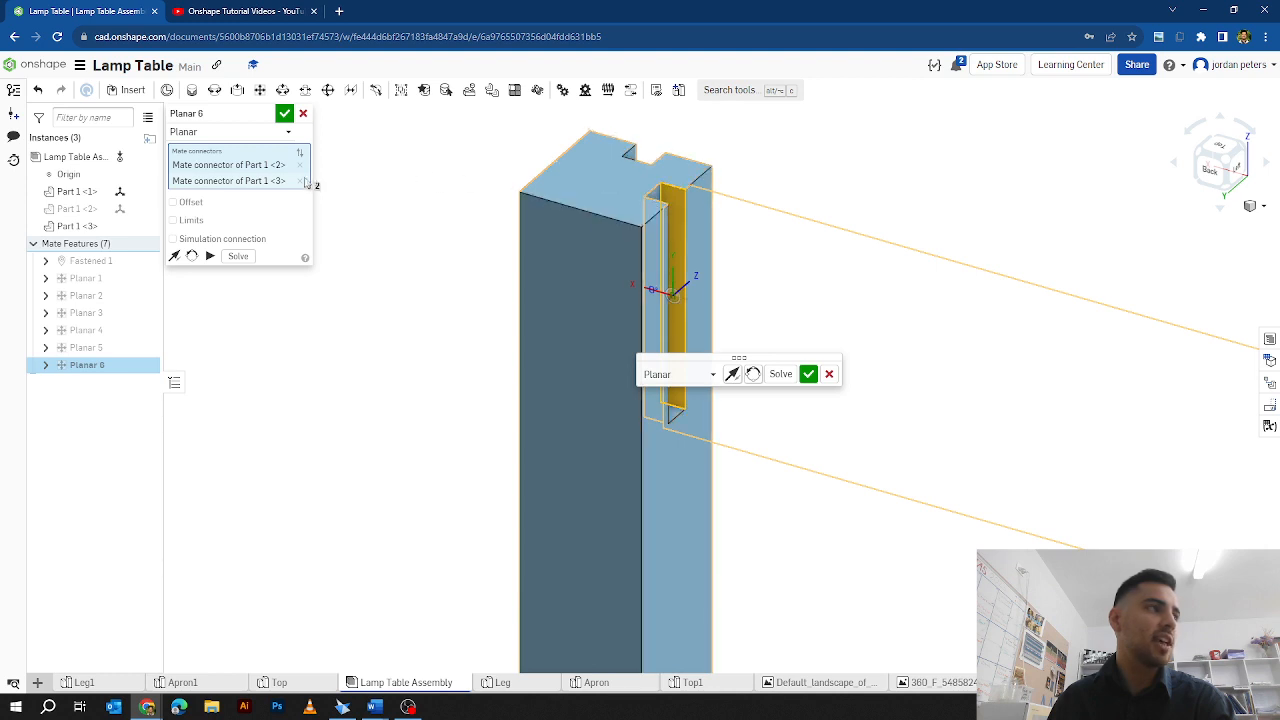
click(808, 375)
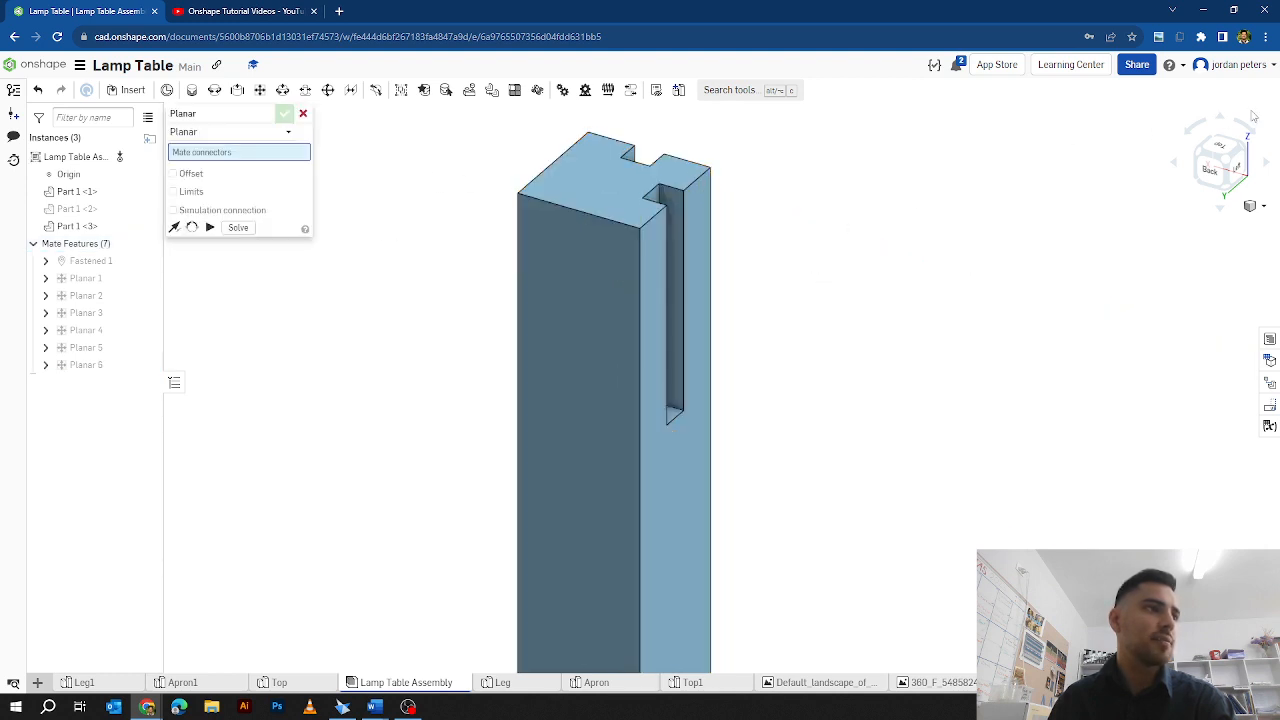
Step: Cancel the empty planar mate and show the hidden apron again
click(1247, 152)
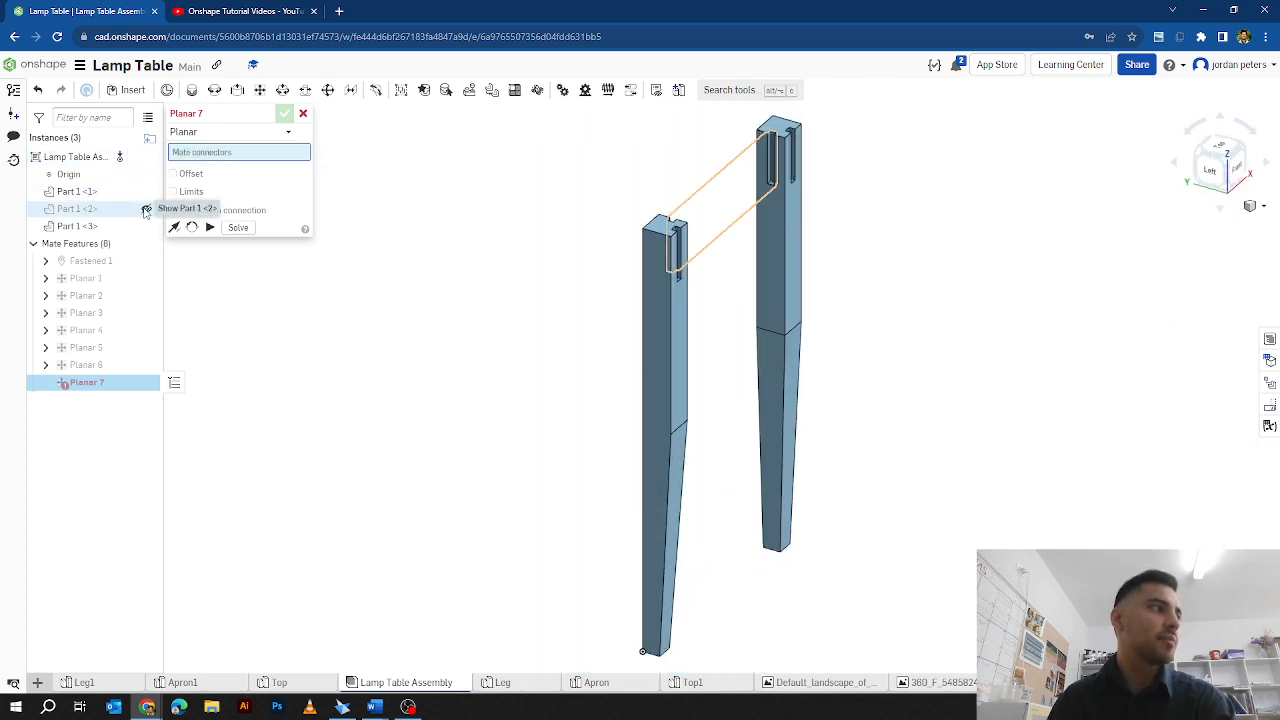
click(146, 209)
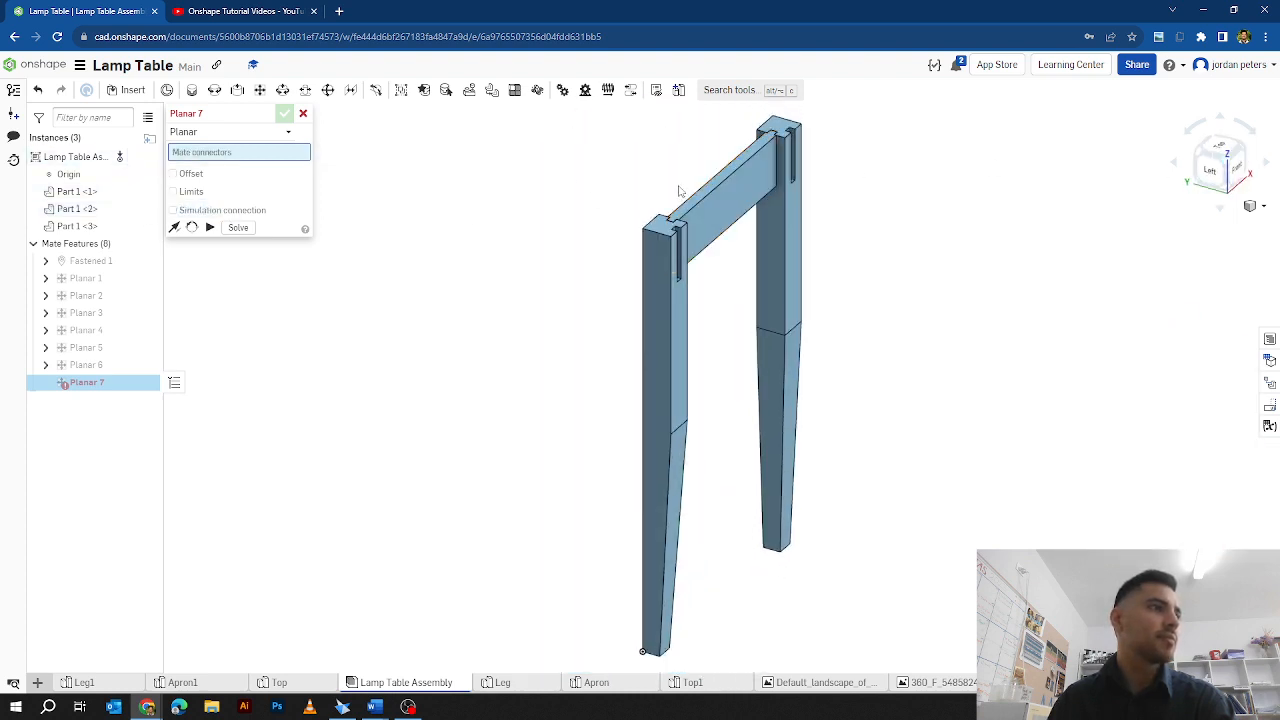
click(303, 113)
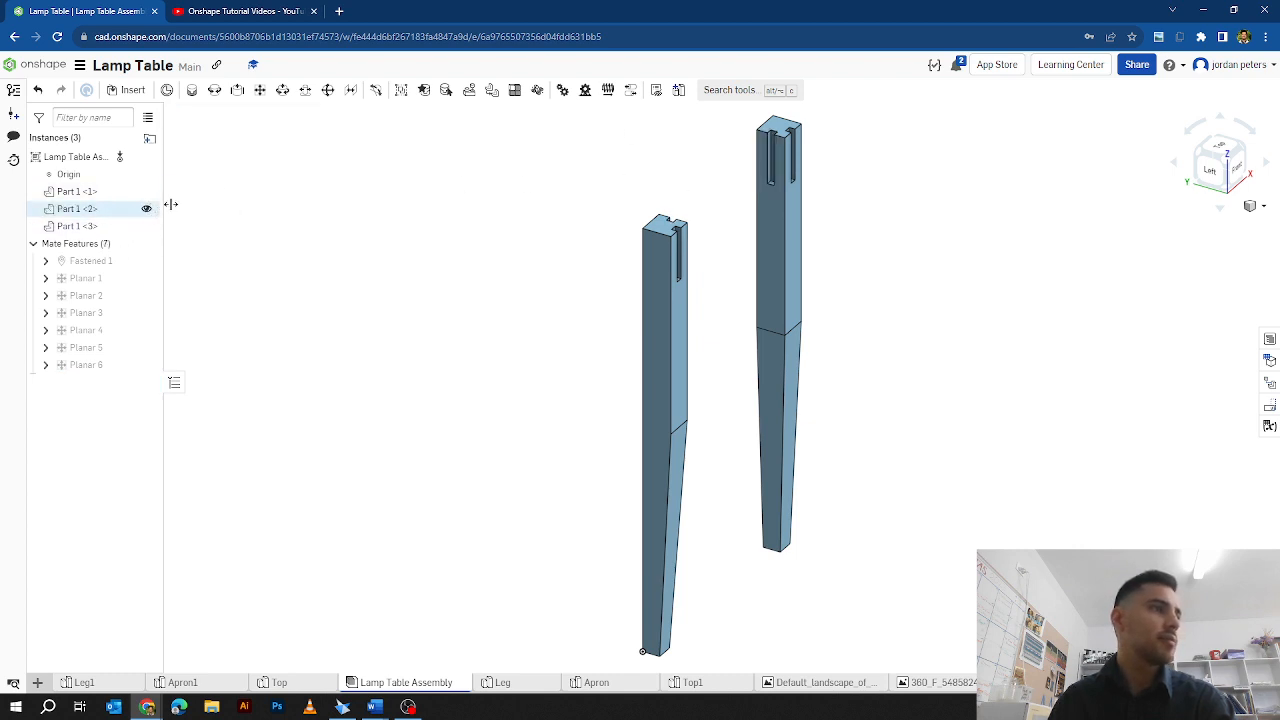
click(146, 209)
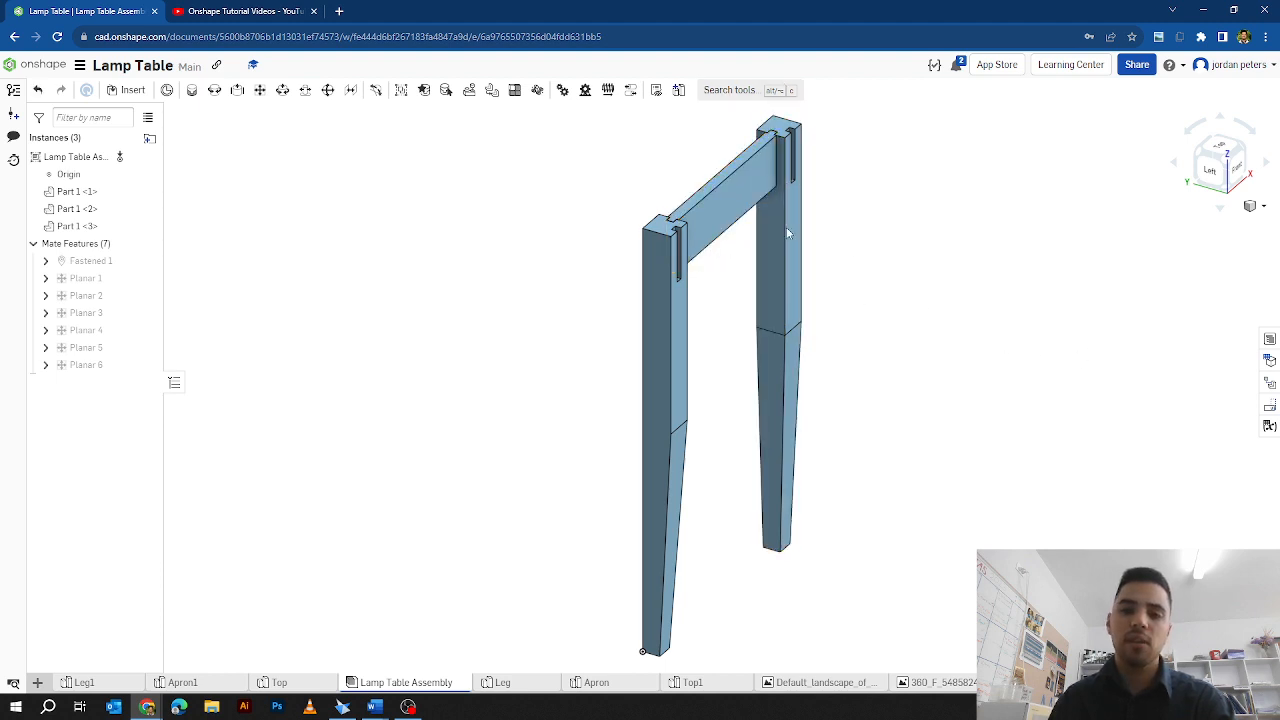
Step: Insert another Apron1 part and place it in free space beside the joined legs and apron
click(1199, 156)
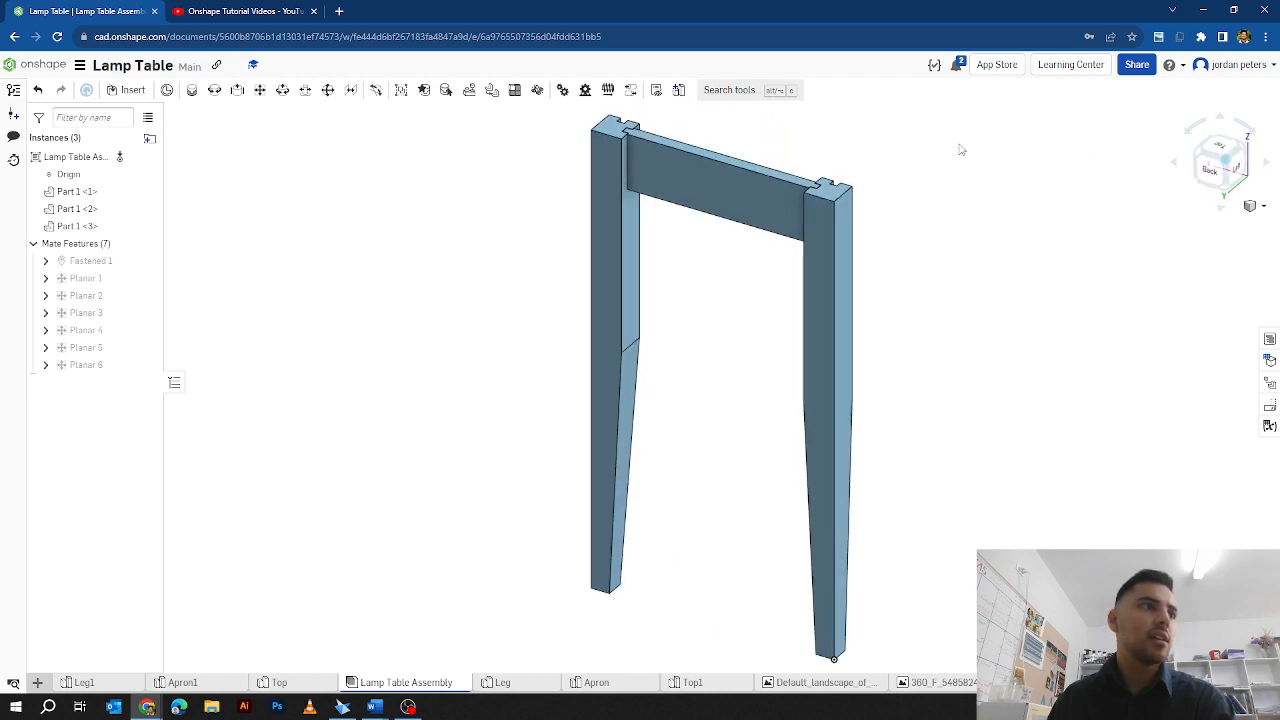
click(1246, 146)
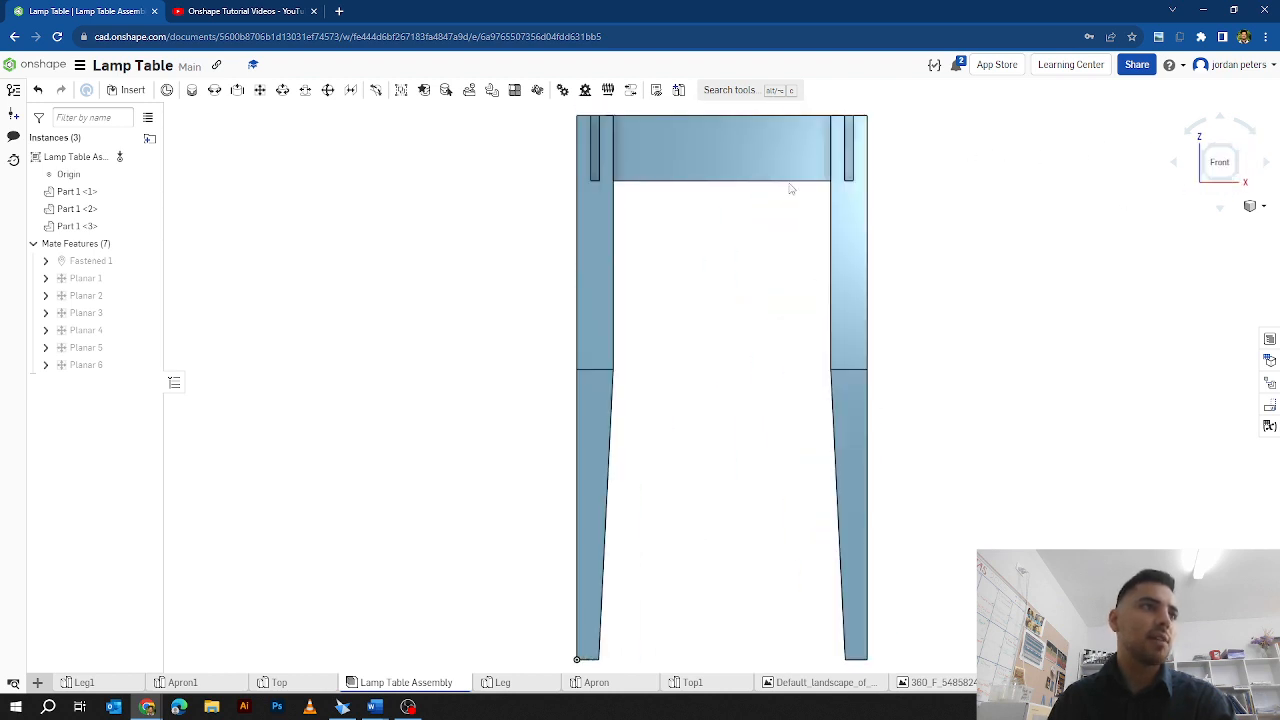
click(1201, 146)
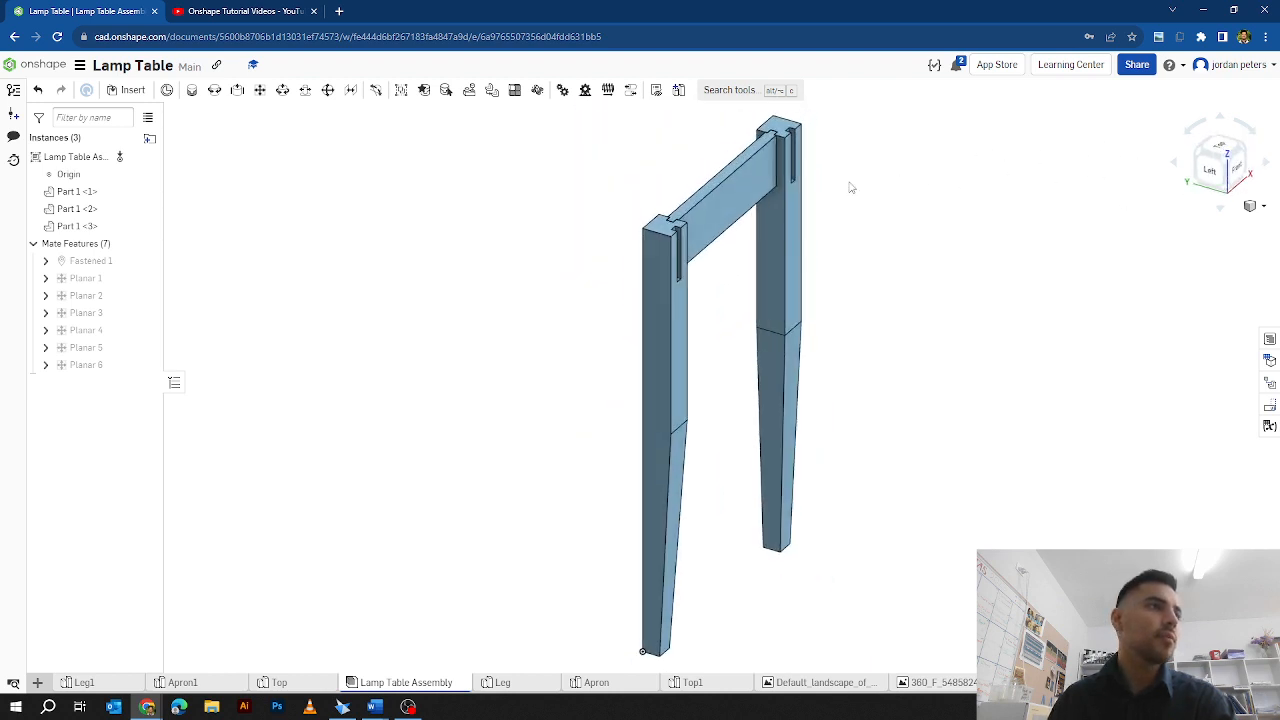
click(133, 91)
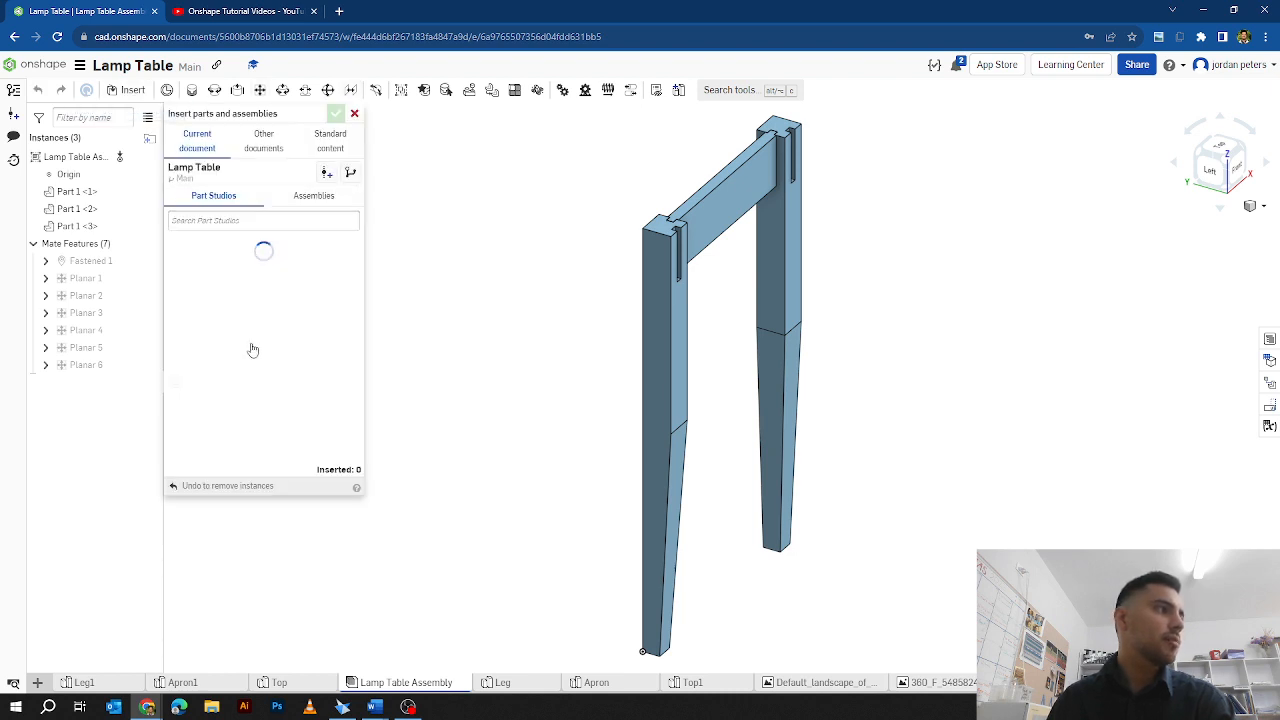
click(250, 311)
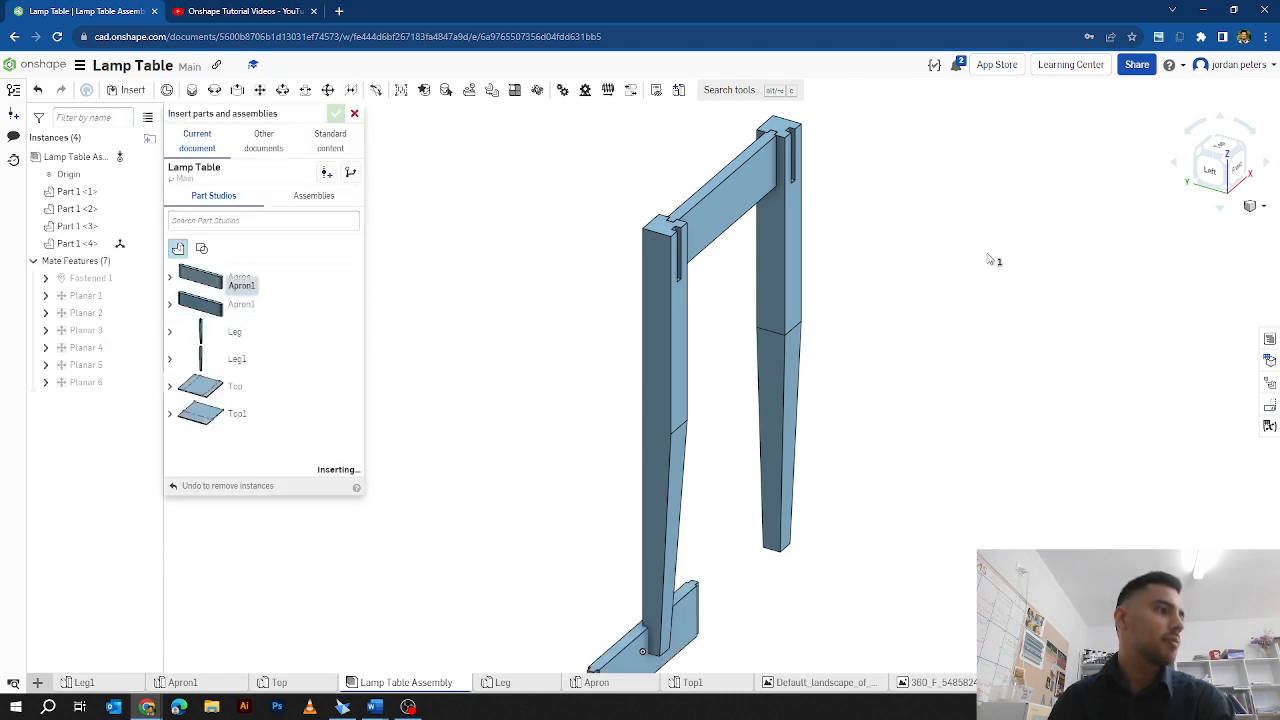
click(949, 190)
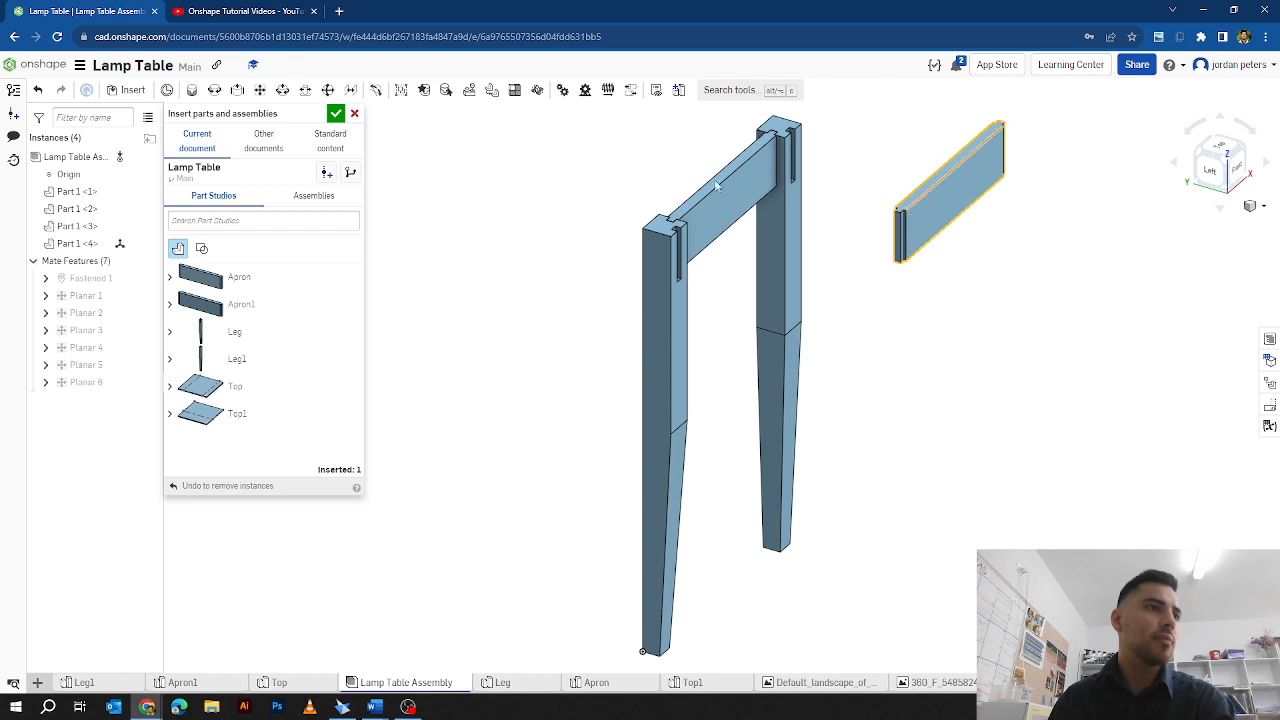
click(336, 113)
Step: Rotate the newly inserted apron 90 degrees about its vertical axis
click(966, 172)
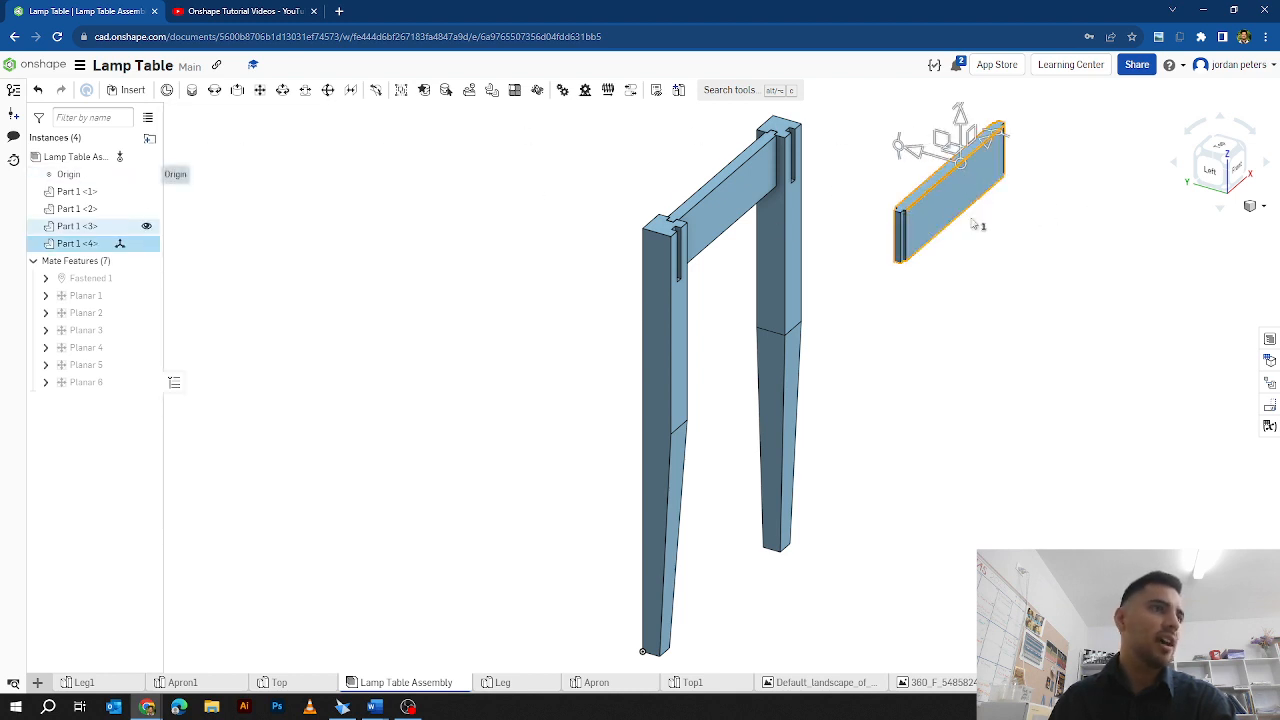
click(1034, 224)
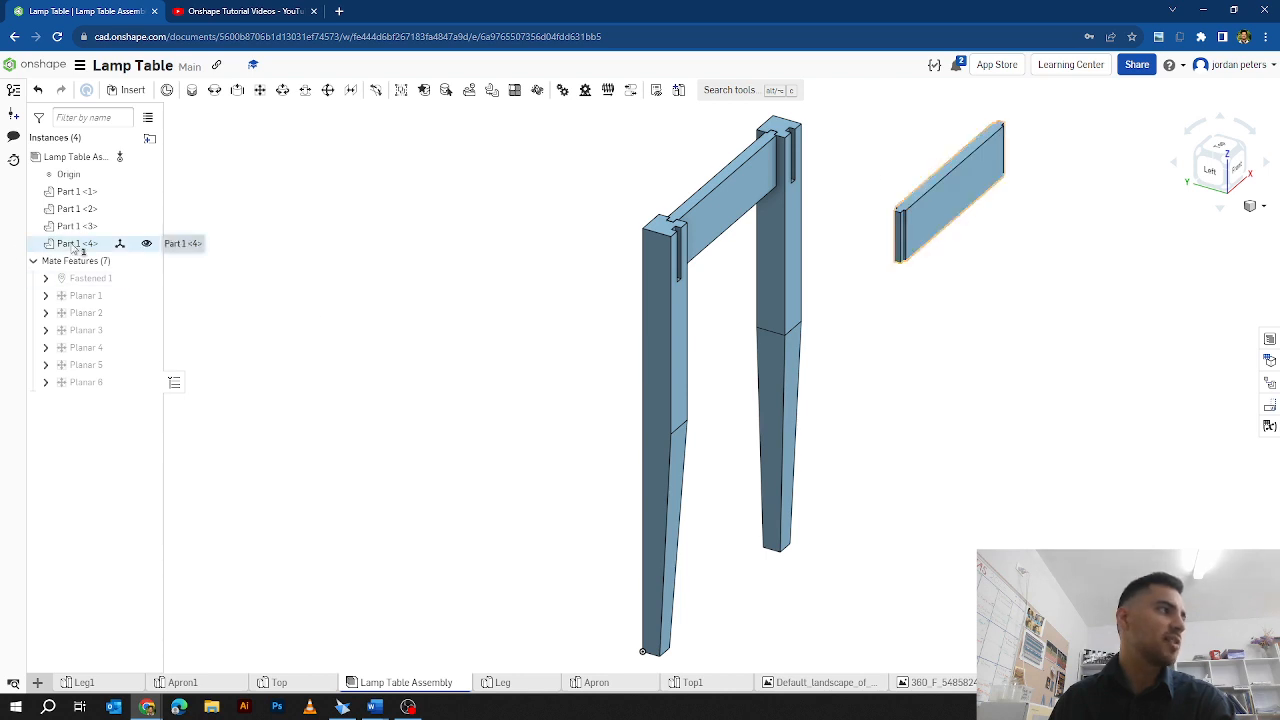
click(128, 244)
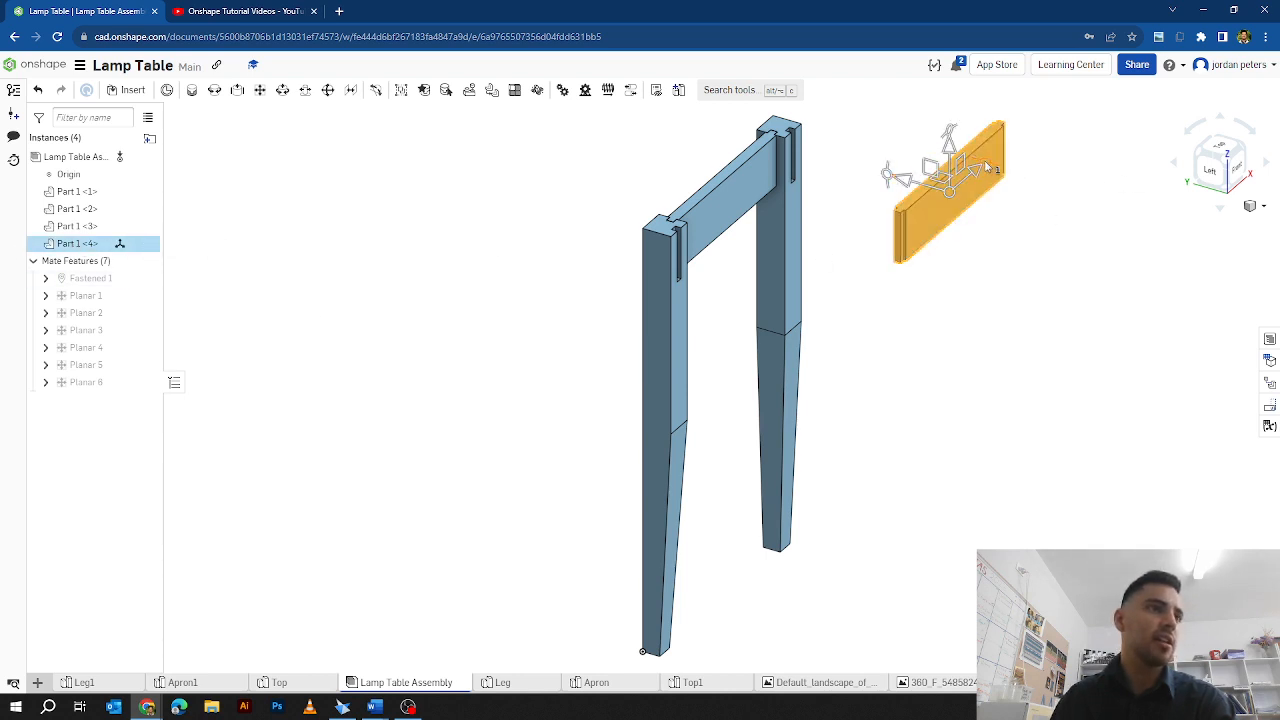
drag(987, 168, 821, 170)
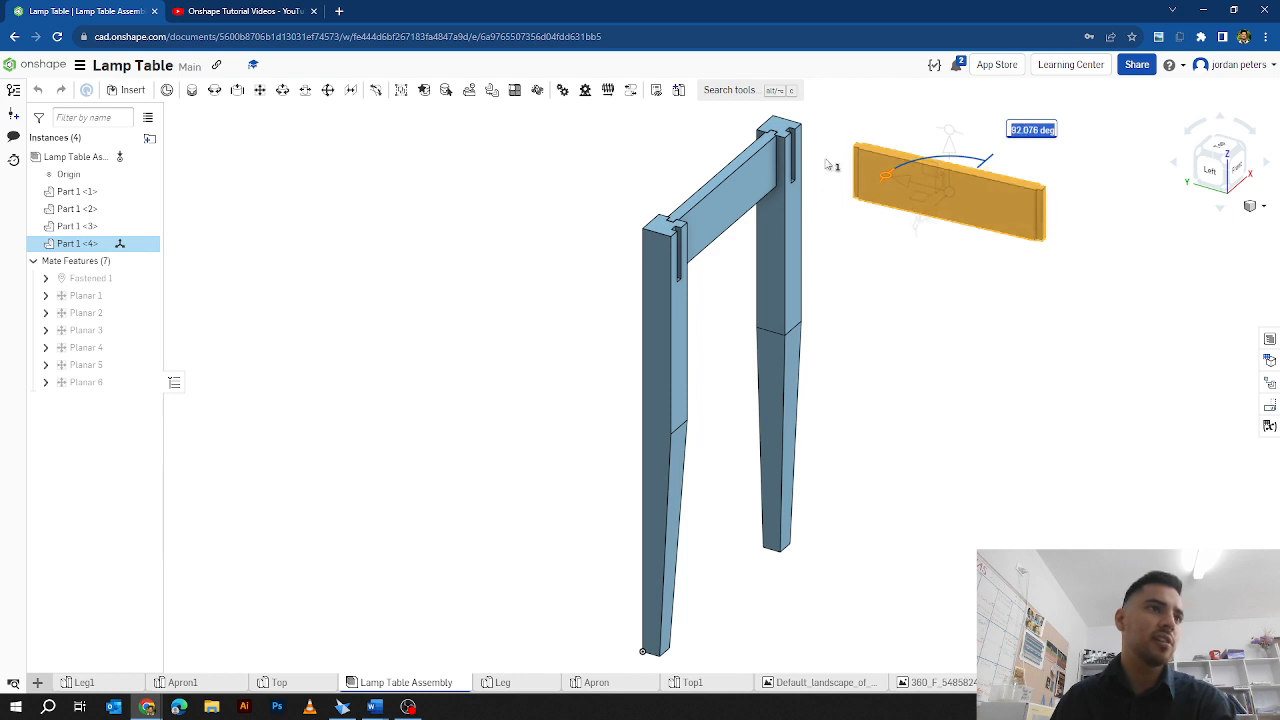
text(90)
key(Return)
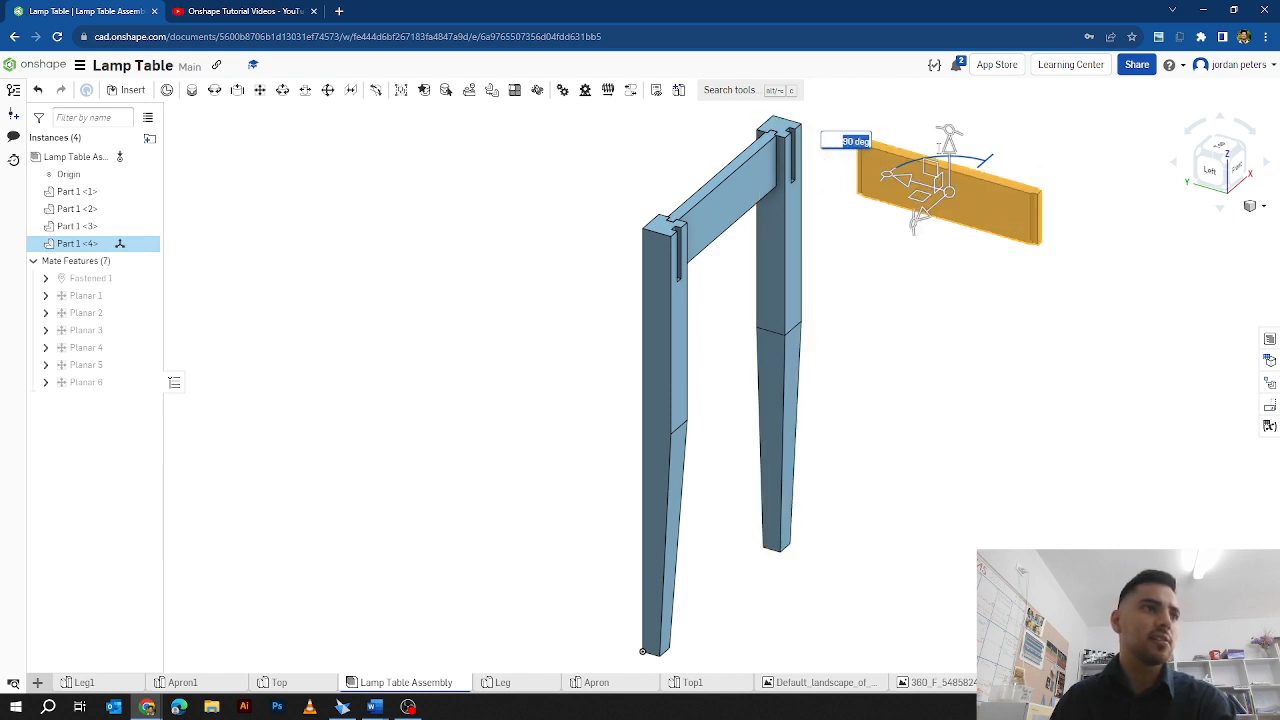
click(1113, 166)
click(1200, 157)
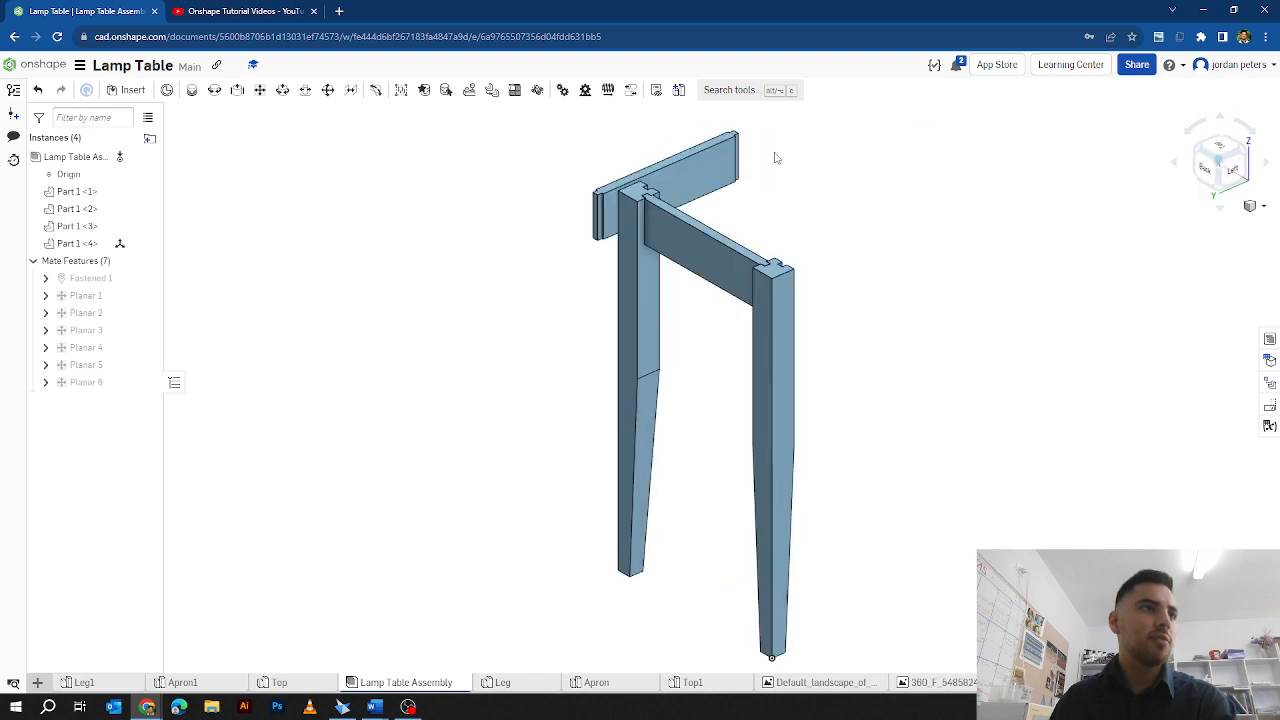
scroll(556, 262, up, 7)
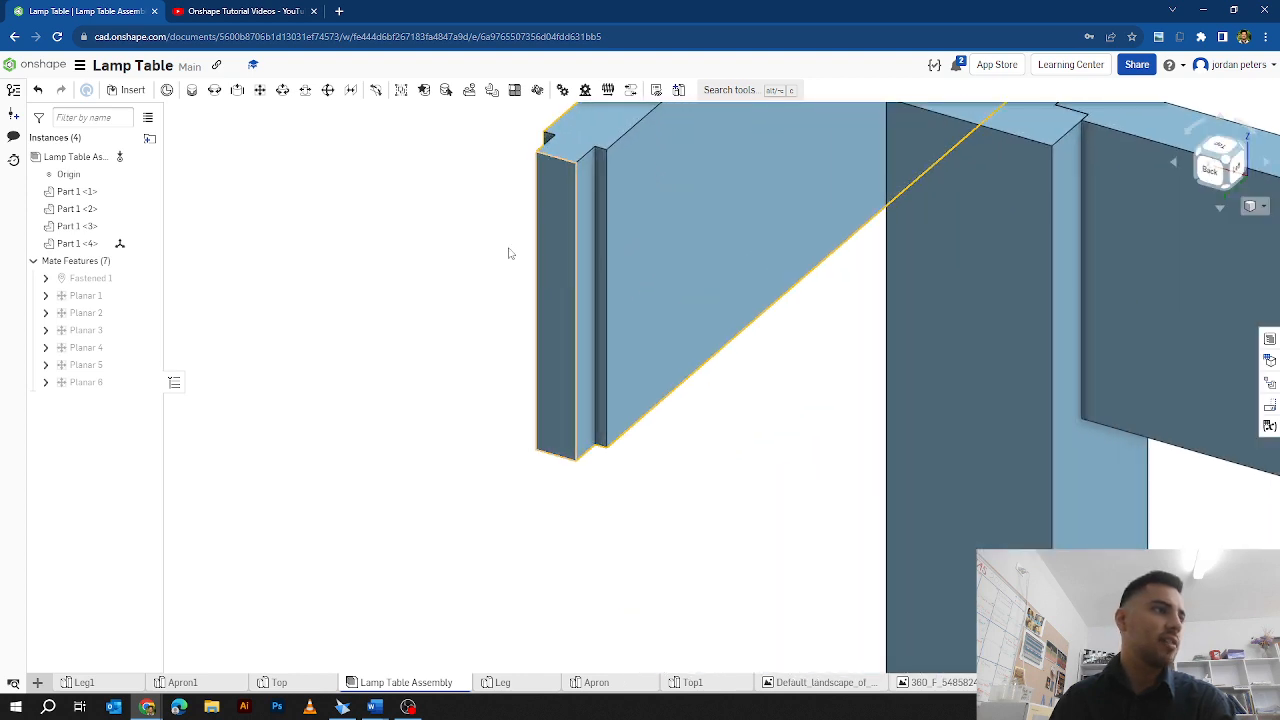
click(259, 89)
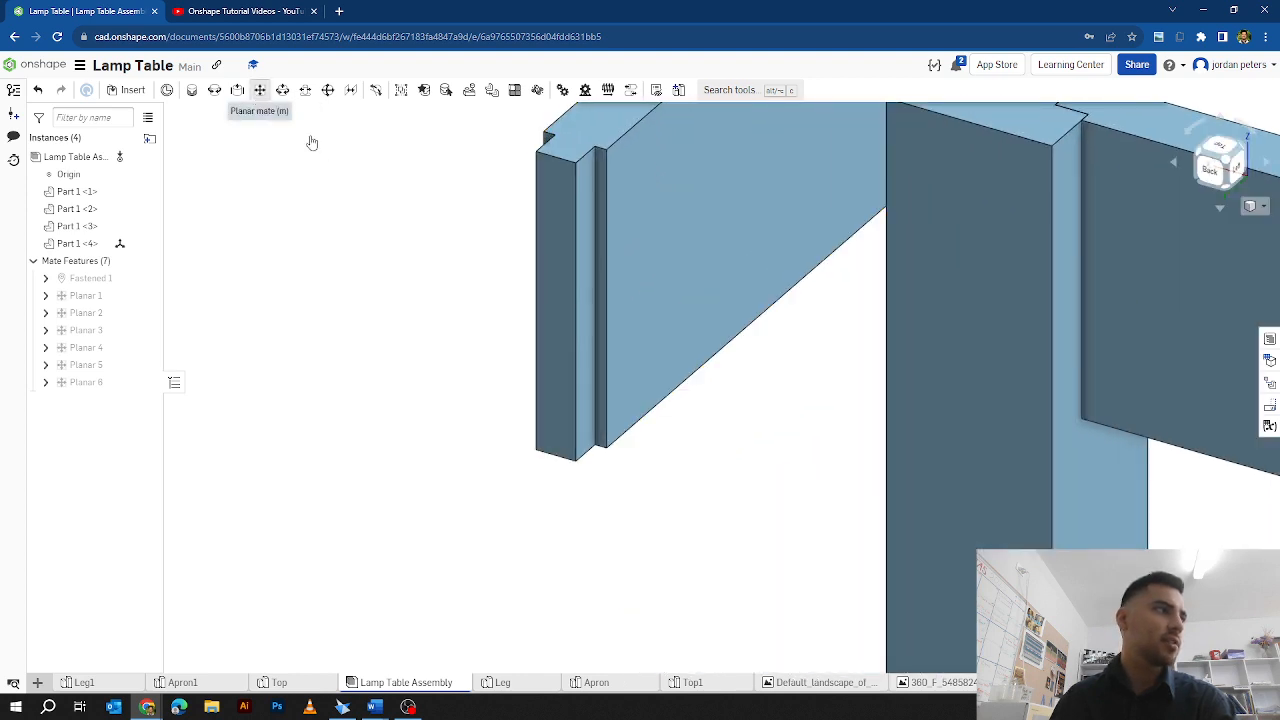
click(557, 302)
click(1240, 160)
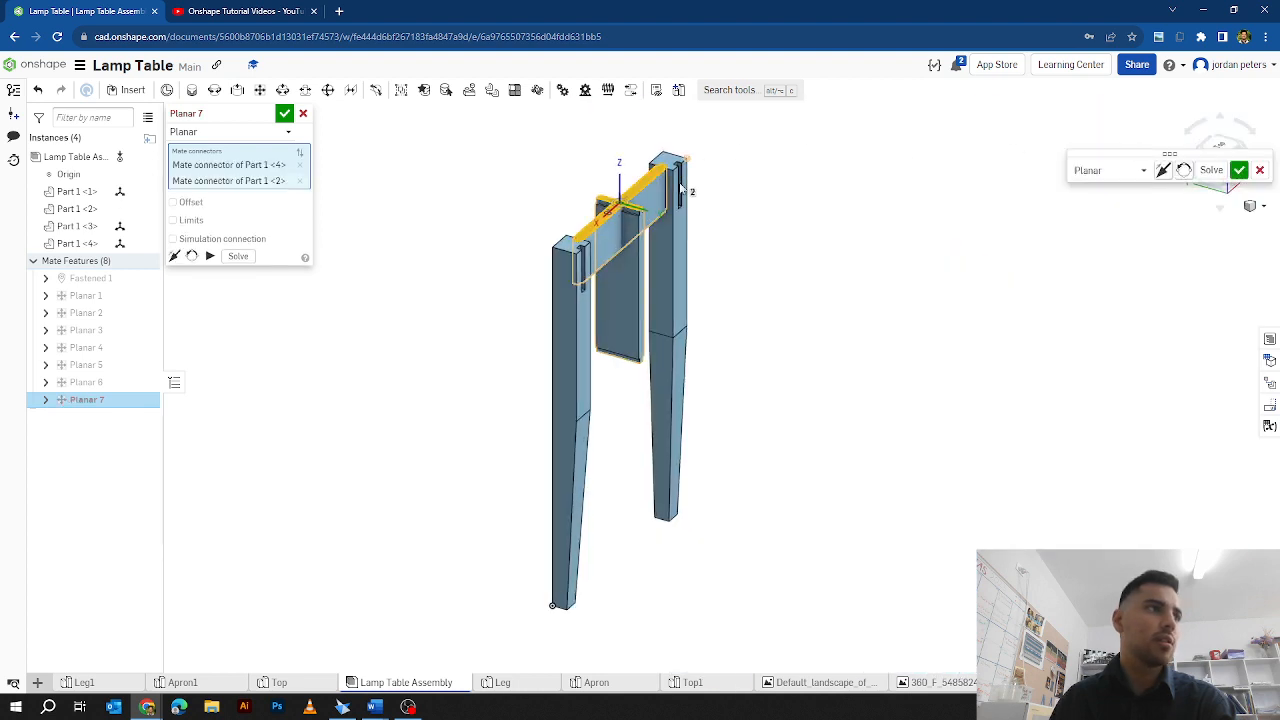
scroll(680, 188, up, 5)
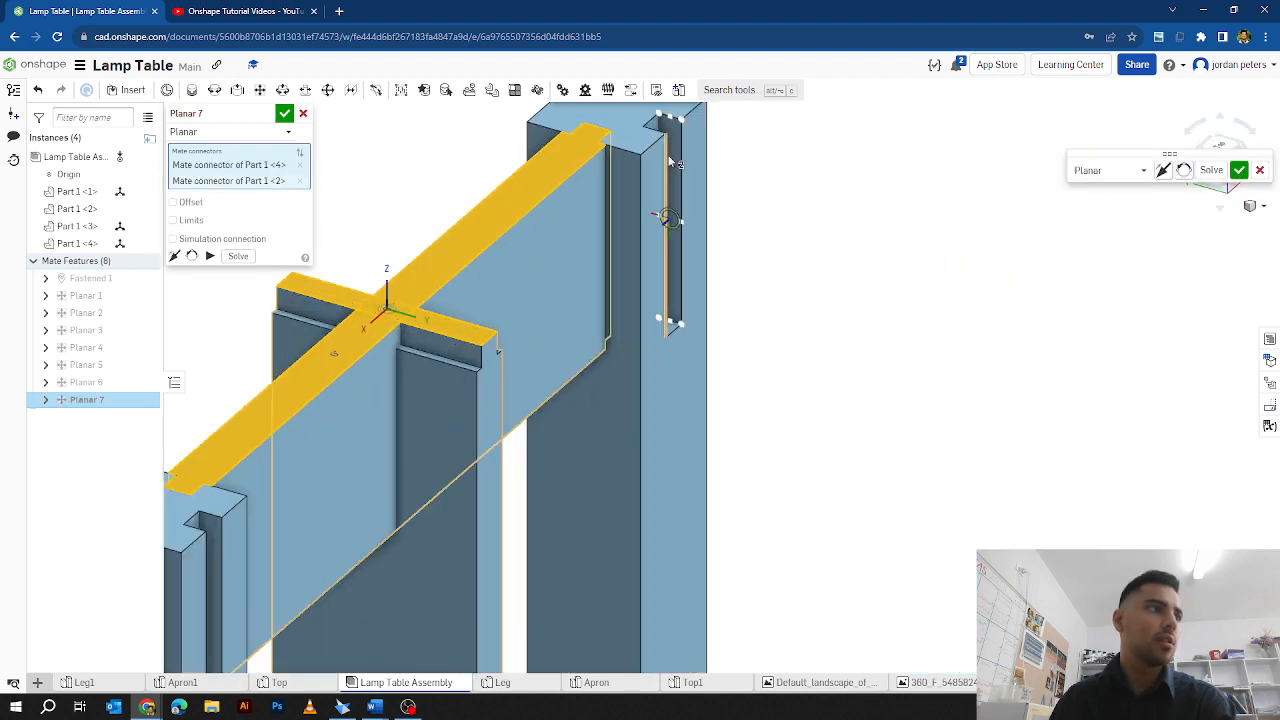
scroll(783, 258, down, 5)
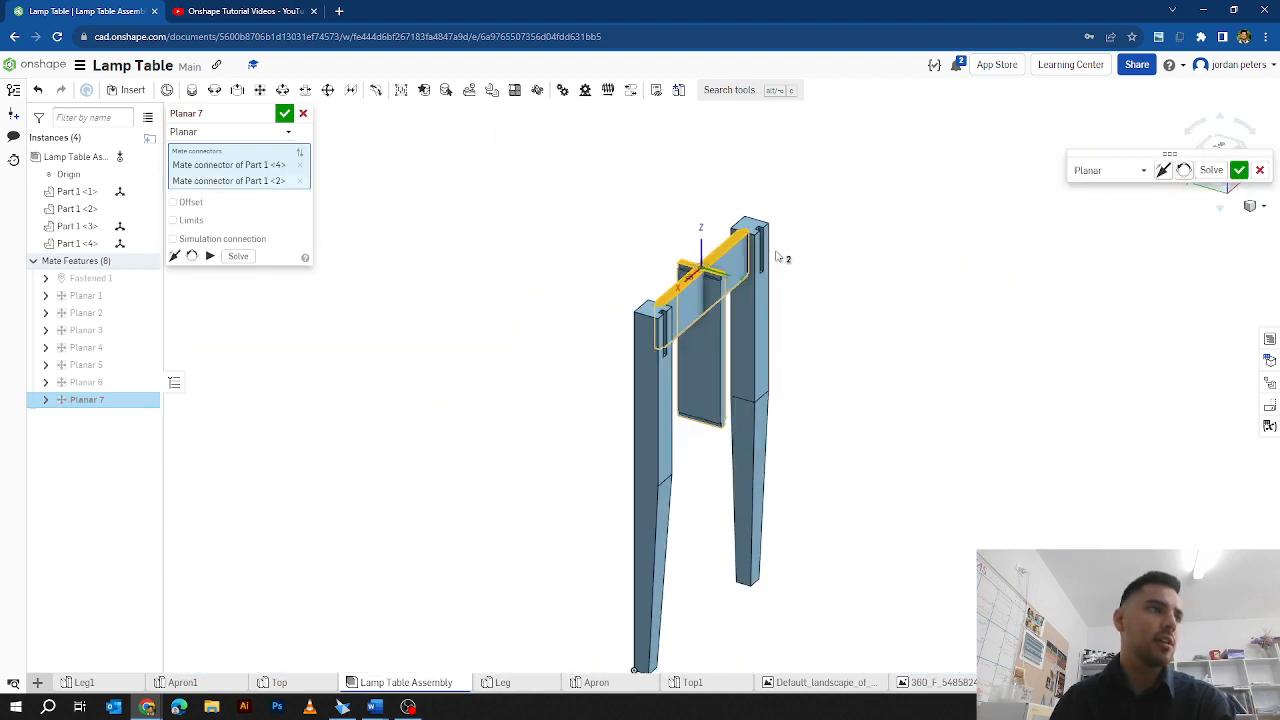
click(300, 164)
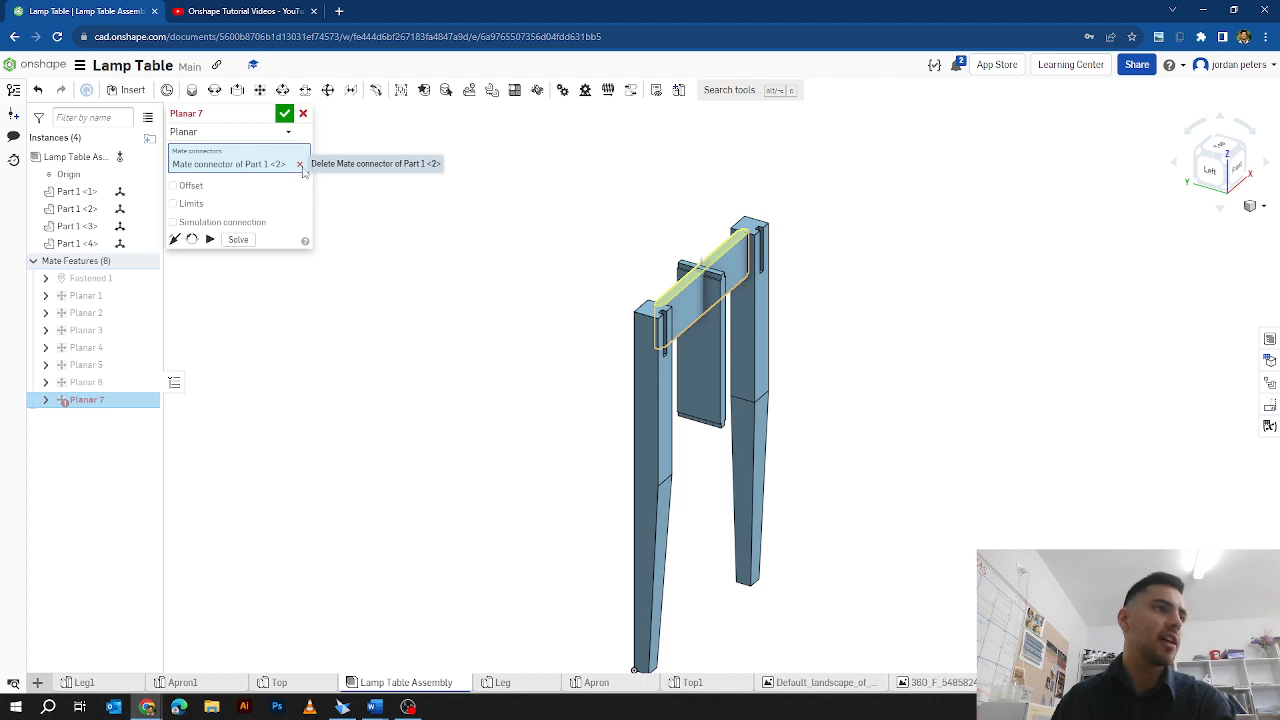
click(300, 164)
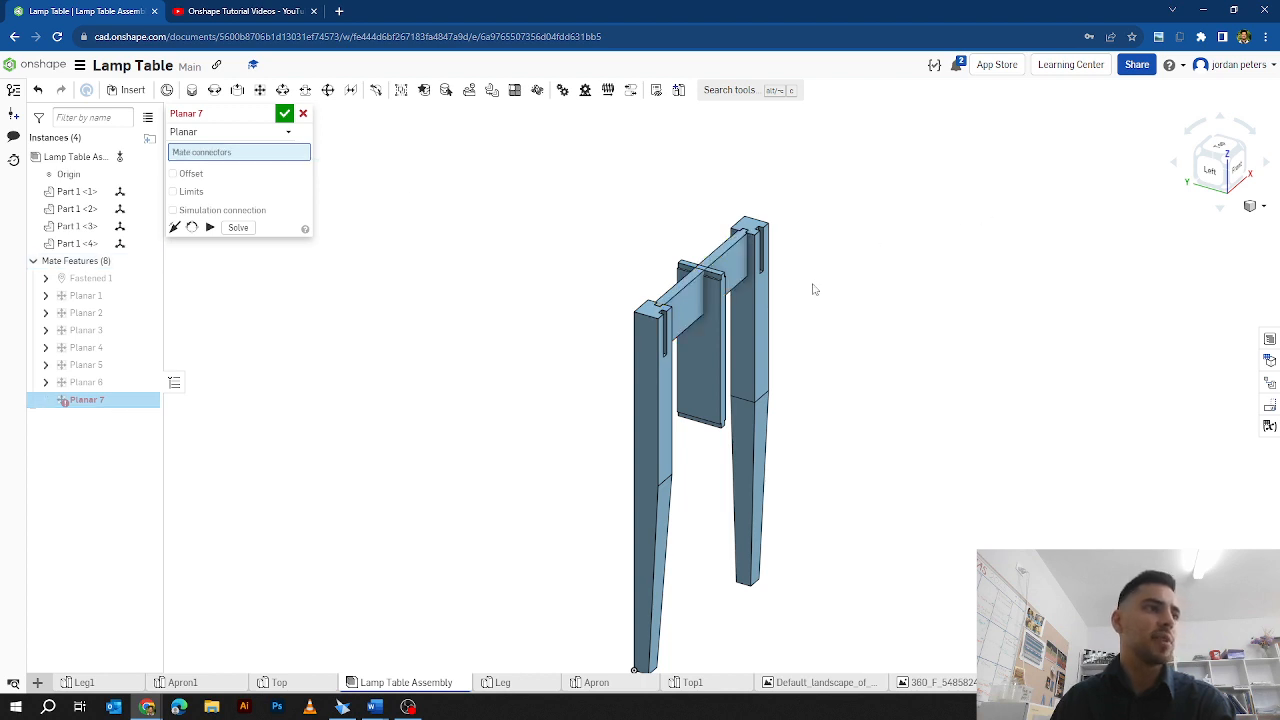
Step: Cancel the pending planar mate and planar-mate the new apron's tongue end face to the inner end face of the second leg's free slot
click(303, 113)
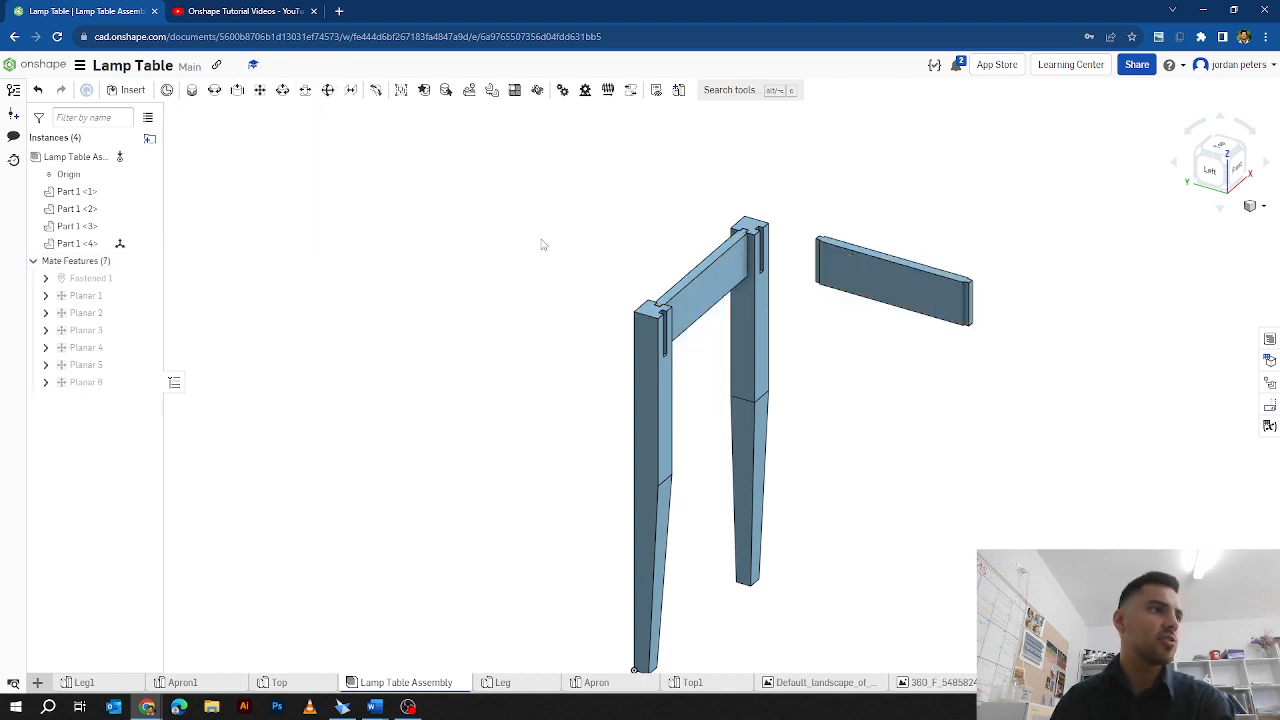
click(1193, 153)
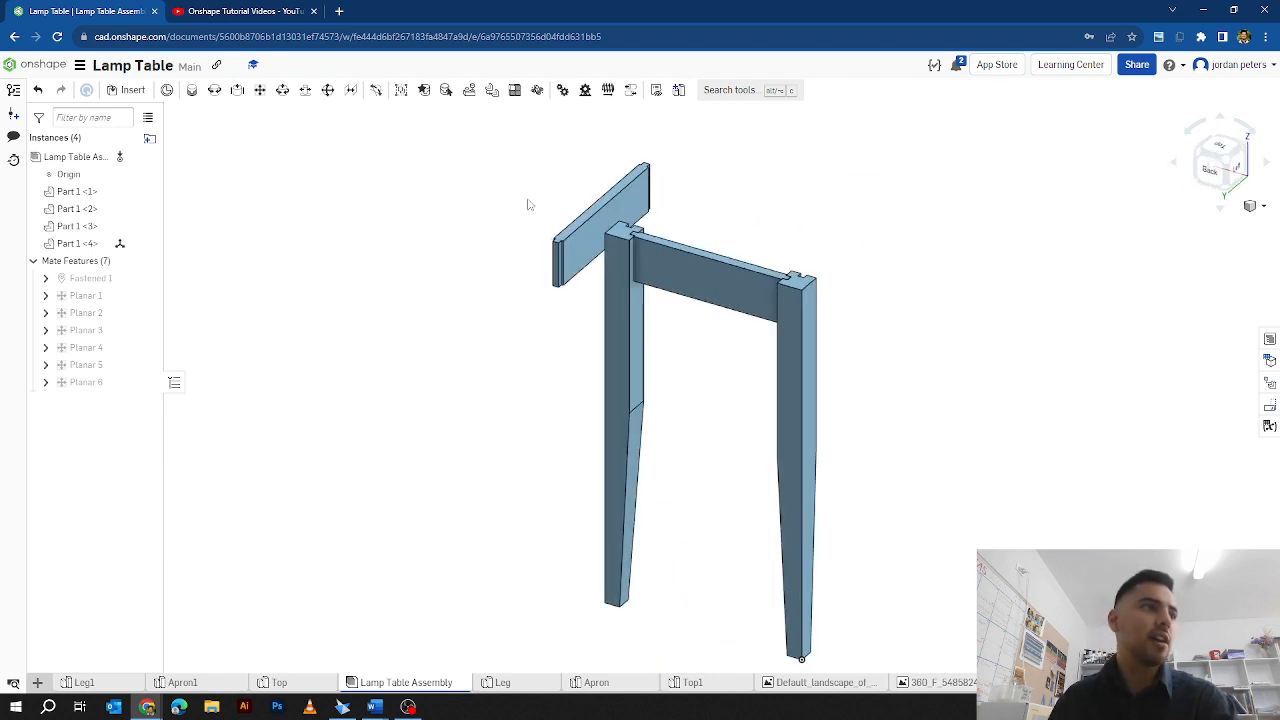
scroll(537, 255, up, 4)
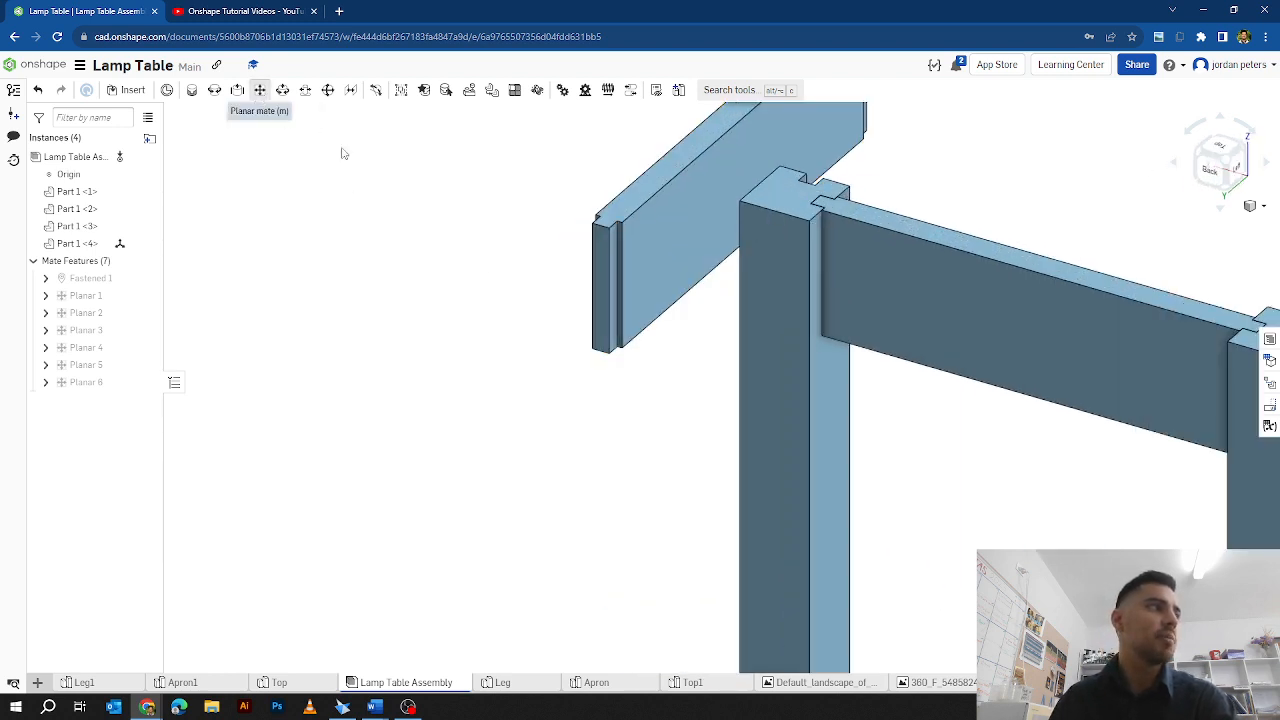
click(259, 89)
click(598, 287)
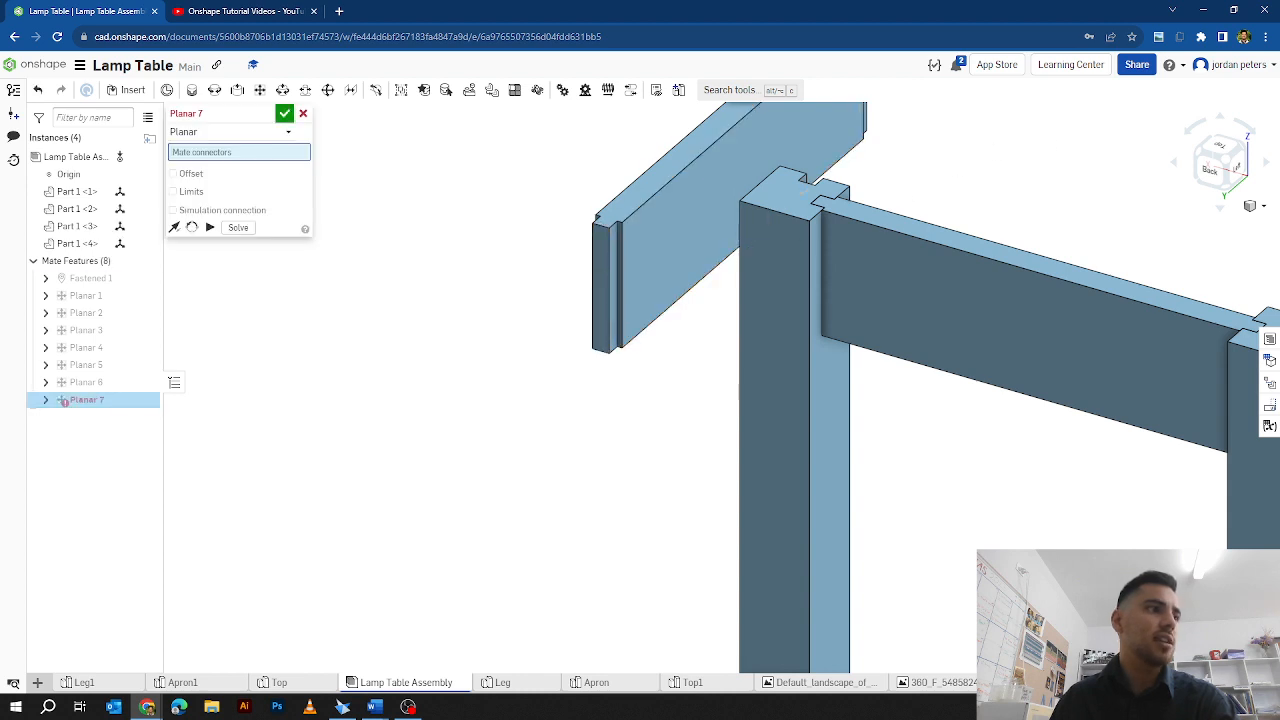
click(1222, 150)
scroll(700, 158, up, 5)
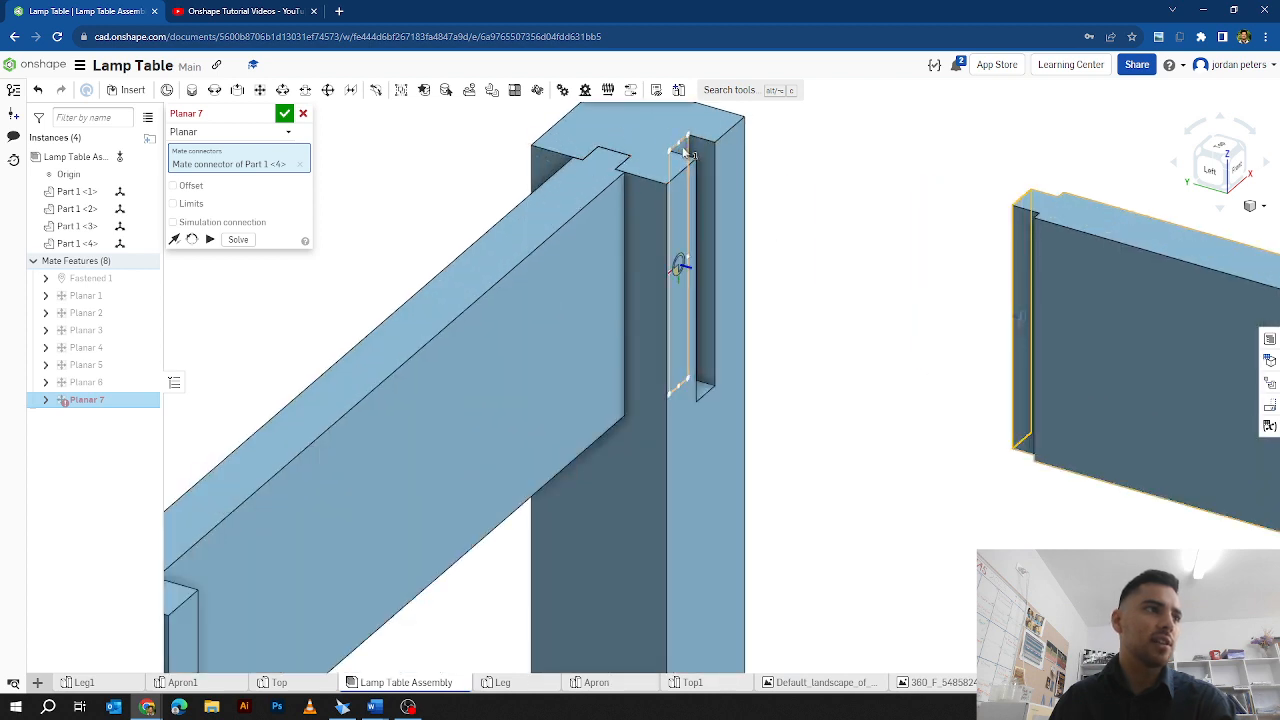
click(686, 152)
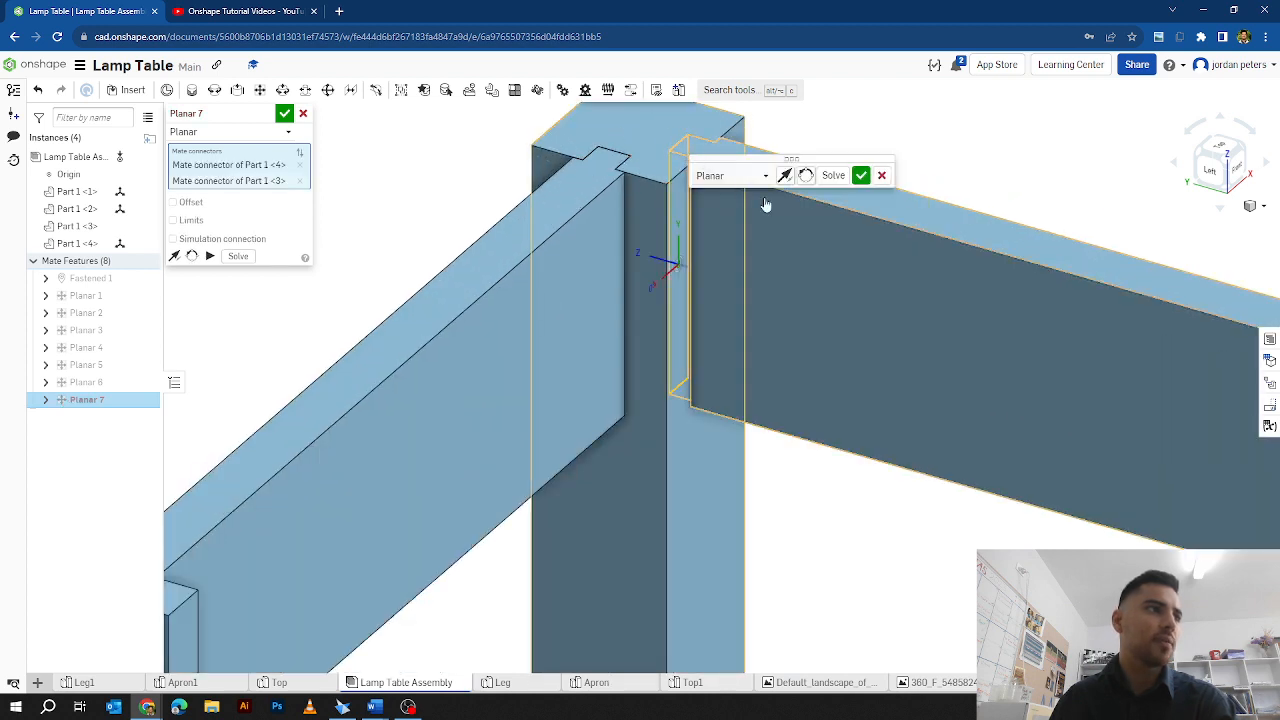
click(861, 175)
Step: Add a planar mate between the new apron's top edge face and the second leg's top face
scroll(826, 178, down, 4)
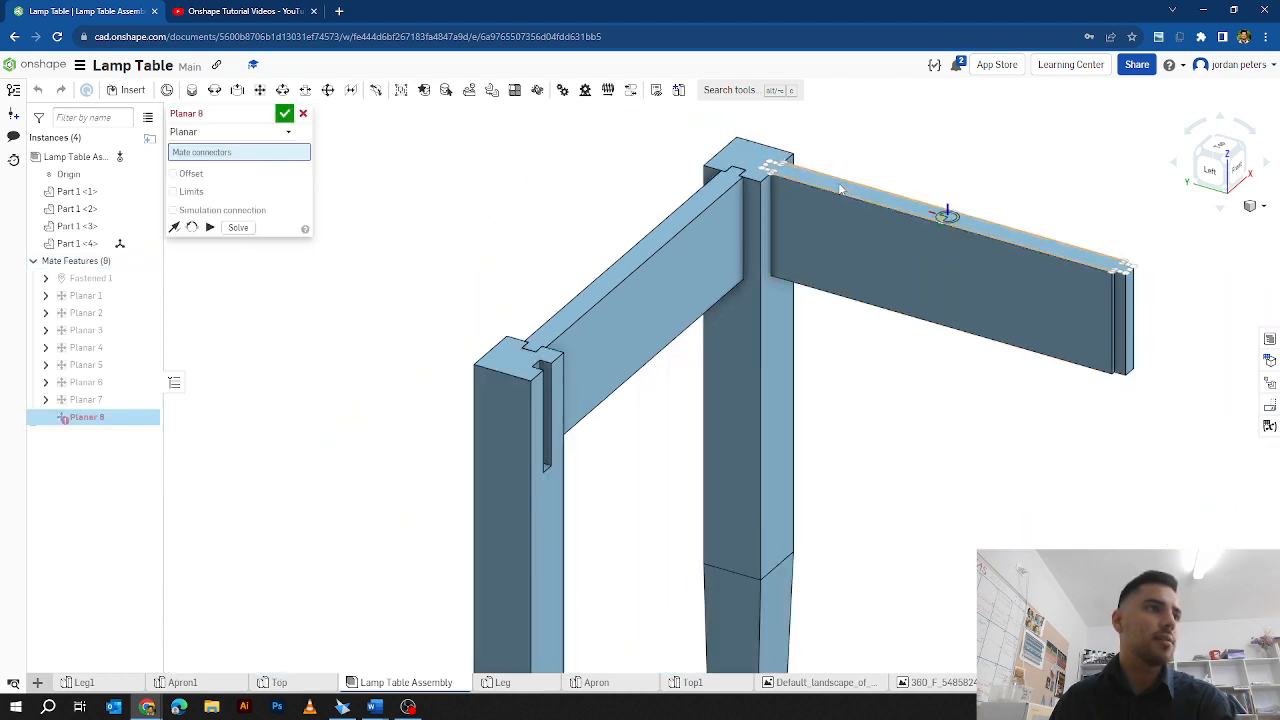
click(947, 212)
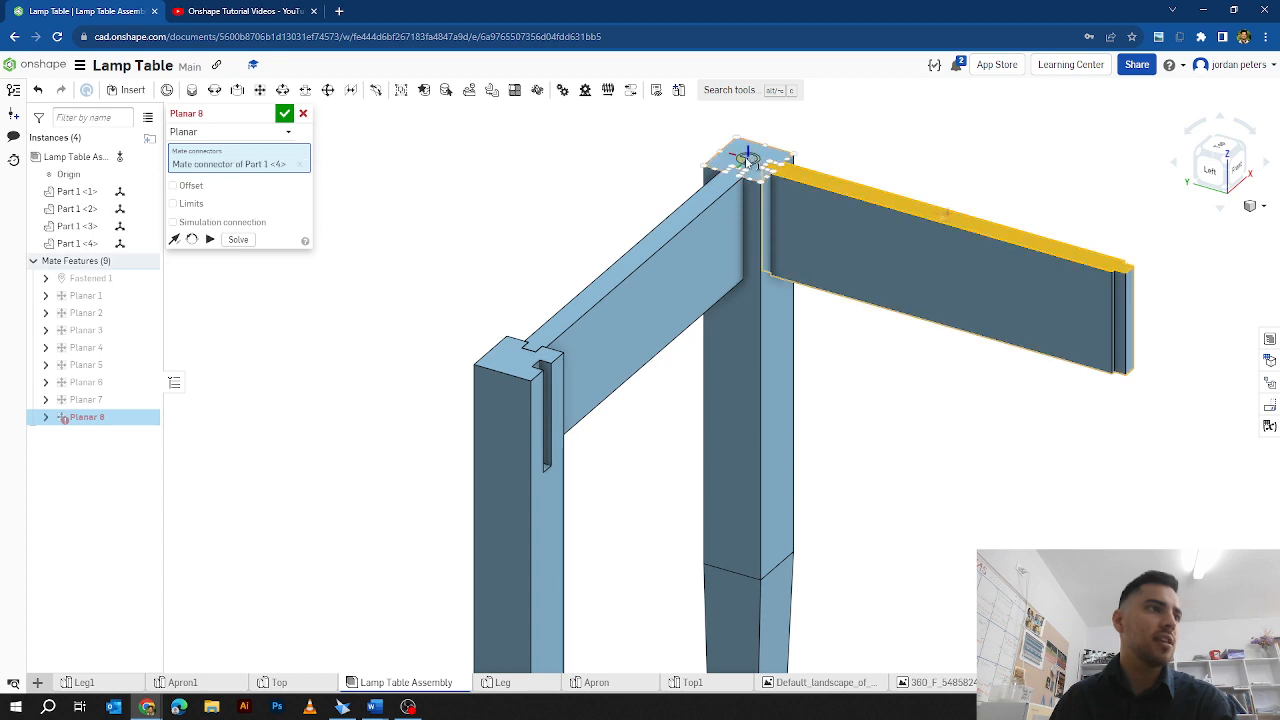
click(751, 161)
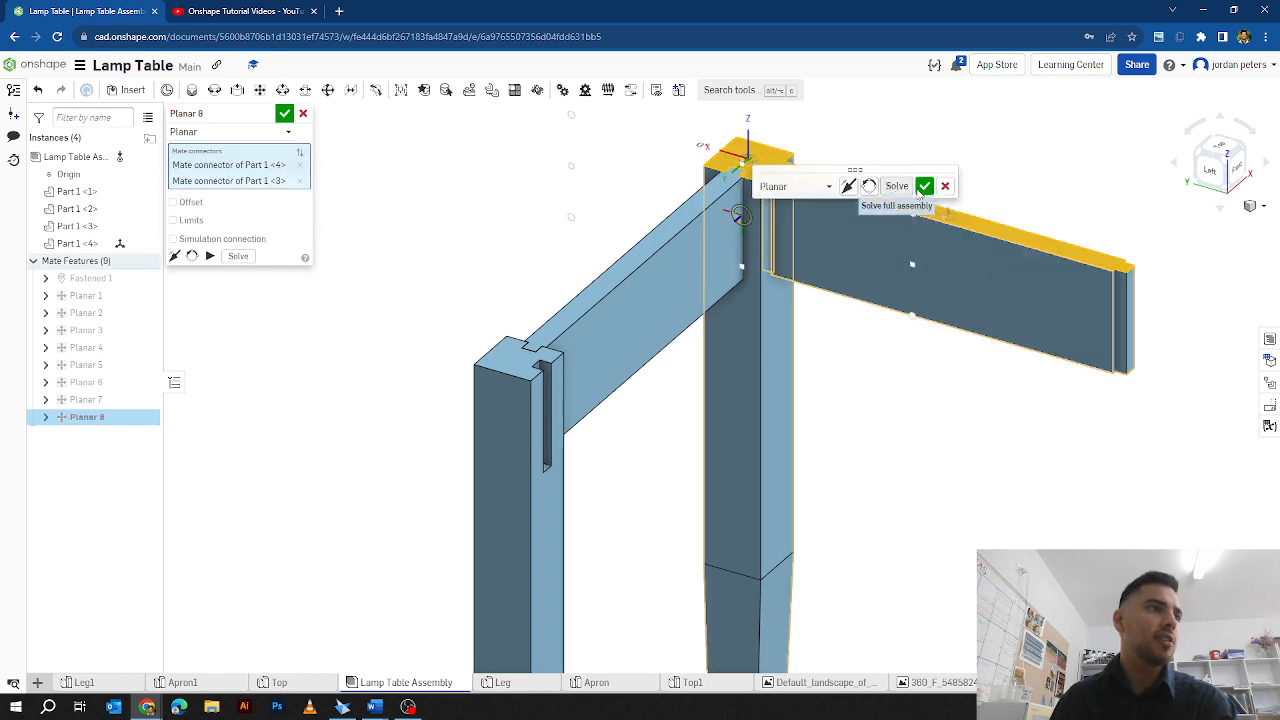
click(926, 187)
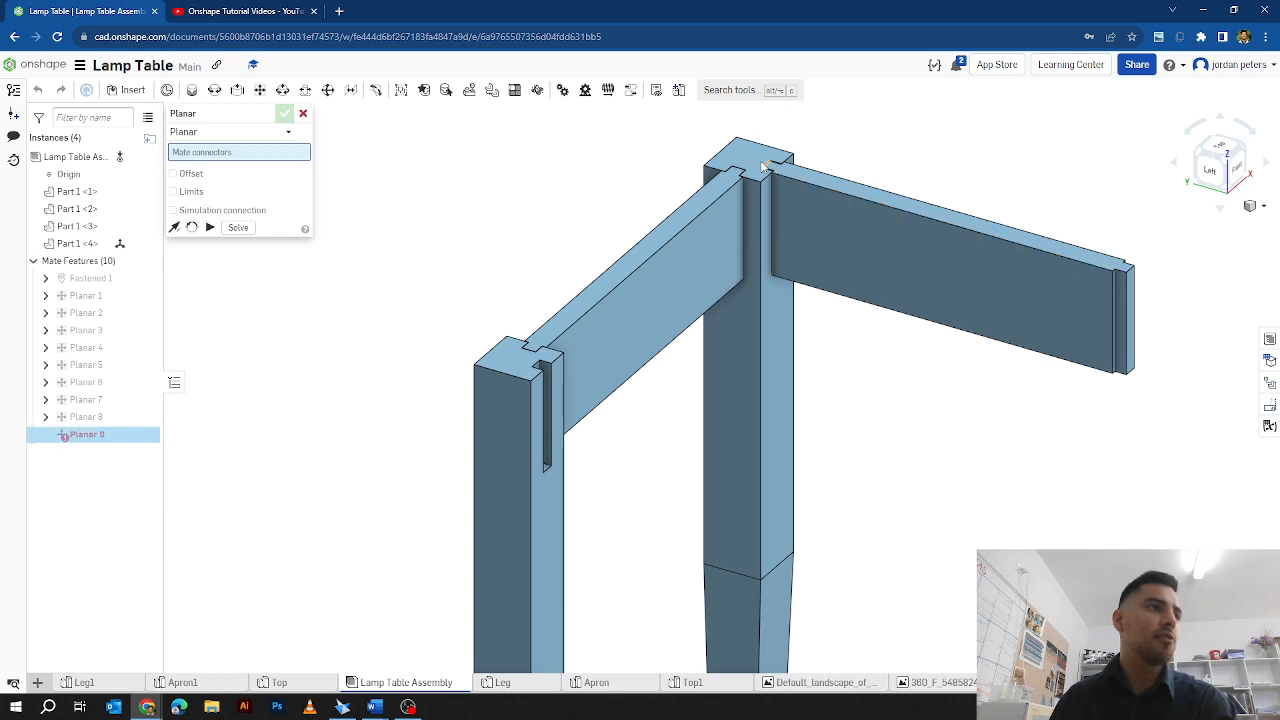
Step: Hide the second leg and choose the side face of the new apron's tongue as the first face of another planar mate
scroll(763, 167, up, 5)
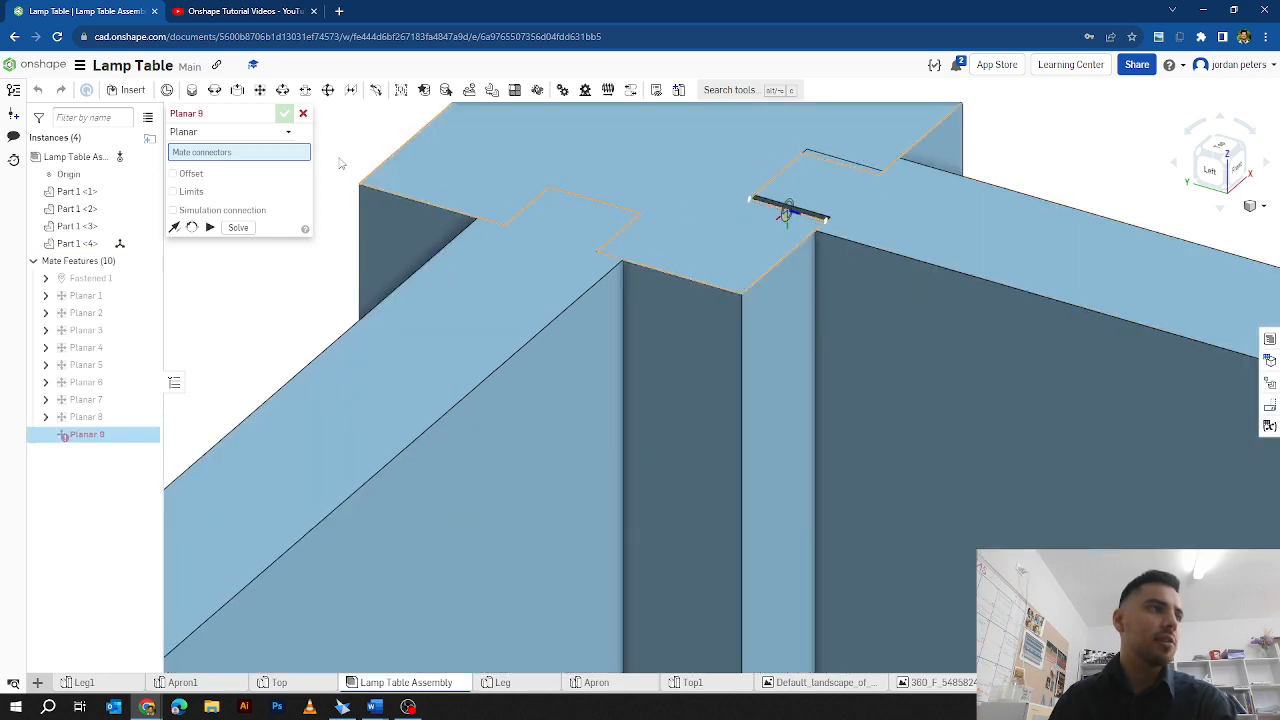
scroll(883, 280, down, 5)
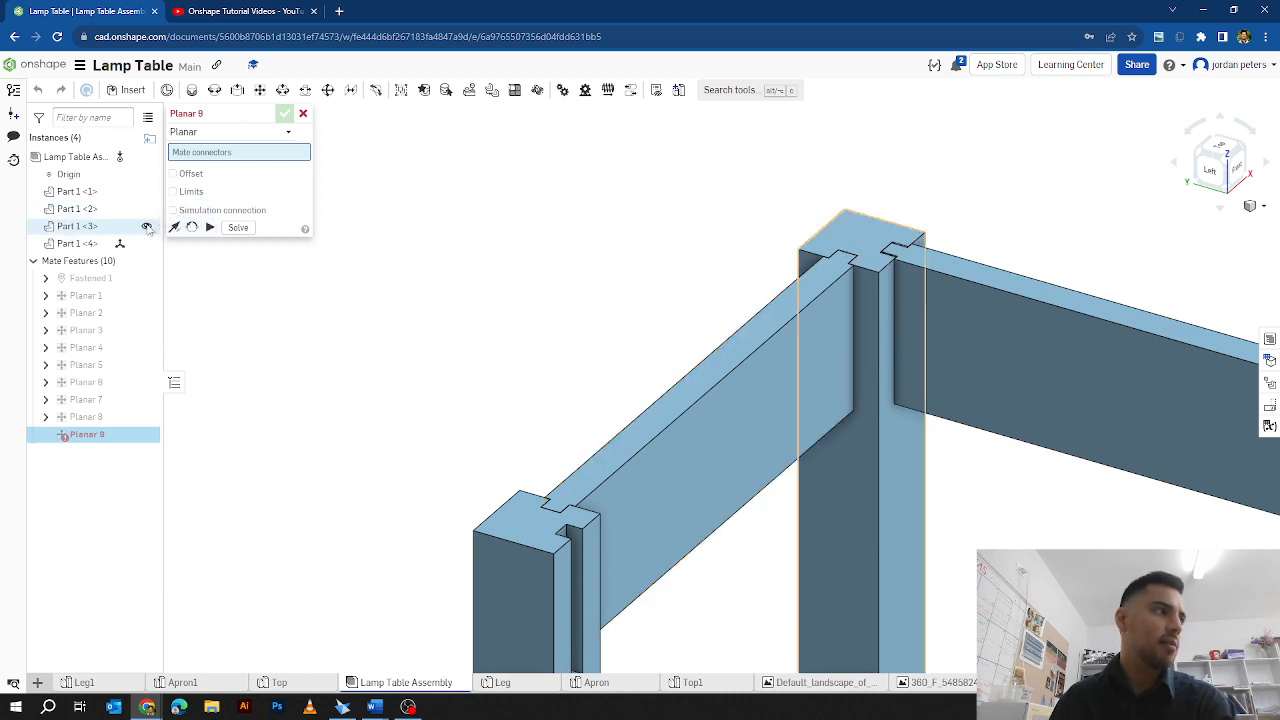
click(147, 228)
scroll(895, 340, up, 3)
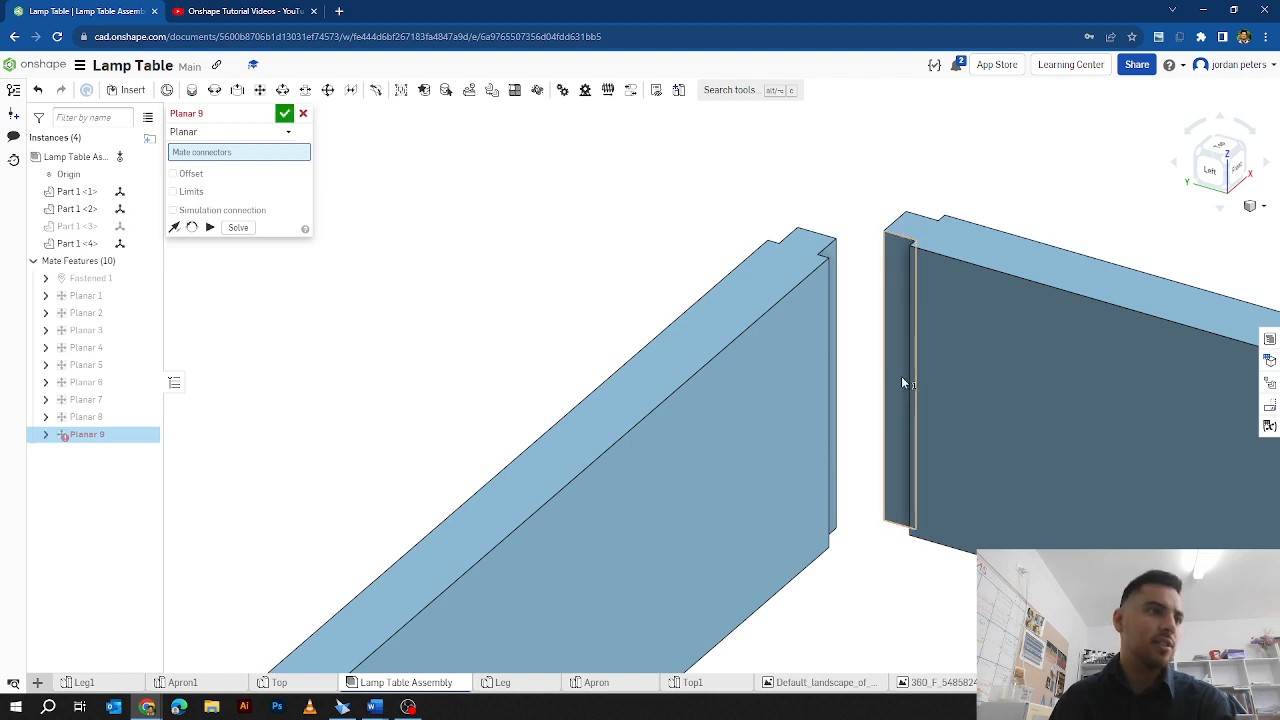
click(900, 382)
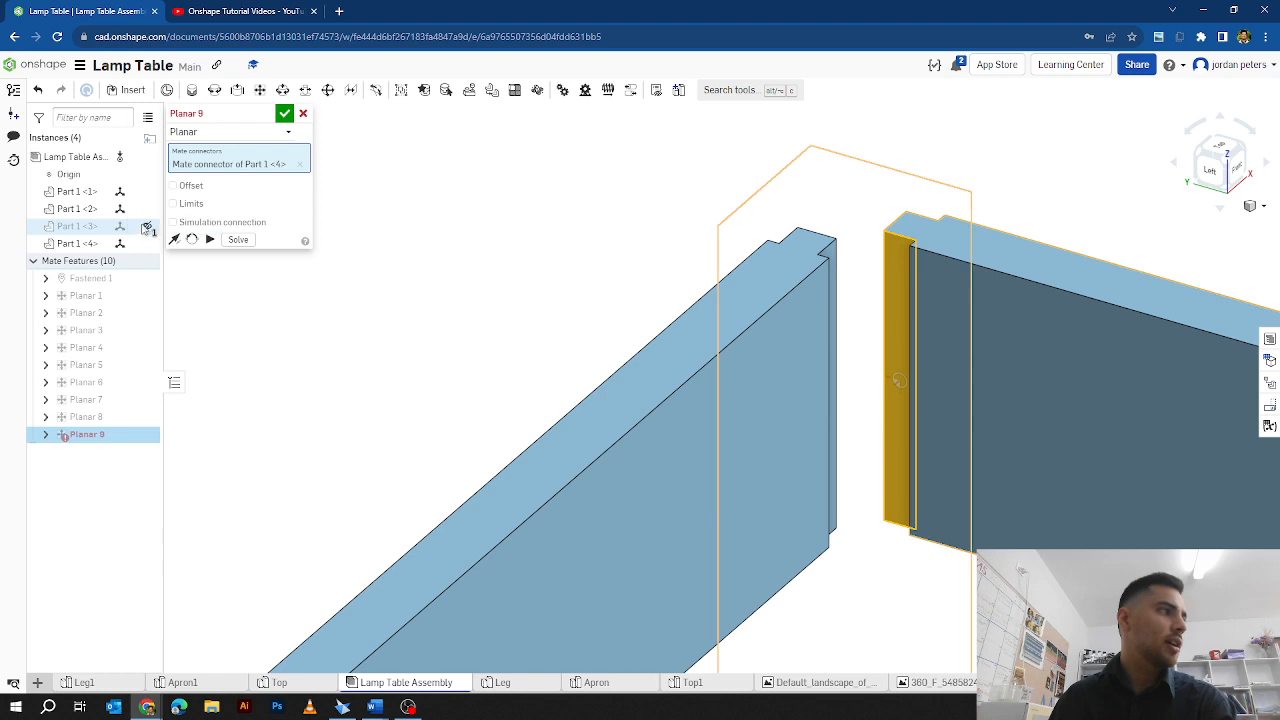
Step: Show the second leg, hide the new apron, choose the leg slot's matching side wall as the second face and accept the planar mate
click(147, 226)
click(147, 244)
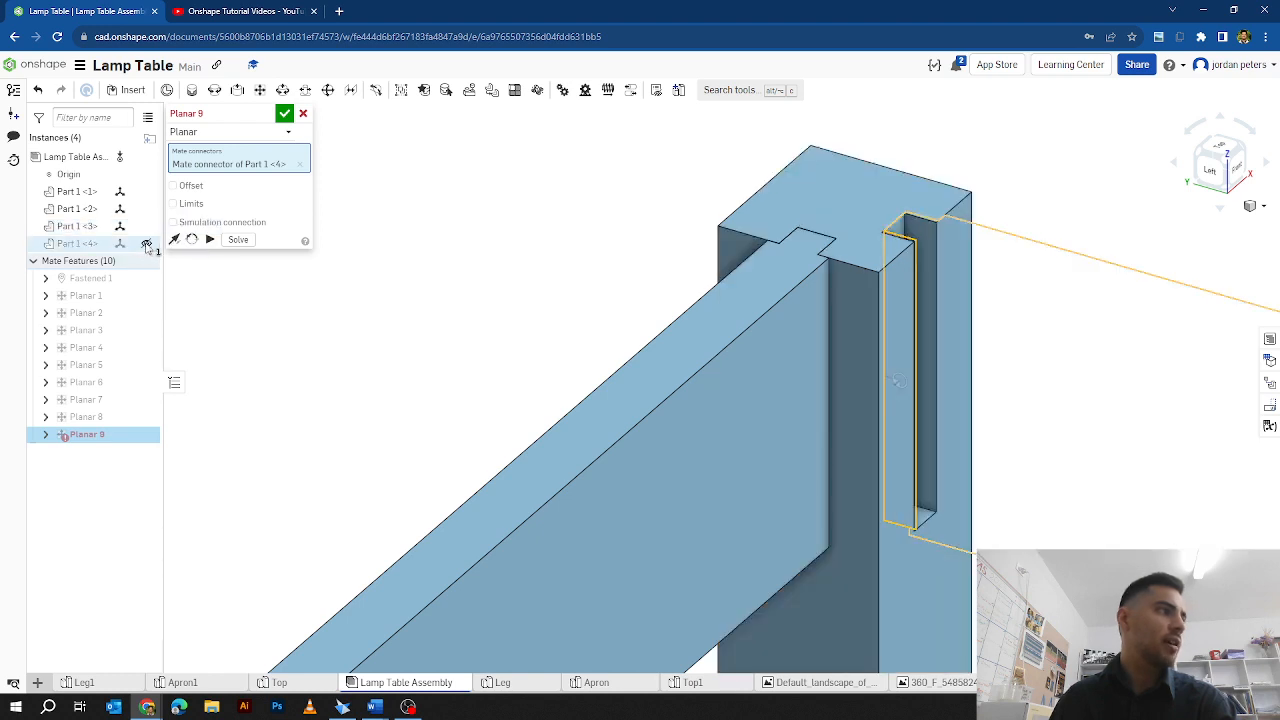
click(1247, 155)
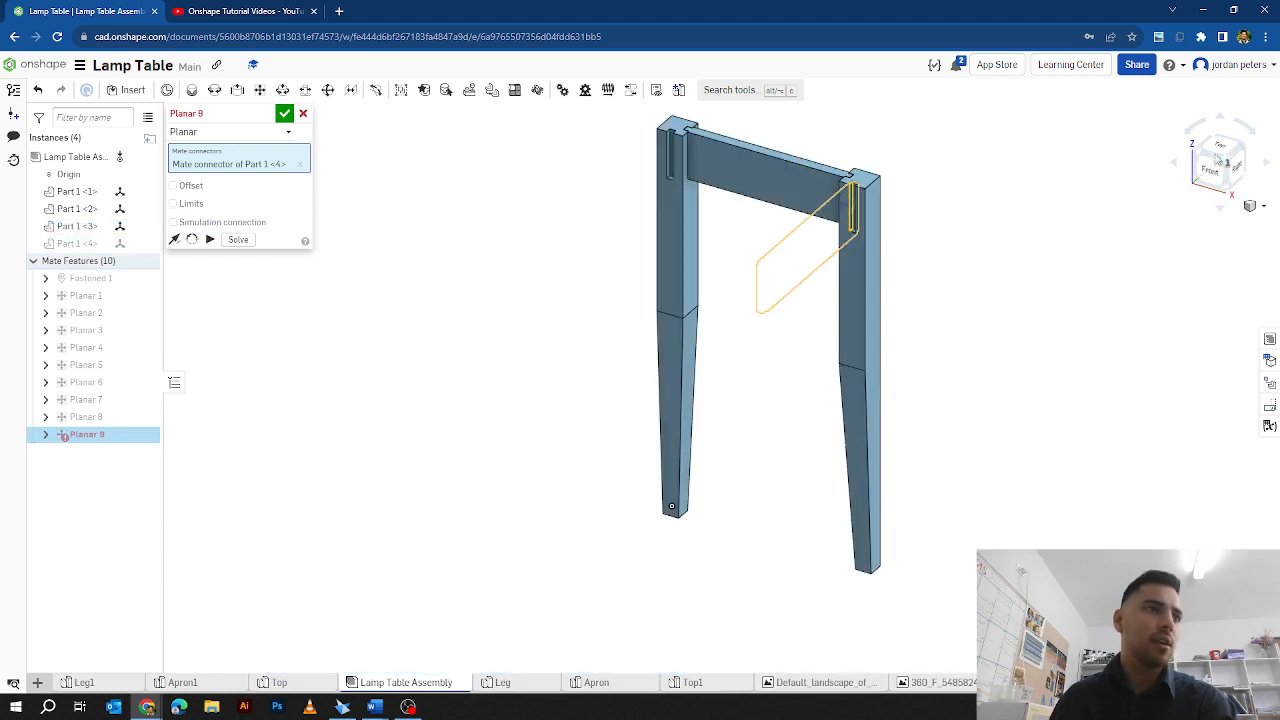
scroll(851, 208, up, 5)
scroll(885, 230, up, 3)
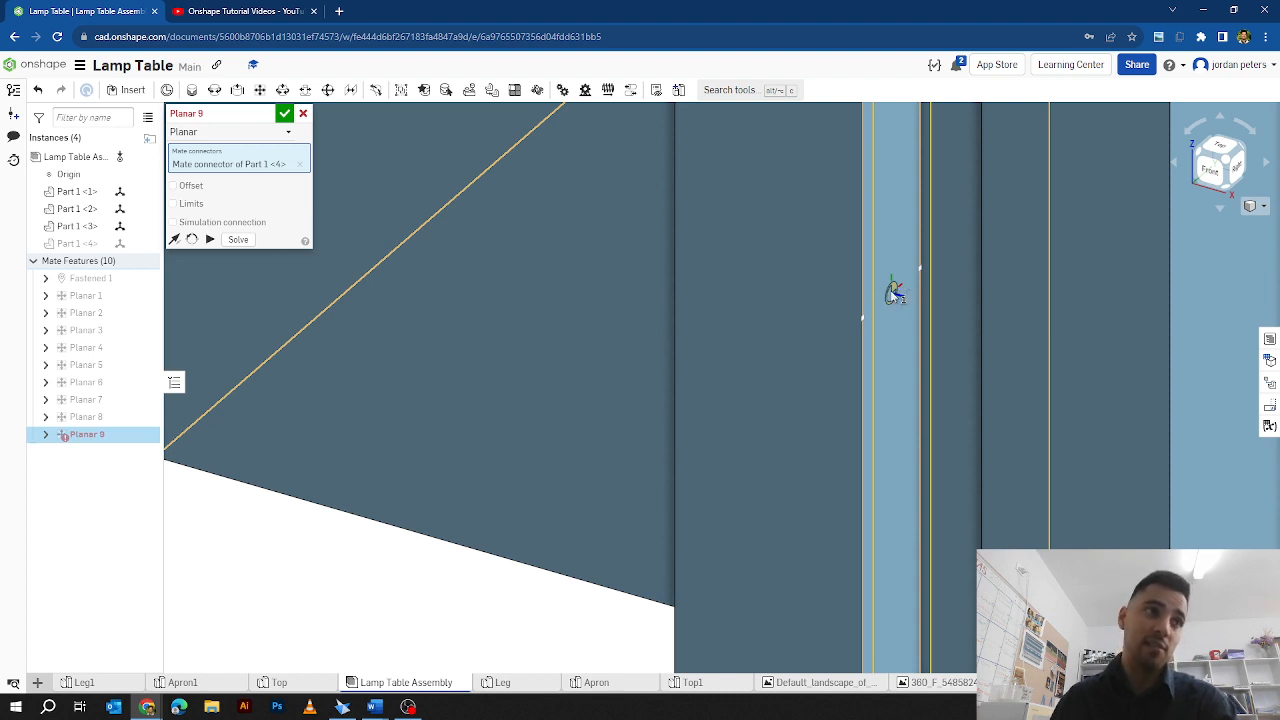
click(895, 297)
scroll(894, 289, down, 5)
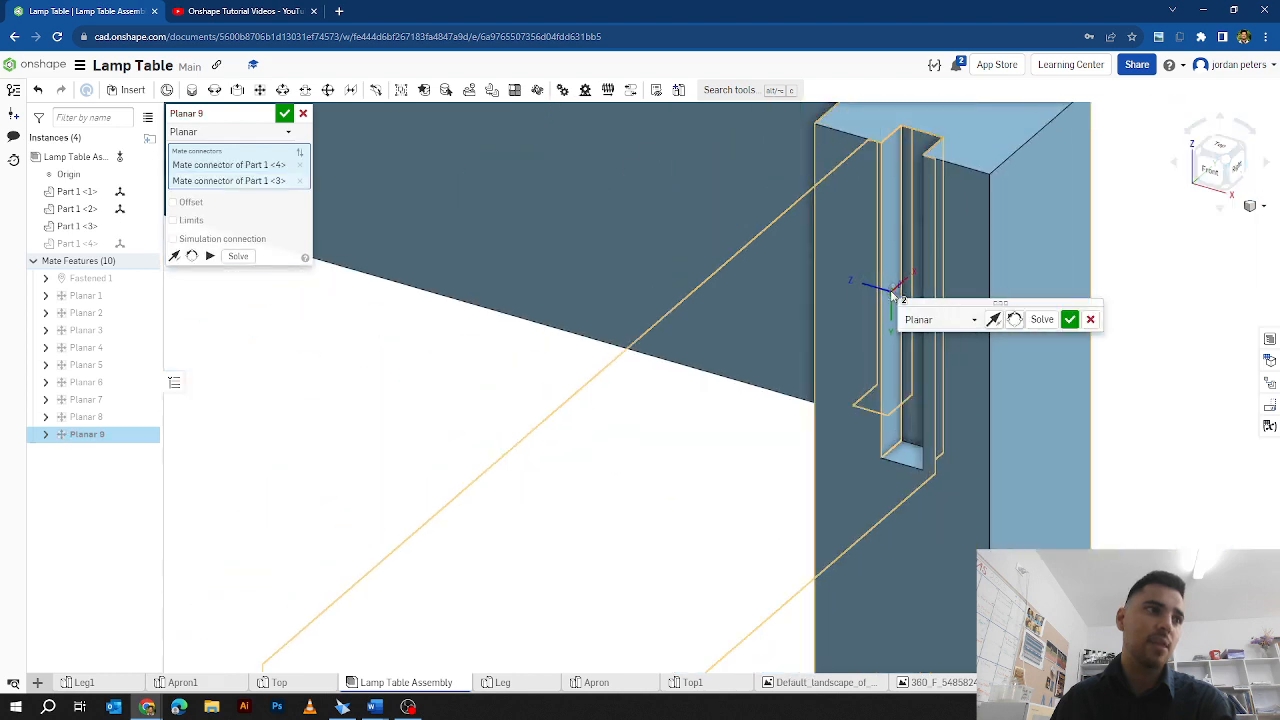
click(1069, 319)
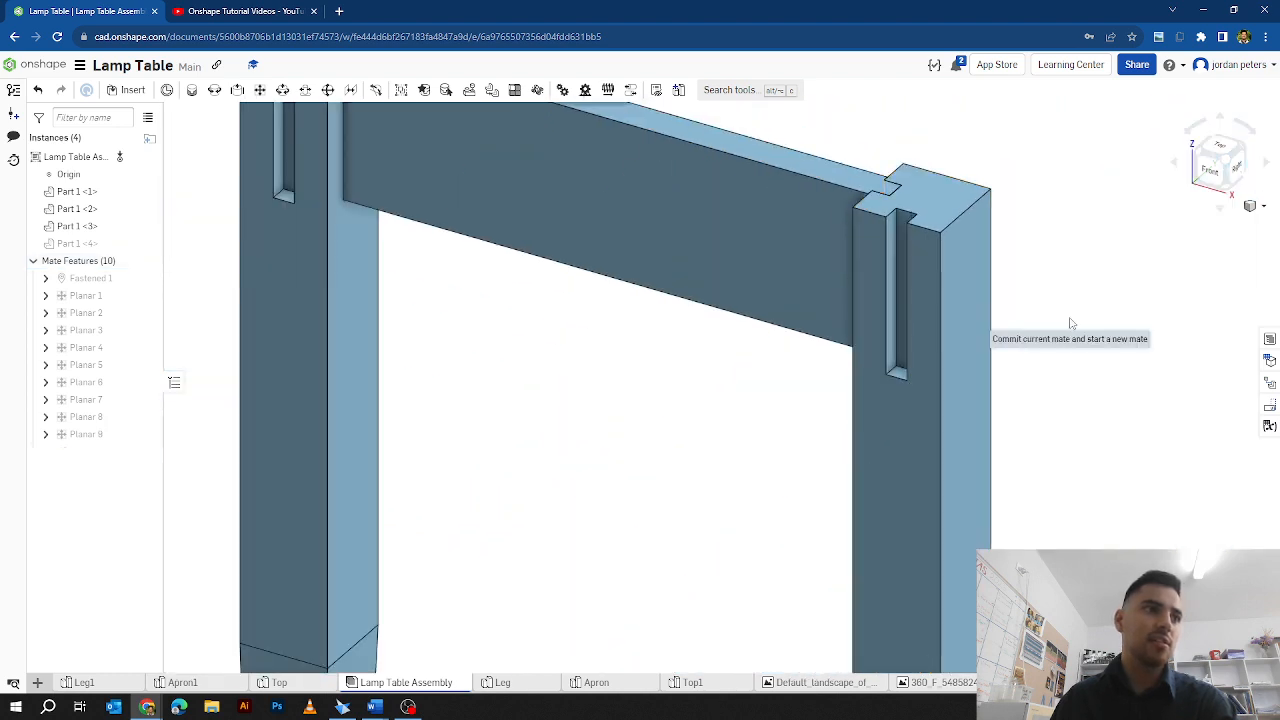
Step: Show the hidden second apron again and cancel the empty planar mate
click(146, 245)
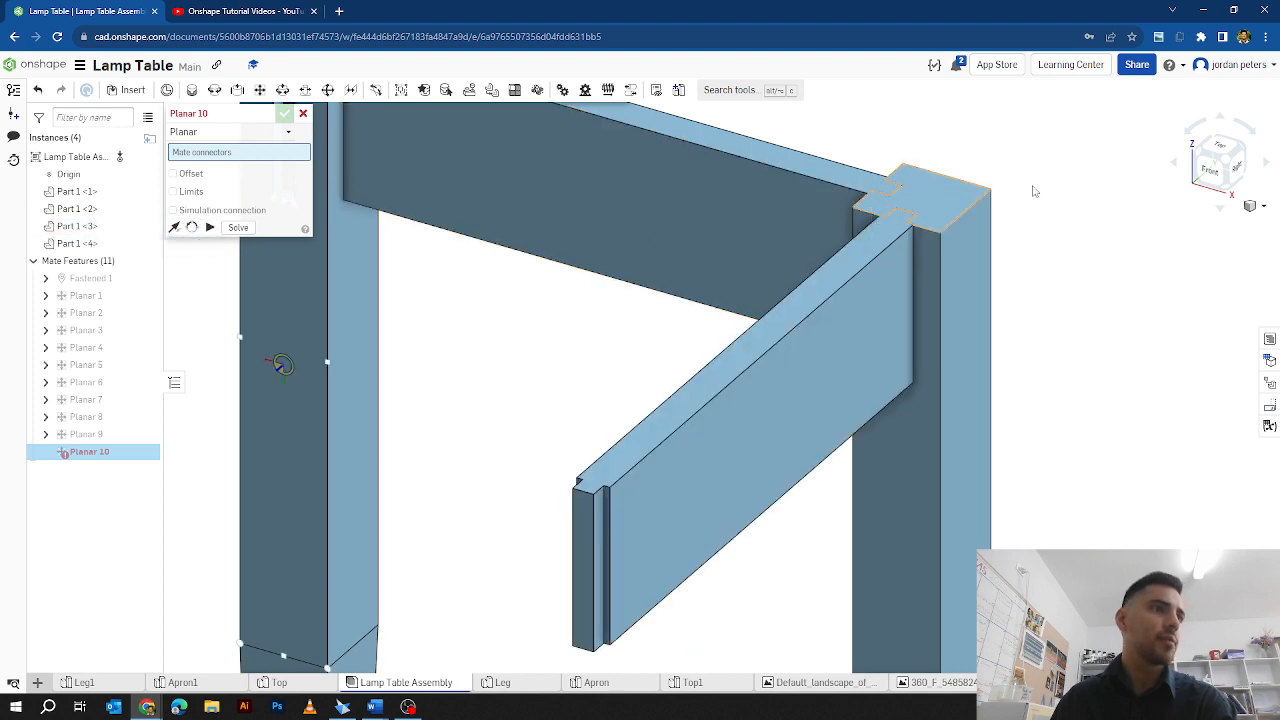
click(1197, 157)
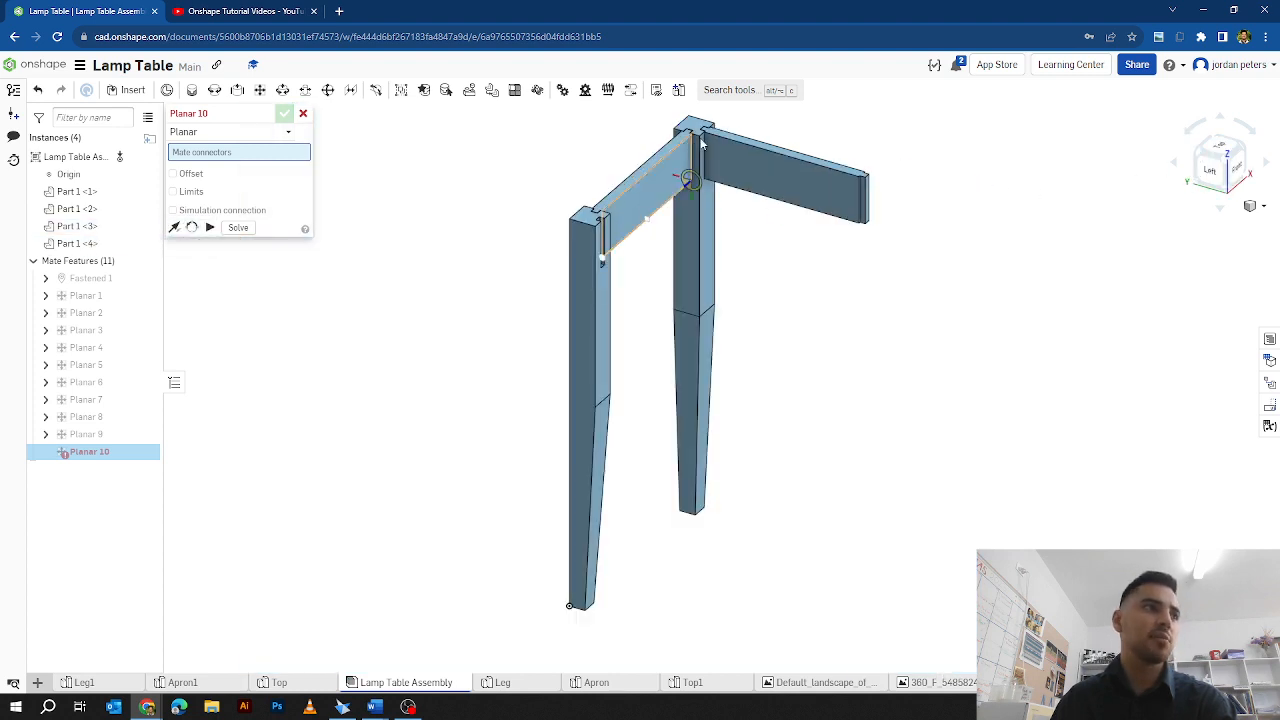
scroll(692, 151, up, 4)
scroll(693, 160, down, 4)
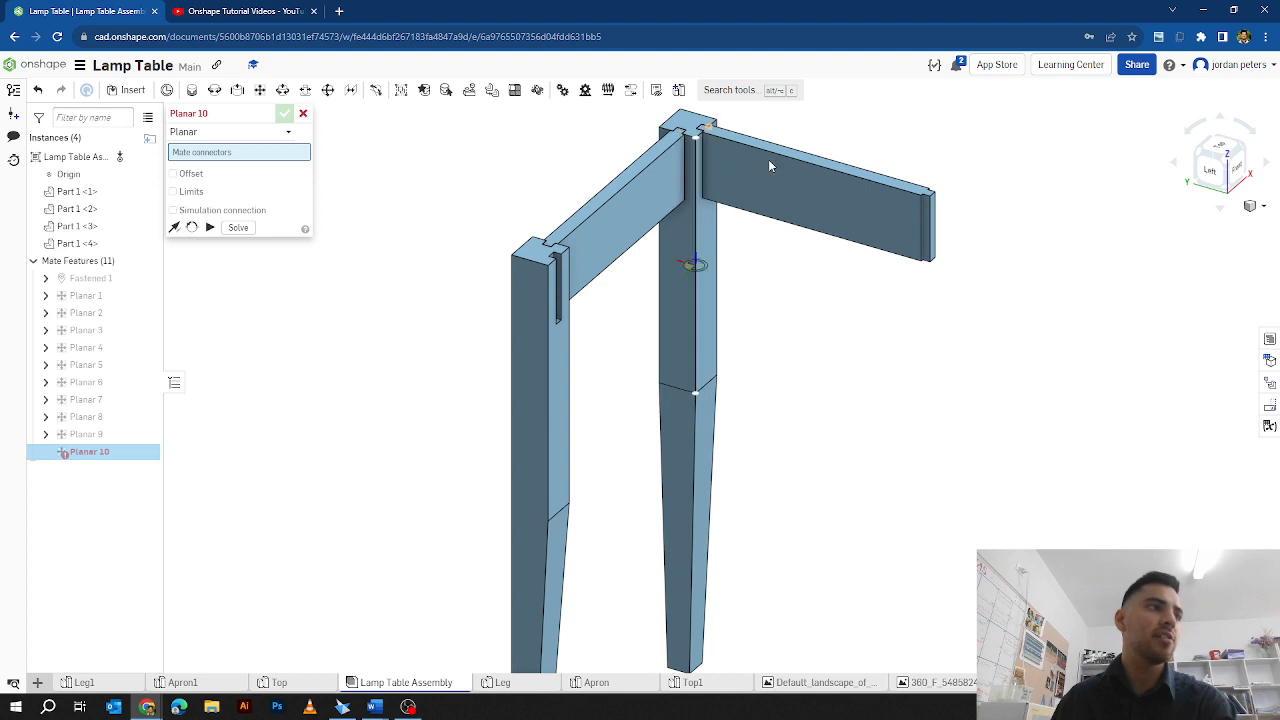
scroll(899, 141, up, 2)
scroll(905, 219, up, 1)
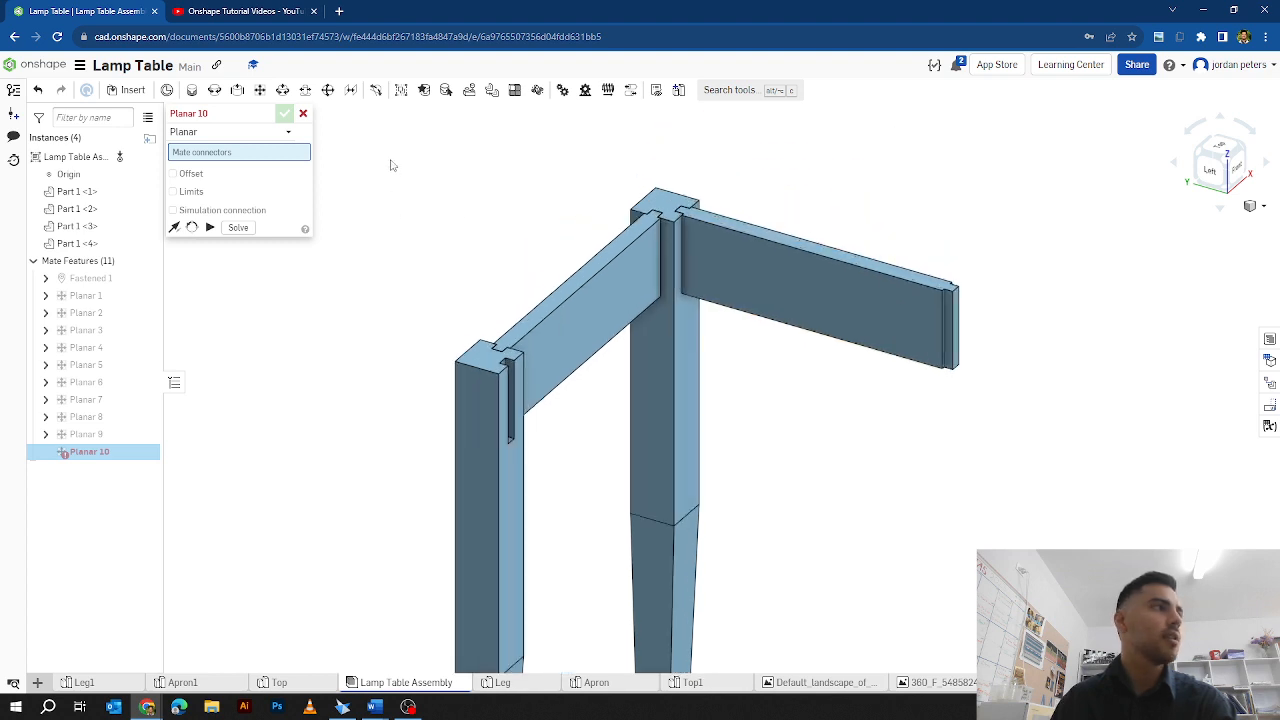
click(303, 114)
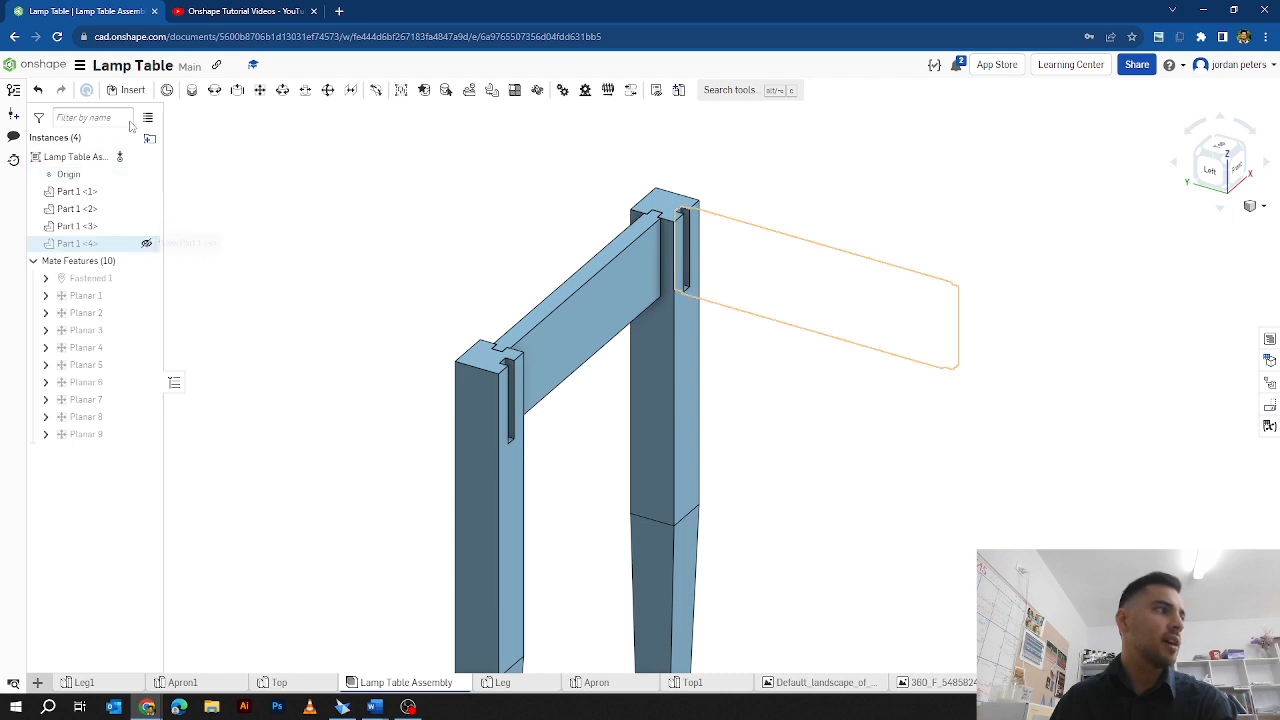
Step: Insert another Leg1 part and place it in free space beyond the second apron's open end
click(128, 91)
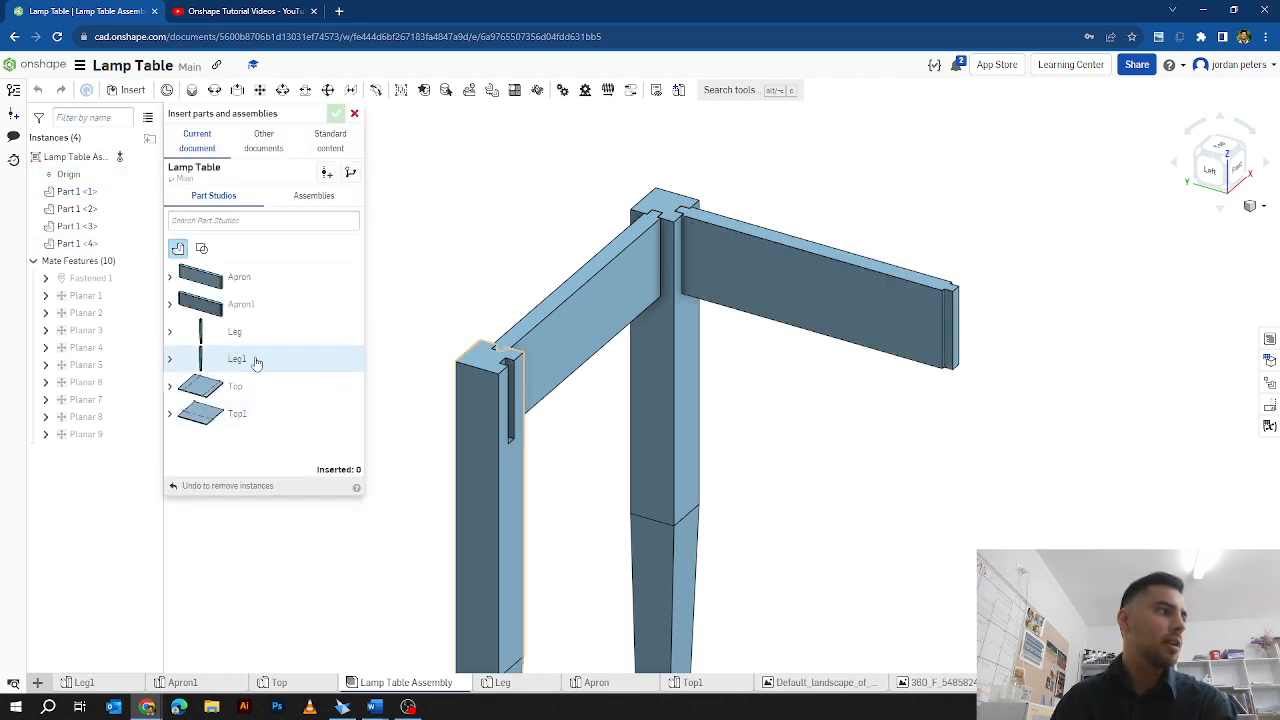
click(256, 362)
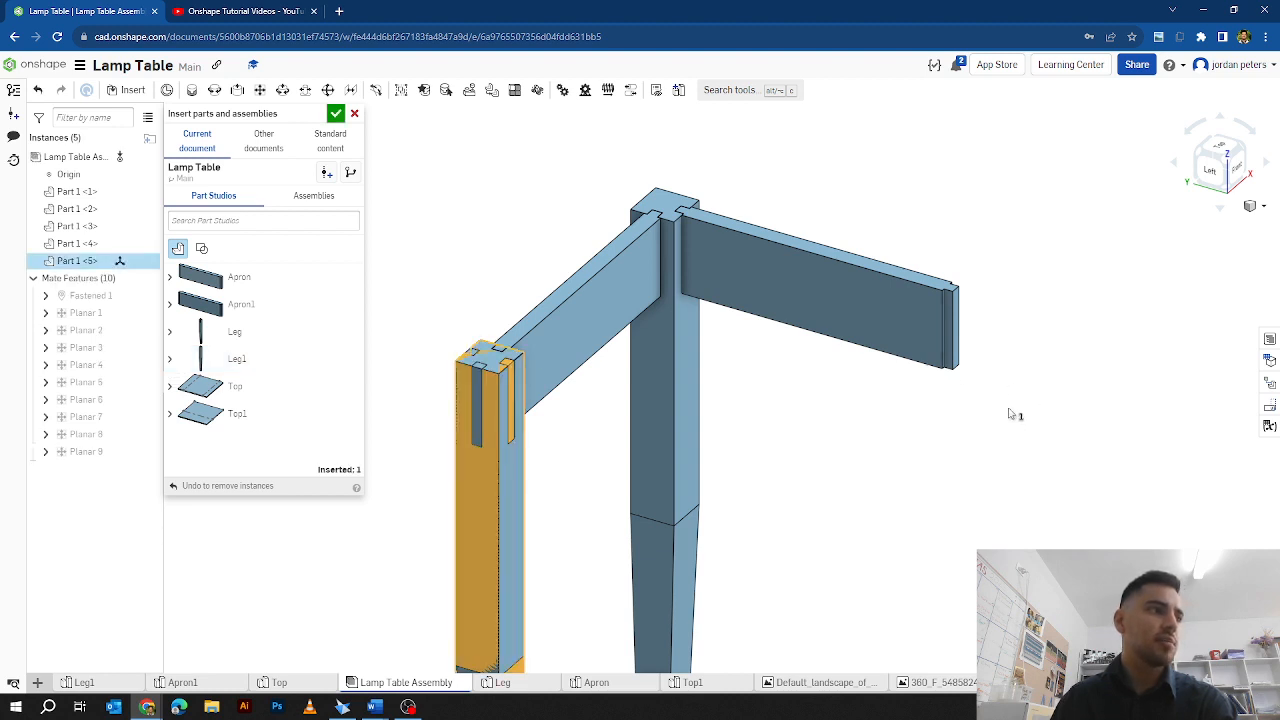
scroll(1010, 415, down, 2)
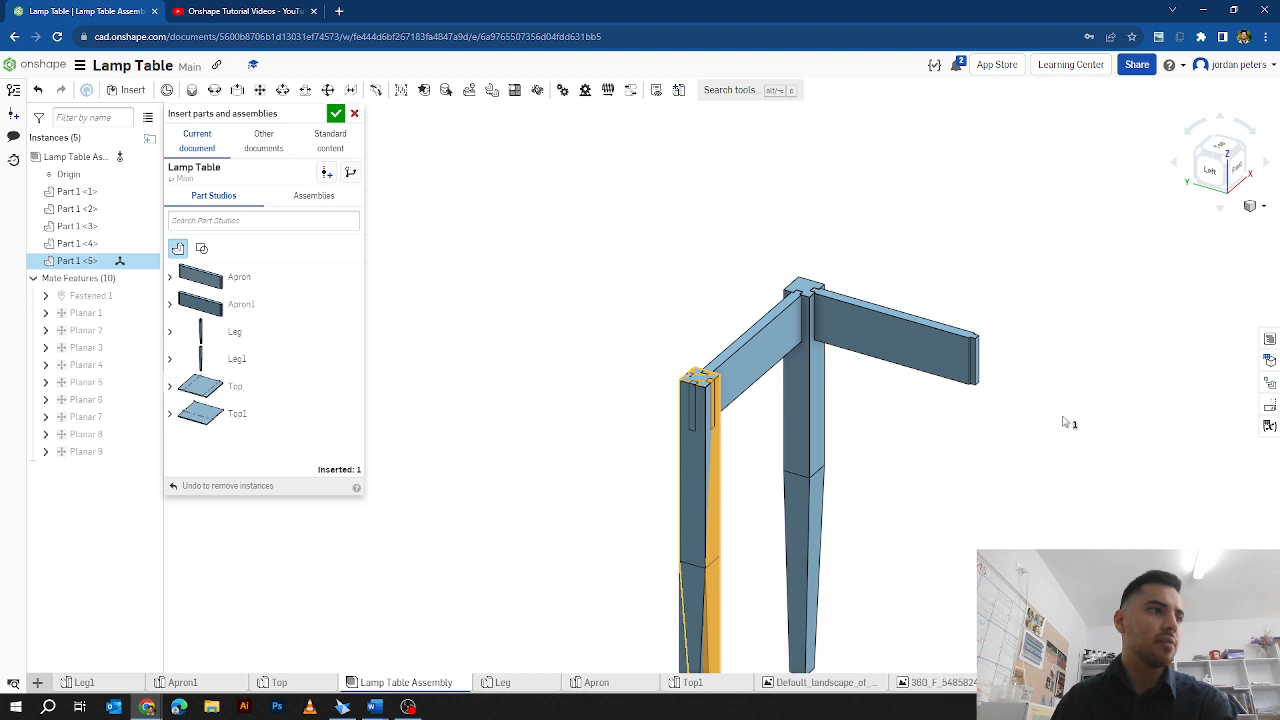
click(1038, 420)
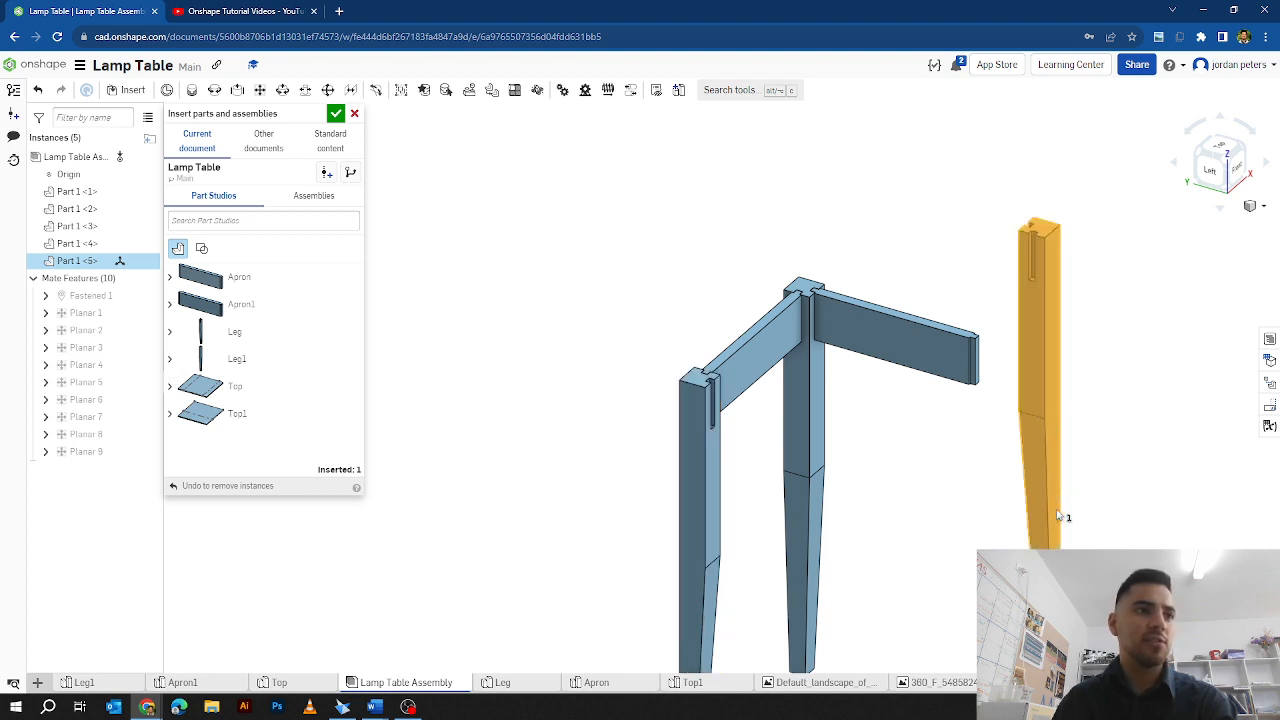
click(336, 114)
Step: Add a planar mate between the back wall of the new leg's slot and the end face of the second apron's open tongue
click(1200, 160)
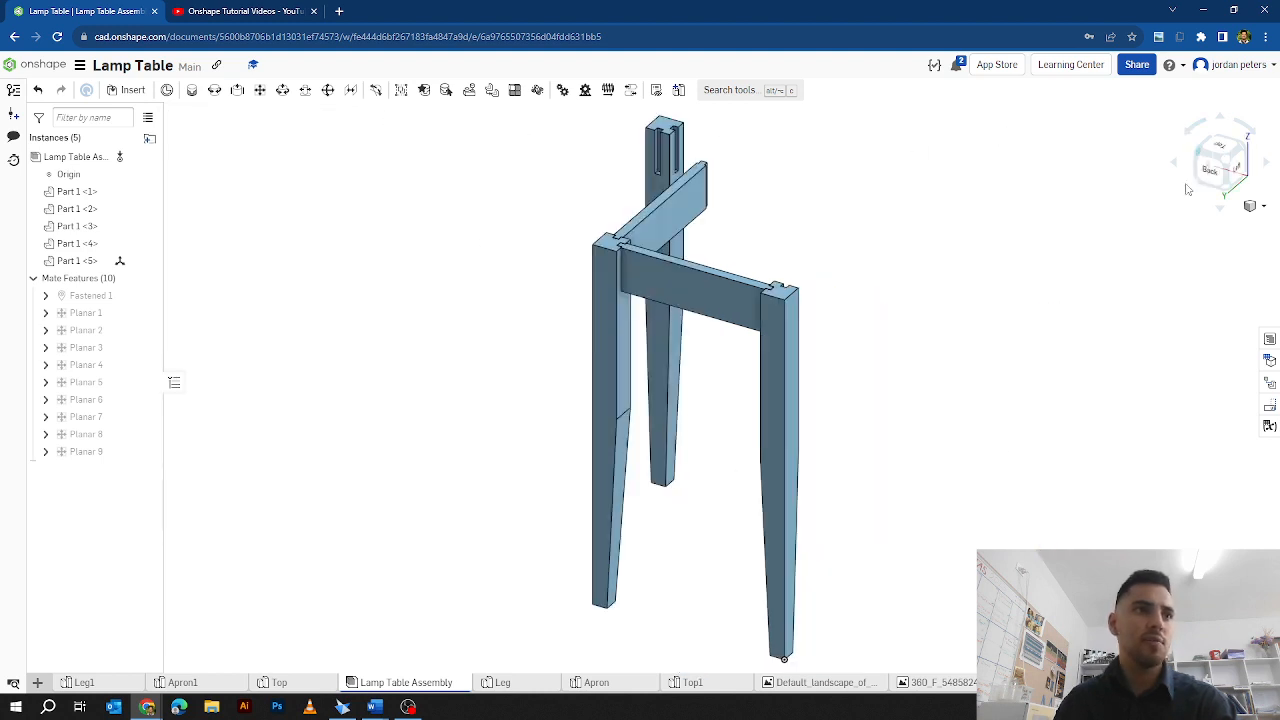
scroll(567, 170, up, 5)
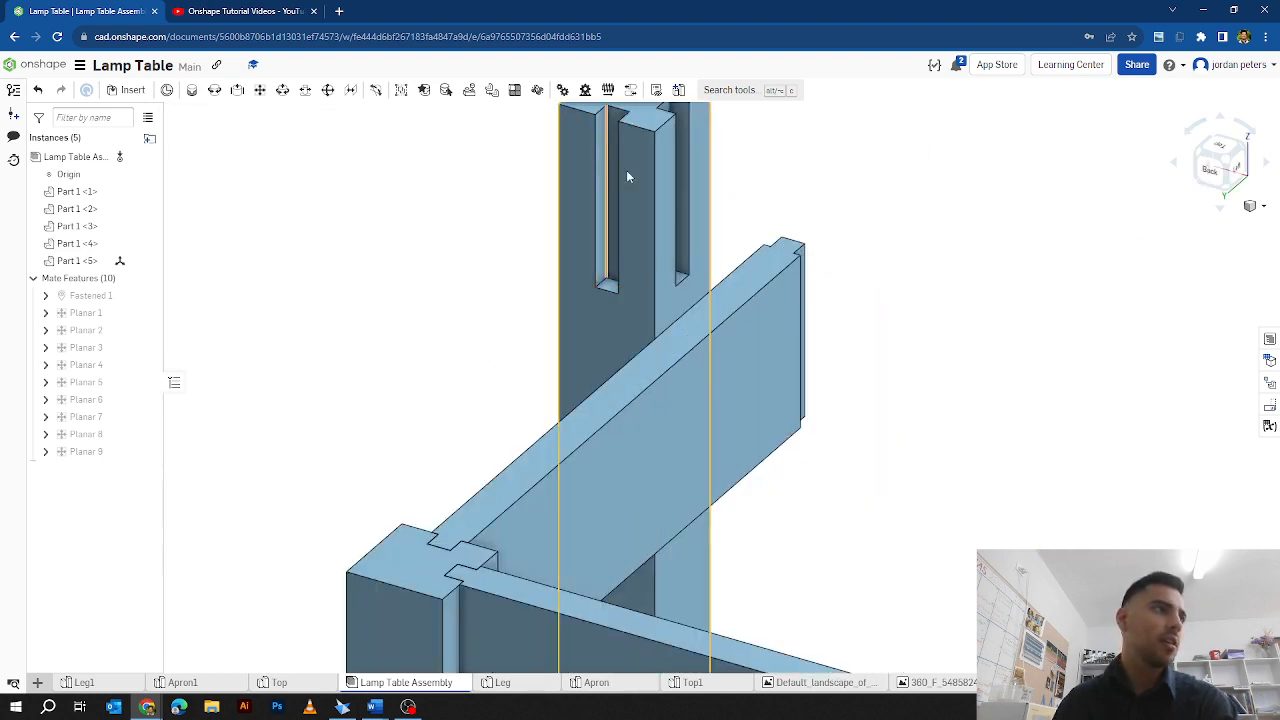
click(259, 89)
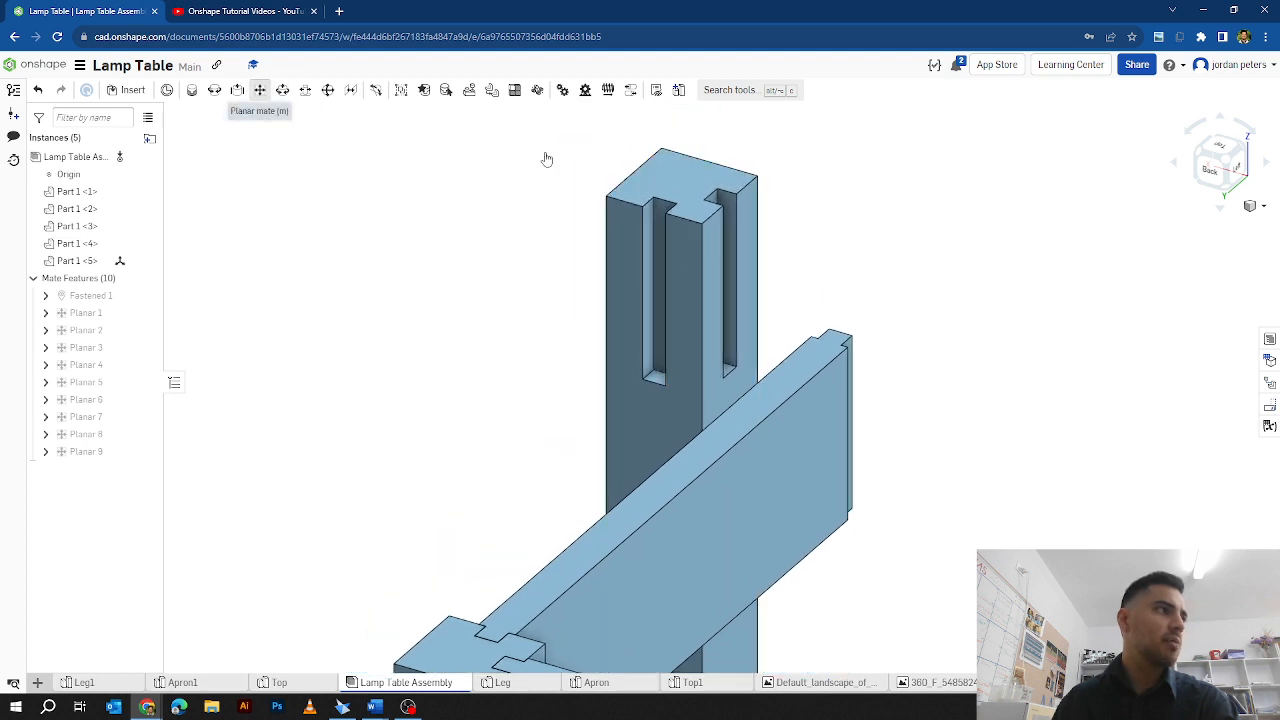
click(660, 232)
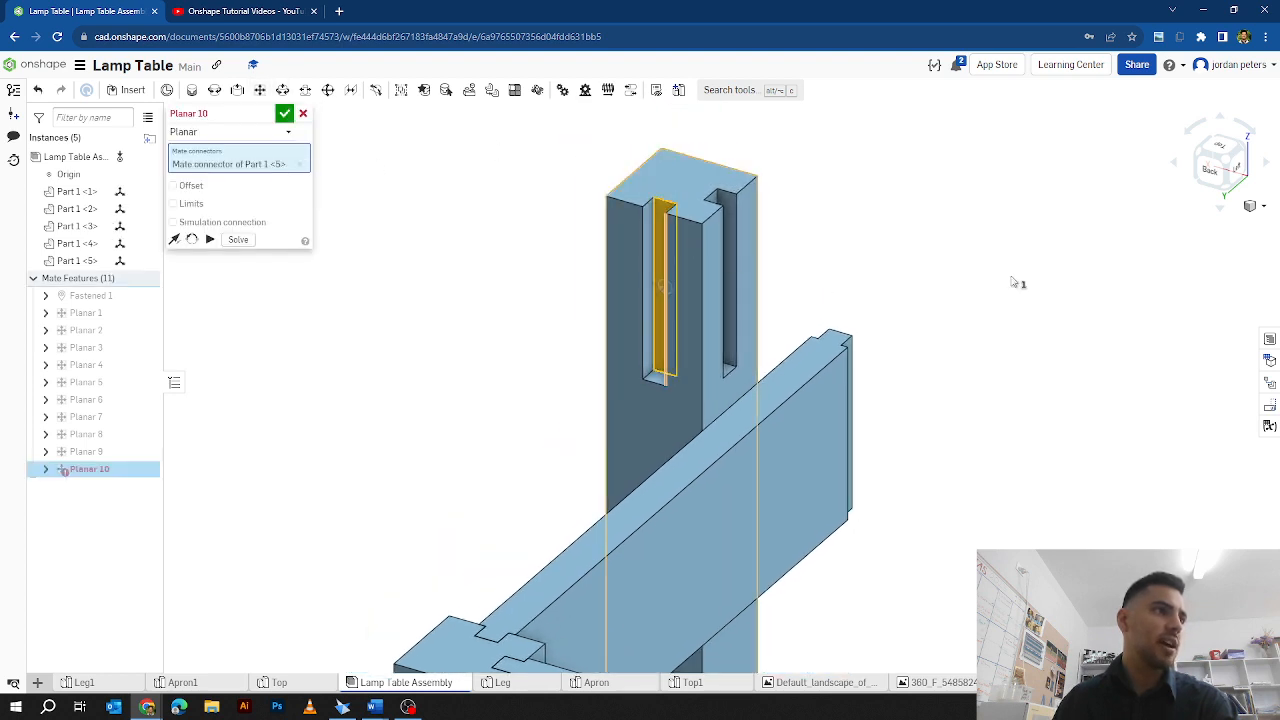
click(1250, 152)
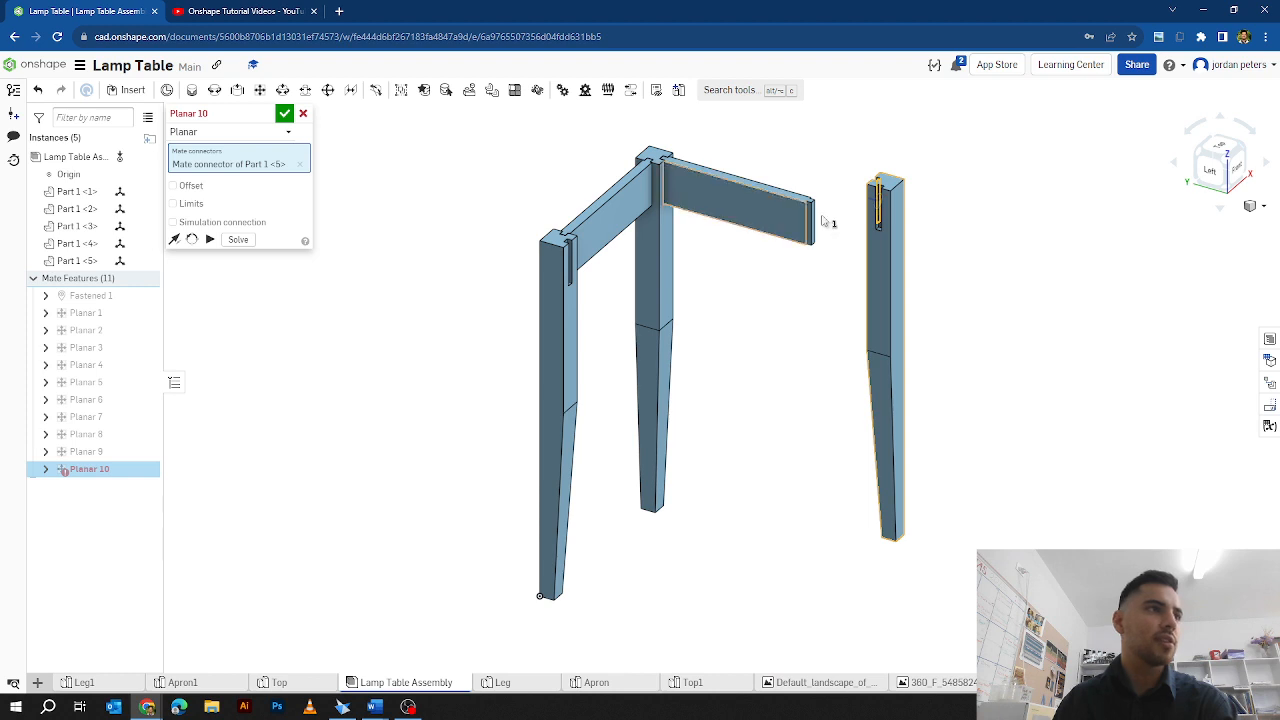
scroll(825, 230, up, 6)
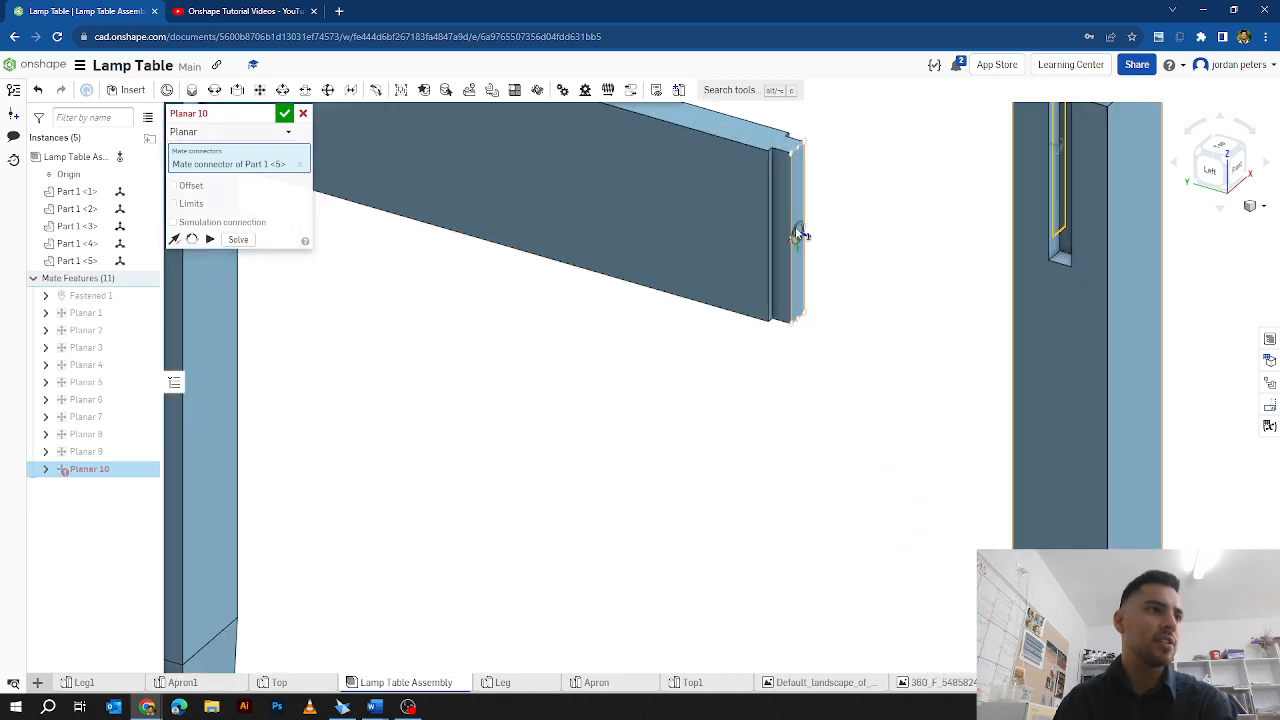
click(800, 234)
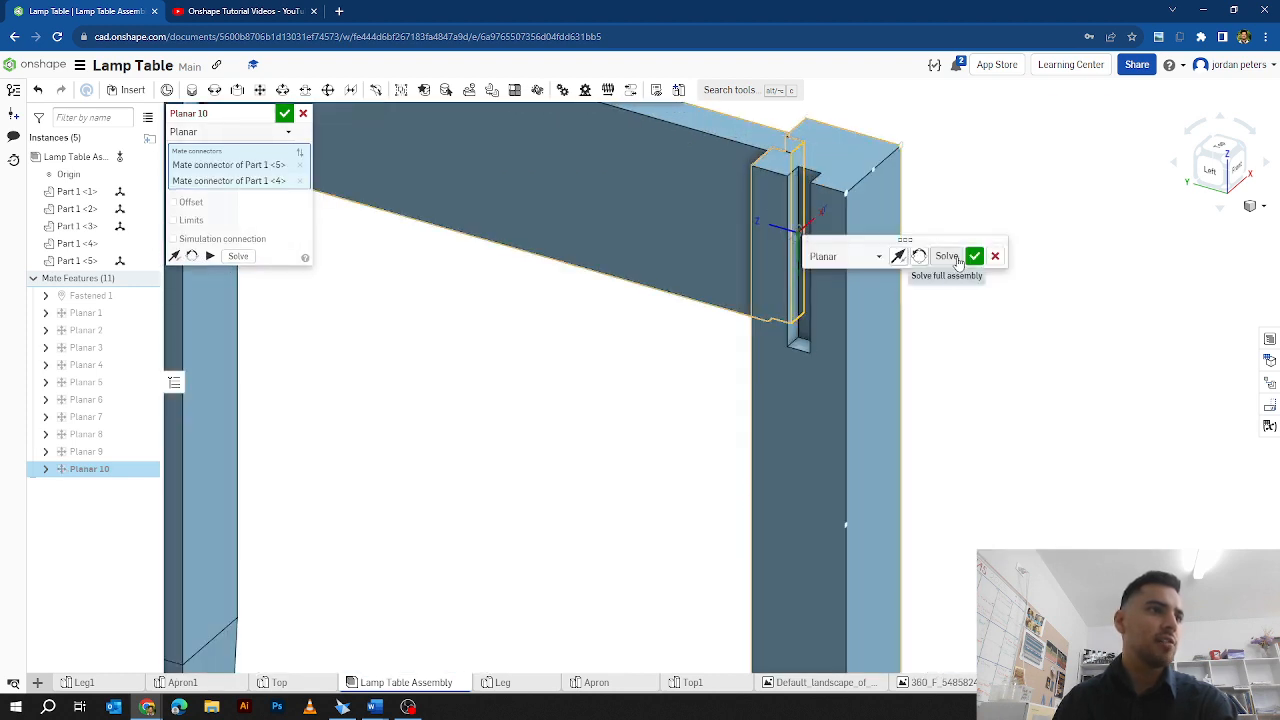
click(974, 256)
Step: Add a planar mate between the new leg's top face and the second apron's top face
scroll(857, 166, down, 2)
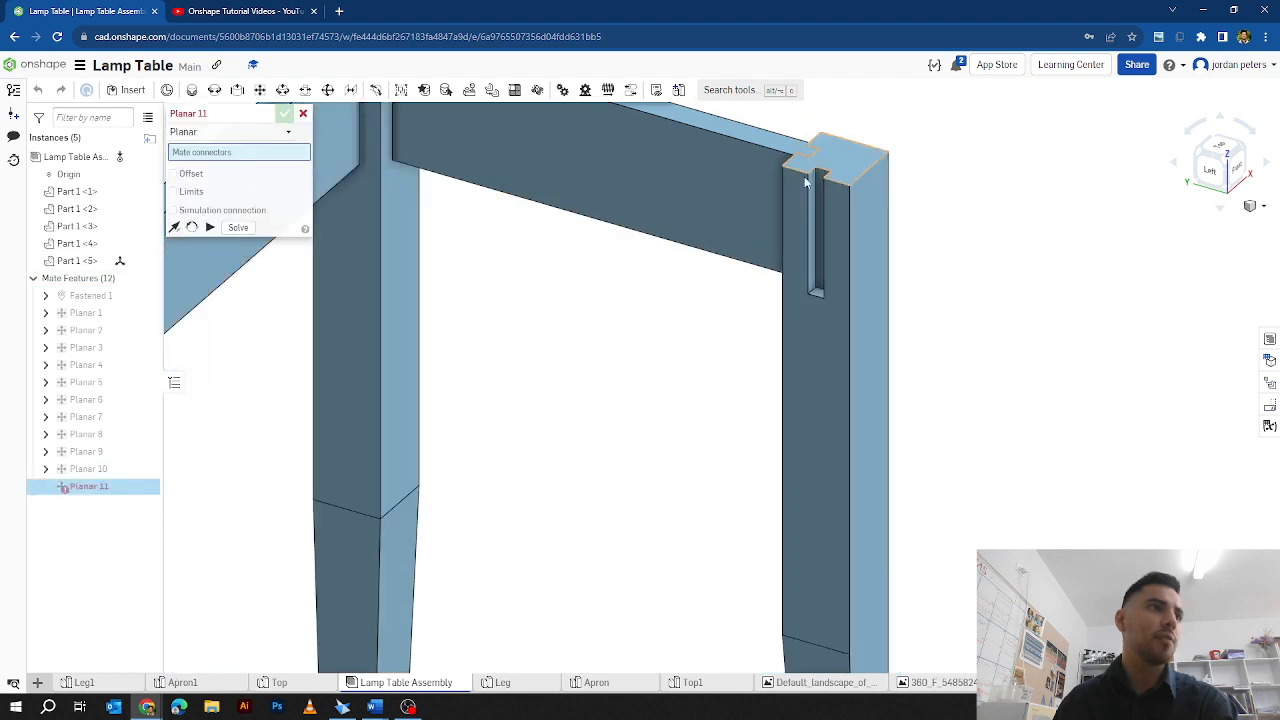
scroll(893, 358, down, 3)
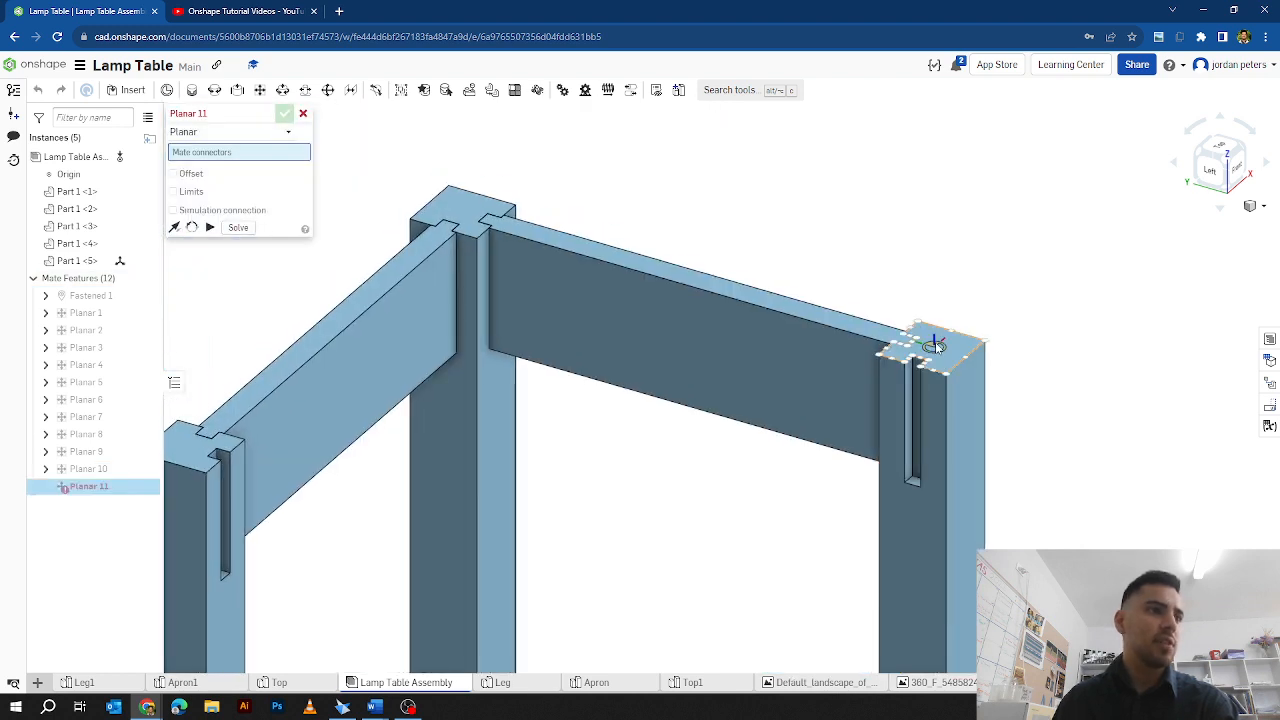
click(933, 345)
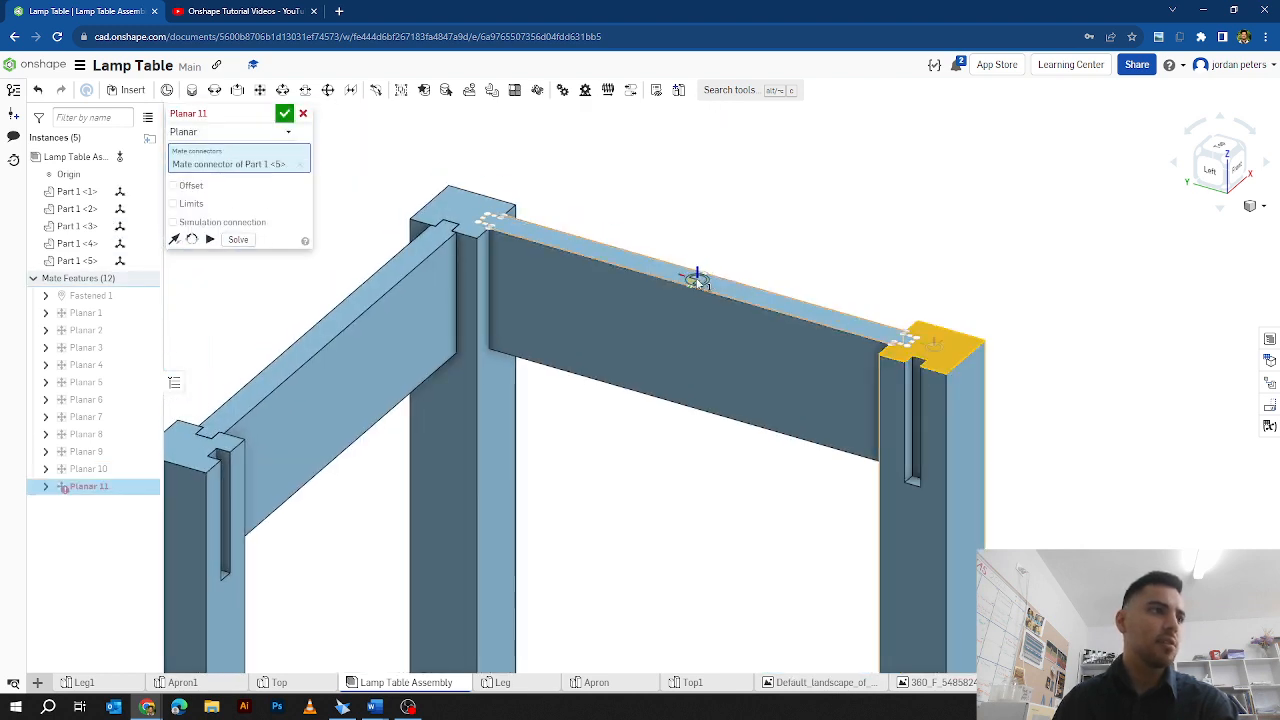
click(697, 281)
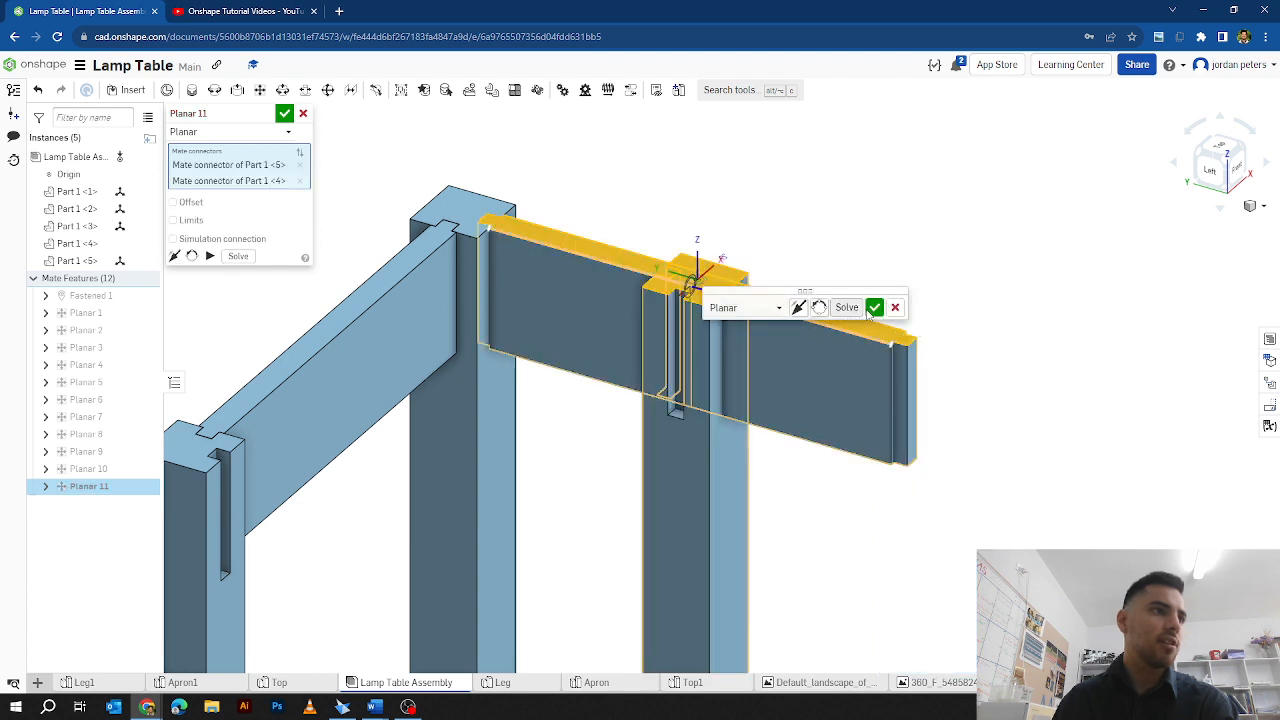
click(874, 307)
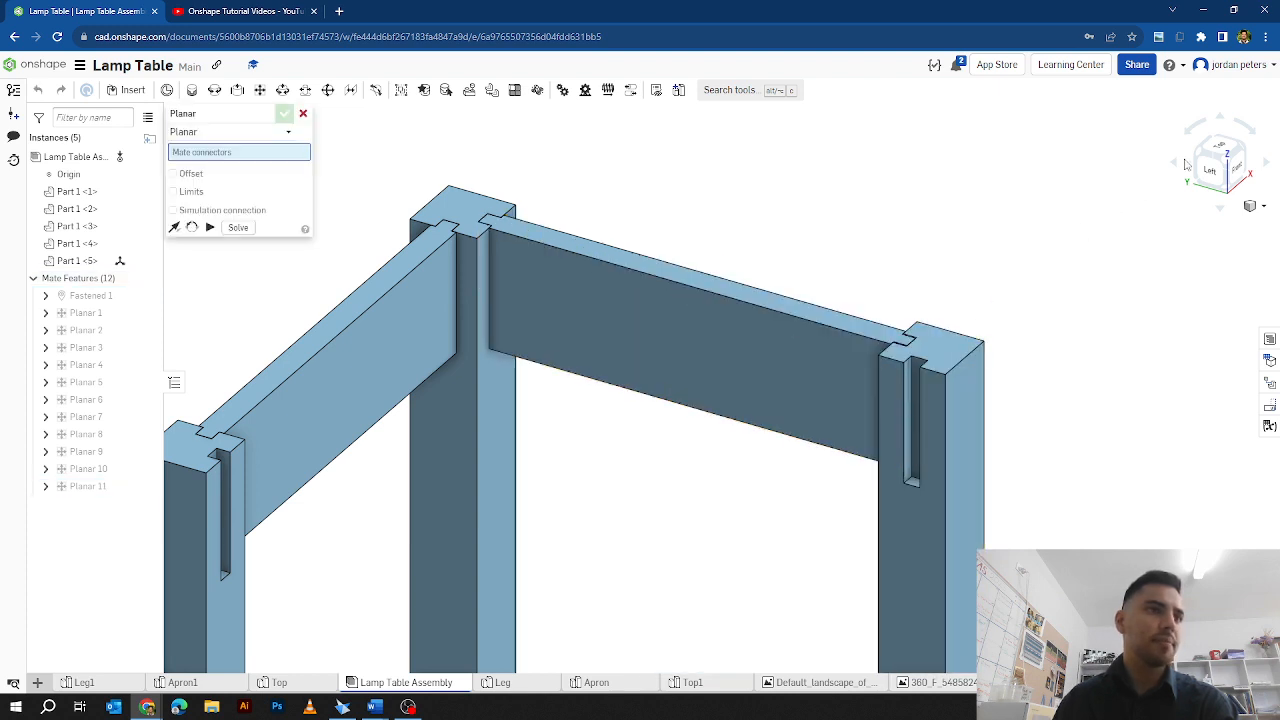
Step: Hide the third leg and choose the side face of the second apron's tongue as the first face of another planar mate
click(1200, 155)
scroll(742, 198, up, 10)
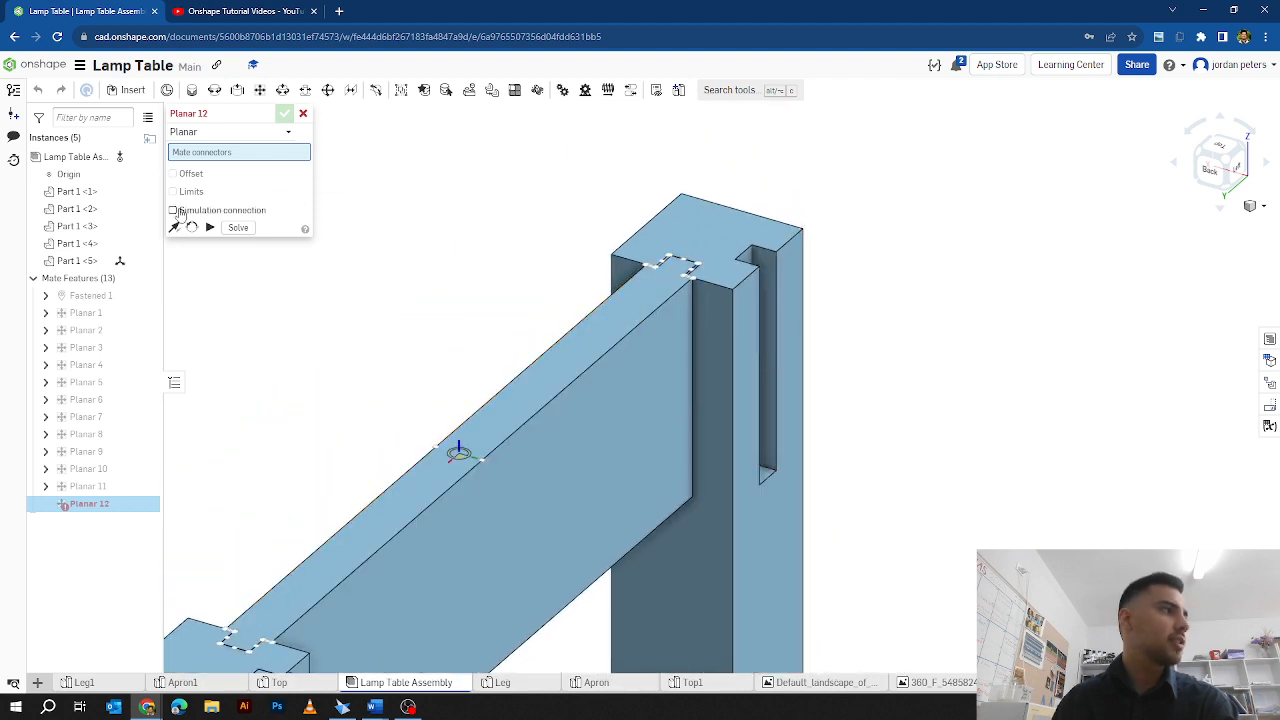
click(149, 259)
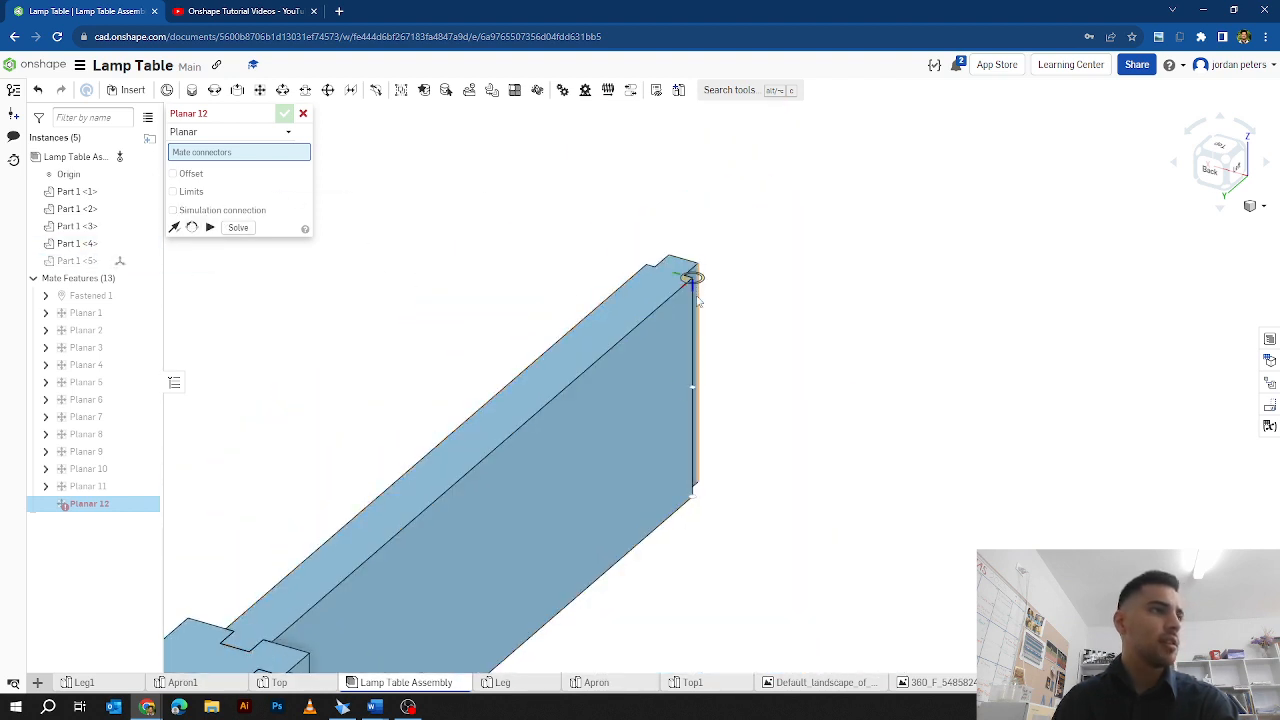
scroll(696, 292, up, 3)
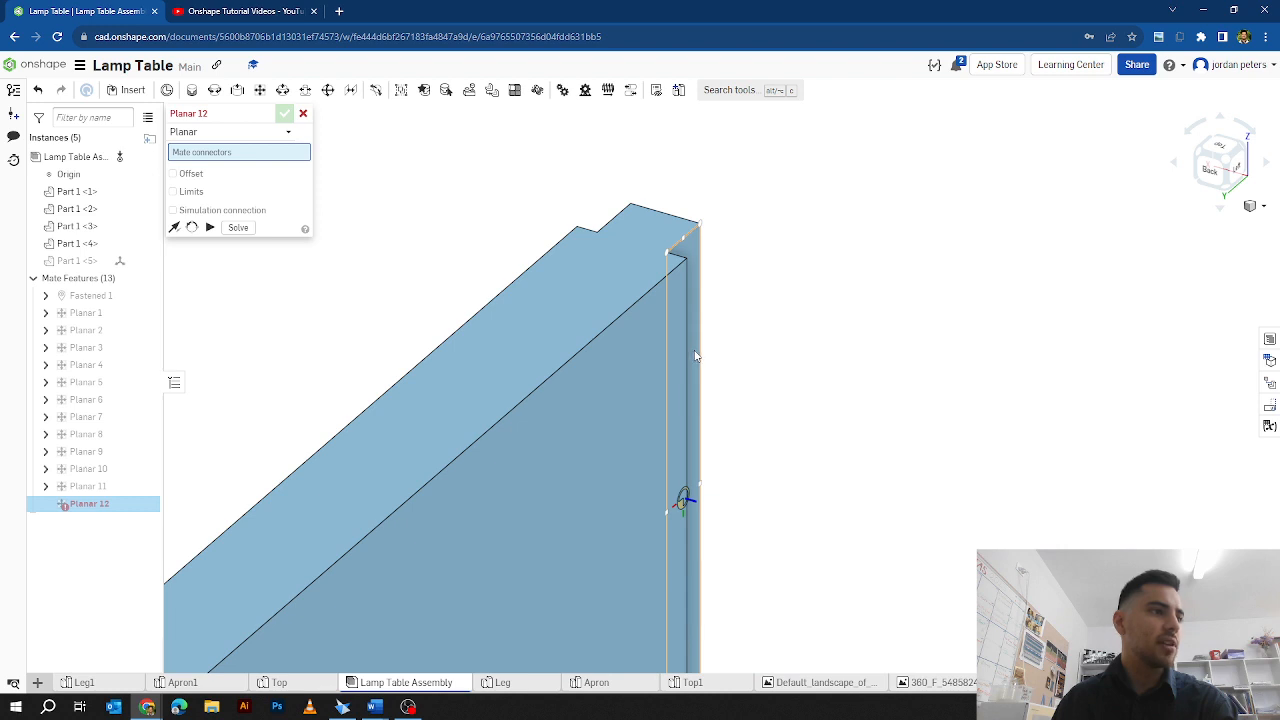
click(696, 356)
scroll(696, 356, down, 3)
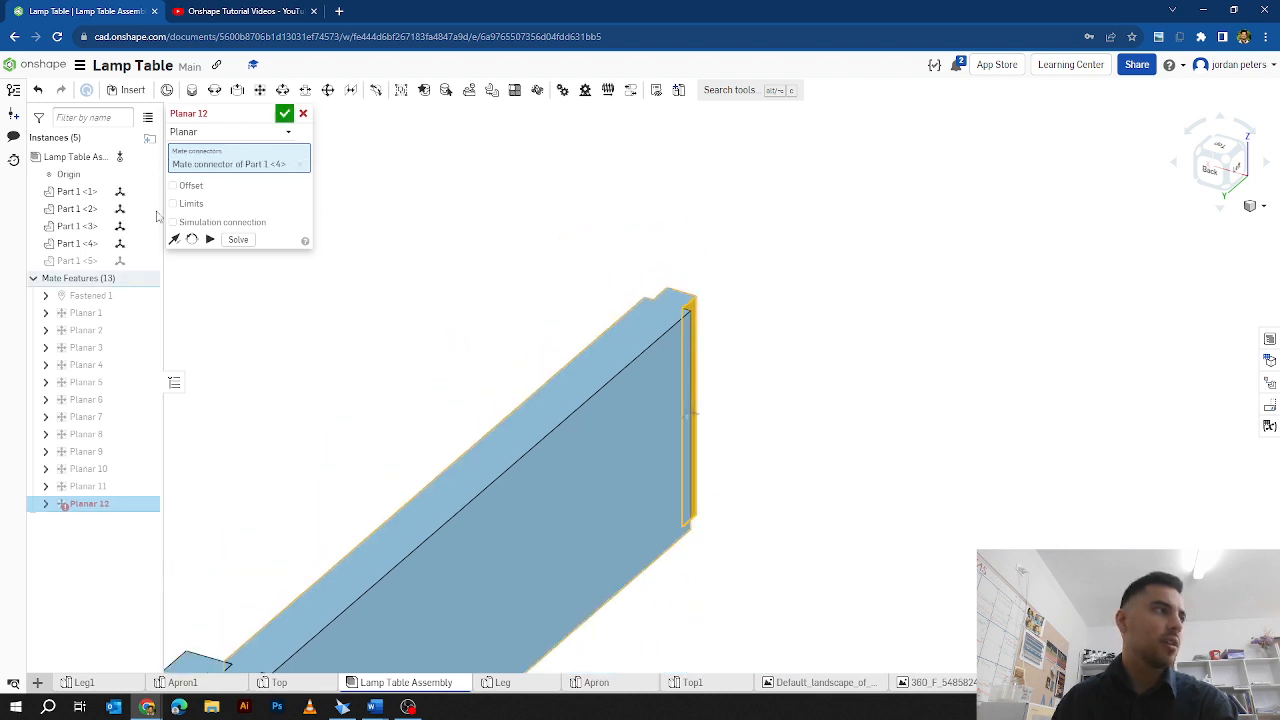
Step: Show the third leg, hide the second apron, choose the leg slot's matching side wall as the second face and accept the planar mate
click(147, 260)
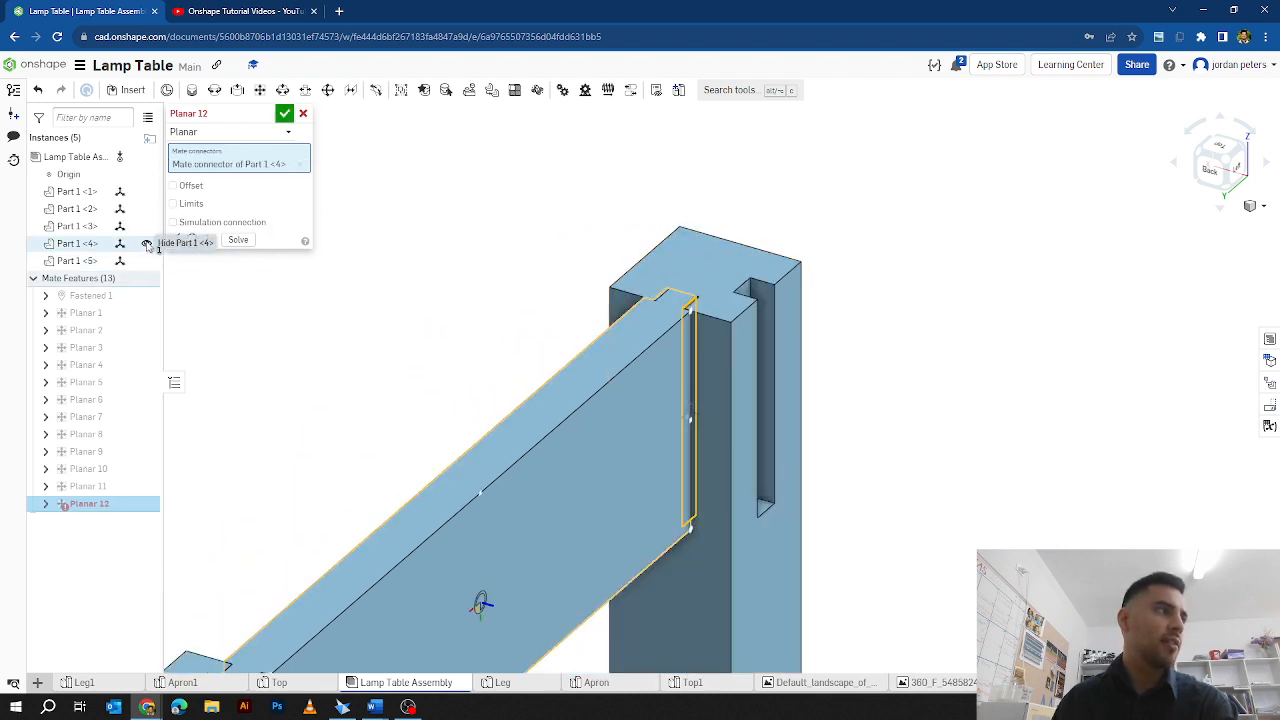
click(1199, 153)
scroll(593, 232, up, 5)
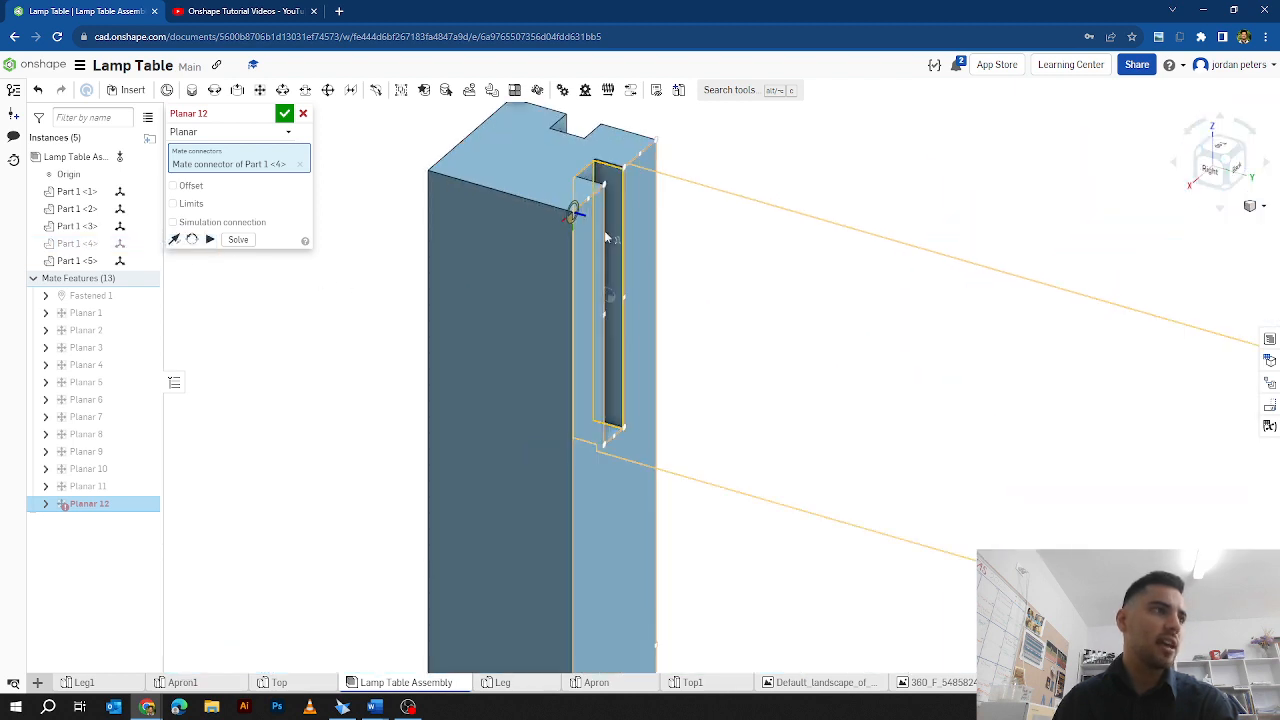
scroll(620, 303, up, 3)
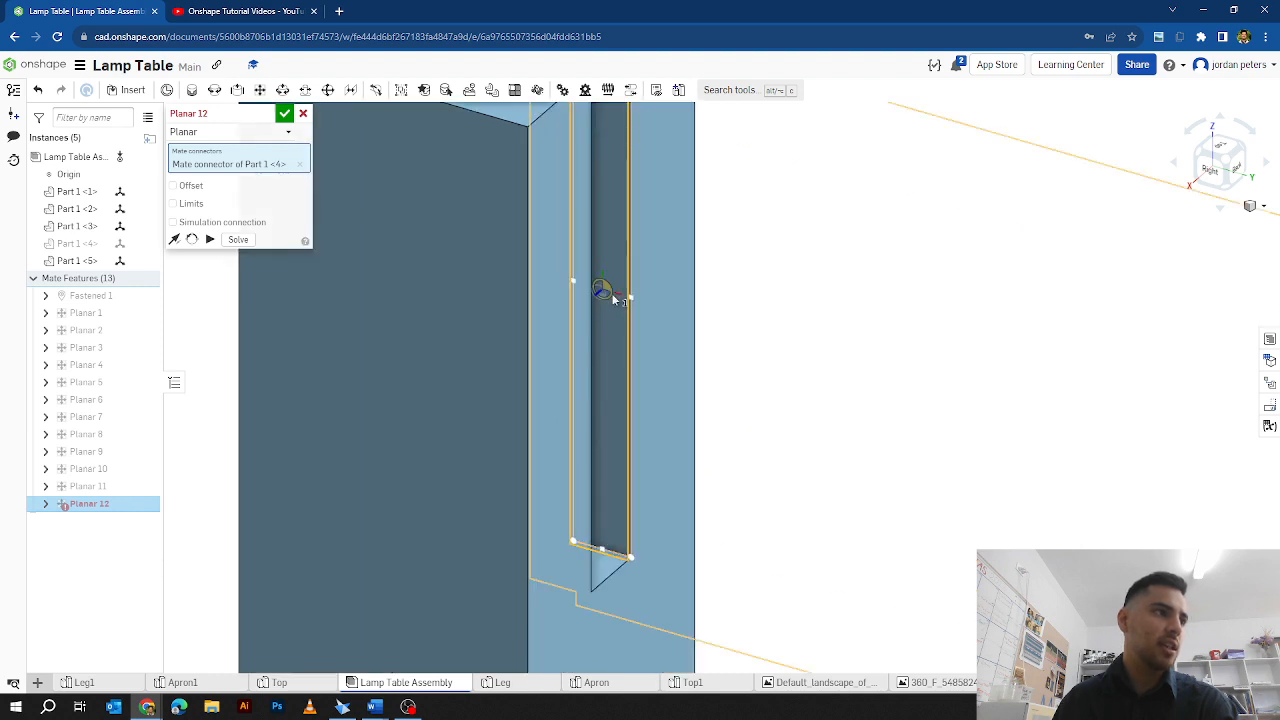
click(614, 299)
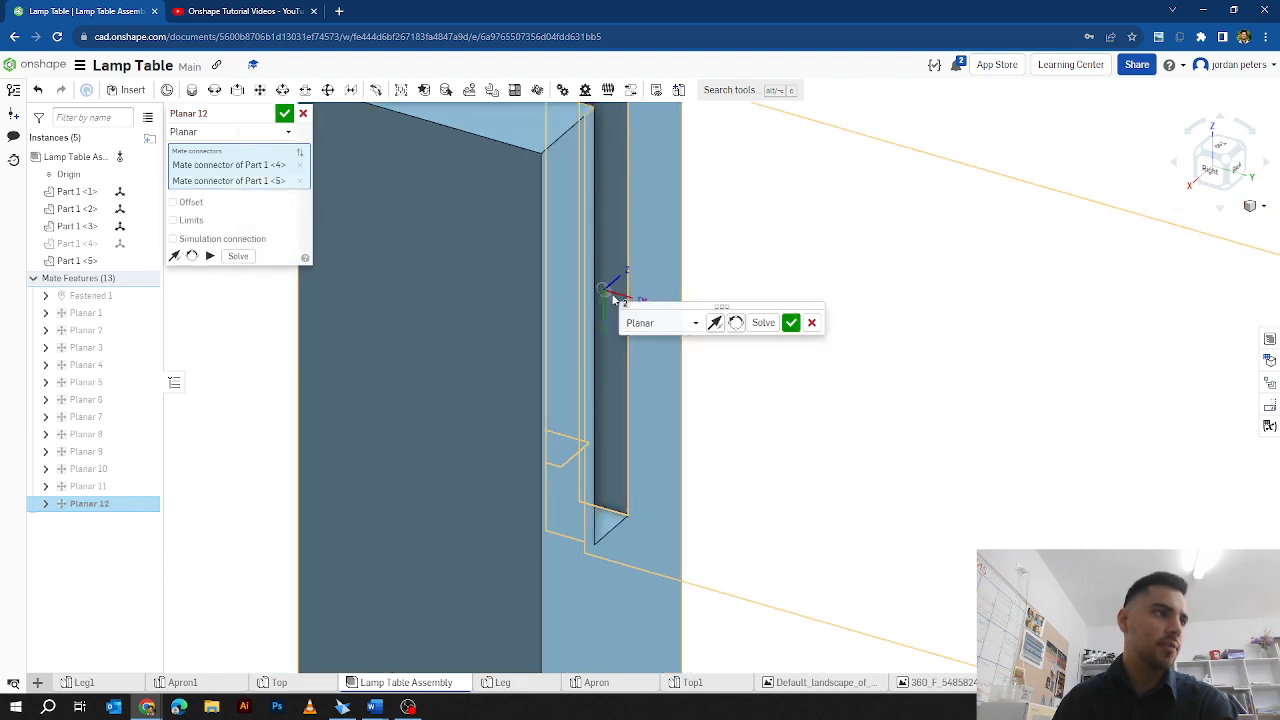
scroll(612, 292, down, 3)
click(790, 322)
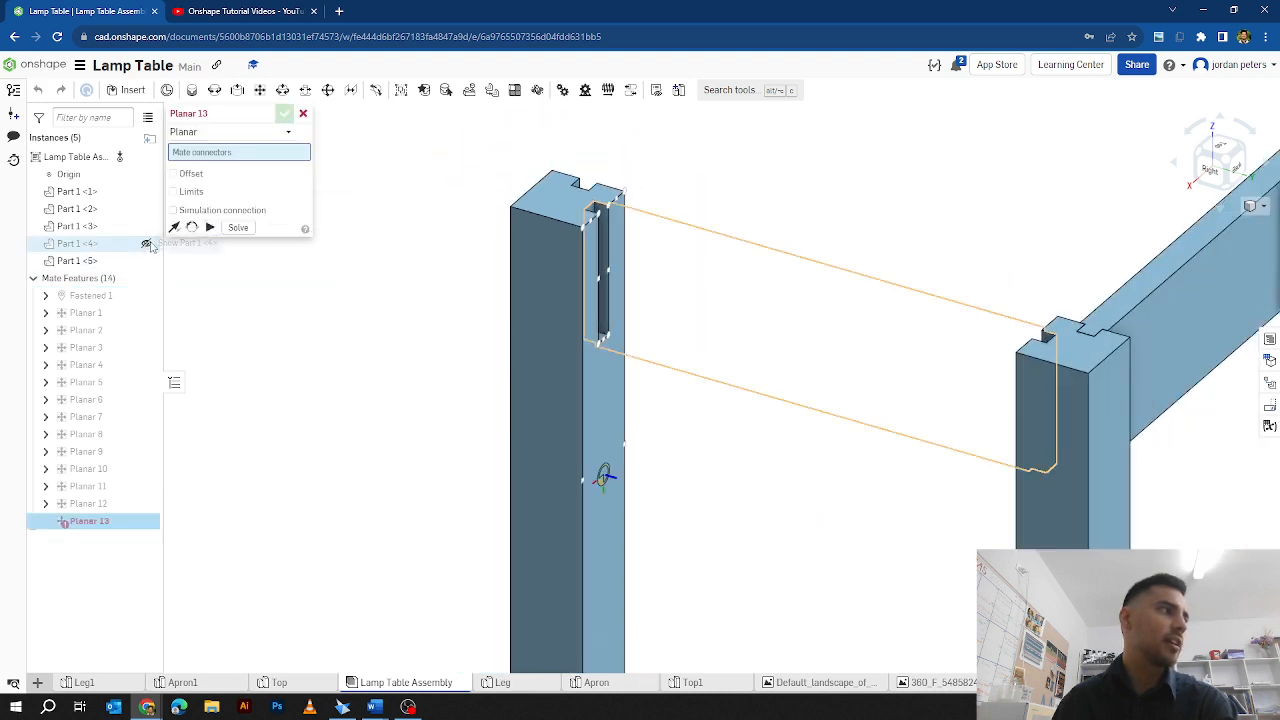
Step: Show the second apron again, check the three joined legs from several sides and cancel the empty planar mate
click(146, 243)
scroll(649, 298, down, 5)
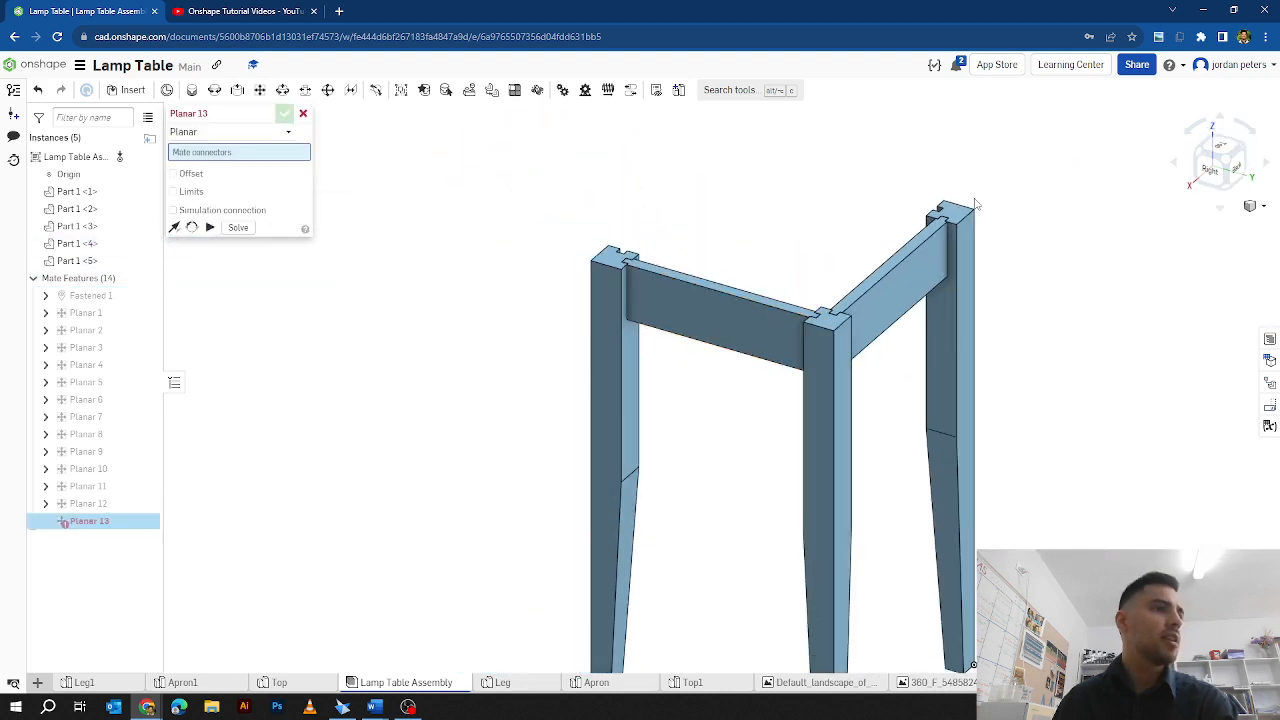
click(1199, 157)
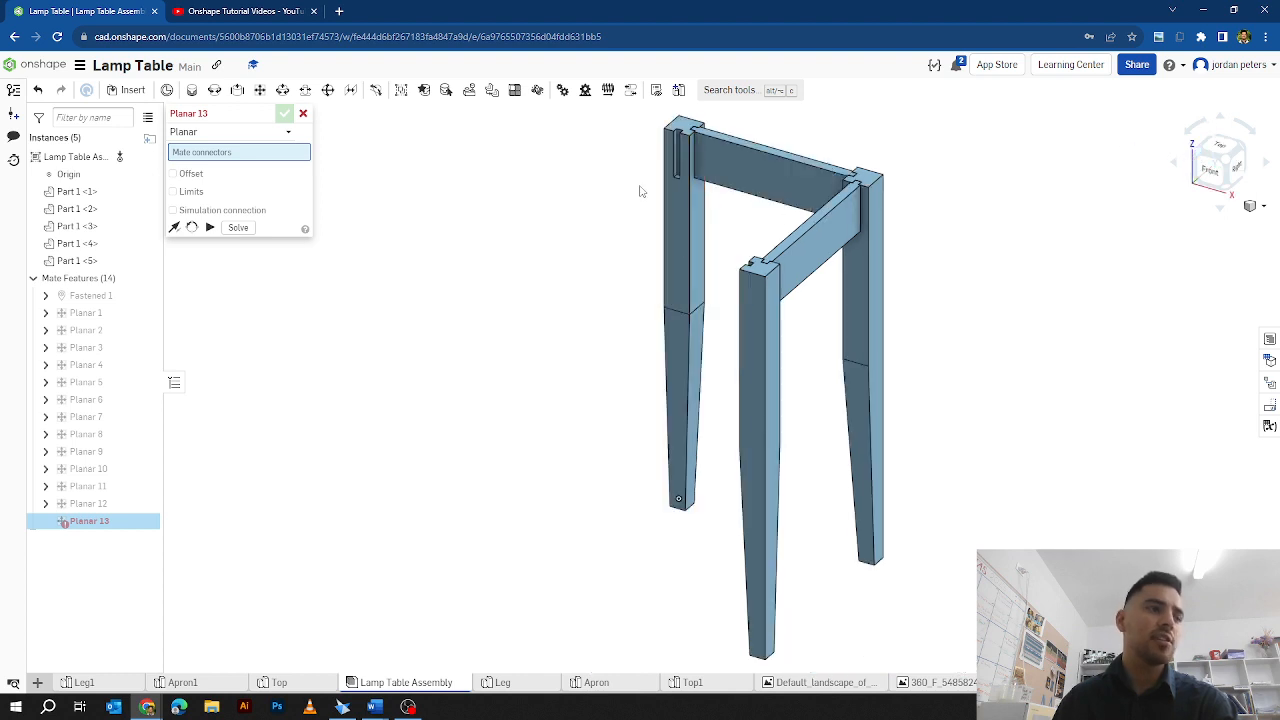
click(1201, 153)
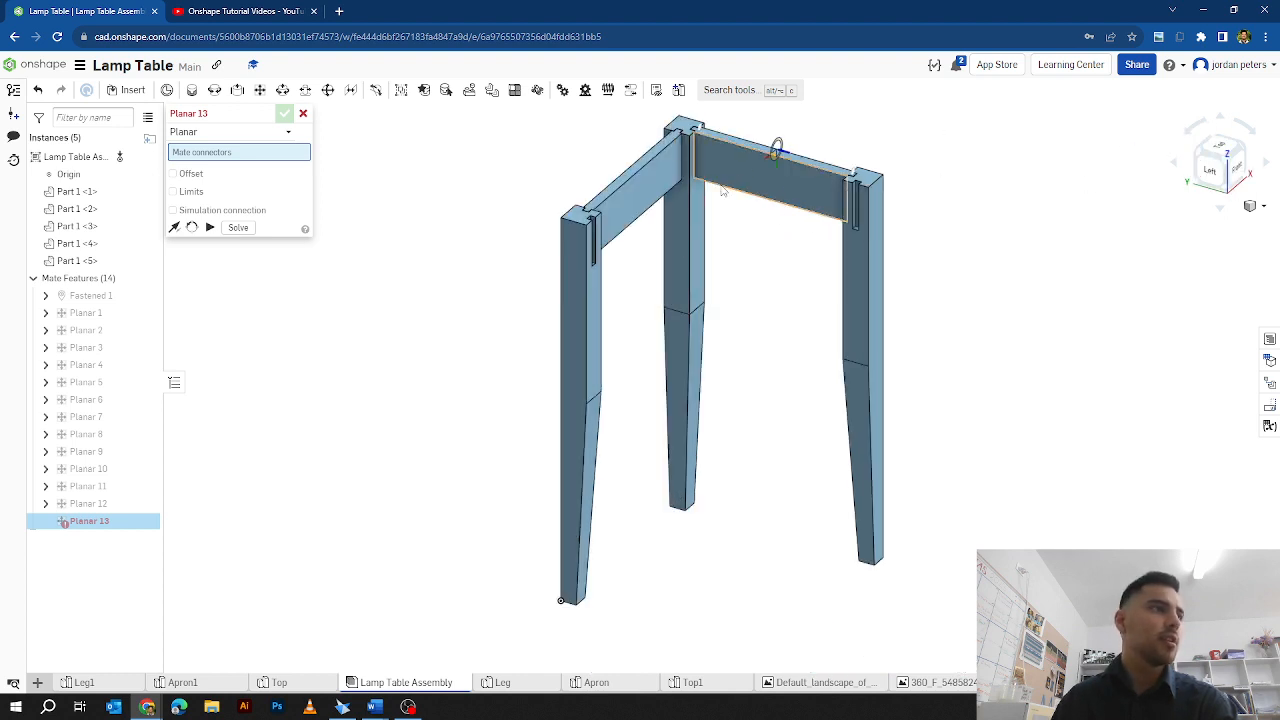
click(1246, 152)
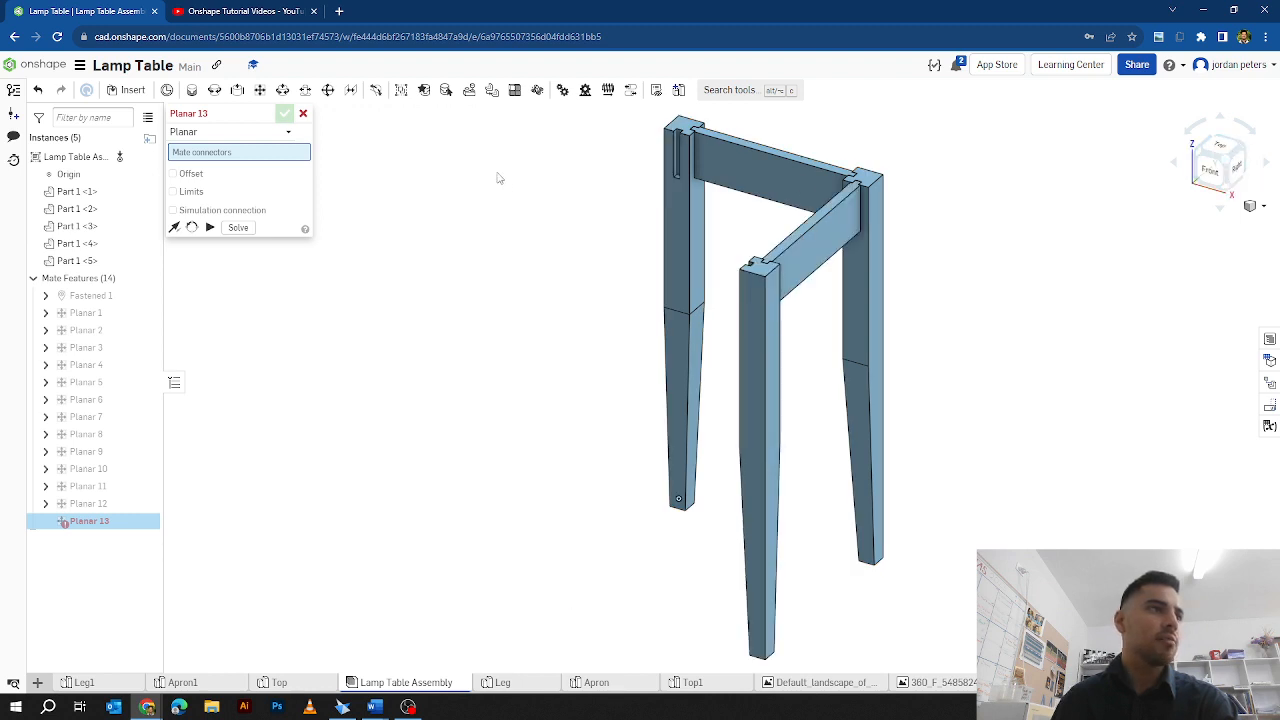
click(304, 114)
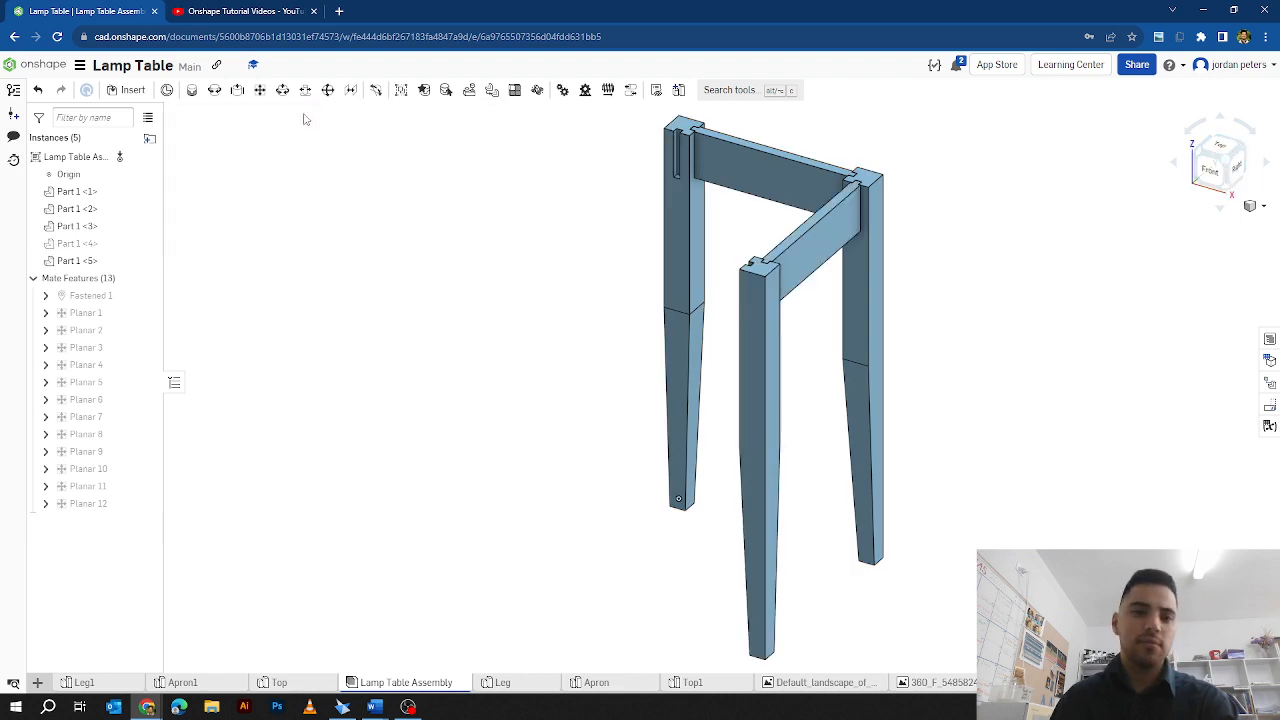
Step: Insert another Apron1 part and place it in free space beside the three joined legs
click(127, 90)
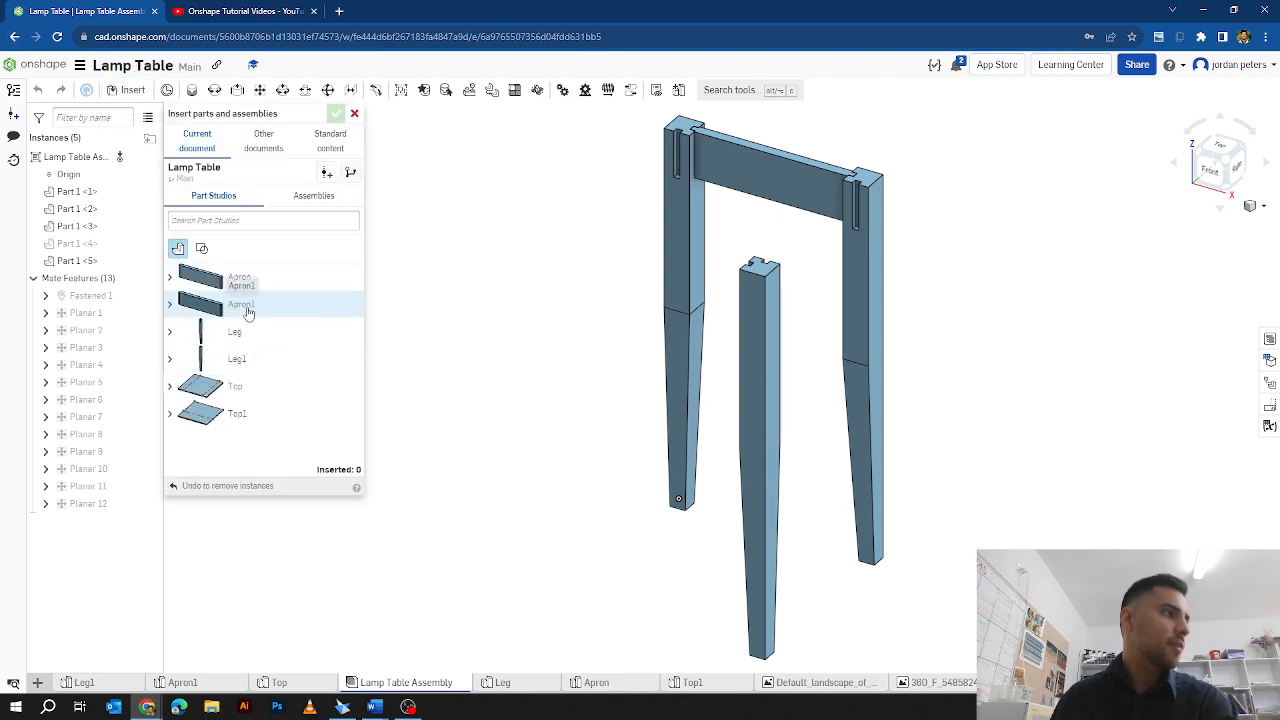
click(269, 316)
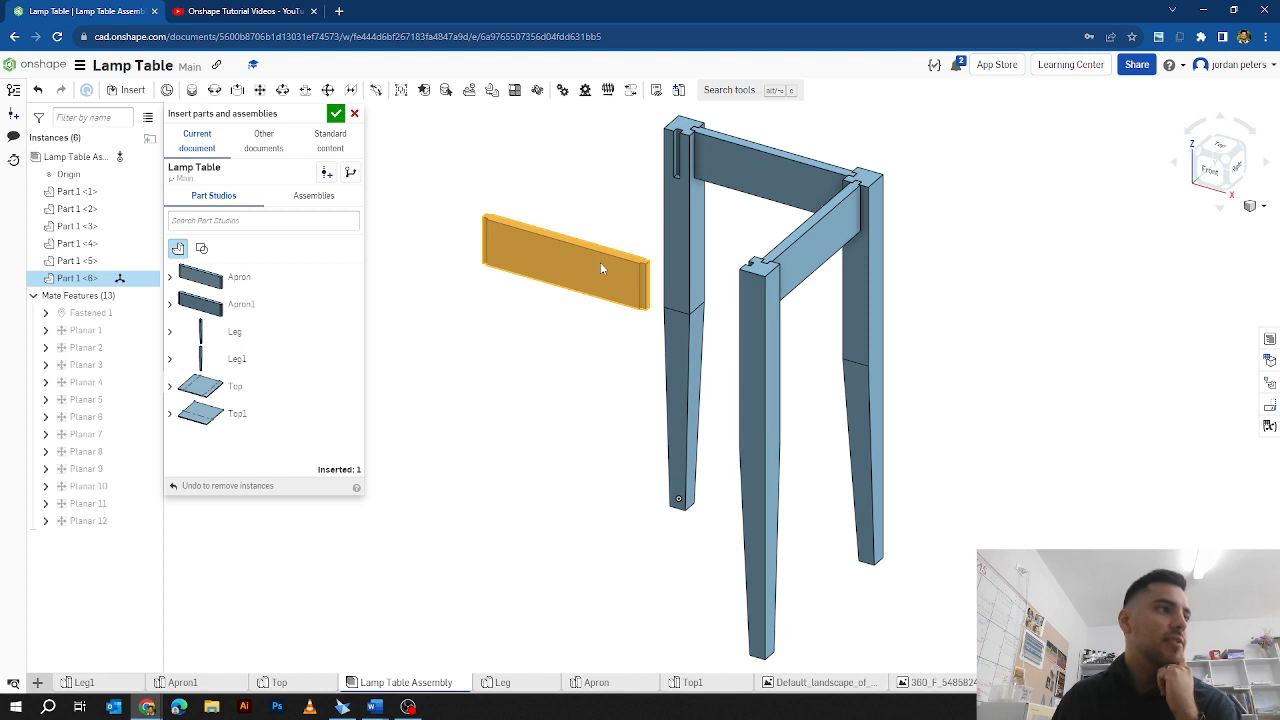
click(590, 270)
click(337, 114)
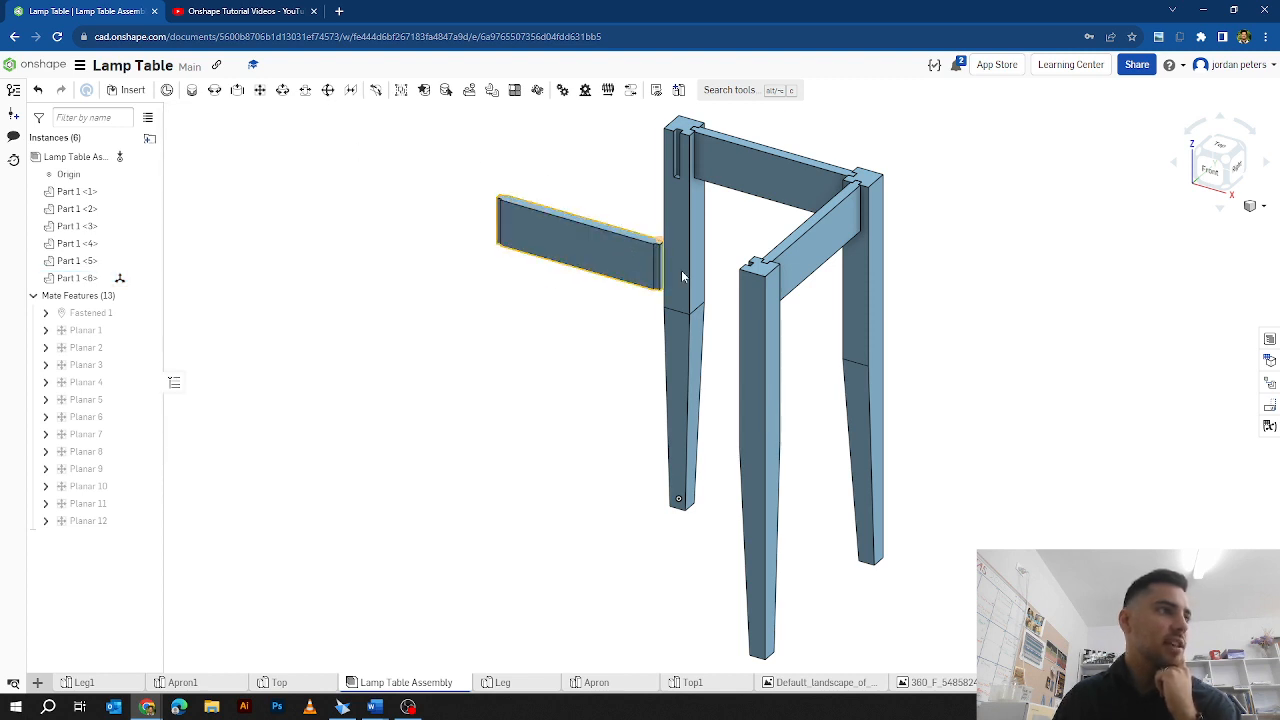
Step: Add a planar mate between the end face of the third apron's tongue and the back wall of the third leg's open slot
scroll(663, 268, up, 6)
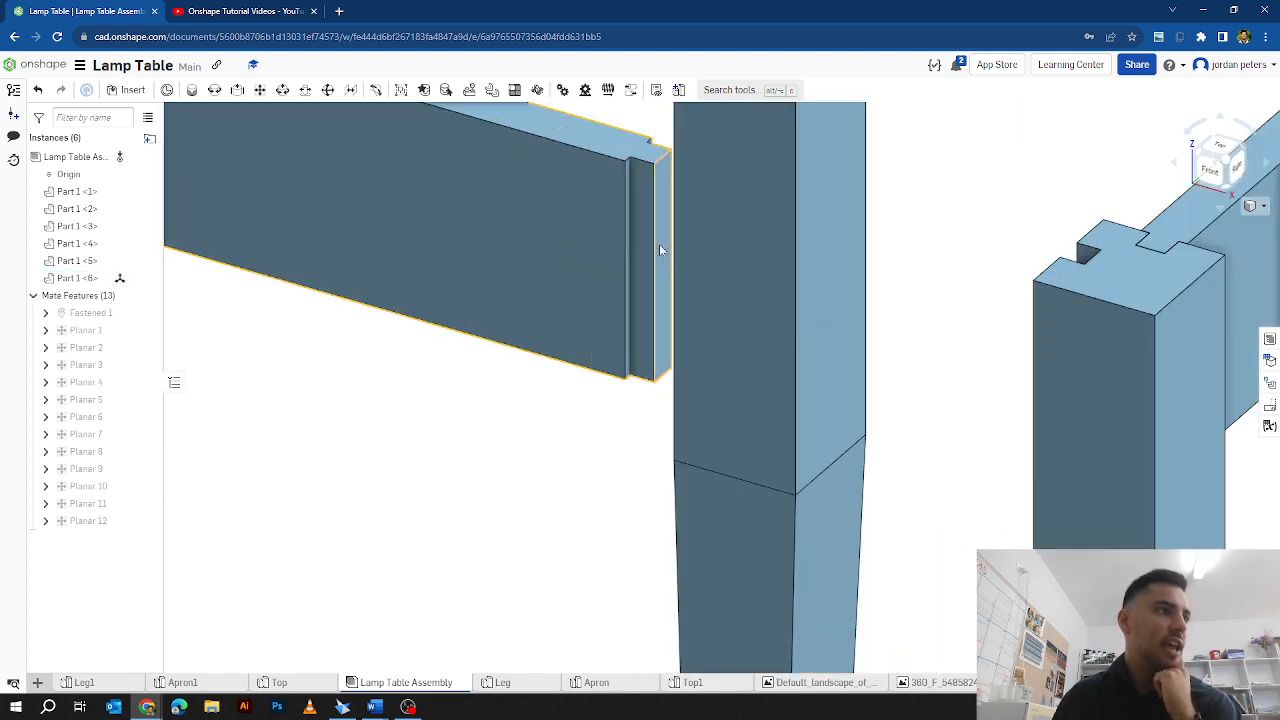
click(270, 95)
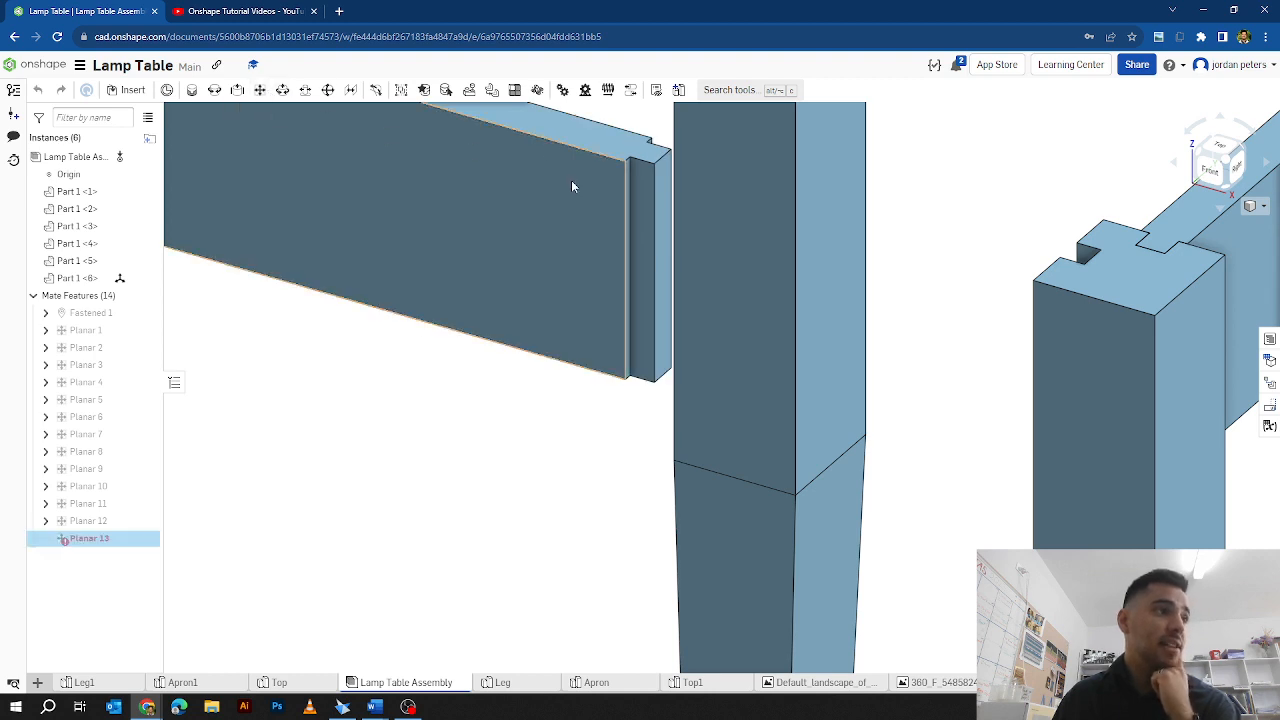
click(663, 265)
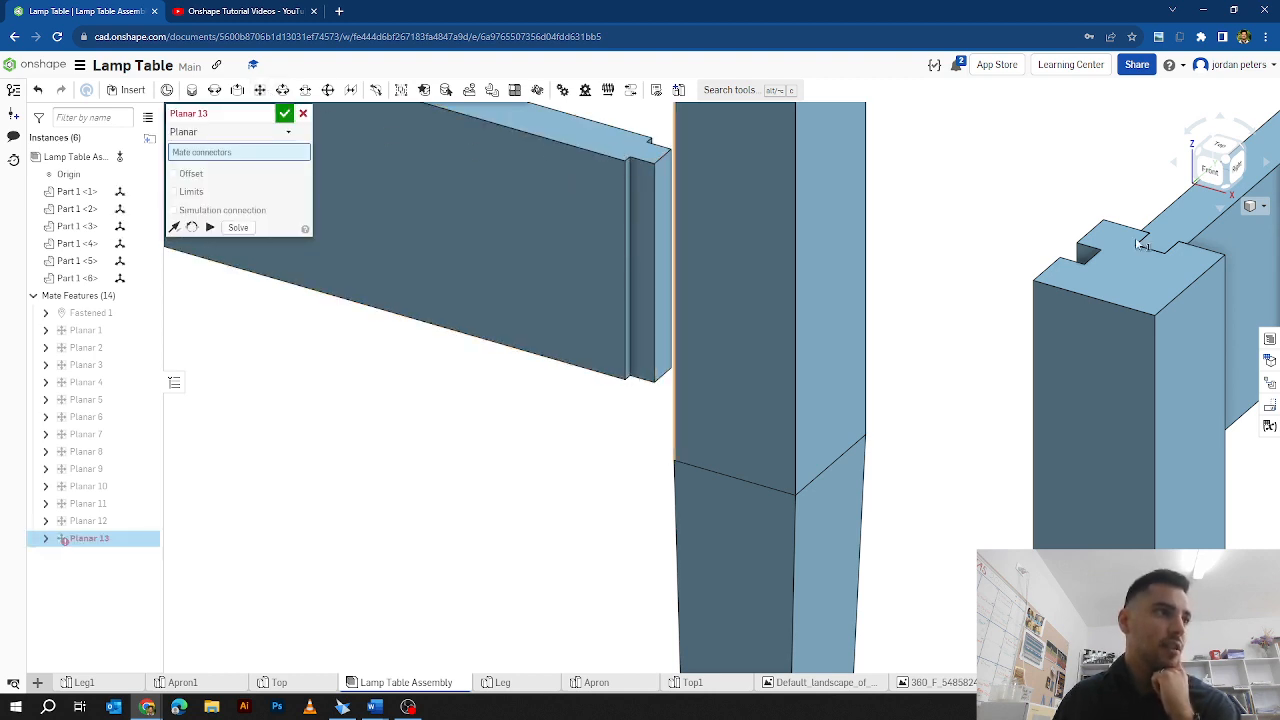
click(1200, 155)
scroll(900, 220, up, 6)
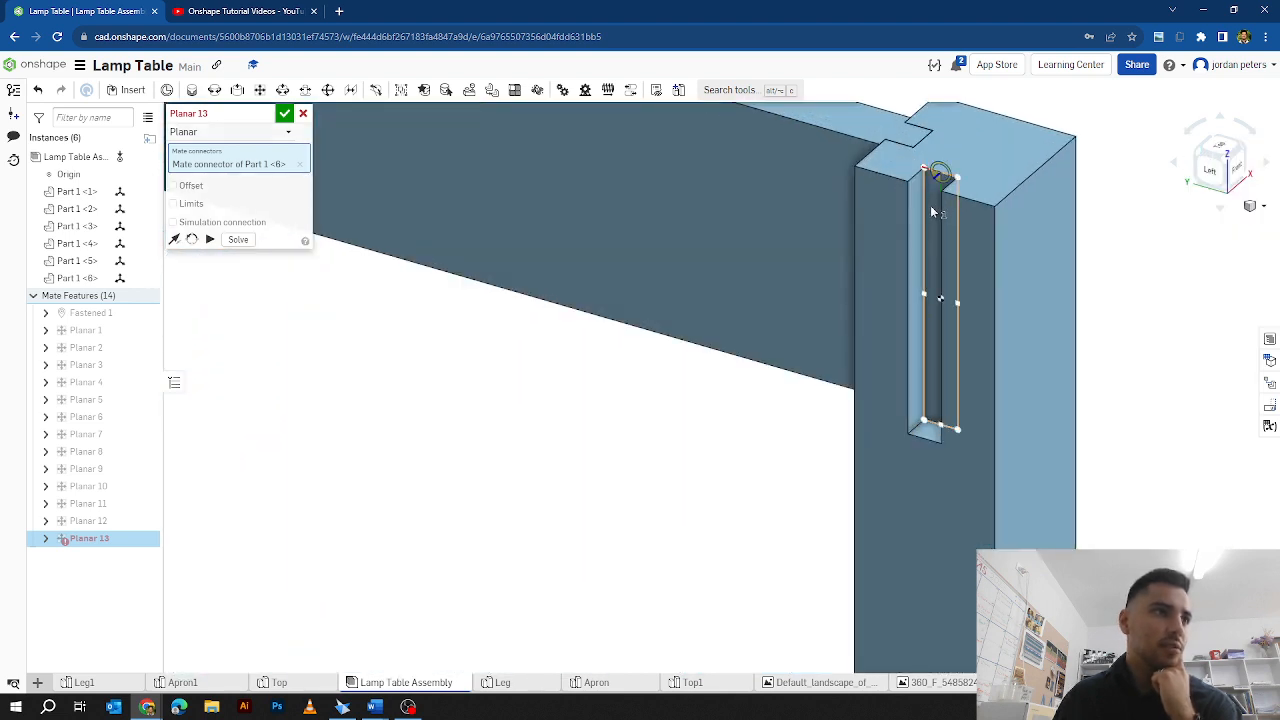
click(938, 298)
scroll(850, 283, down, 3)
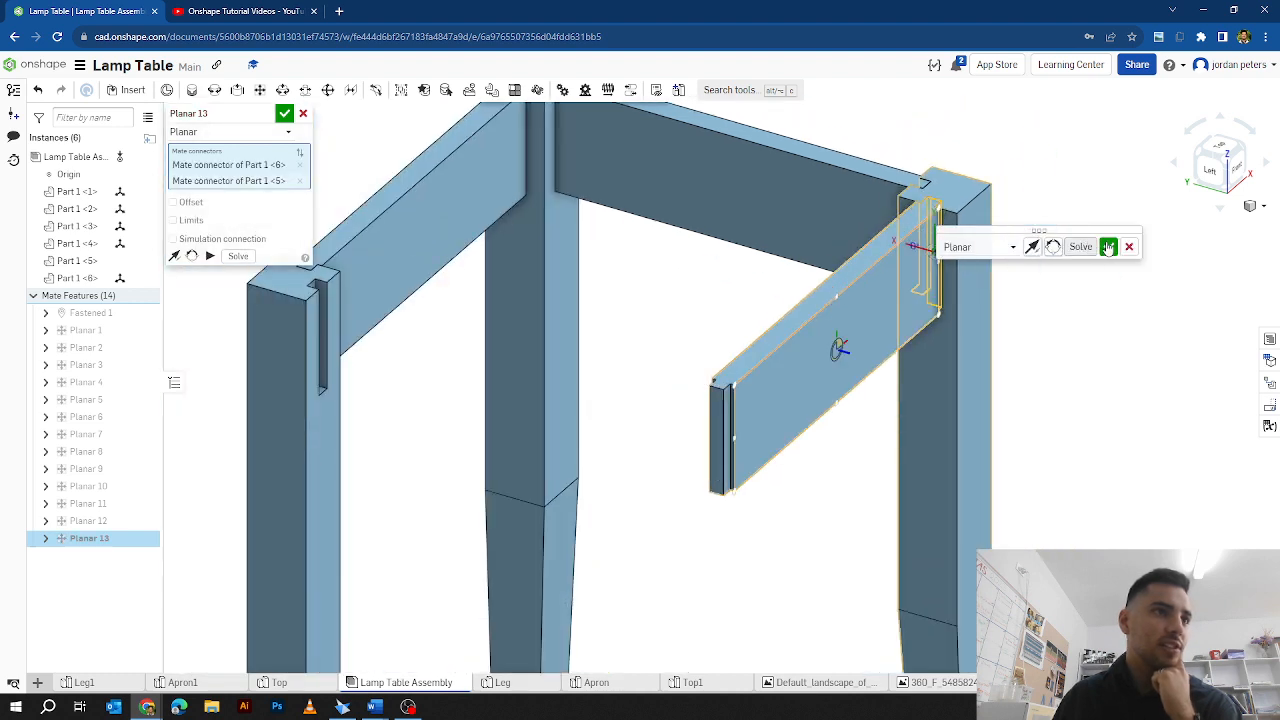
click(1064, 258)
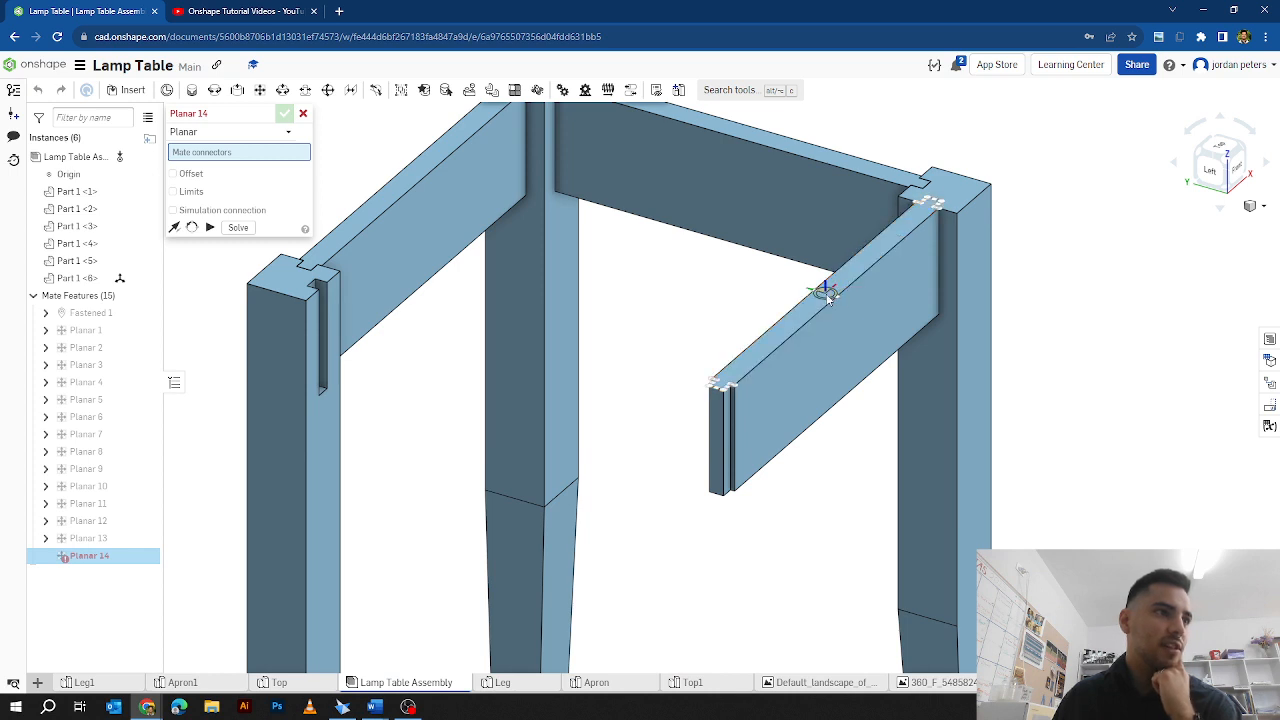
Step: Align the top face of the third leg with the top face of the third apron using a planar mate
click(947, 189)
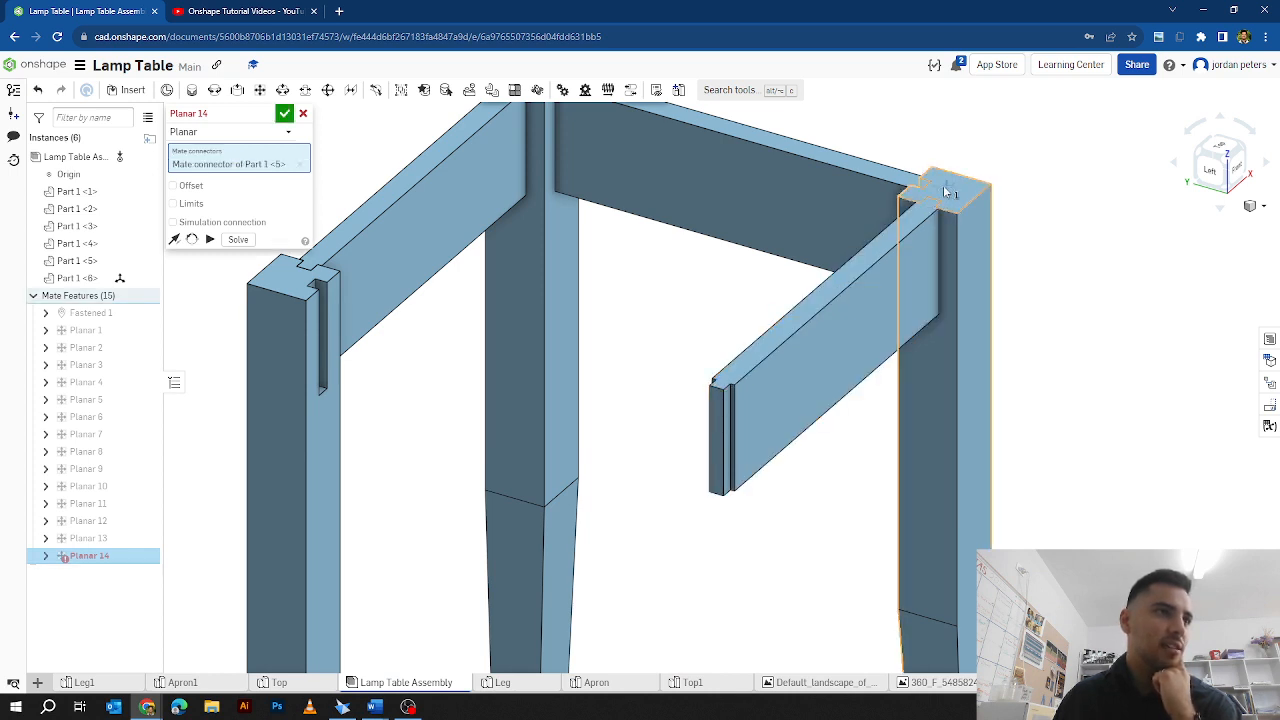
click(828, 293)
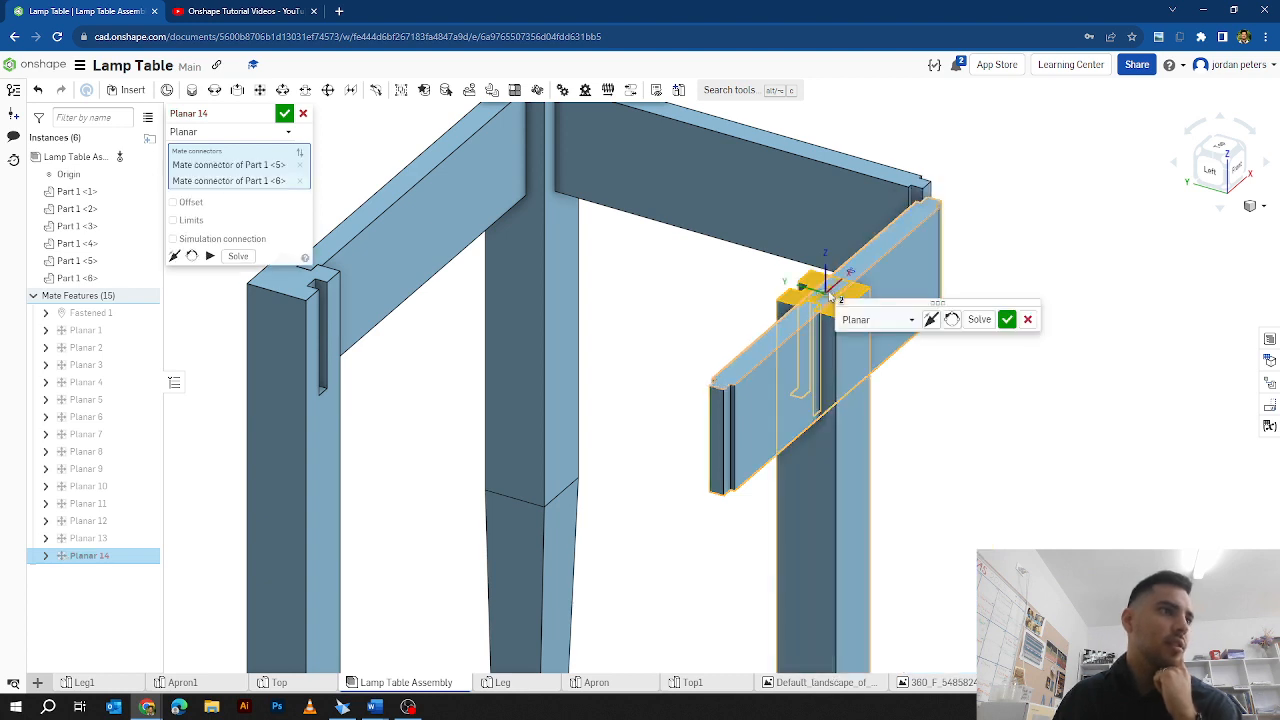
click(976, 319)
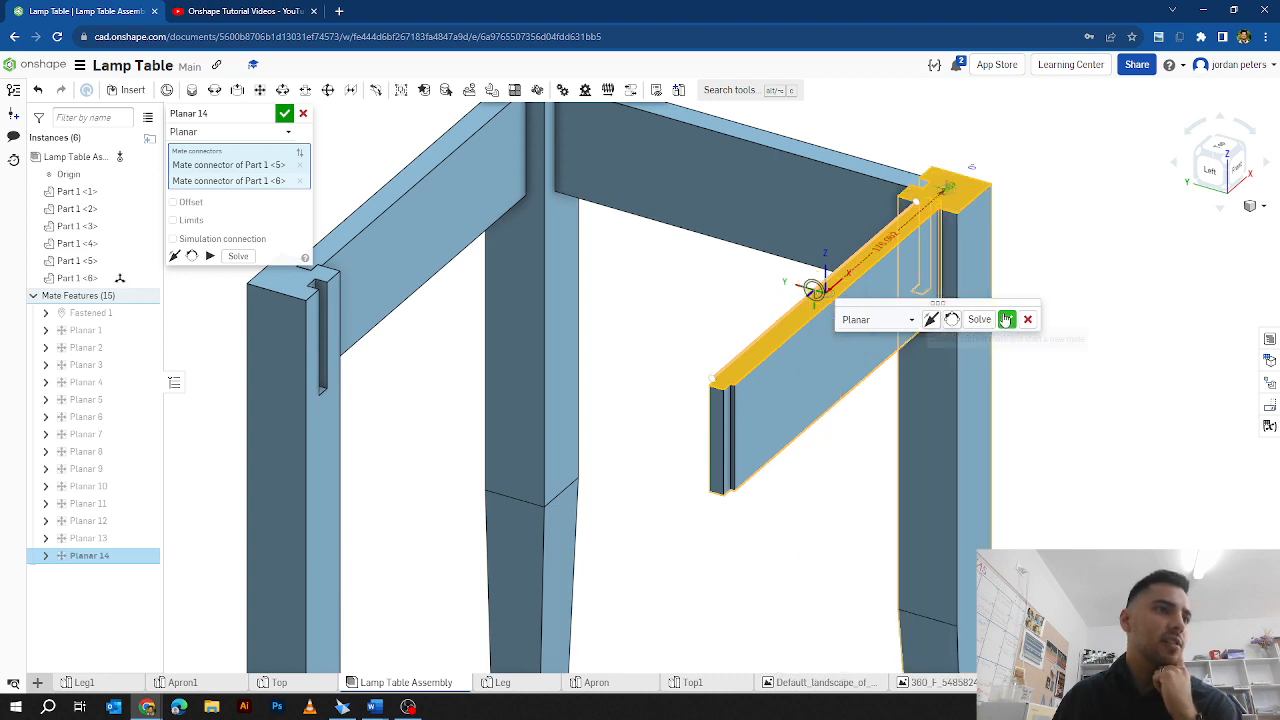
click(1007, 319)
Step: Hide the third leg, choose the side face of the third apron's tongue as the first mate face and show the leg again
scroll(726, 188, up, 5)
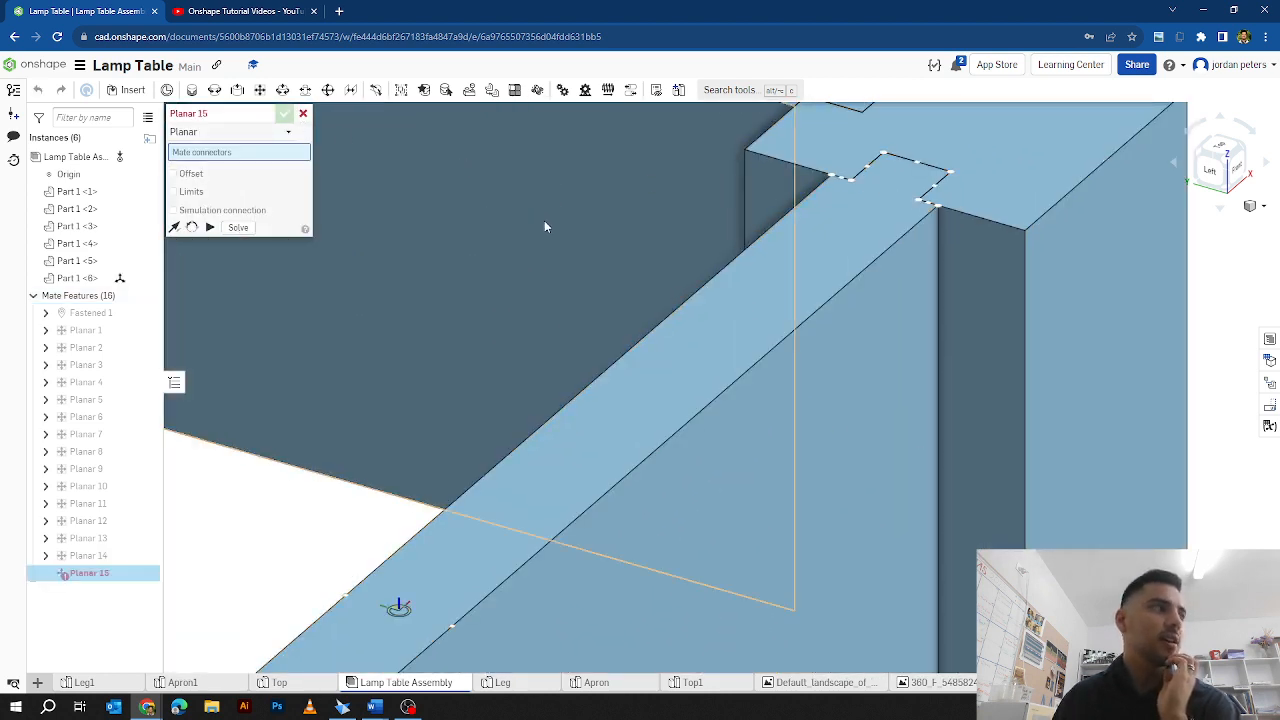
scroll(557, 222, down, 3)
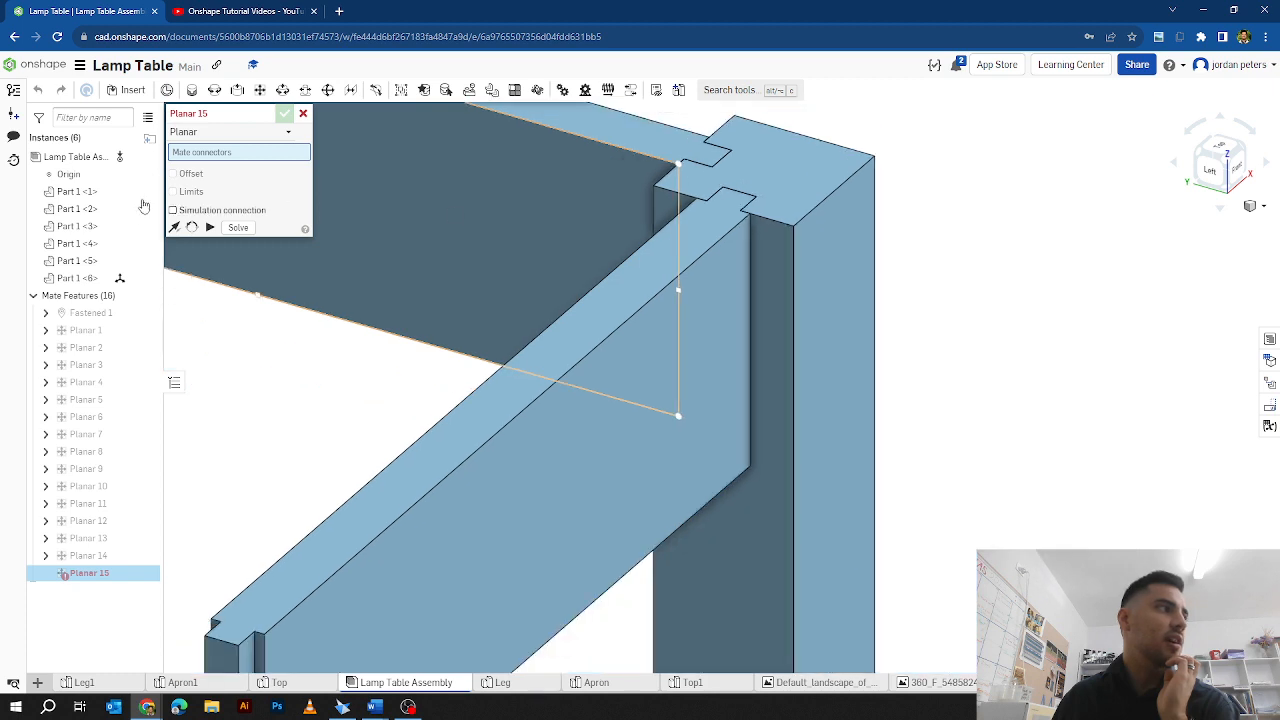
click(146, 262)
scroll(780, 234, up, 3)
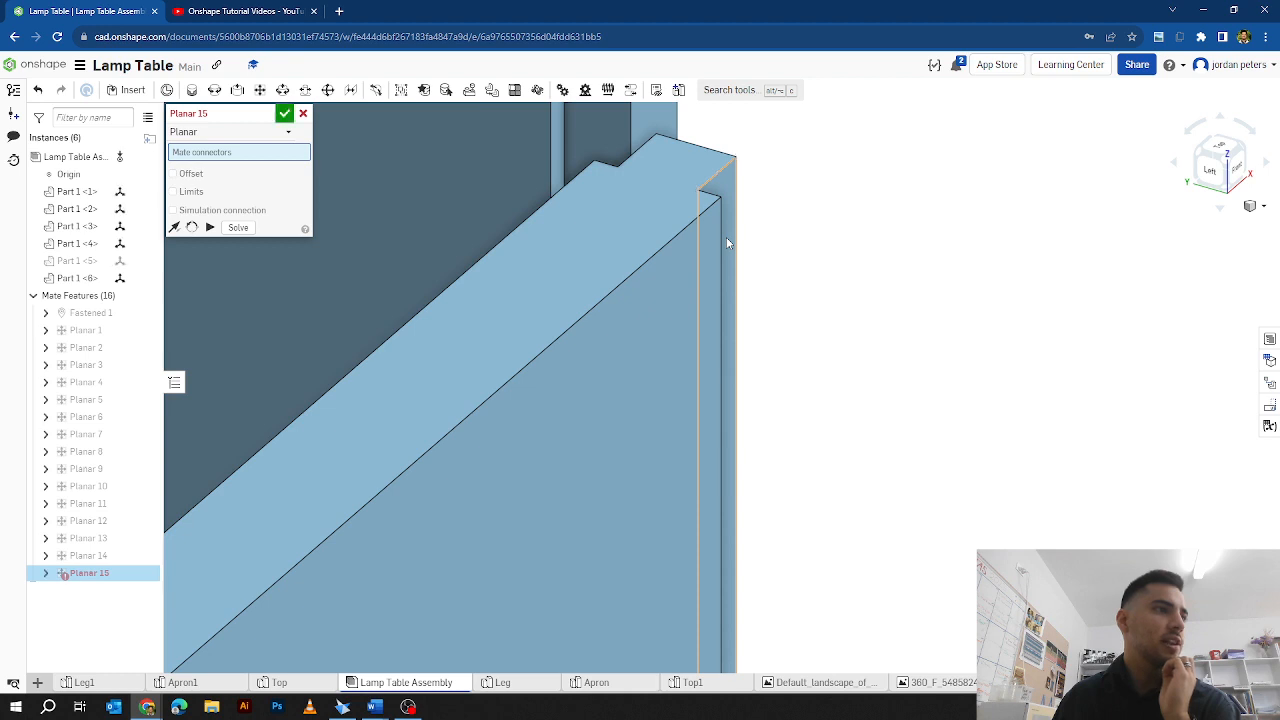
click(727, 240)
scroll(727, 240, down, 5)
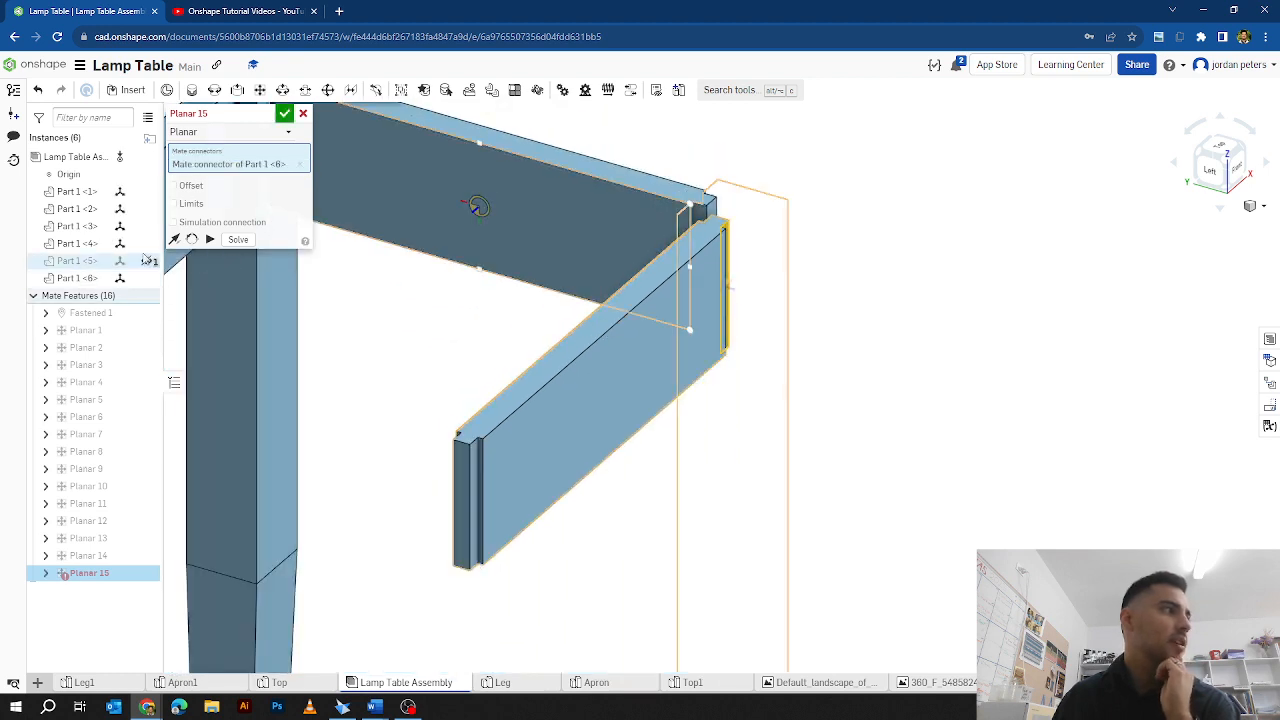
click(147, 262)
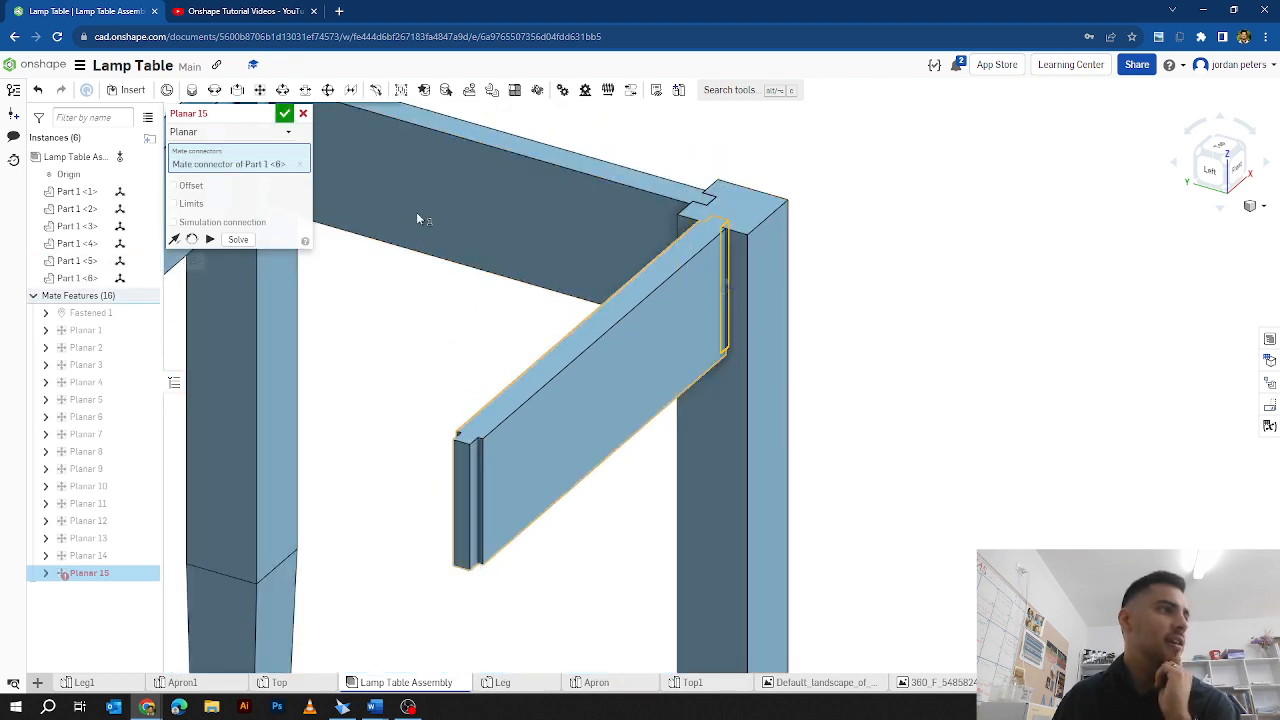
Step: Hide the third apron, choose the matching side wall of the third leg's slot as the second face and accept the planar mate
click(1194, 153)
scroll(716, 153, up, 6)
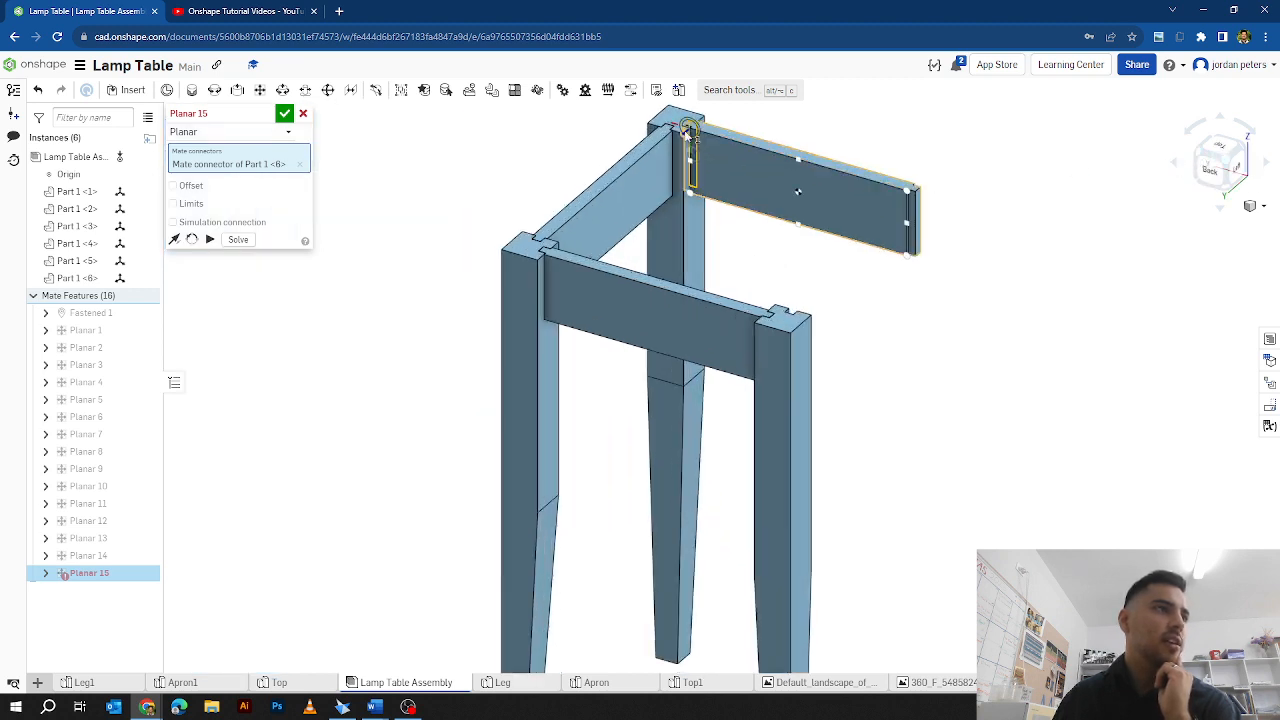
middle_drag(750, 157, 687, 233)
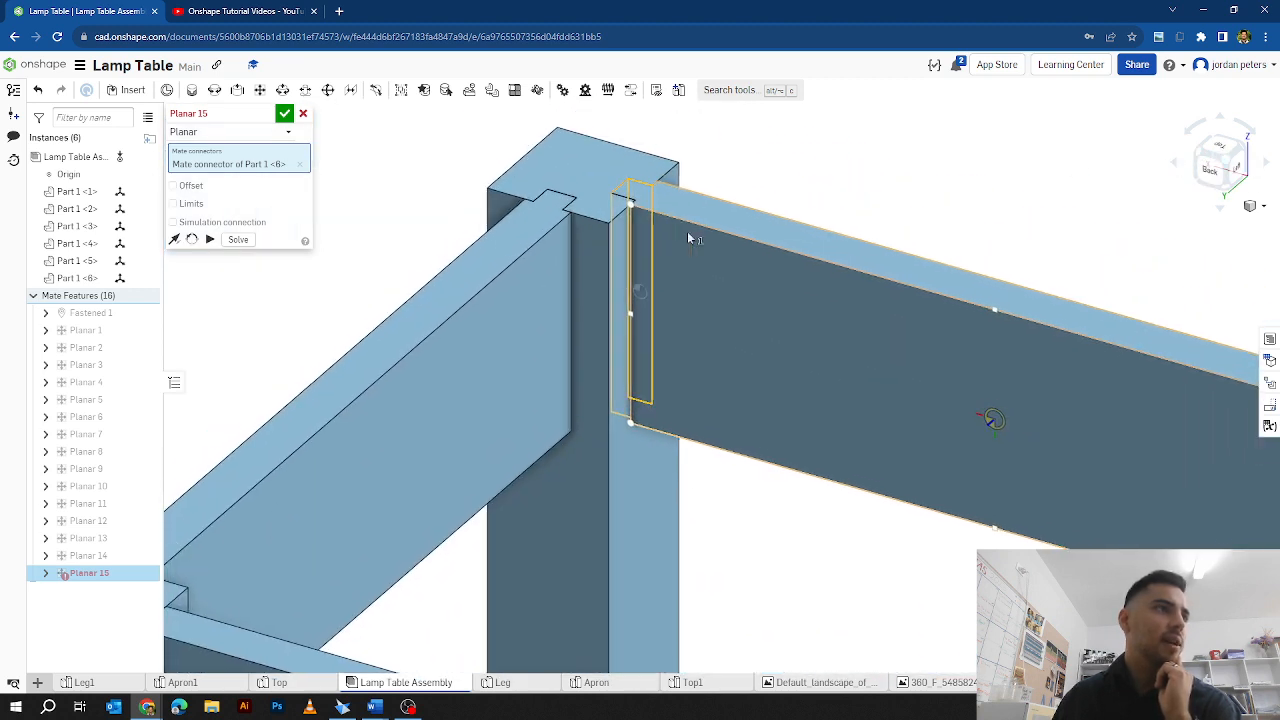
click(148, 278)
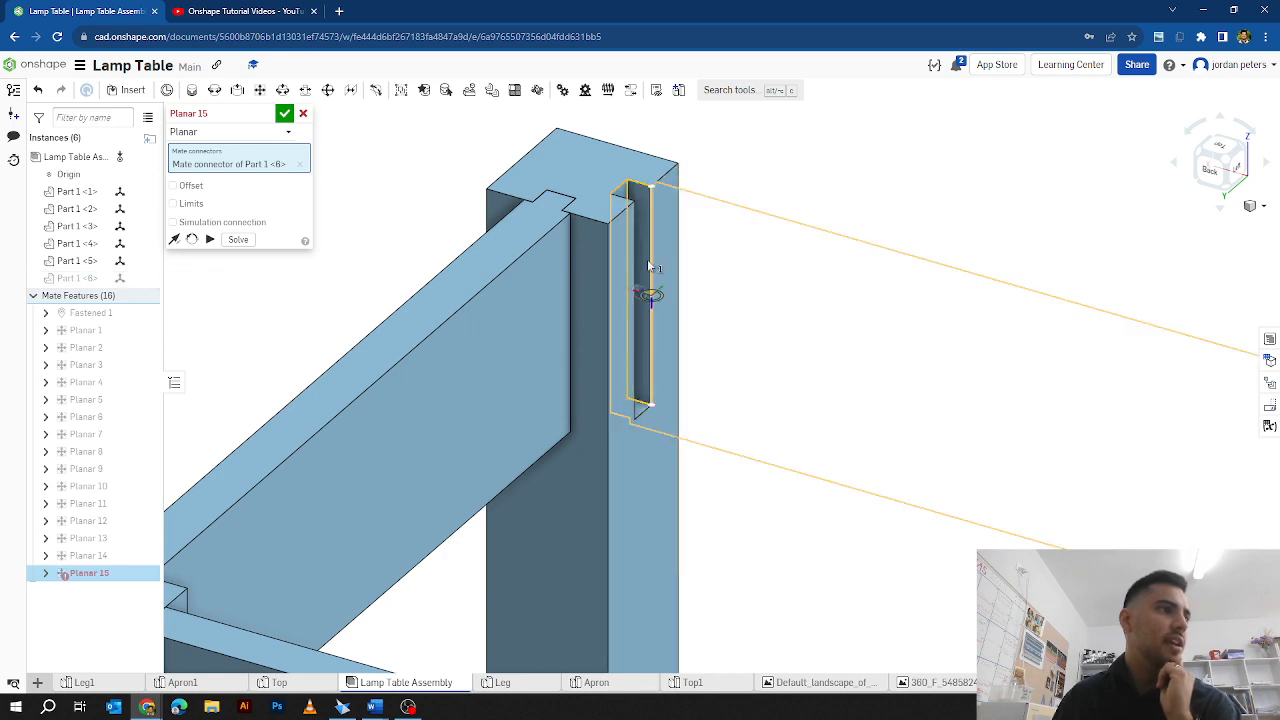
scroll(652, 260, up, 3)
middle_drag(651, 260, 636, 435)
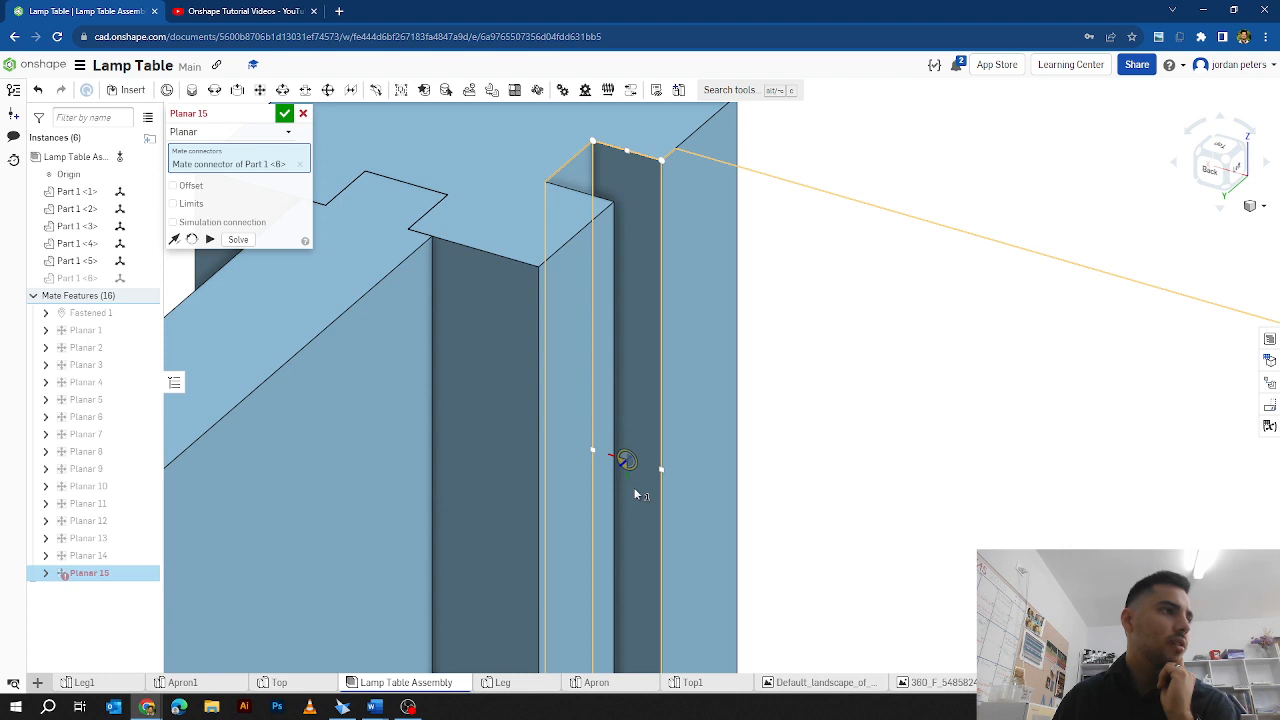
scroll(634, 487, up, 3)
scroll(652, 455, up, 3)
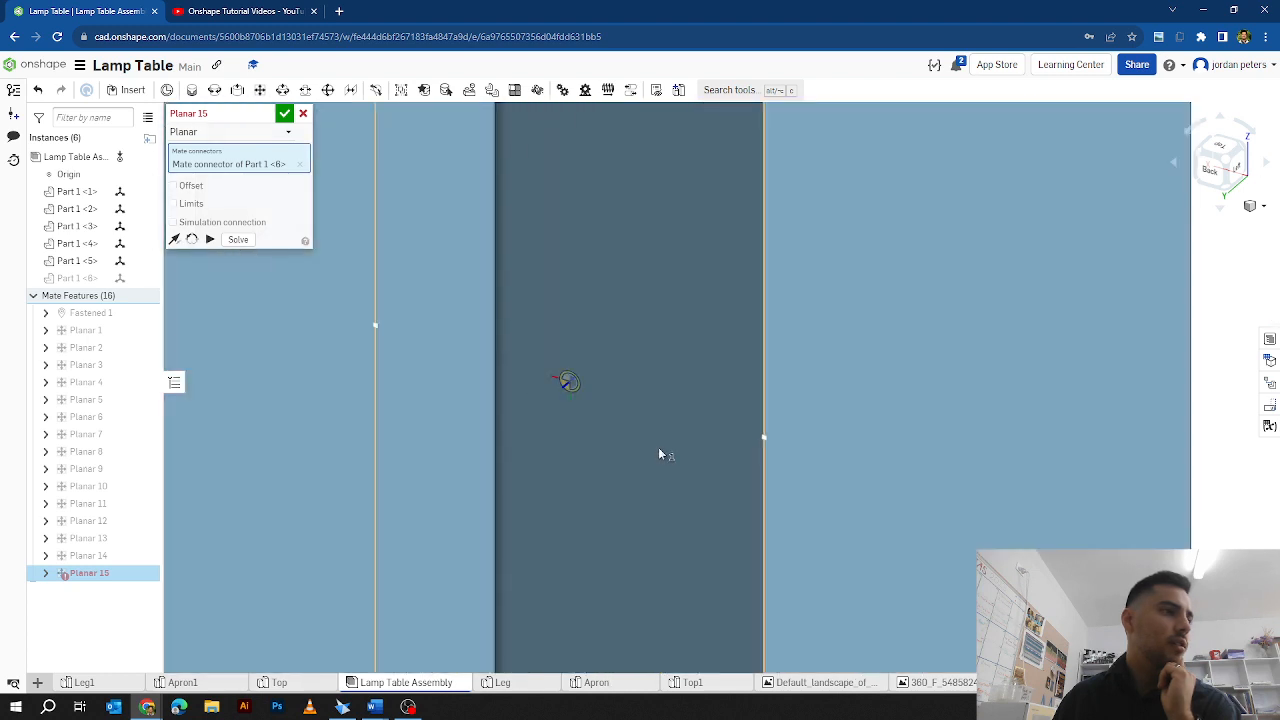
click(588, 386)
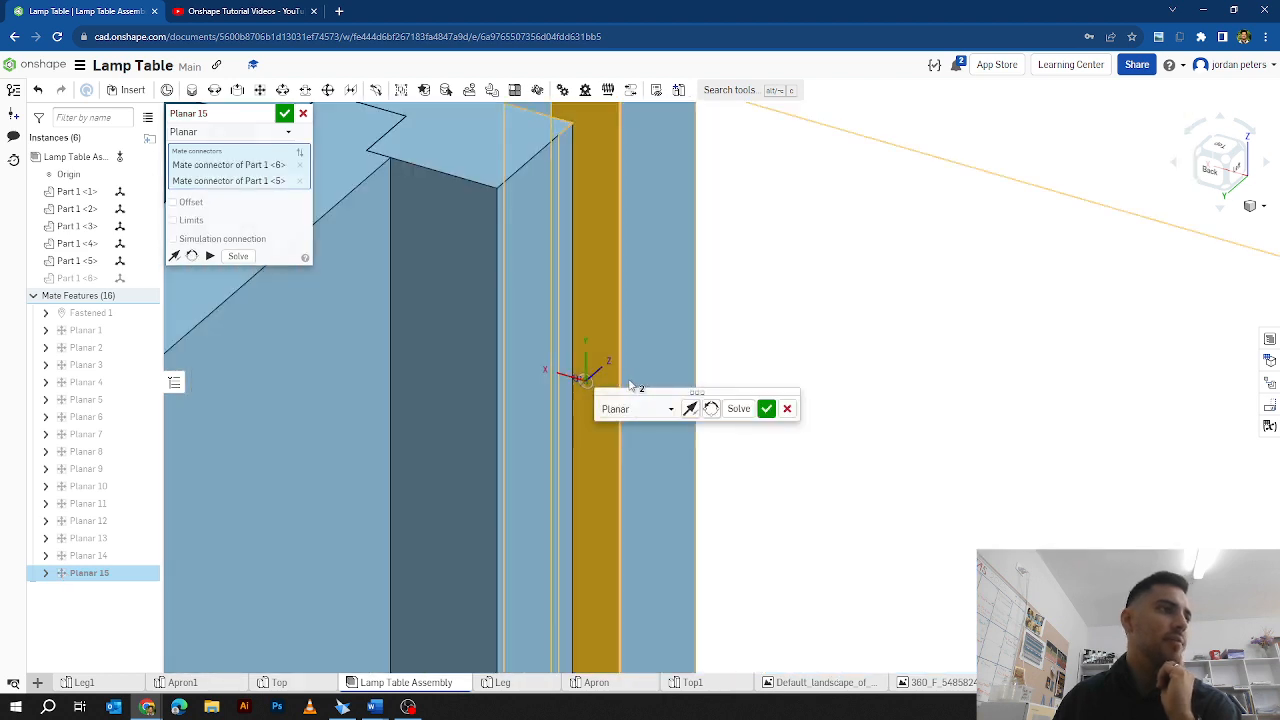
scroll(630, 385, down, 3)
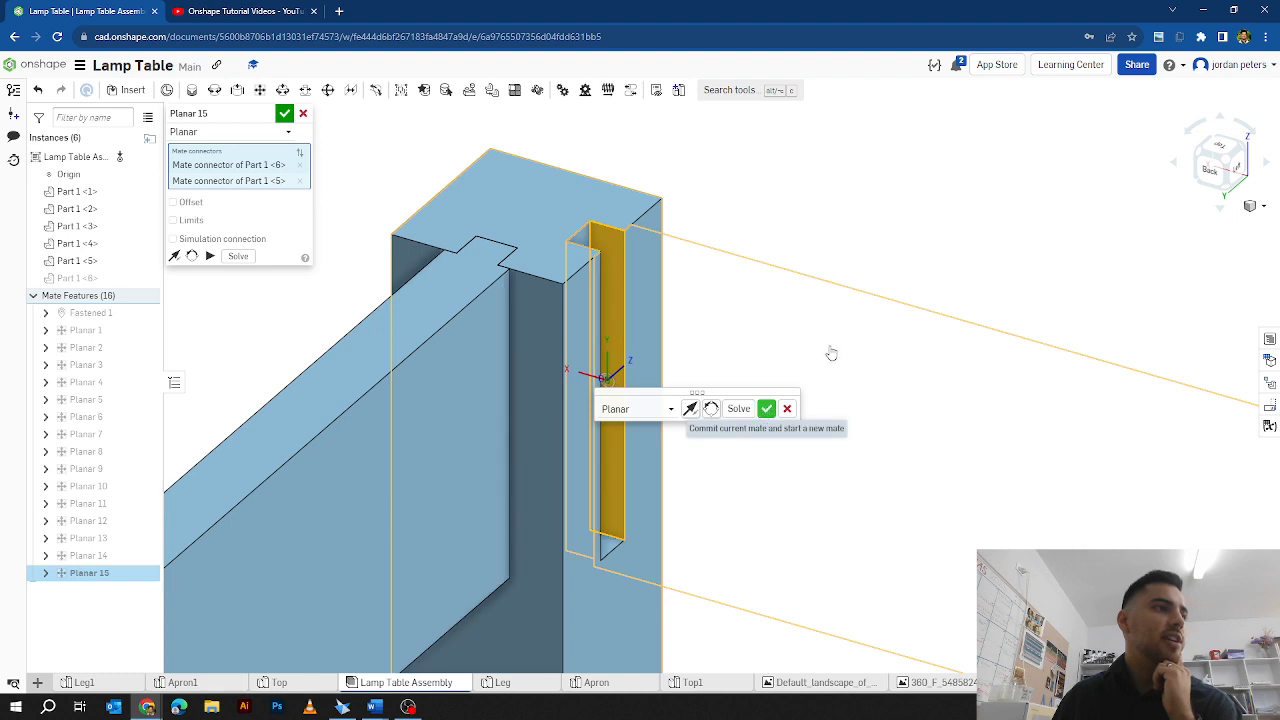
click(1243, 151)
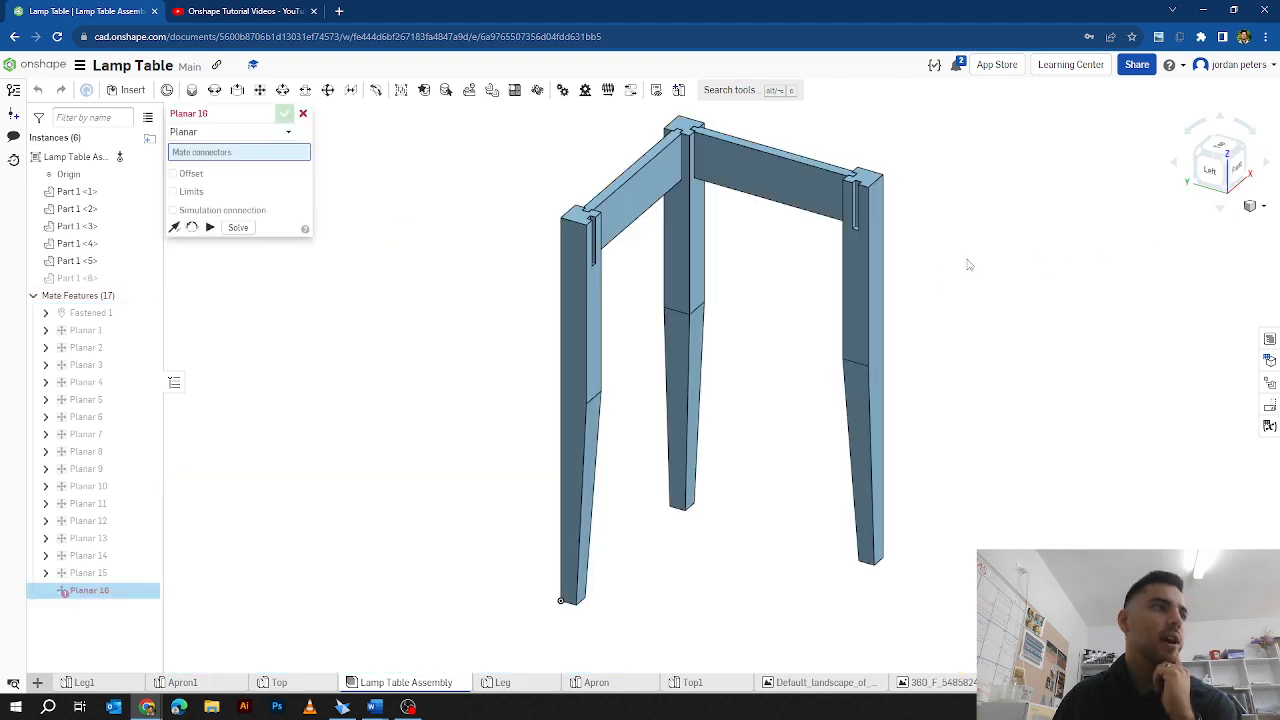
Step: Insert a fourth leg in free space near the open end of the third apron and show the third apron again
click(146, 279)
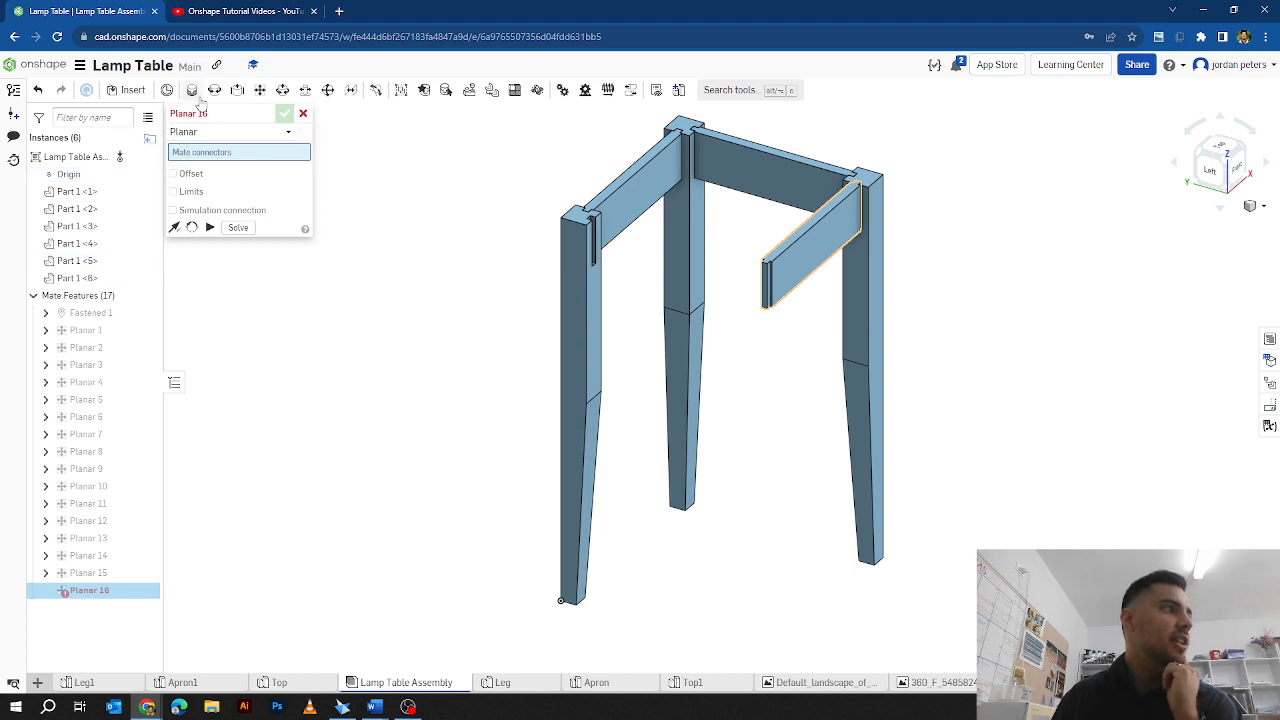
click(130, 91)
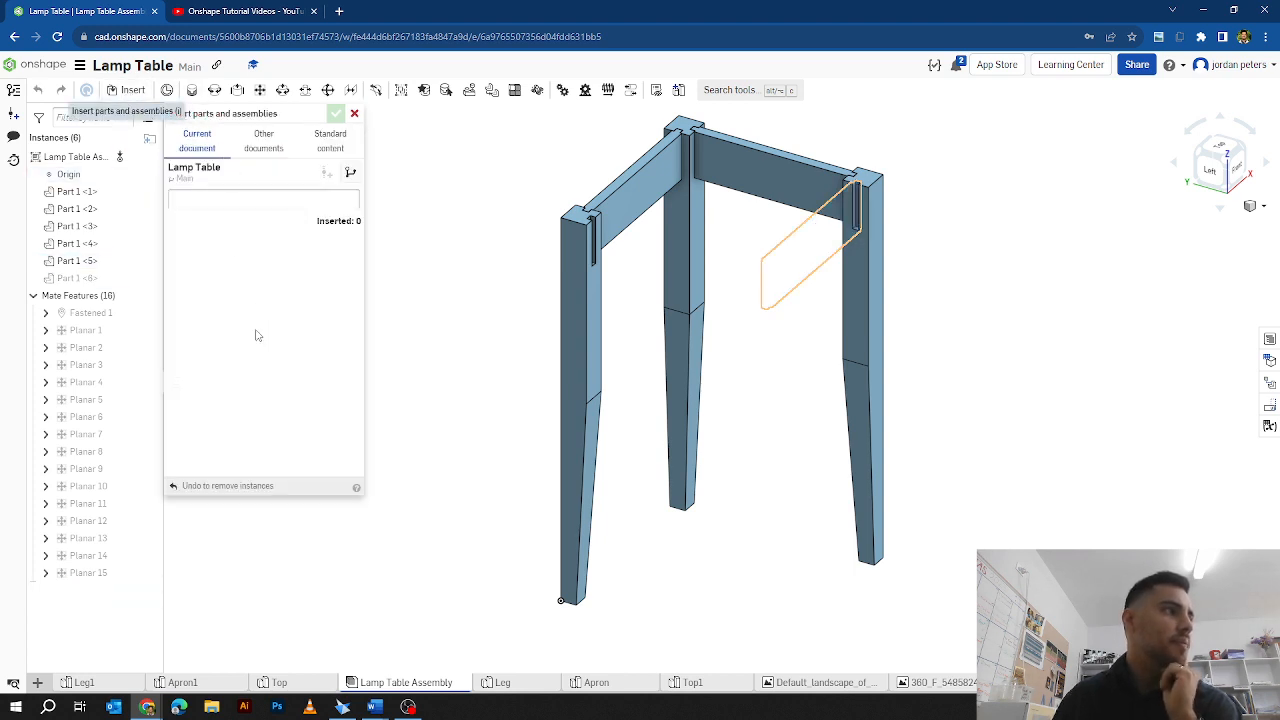
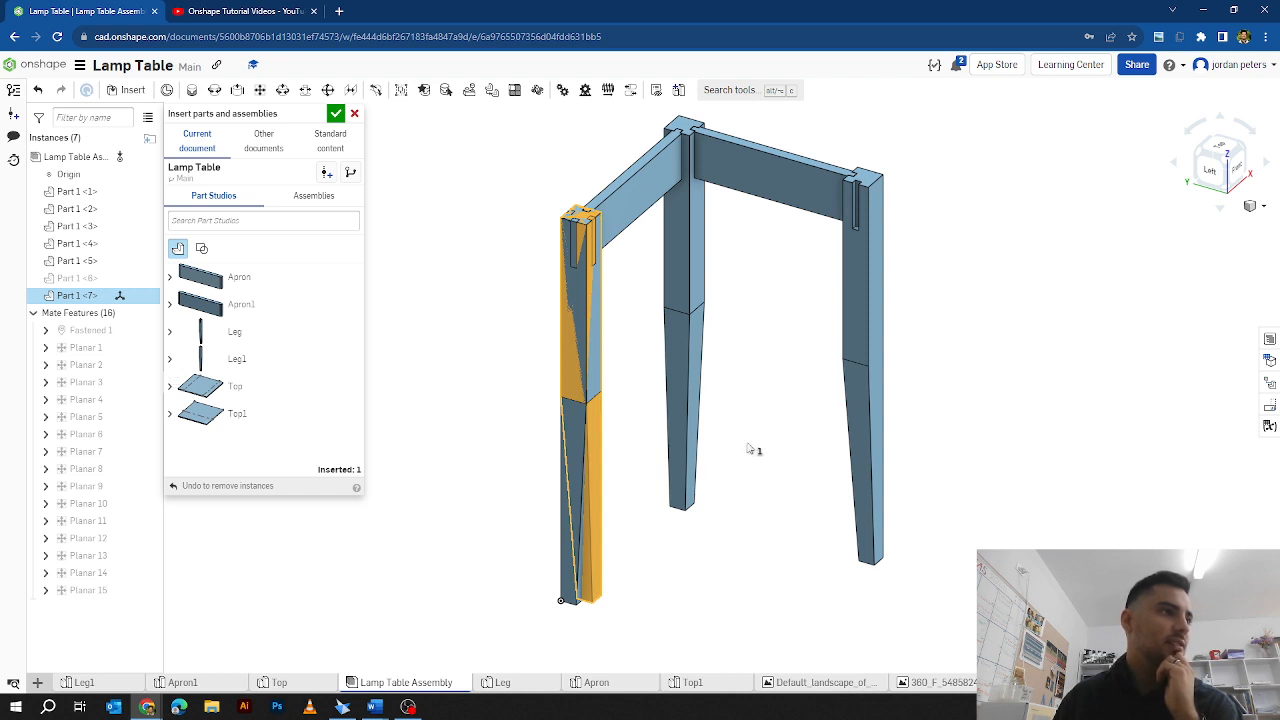
click(744, 439)
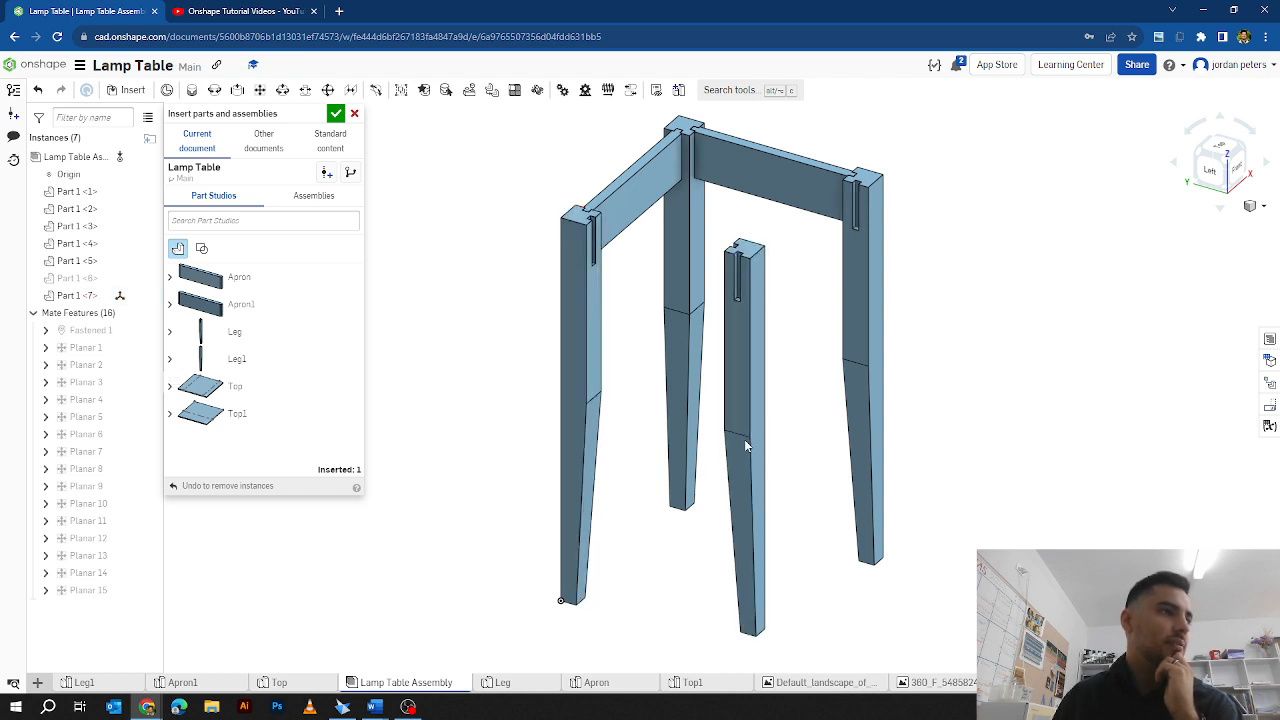
click(146, 278)
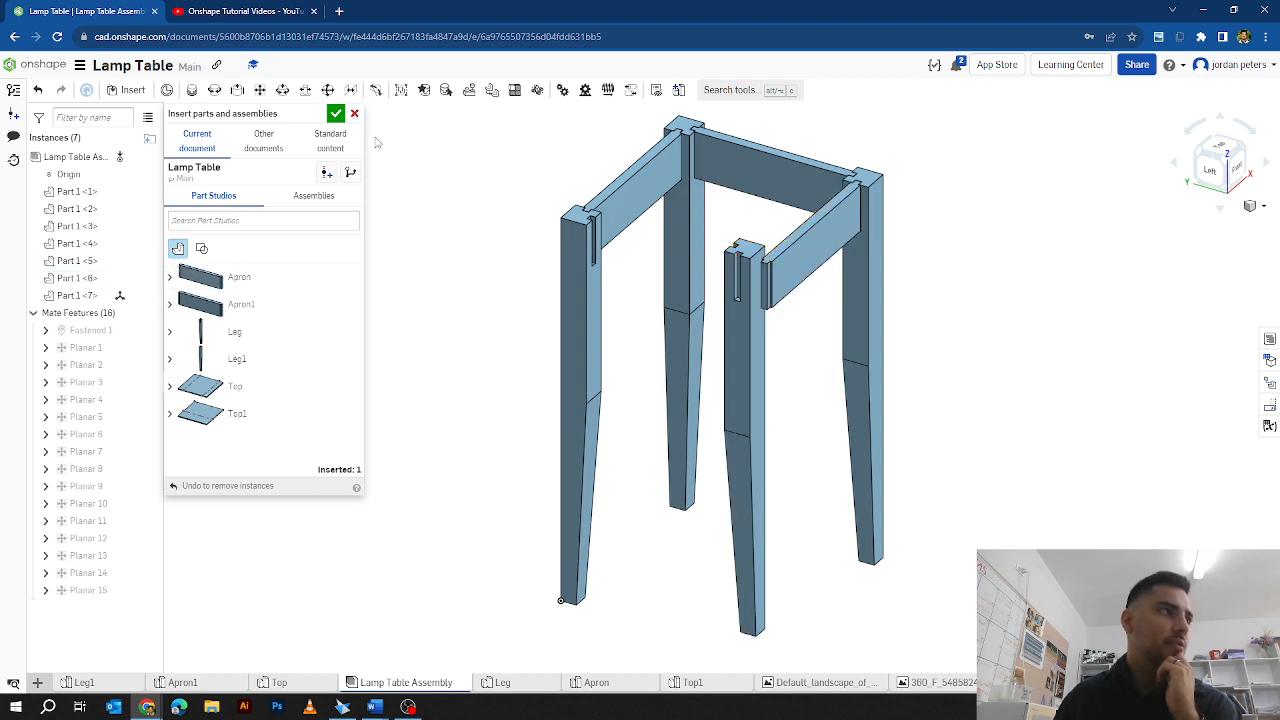
click(336, 113)
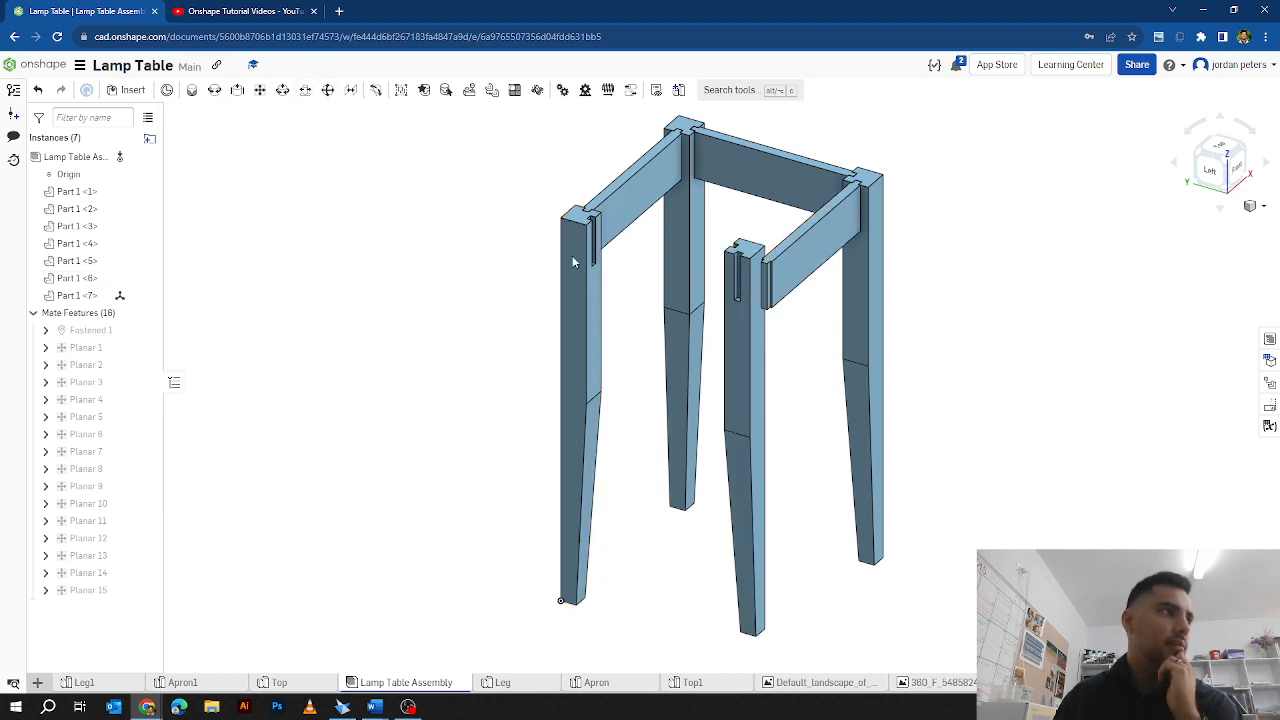
Step: Rotate the fourth leg 90 degrees about its vertical axis and move it about 137 mm away from the third apron's open end
click(748, 380)
drag(779, 353, 814, 401)
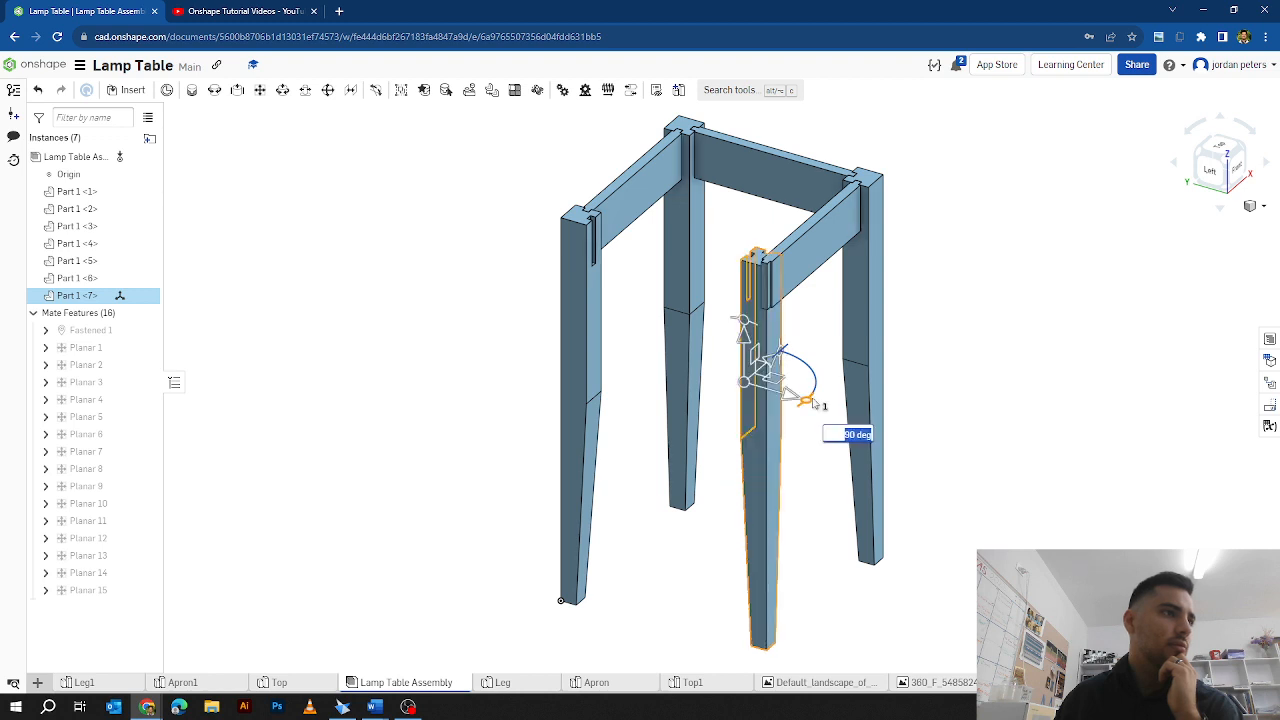
drag(771, 360, 708, 408)
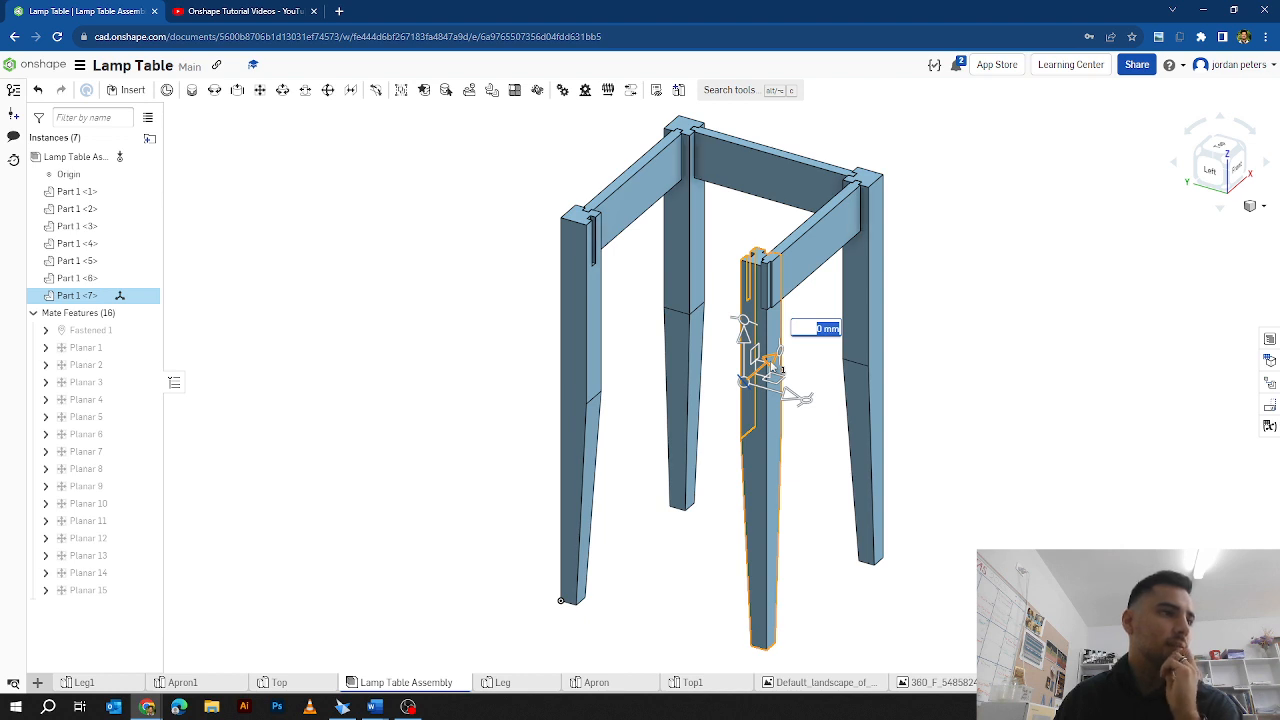
drag(771, 368, 733, 398)
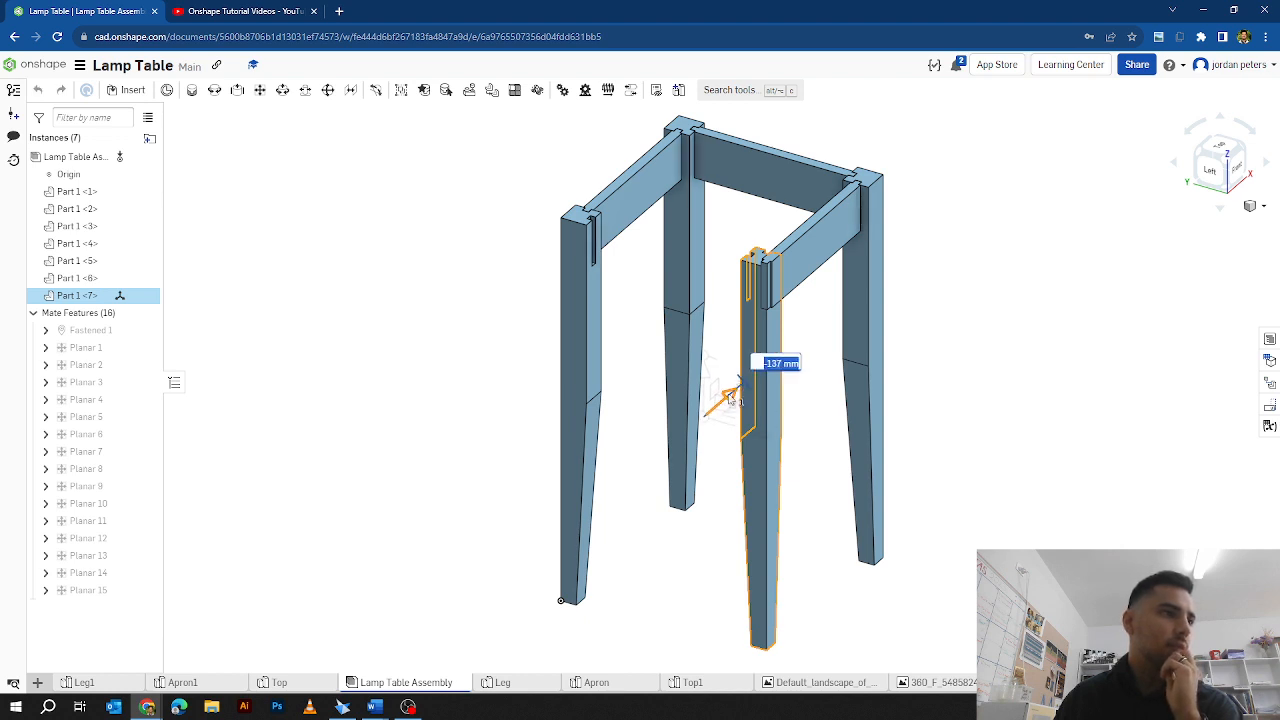
key(Return)
click(795, 329)
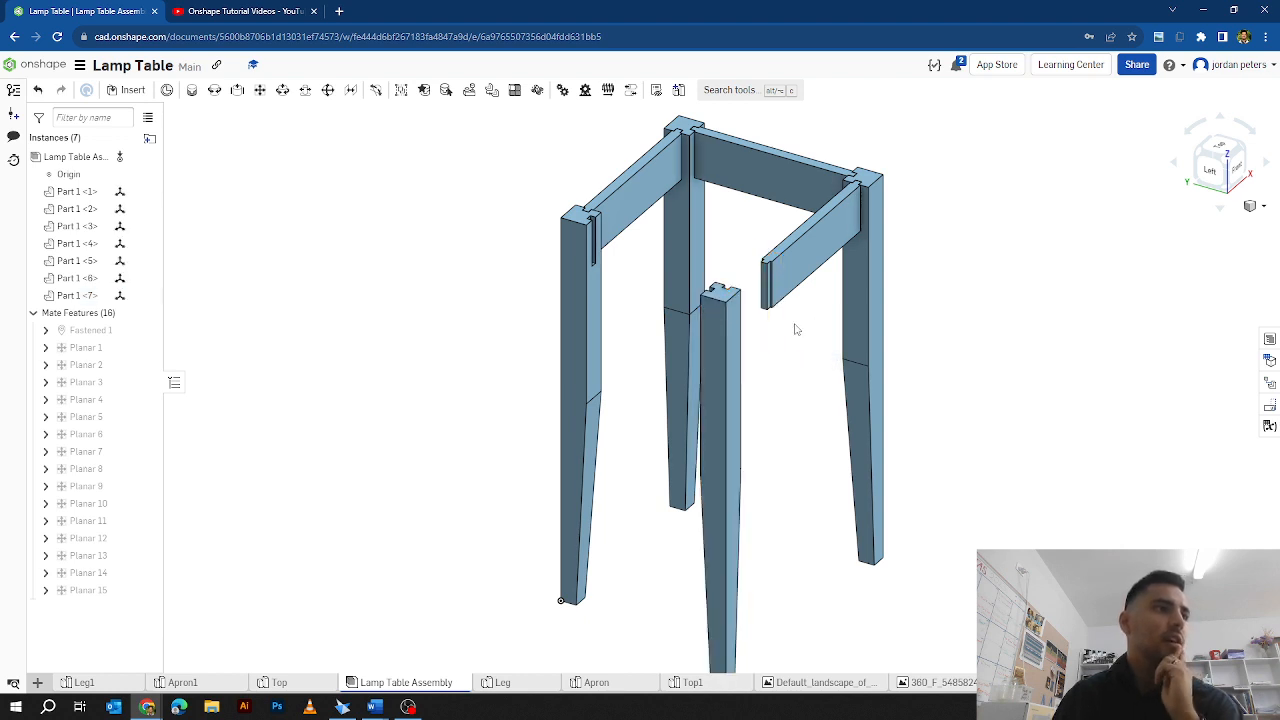
scroll(760, 285, up, 5)
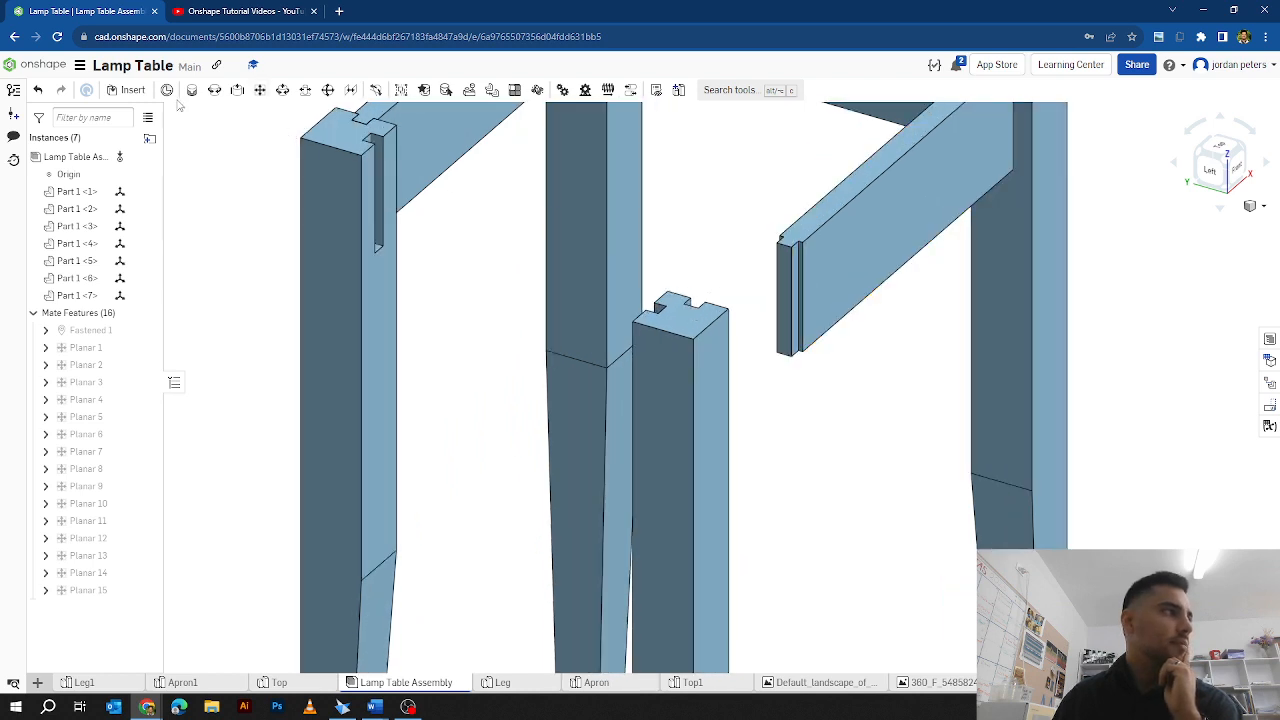
click(259, 90)
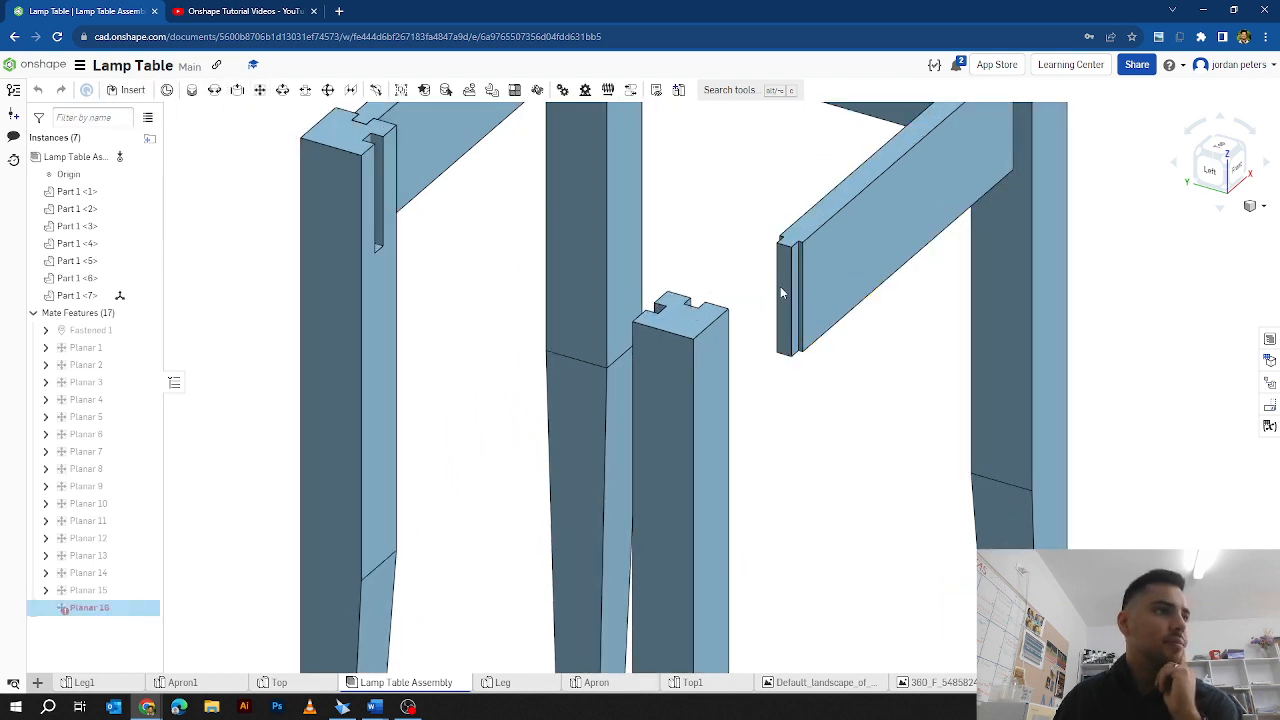
click(783, 294)
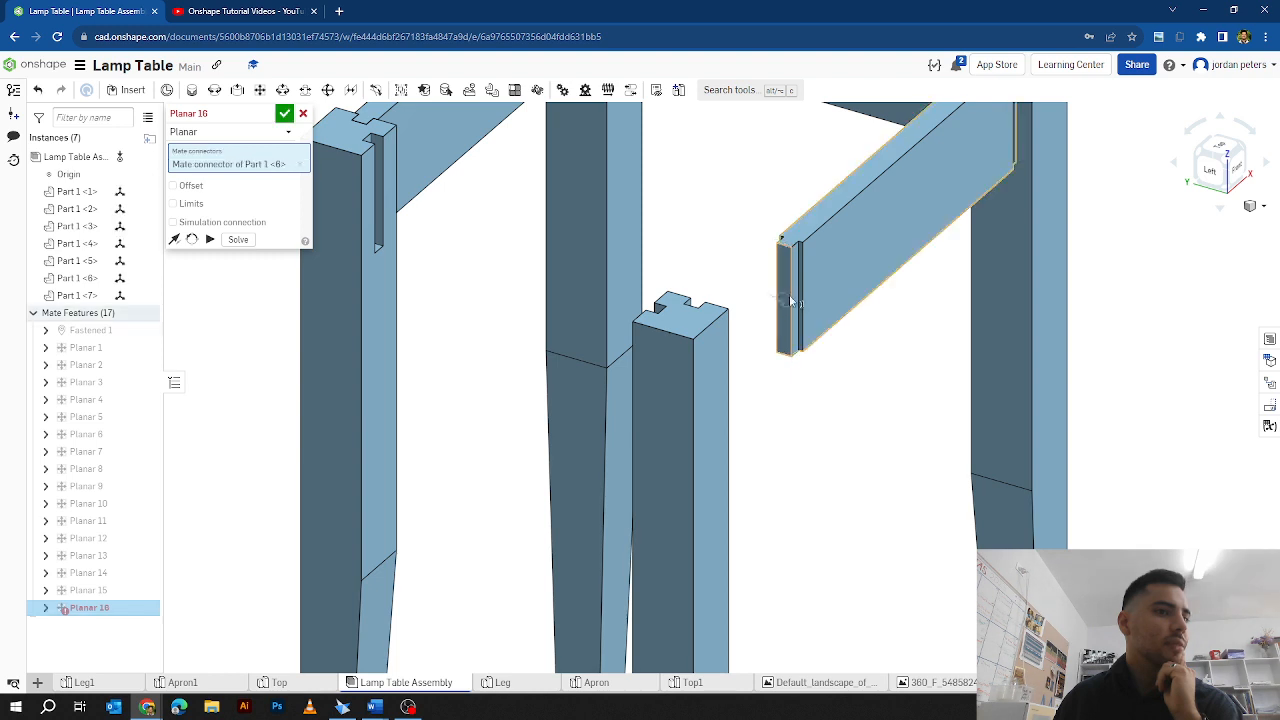
click(1245, 147)
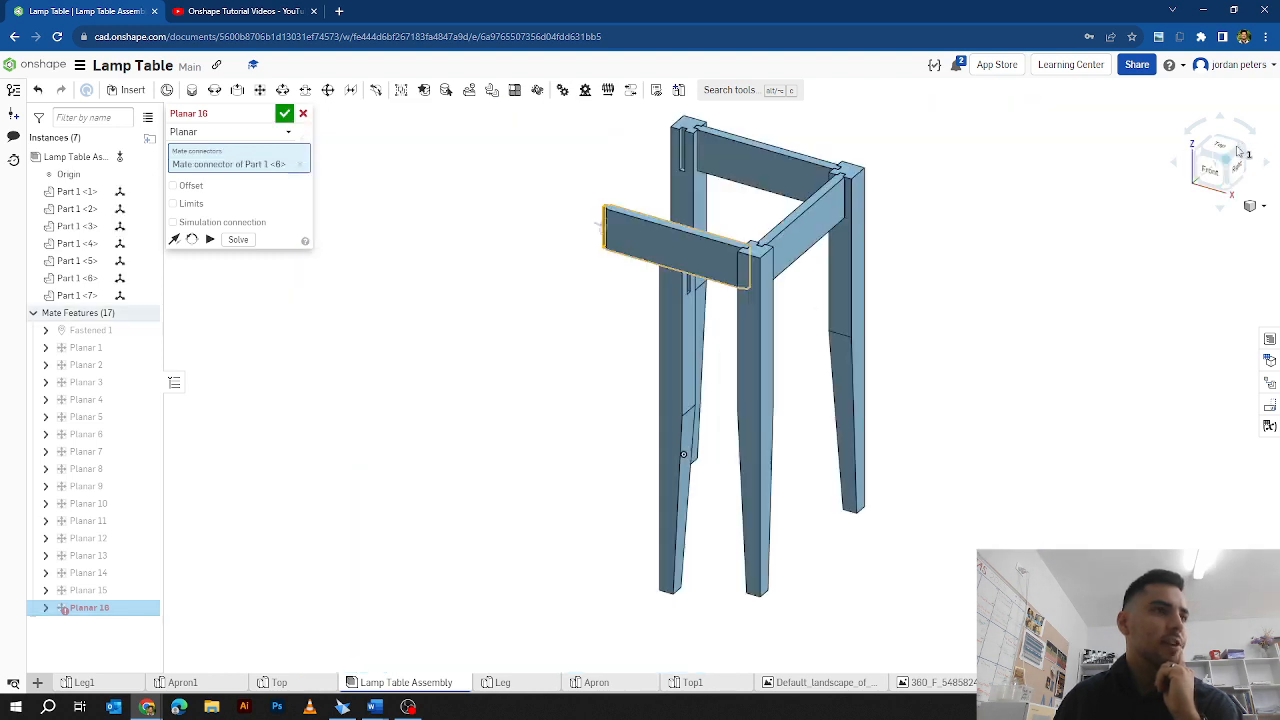
scroll(700, 280, up, 5)
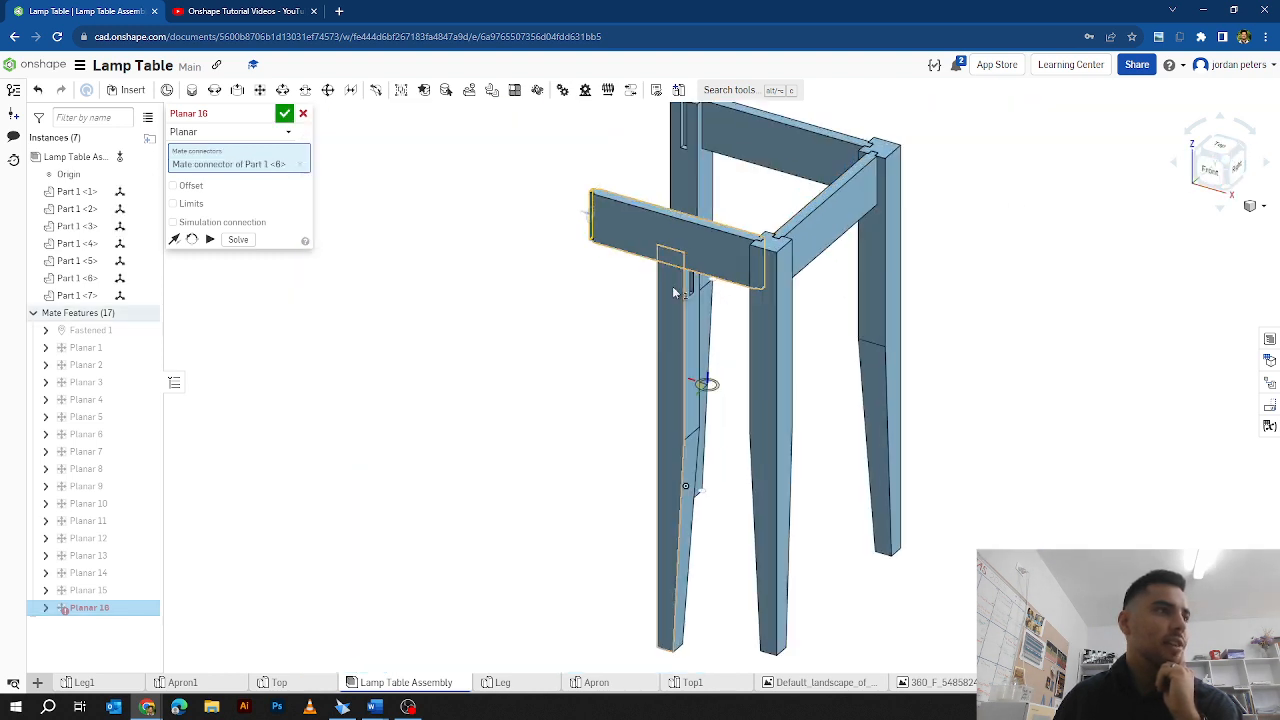
click(1245, 147)
click(745, 322)
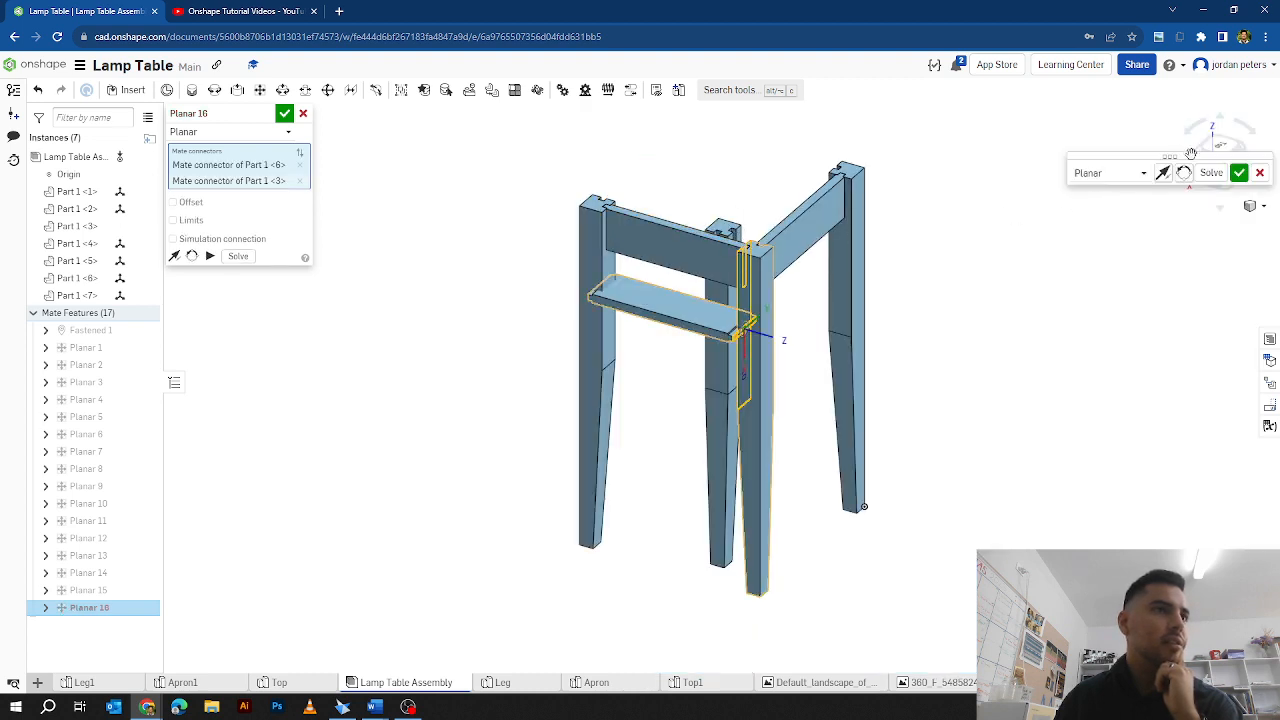
drag(1191, 153, 1078, 268)
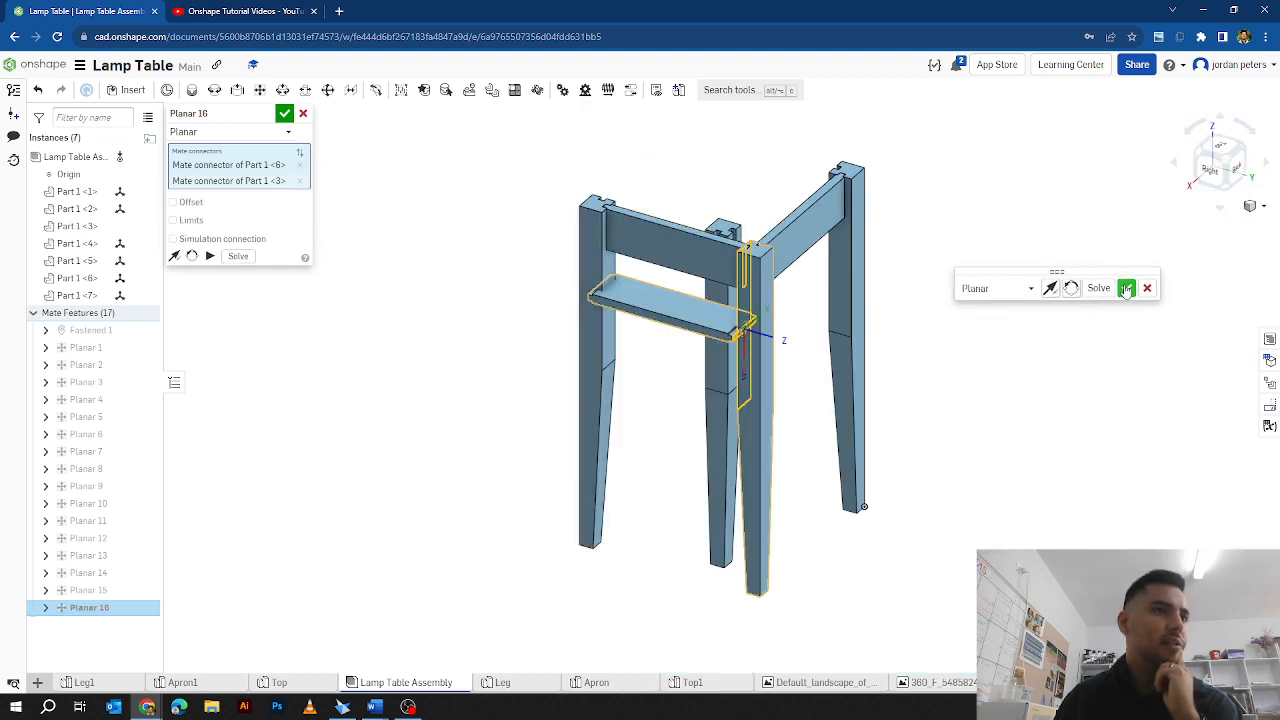
click(1147, 288)
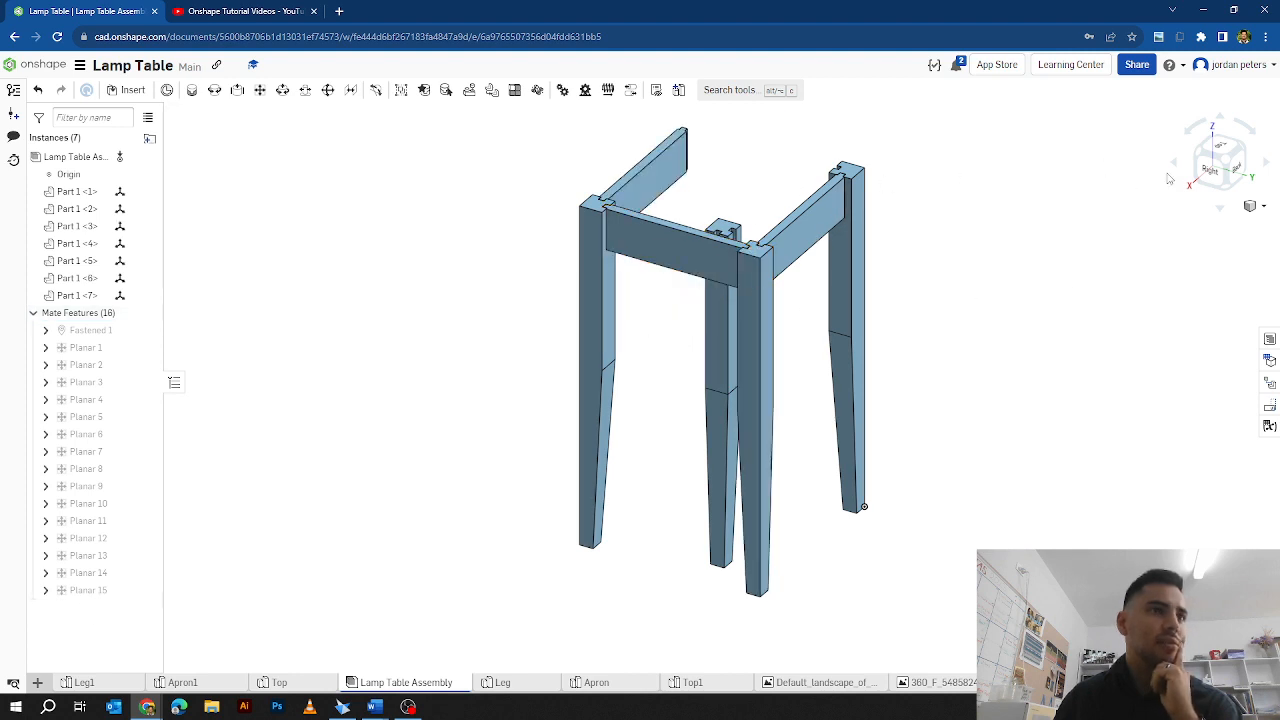
click(1199, 155)
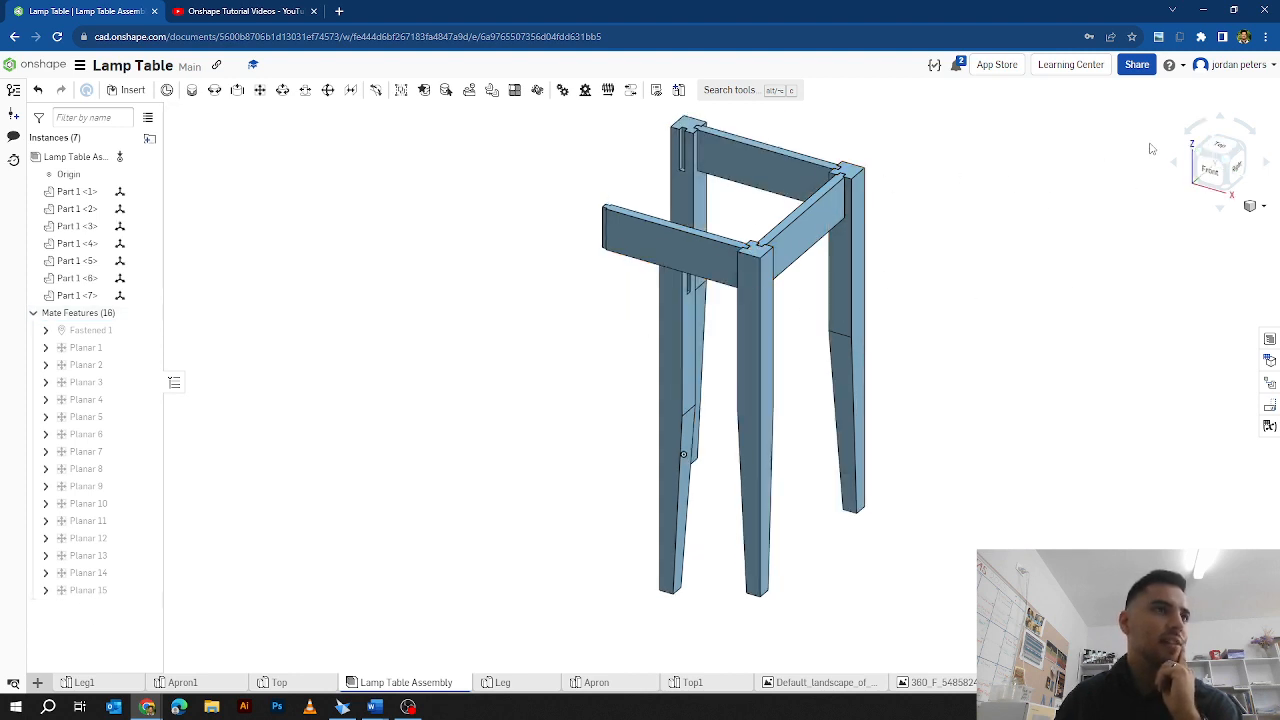
Step: Move the fourth leg into free space well clear of the third apron's open end
click(1199, 155)
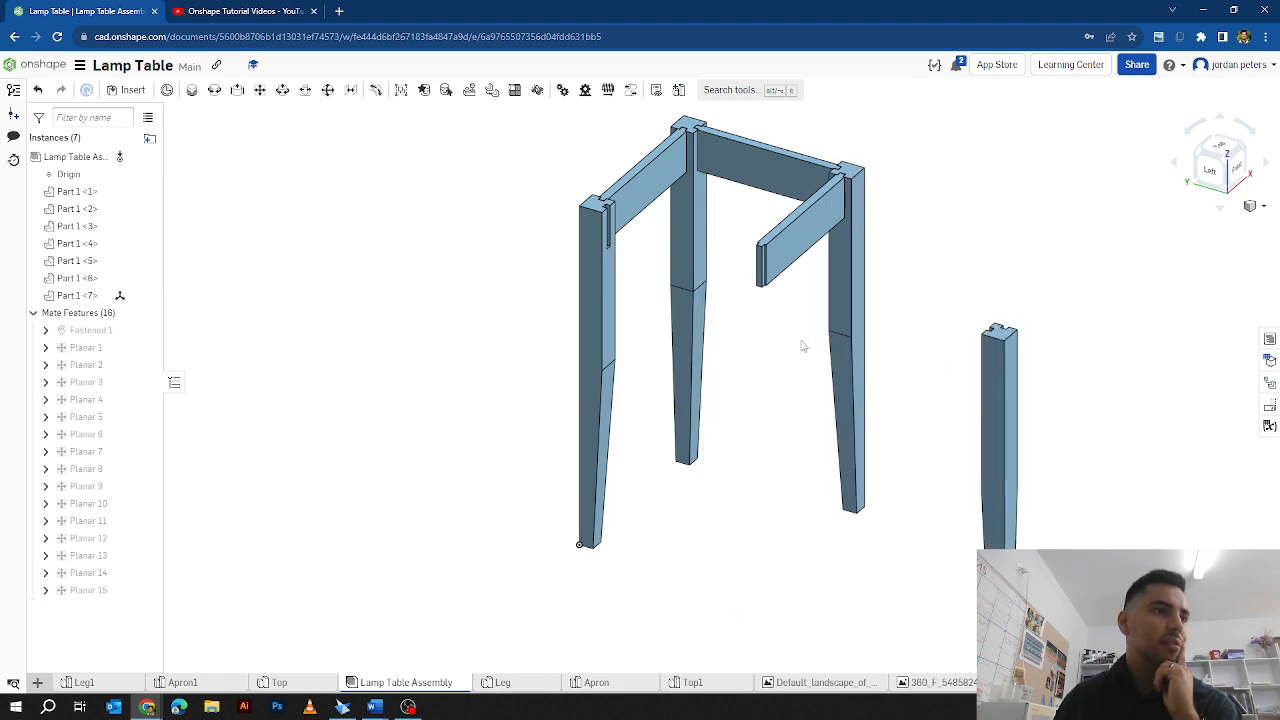
click(1201, 155)
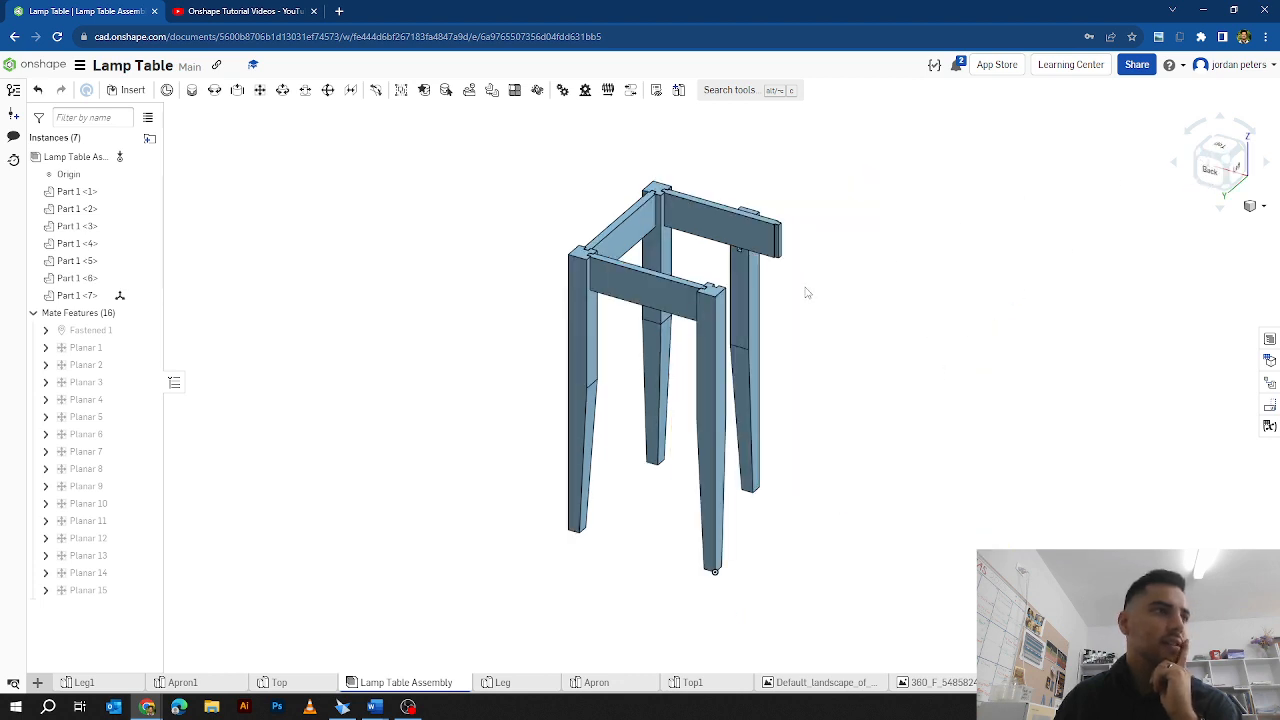
scroll(750, 230, up, 4)
scroll(711, 230, up, 2)
scroll(712, 229, down, 2)
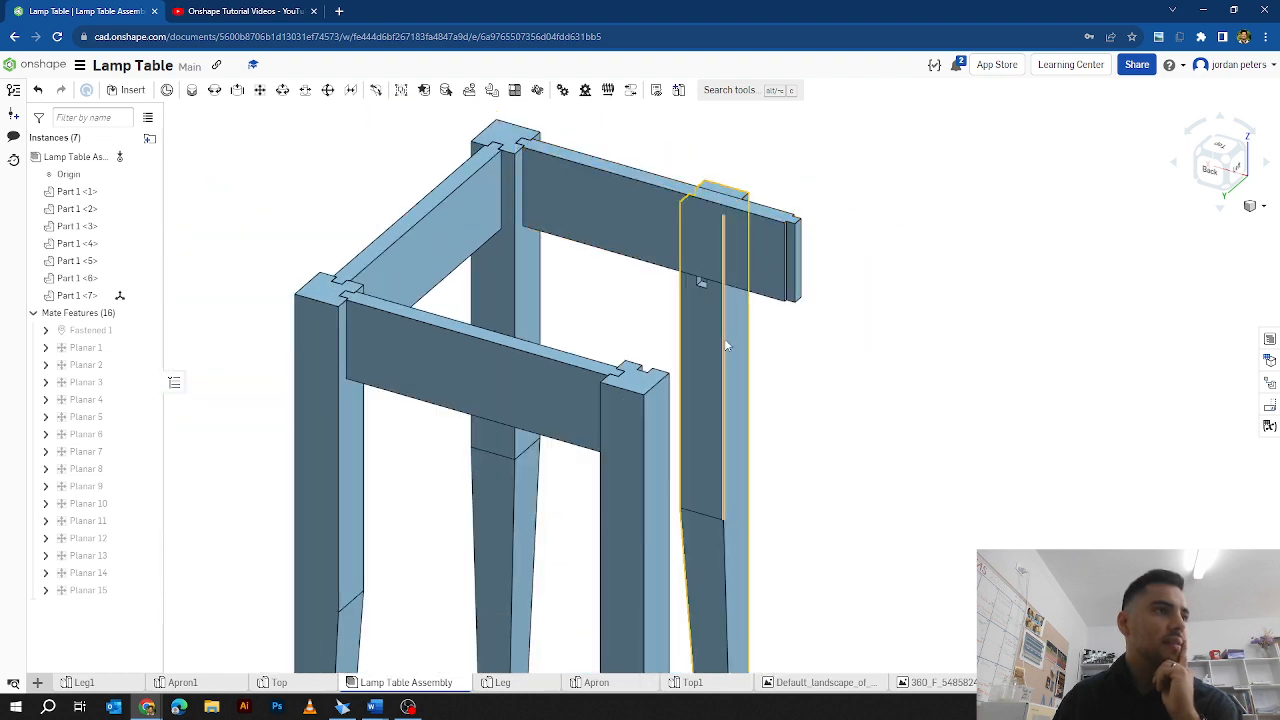
drag(1051, 335, 1031, 323)
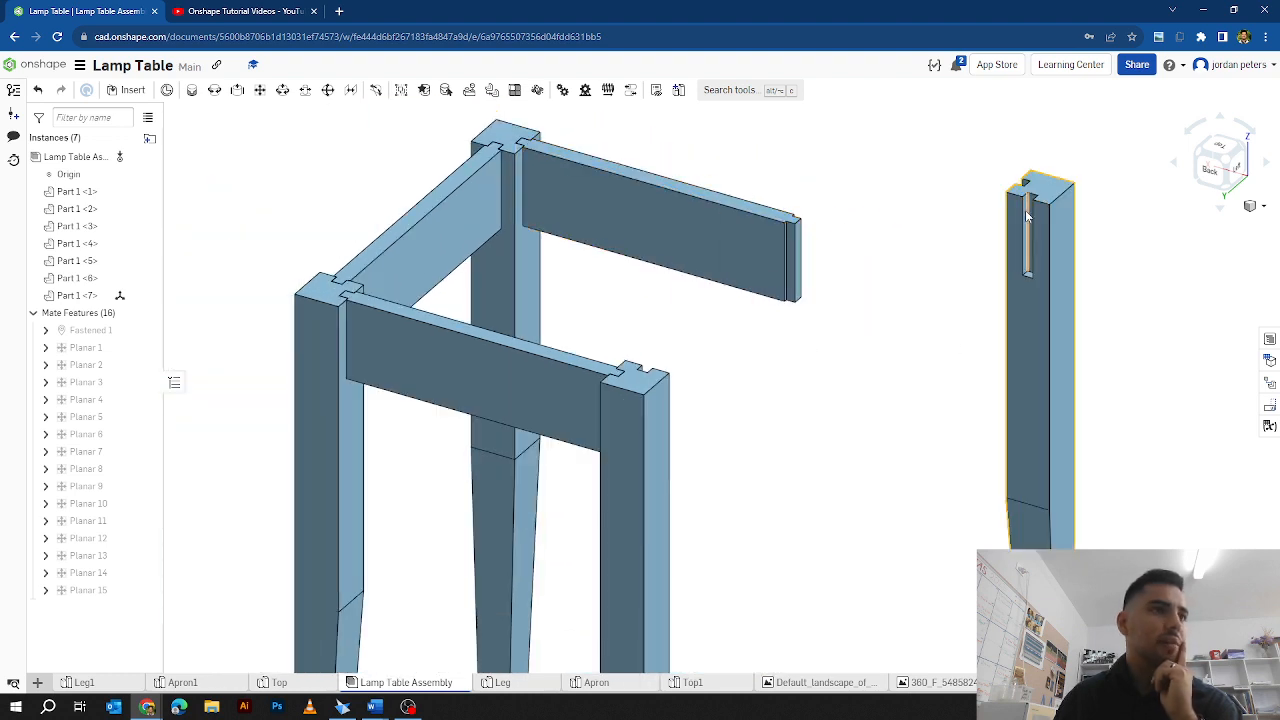
Step: Start a planar mate and choose the inner back face of the fourth leg's slot as the first face
scroll(1024, 192, up, 4)
click(1204, 162)
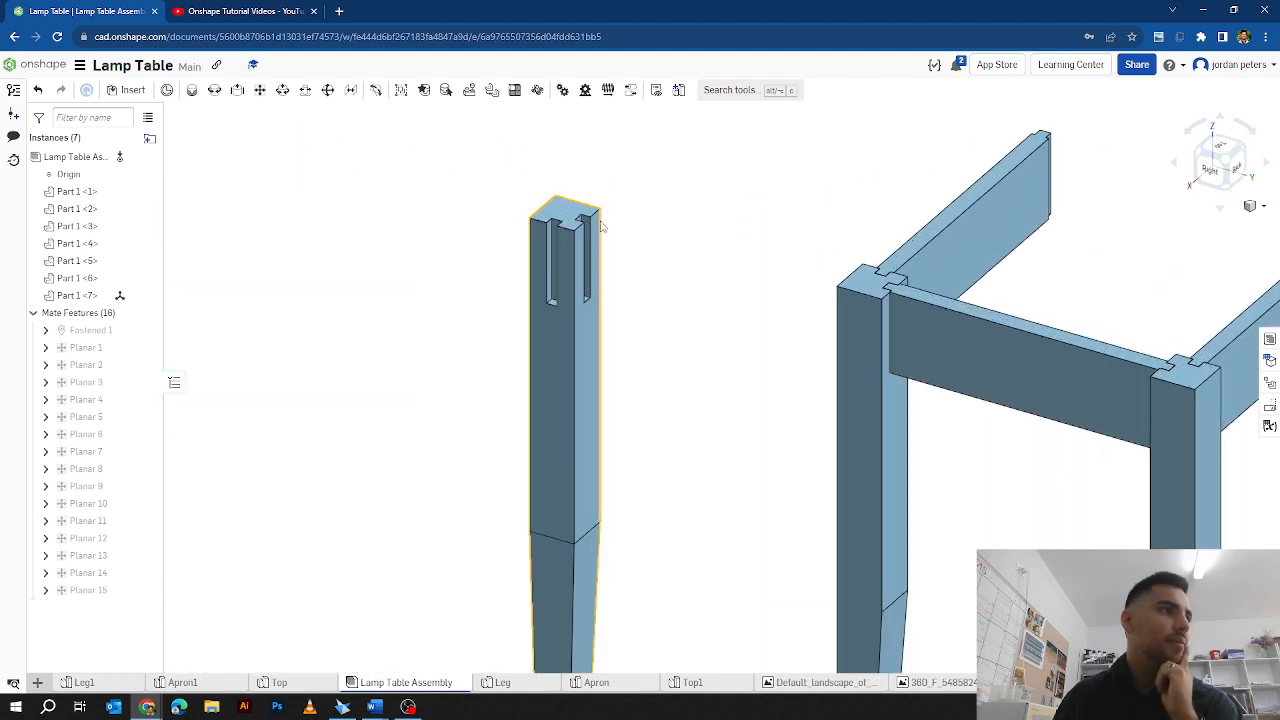
scroll(600, 225, up, 3)
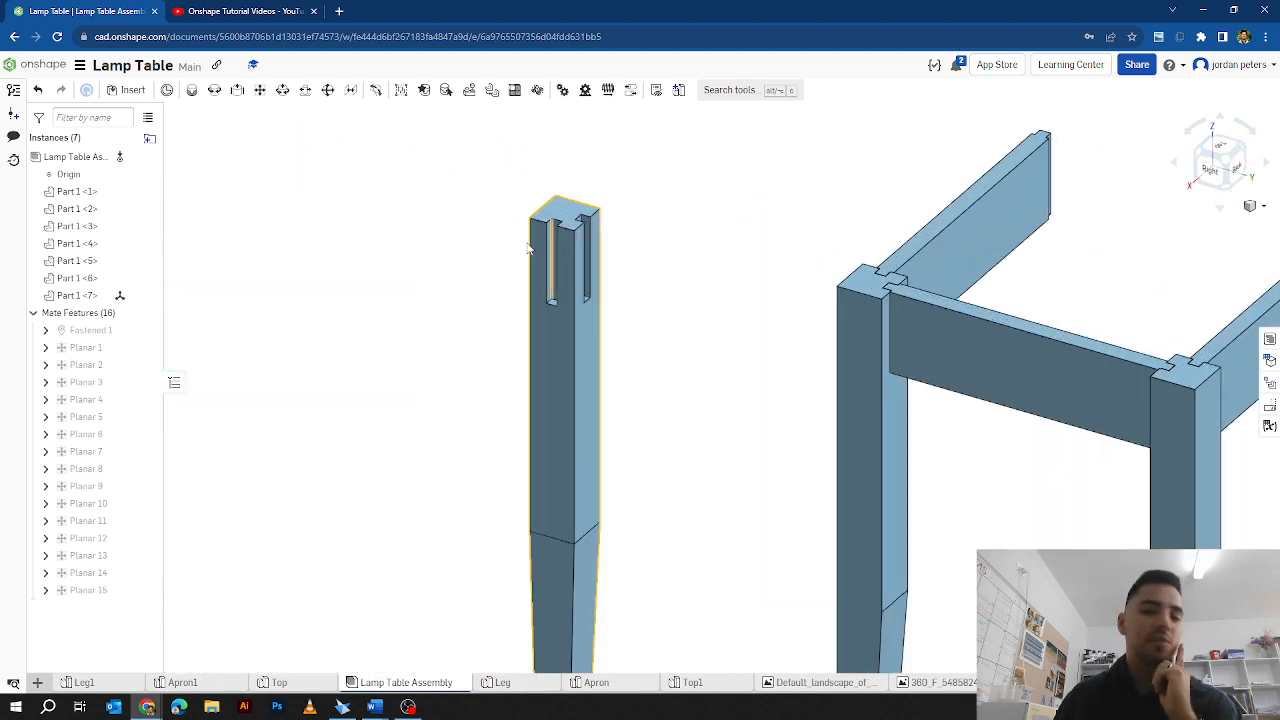
click(260, 91)
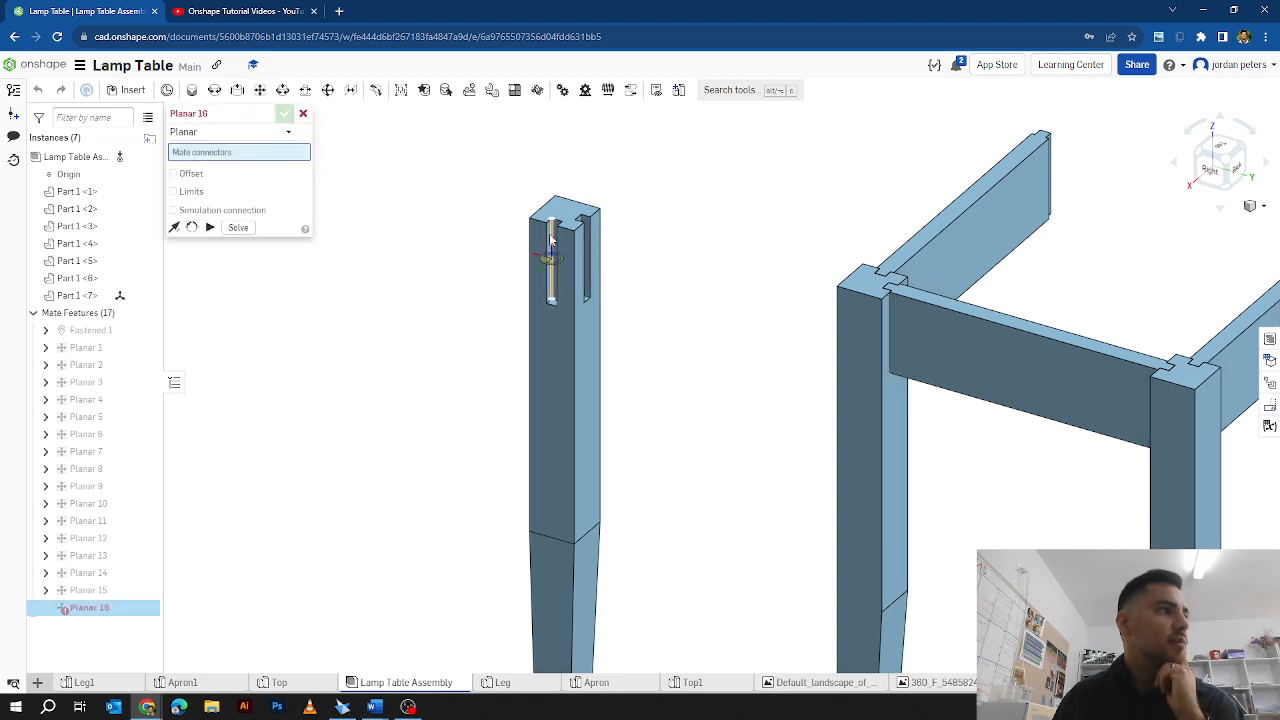
scroll(551, 240, up, 5)
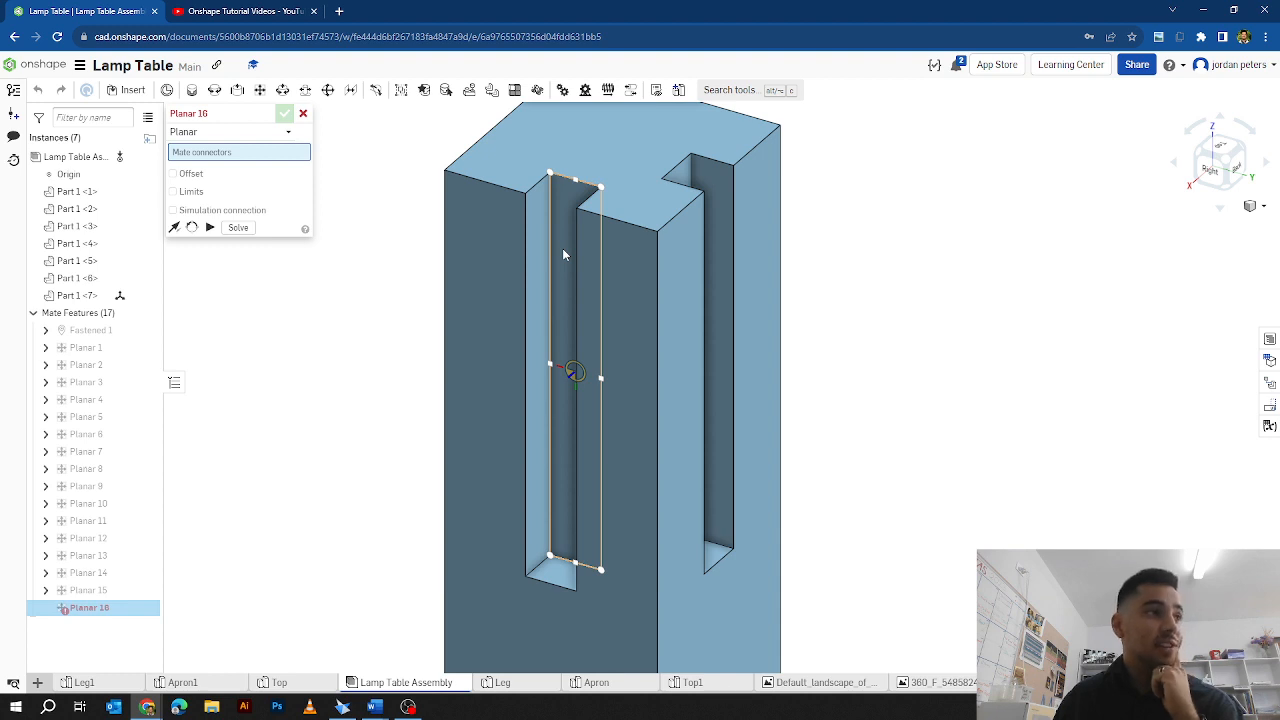
click(563, 255)
scroll(617, 253, down, 5)
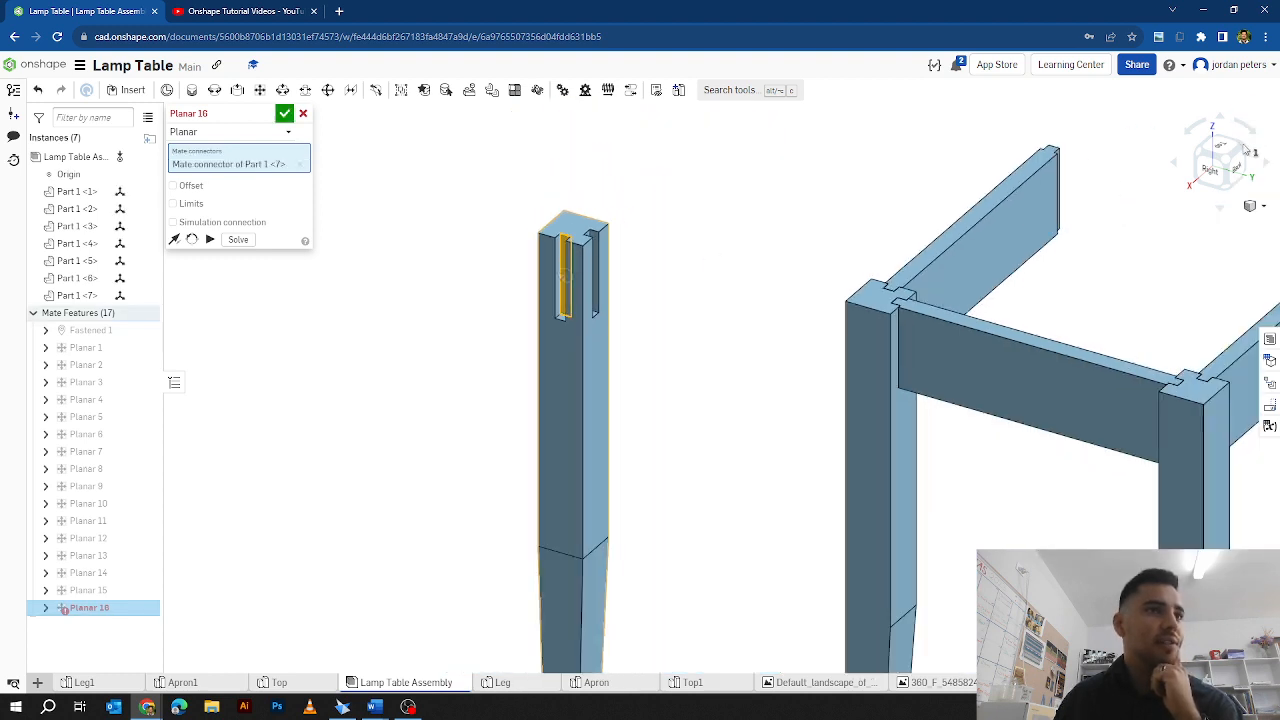
Step: Choose the end face of the third apron's tongue as the second face and accept the planar mate
click(1244, 147)
scroll(777, 257, up, 5)
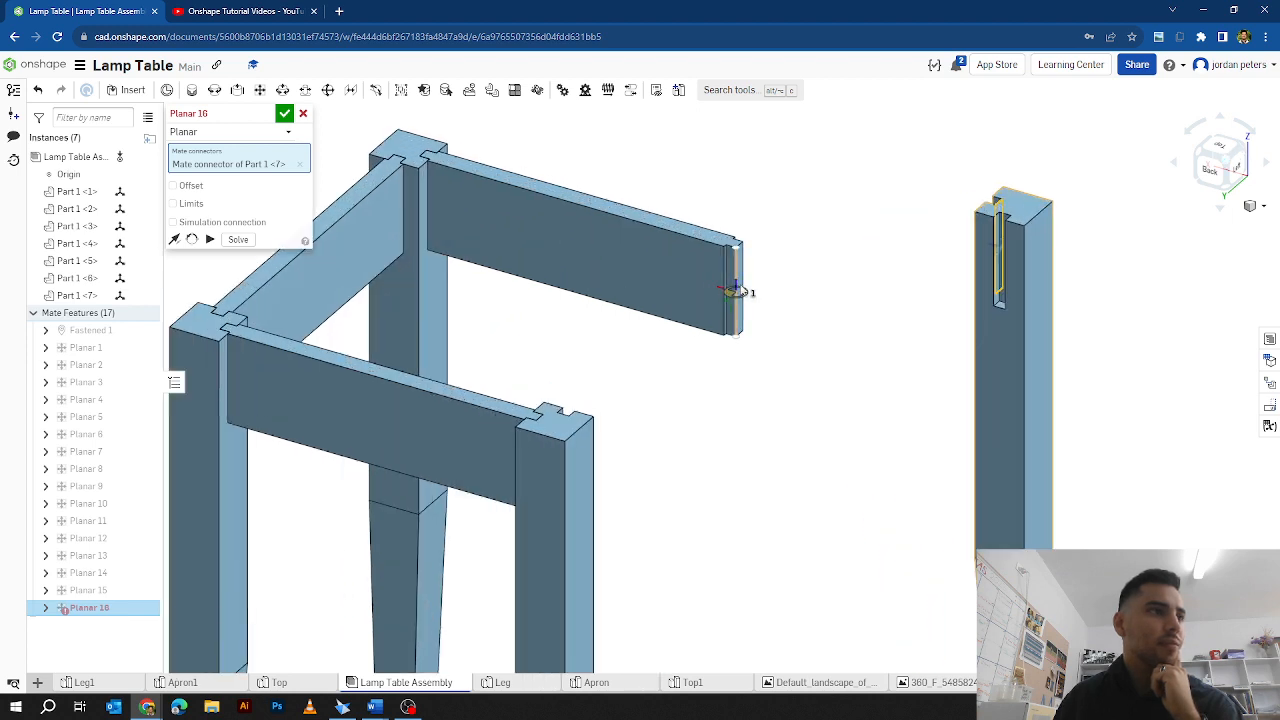
scroll(737, 290, up, 4)
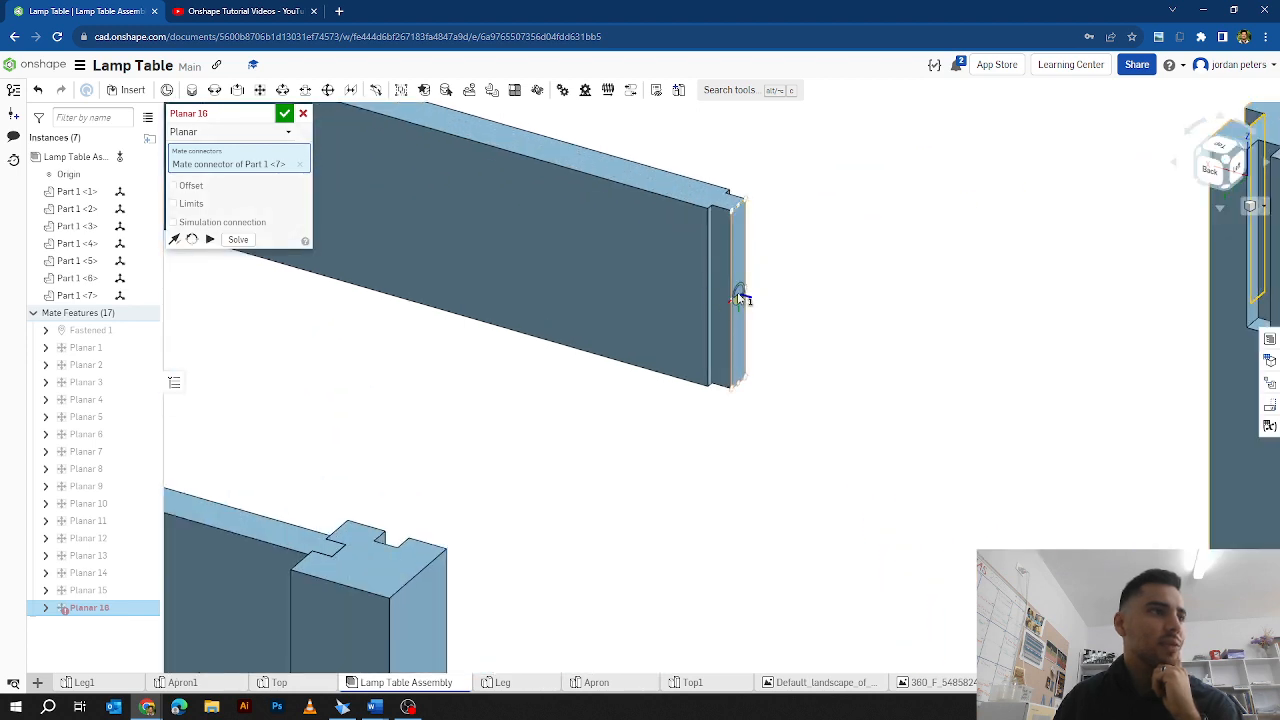
click(740, 298)
scroll(740, 296, down, 4)
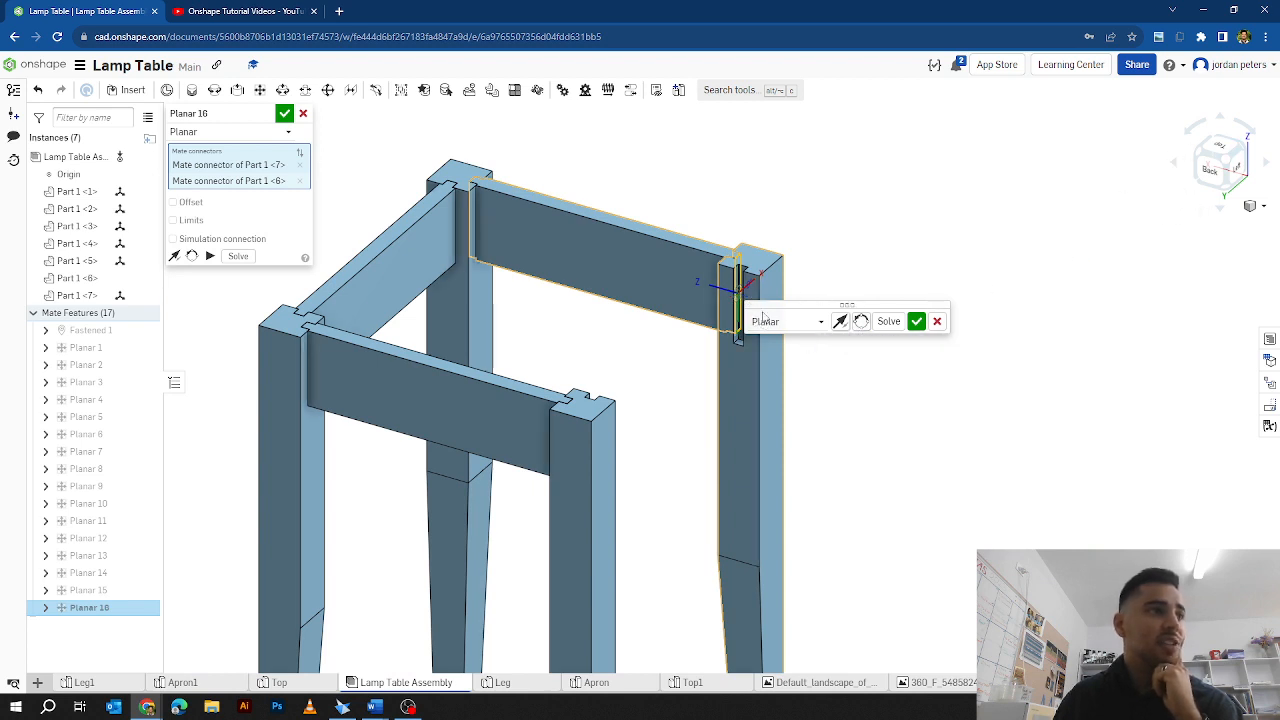
click(916, 322)
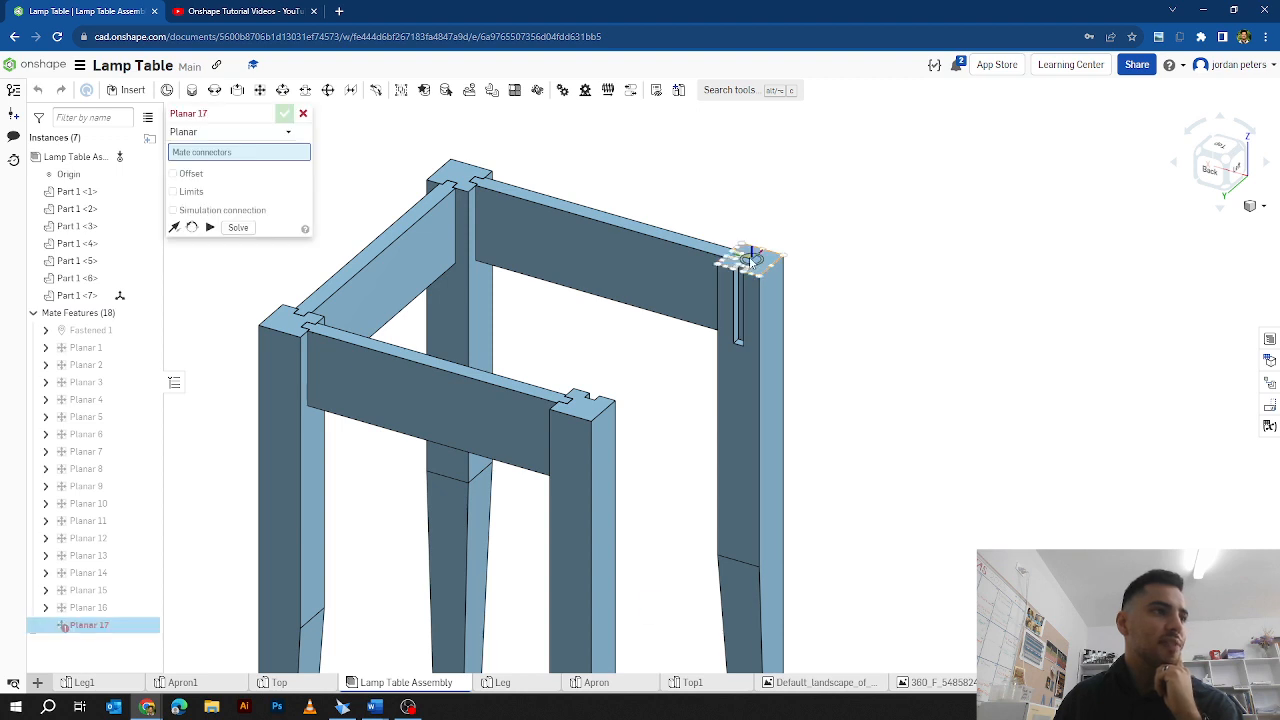
Step: Add a planar mate between the top face of the fourth leg and the top edge face of the third apron
click(751, 259)
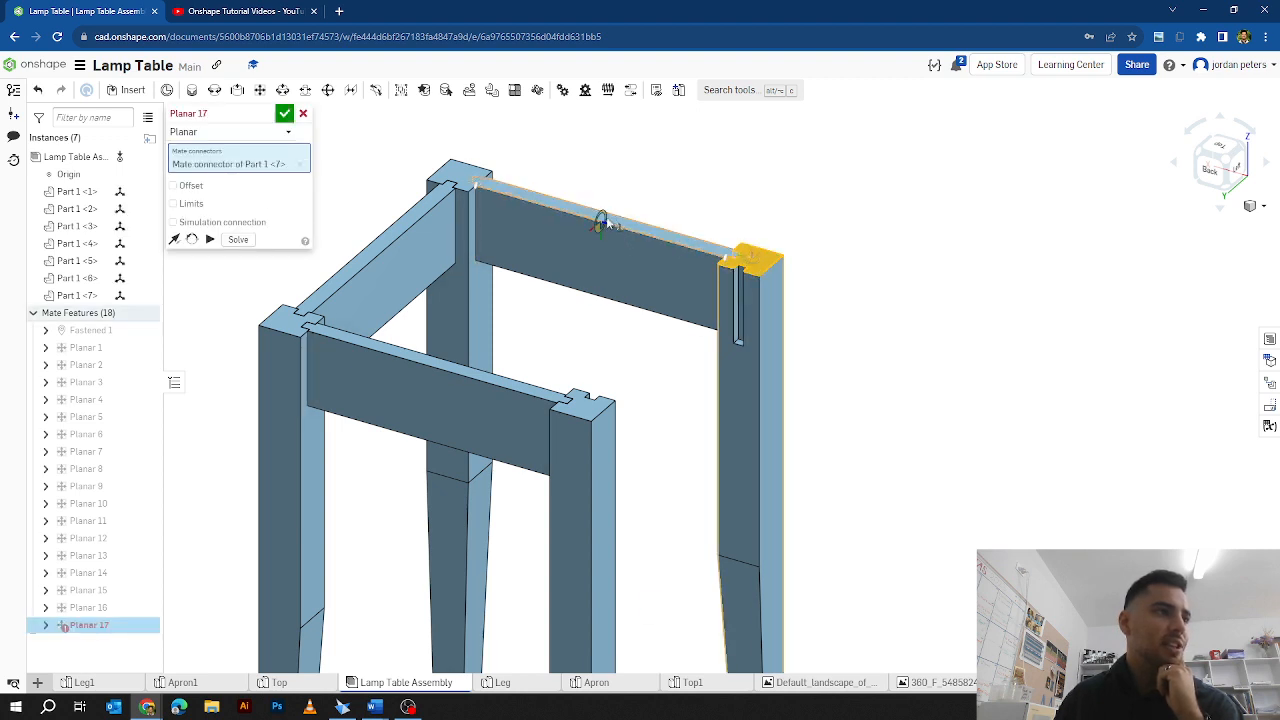
click(606, 216)
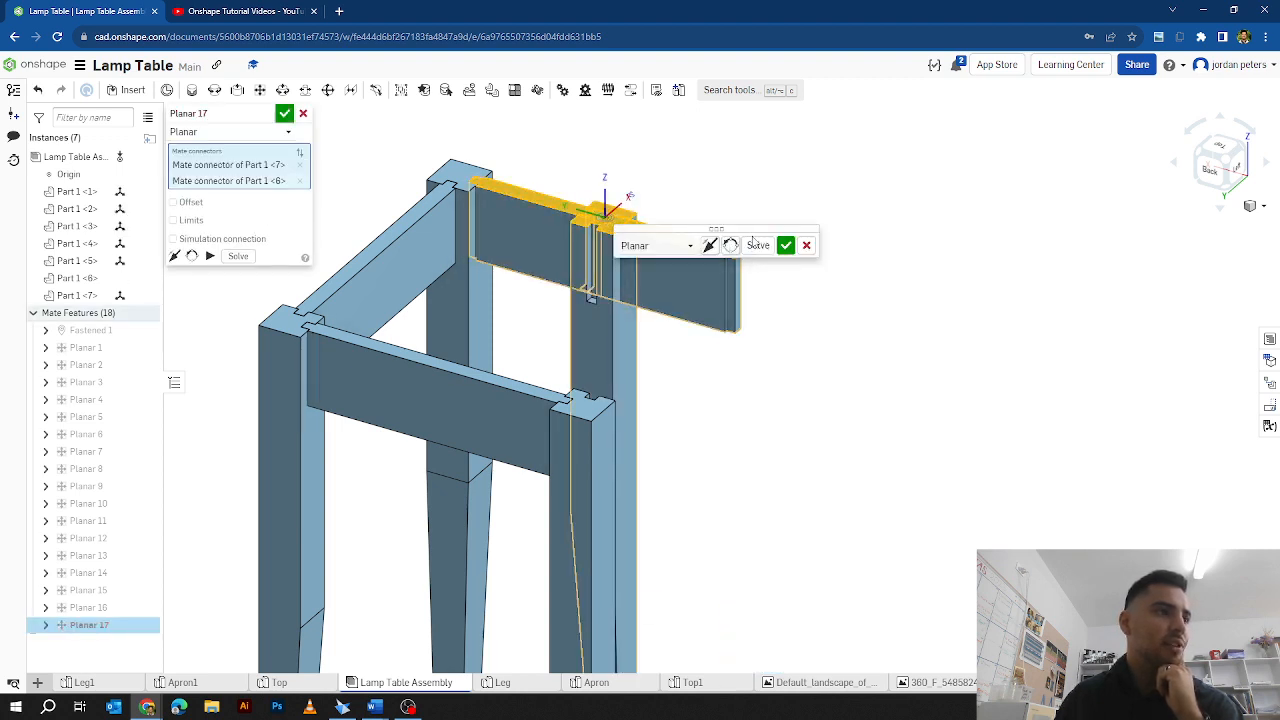
click(786, 245)
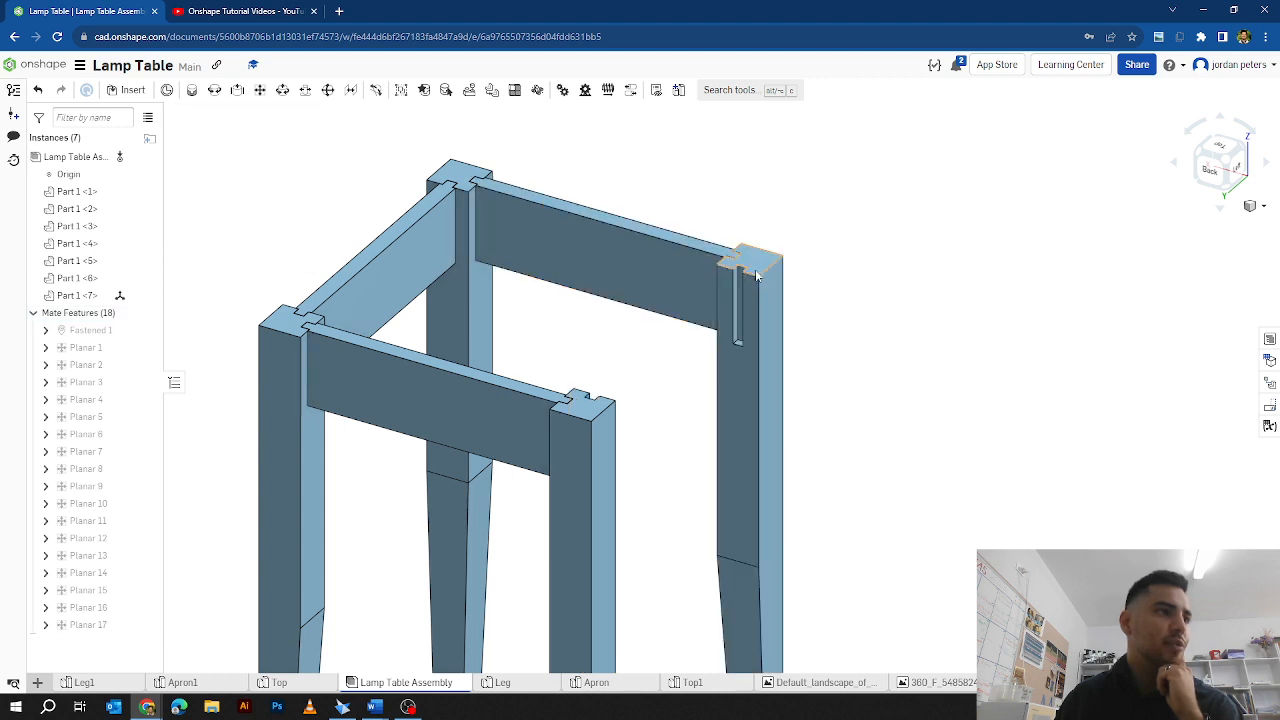
Step: For a new planar mate, hide the fourth leg, choose the side face of the third apron's tongue and show the leg again
scroll(738, 270, up, 5)
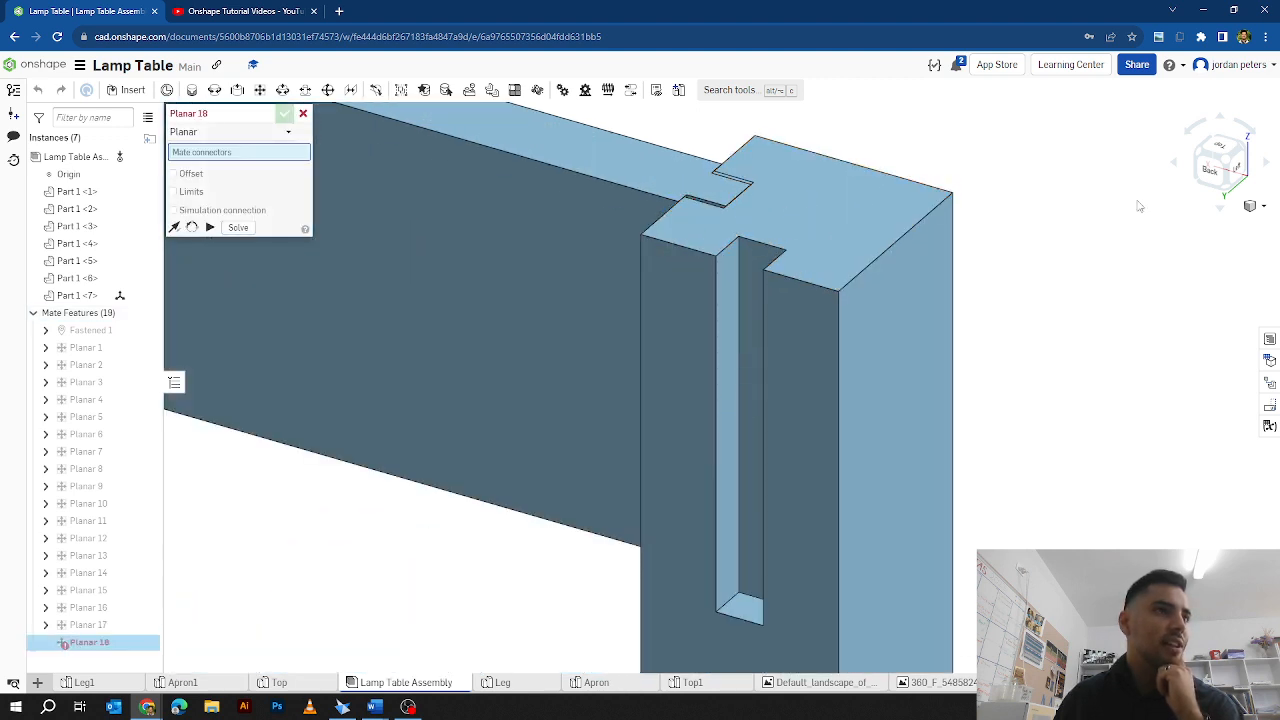
click(1197, 155)
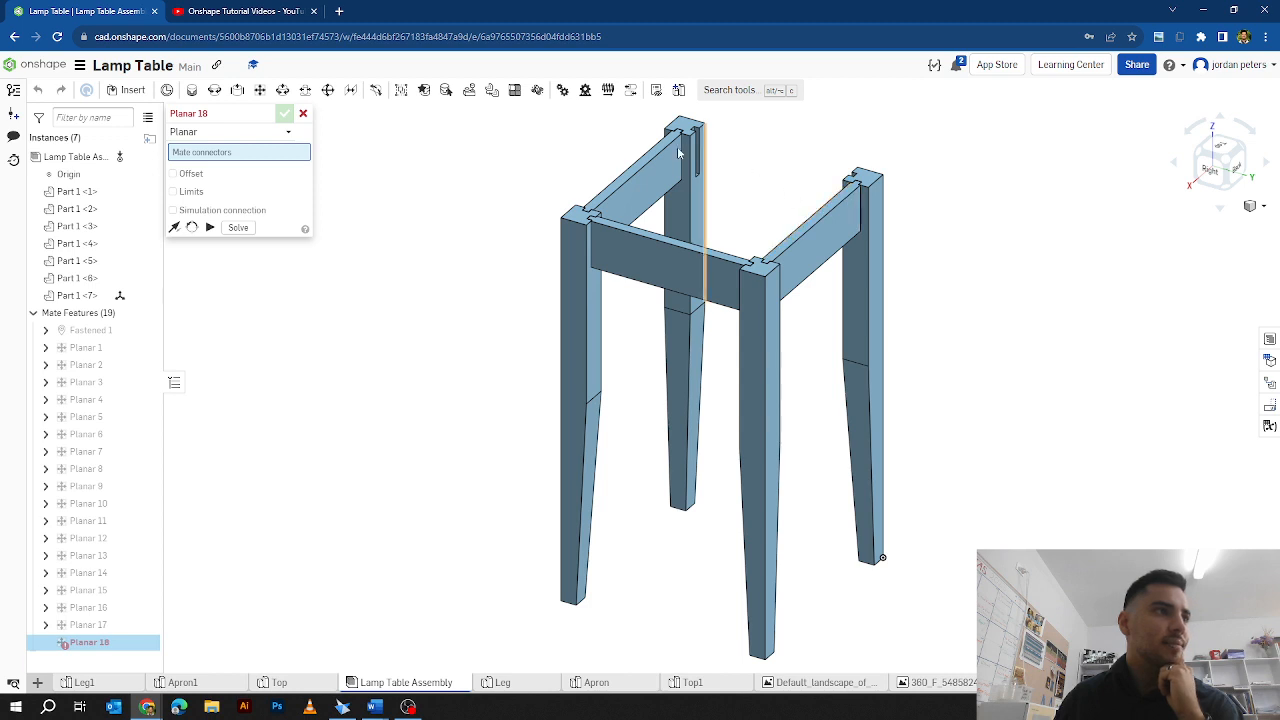
scroll(765, 270, up, 5)
scroll(681, 252, up, 5)
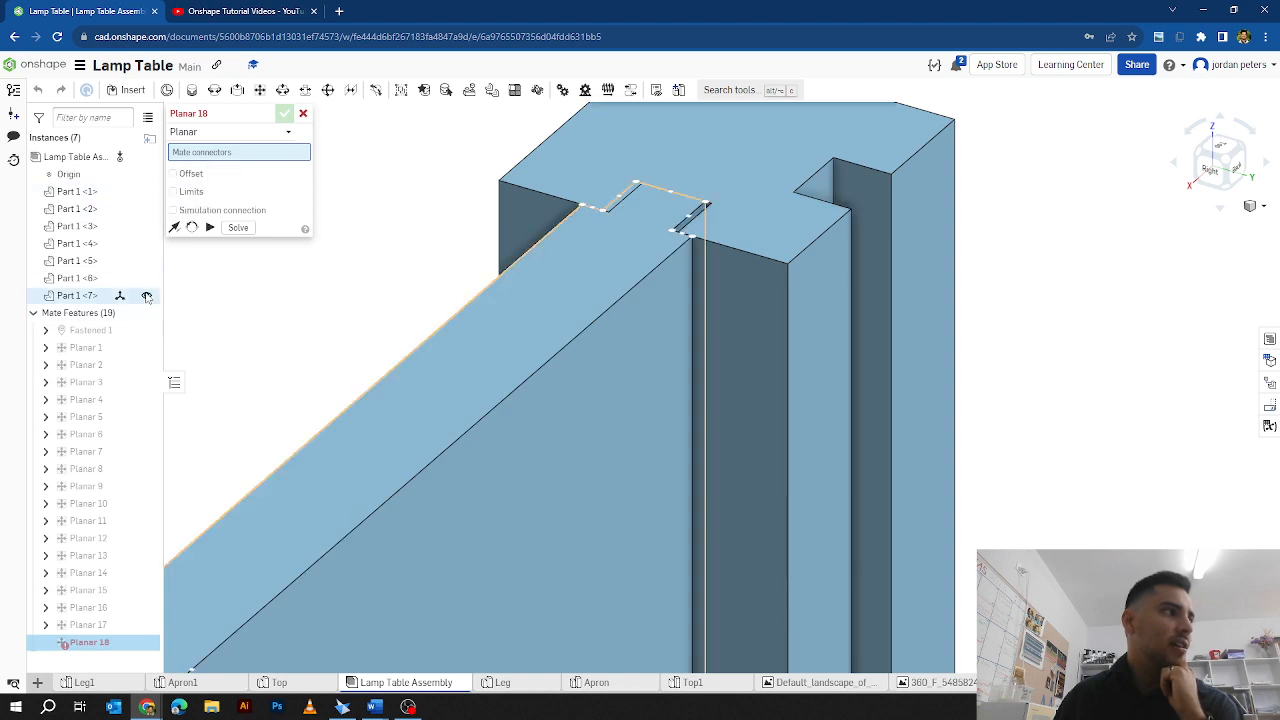
click(147, 295)
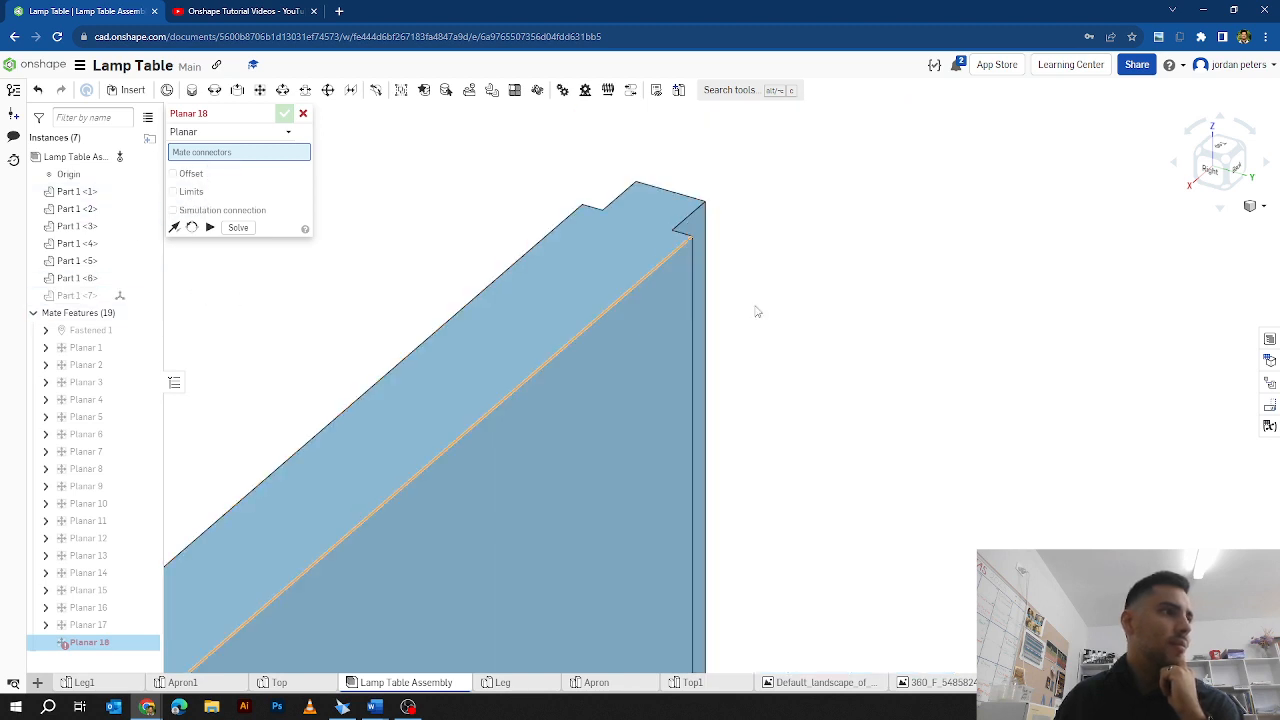
click(699, 289)
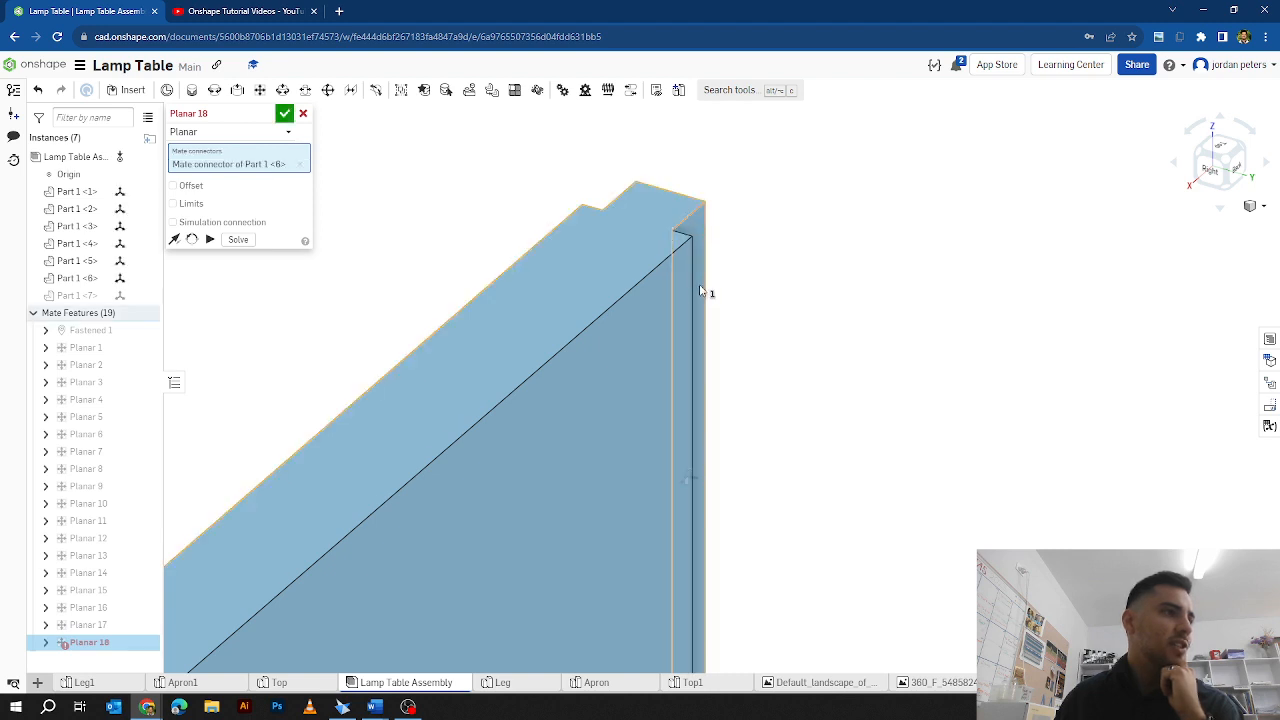
click(146, 294)
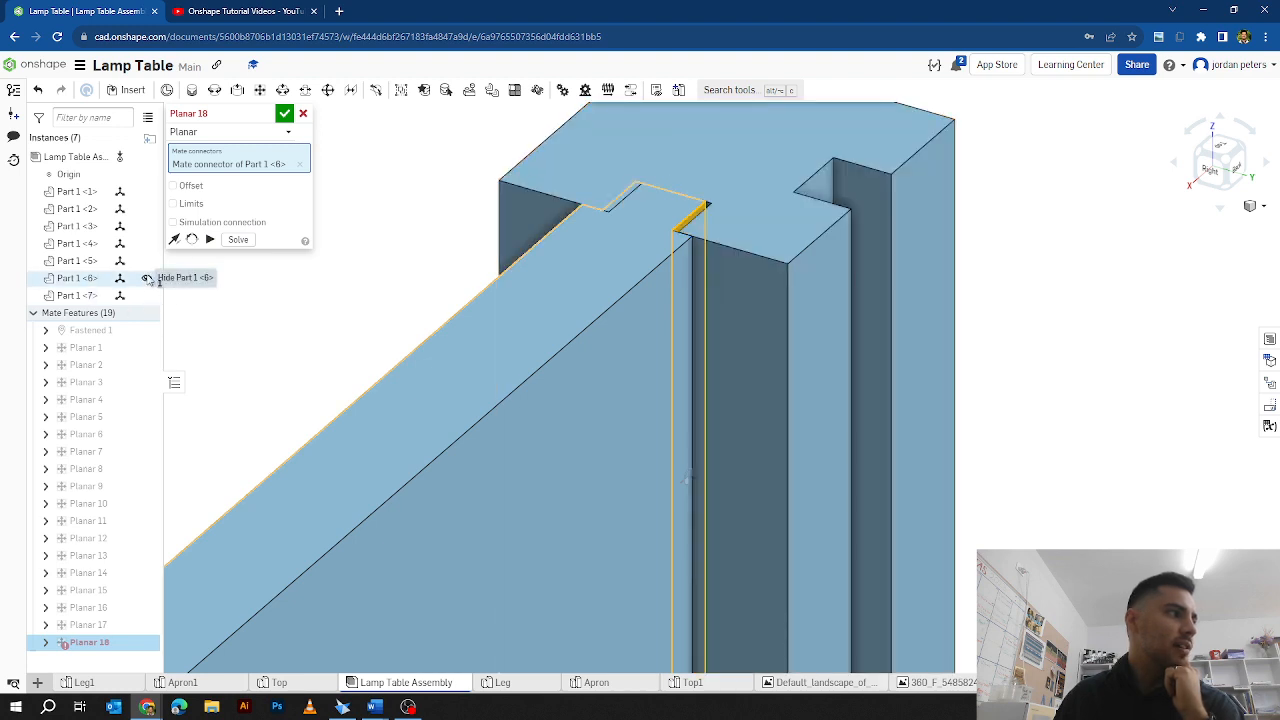
Step: Hide the third apron, choose the matching side wall of the fourth leg's slot as the second face and accept the planar mate
click(147, 279)
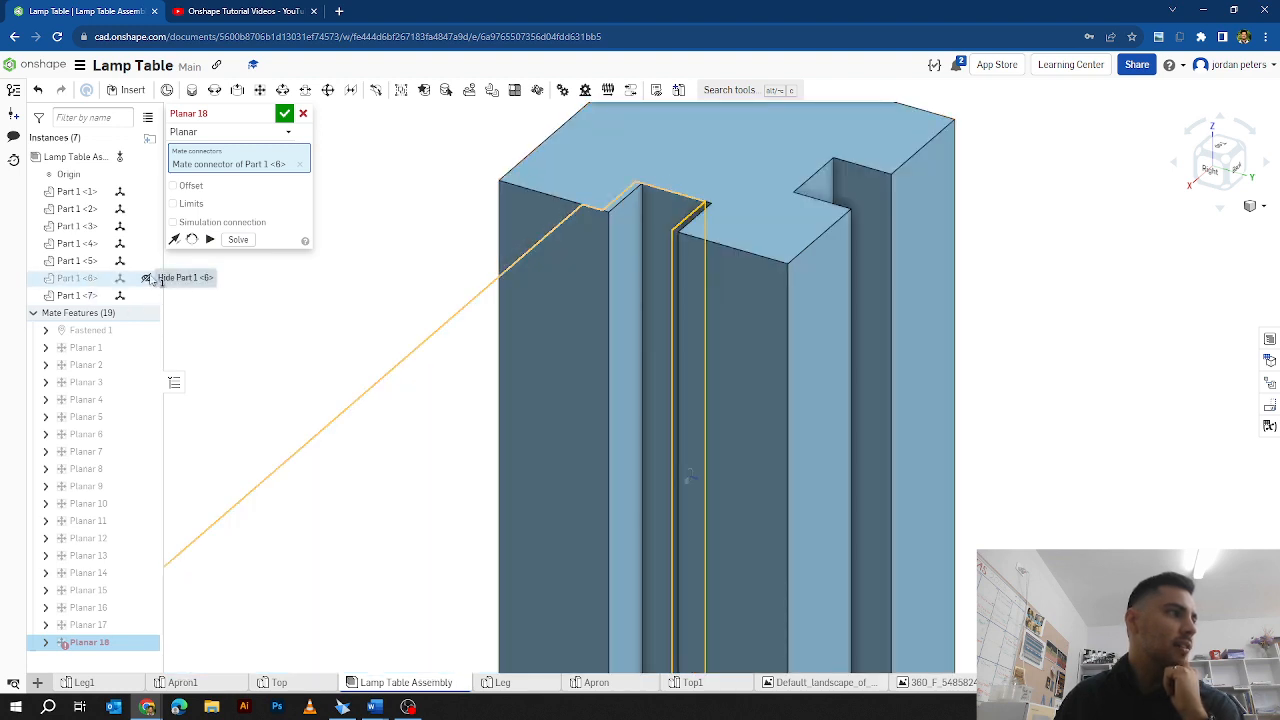
click(1200, 153)
scroll(596, 243, up, 10)
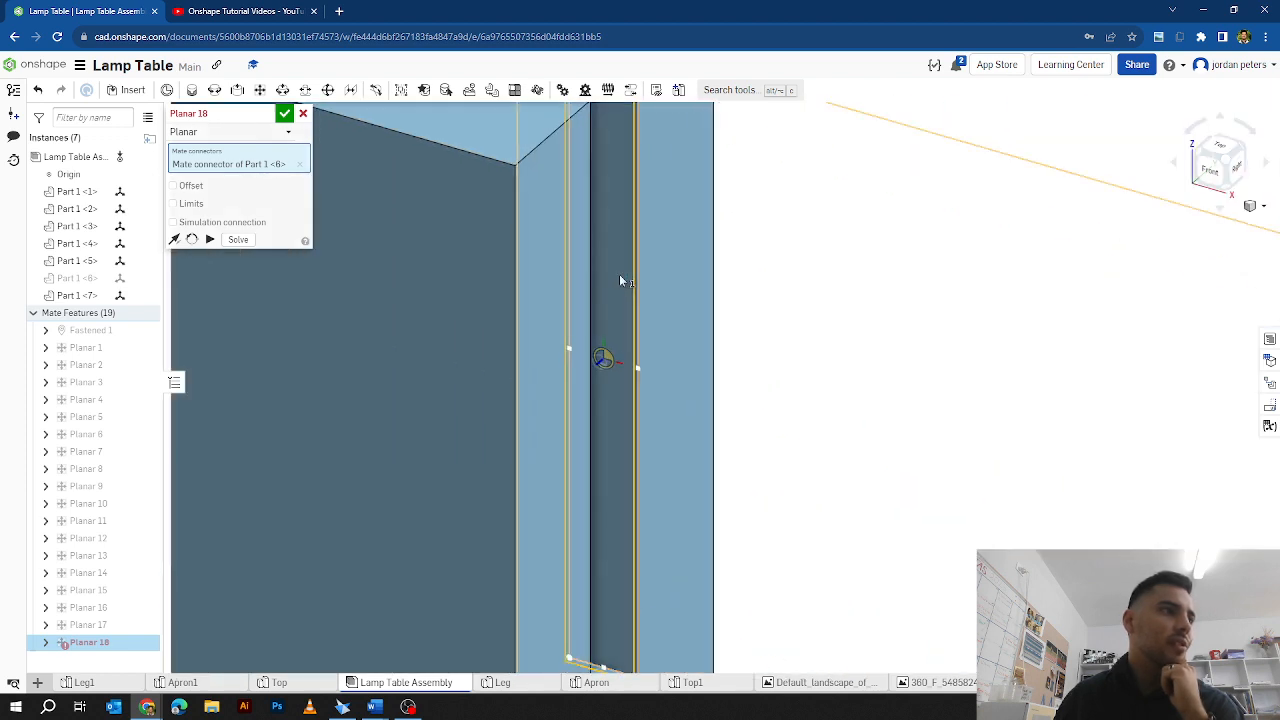
click(620, 279)
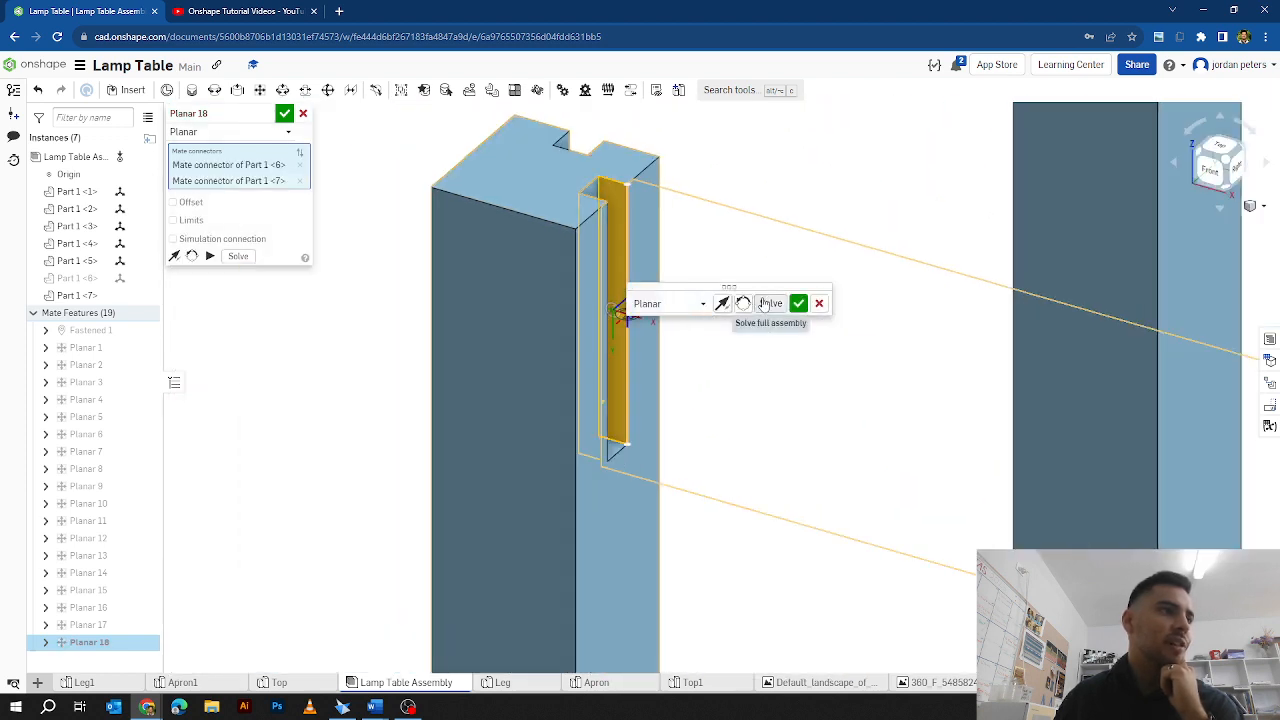
click(797, 303)
Step: Cancel the empty extra planar mate and show the third apron again
key(m)
scroll(775, 225, down, 4)
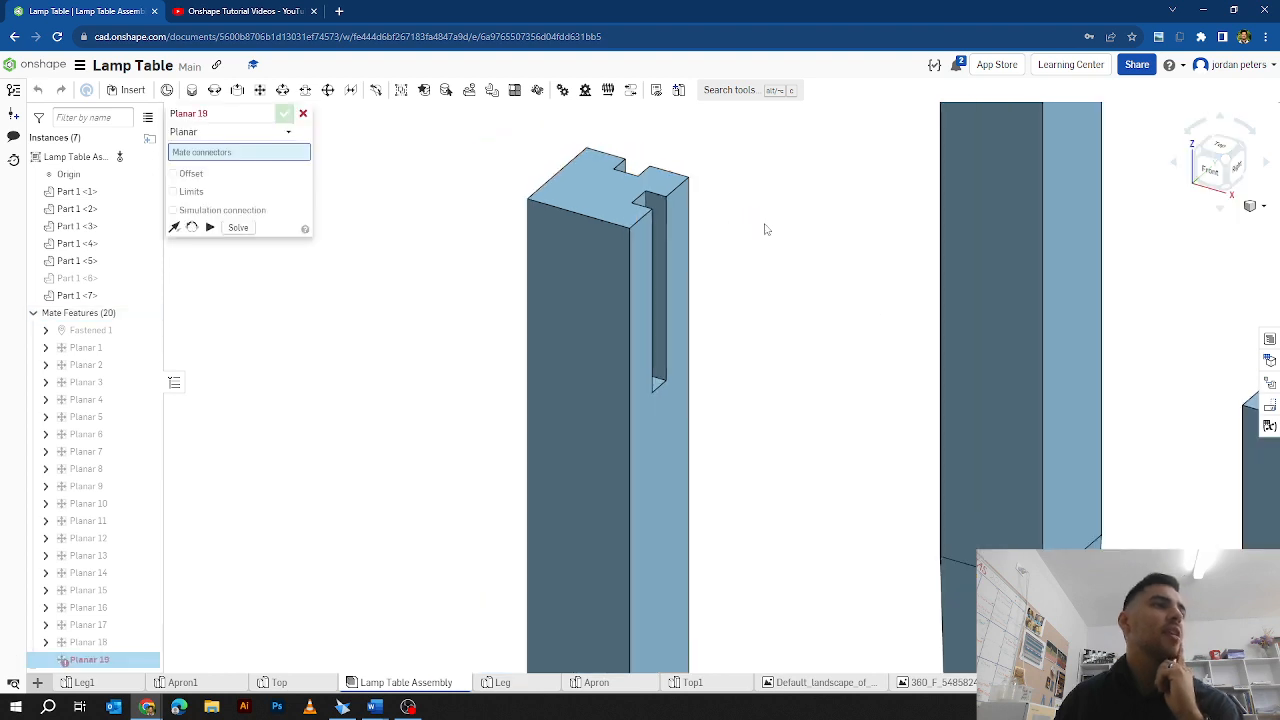
click(146, 278)
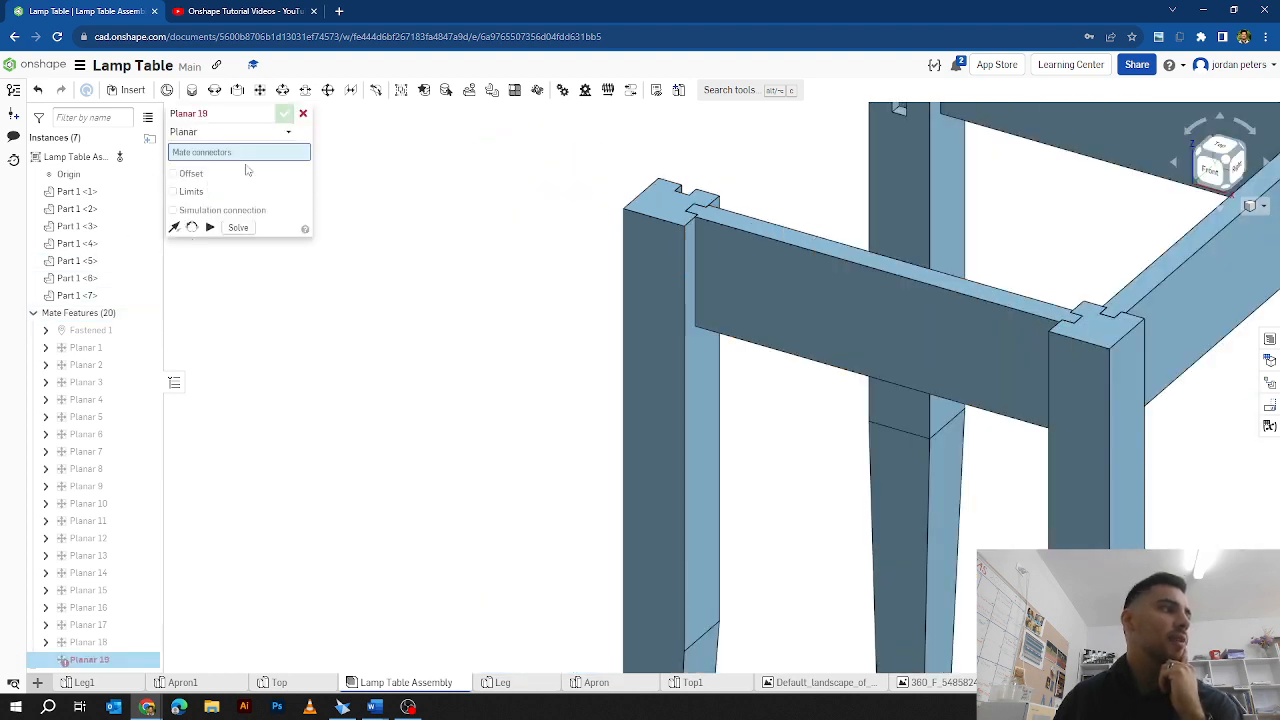
click(304, 116)
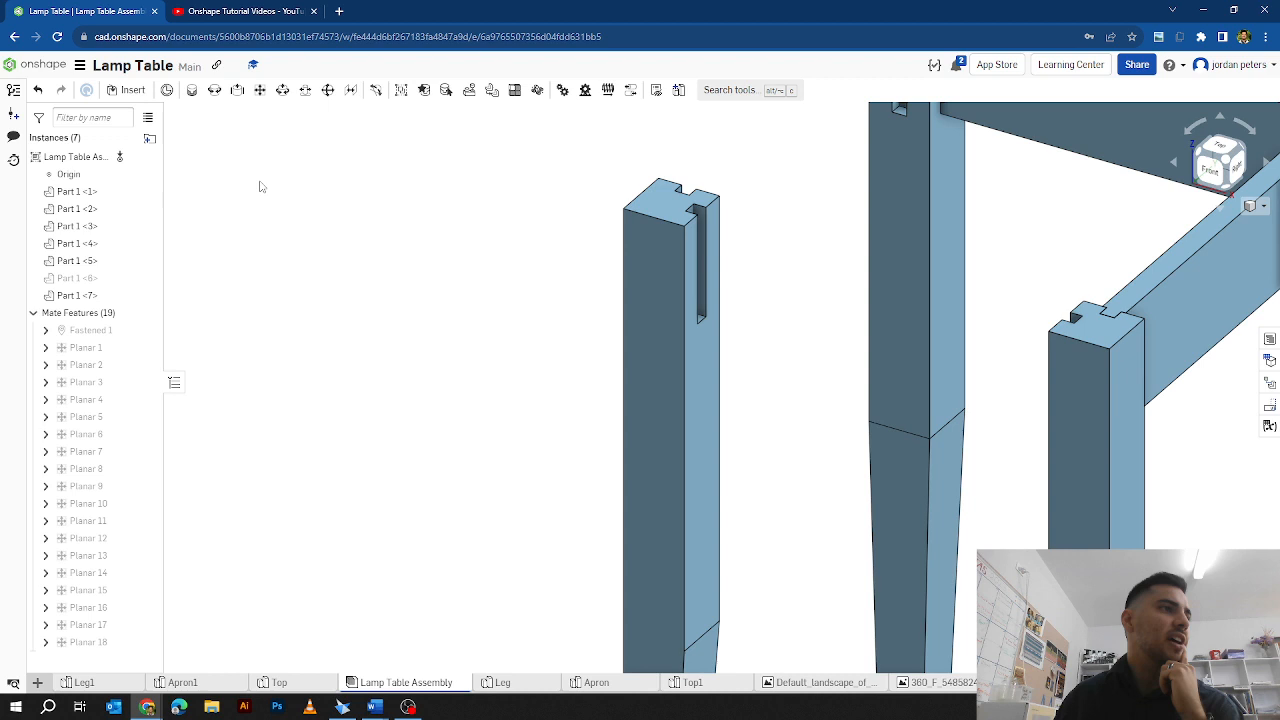
click(146, 278)
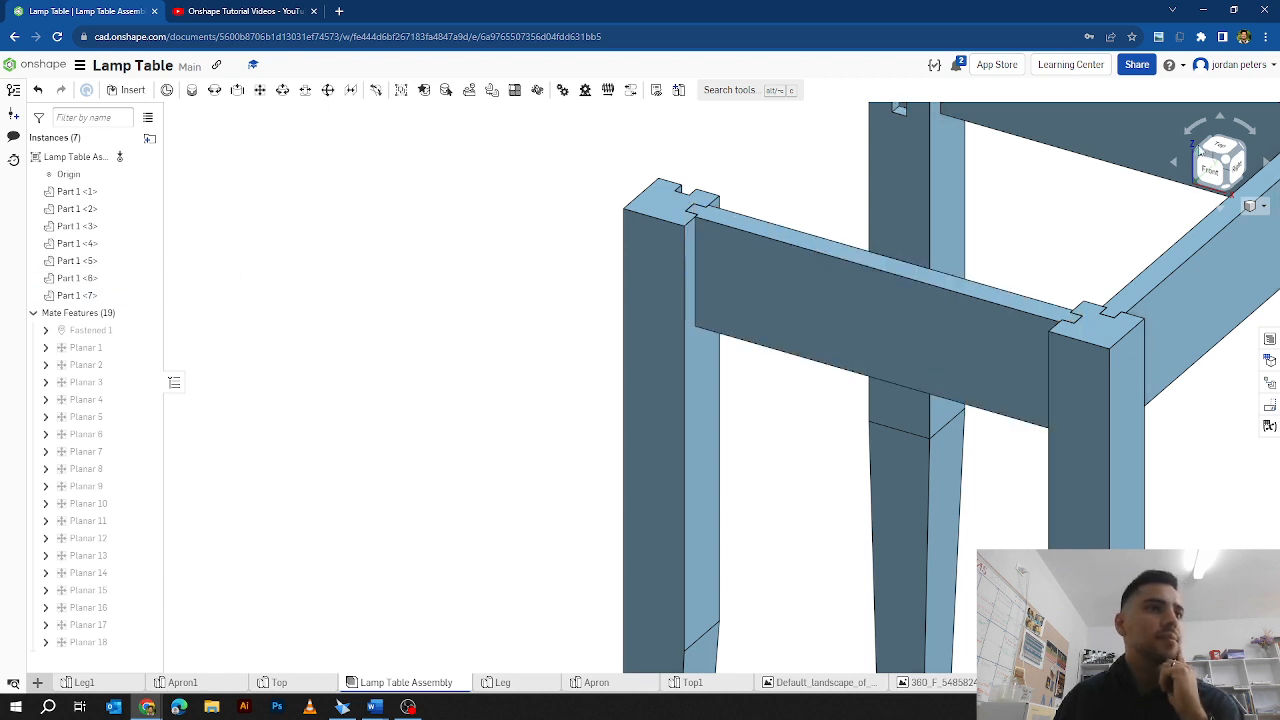
Step: Insert a fourth apron from Apron1 in free space beside the fourth leg's empty slot
click(1197, 152)
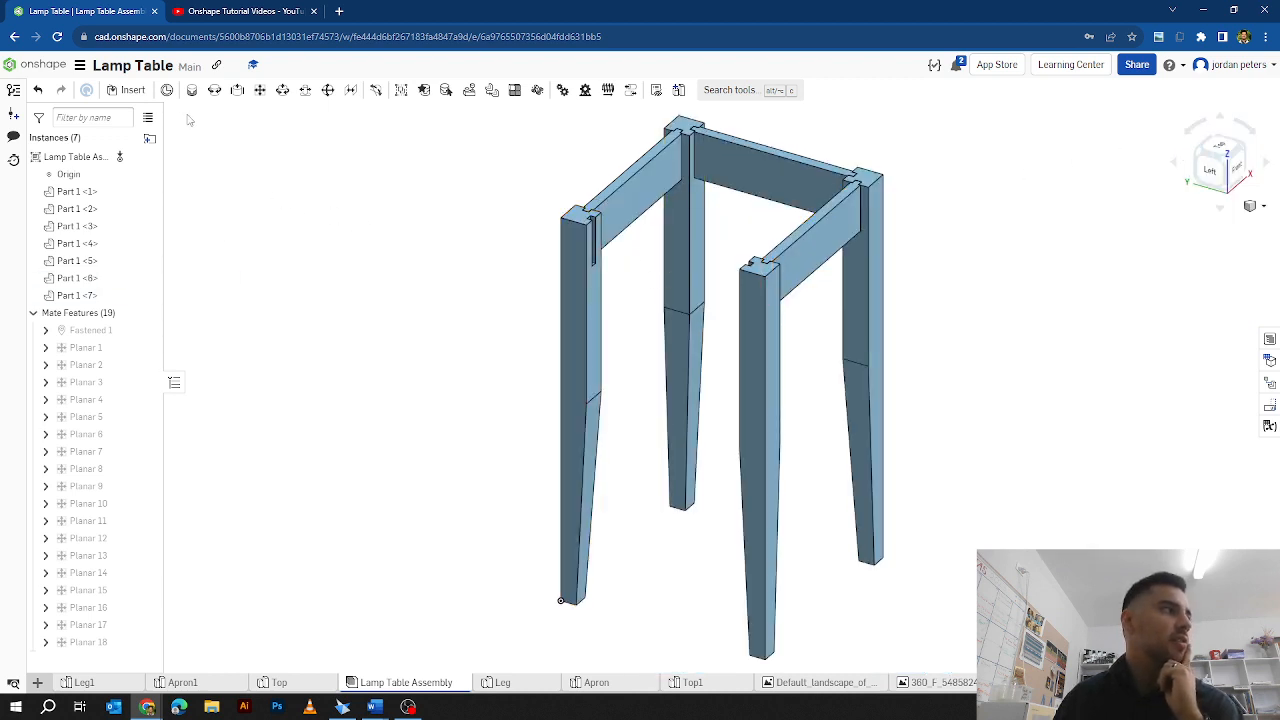
click(128, 91)
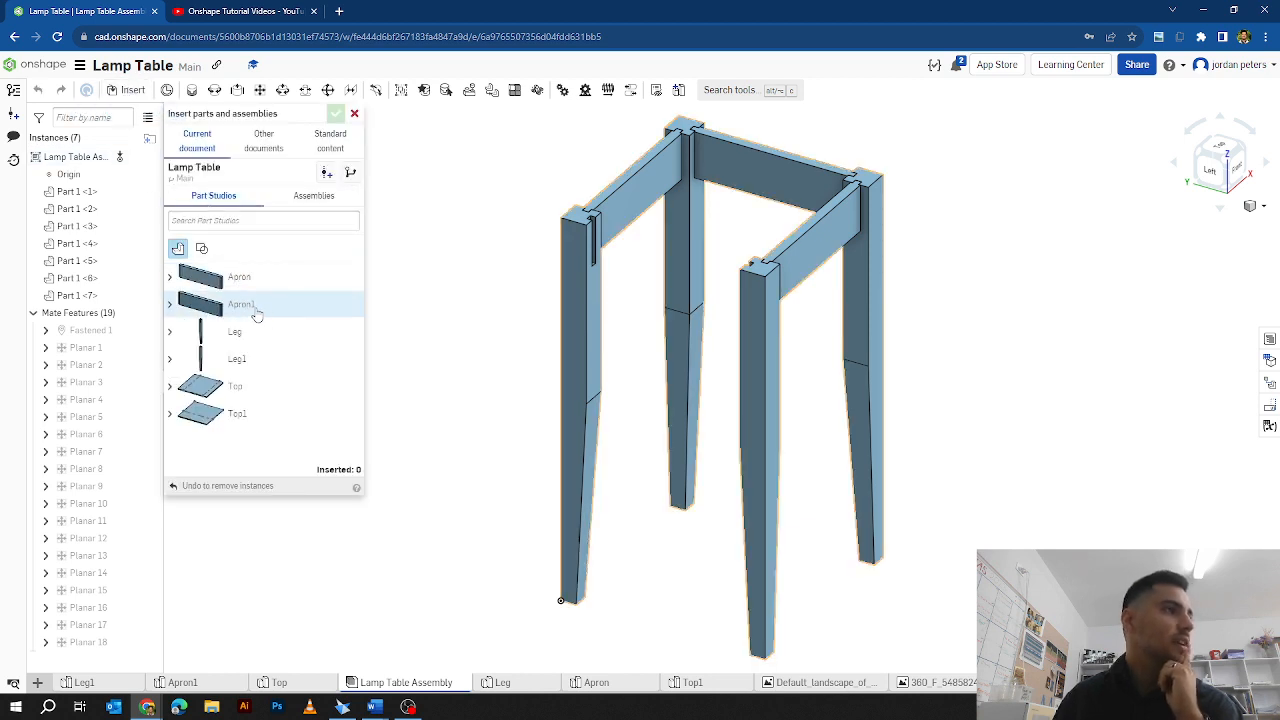
click(257, 314)
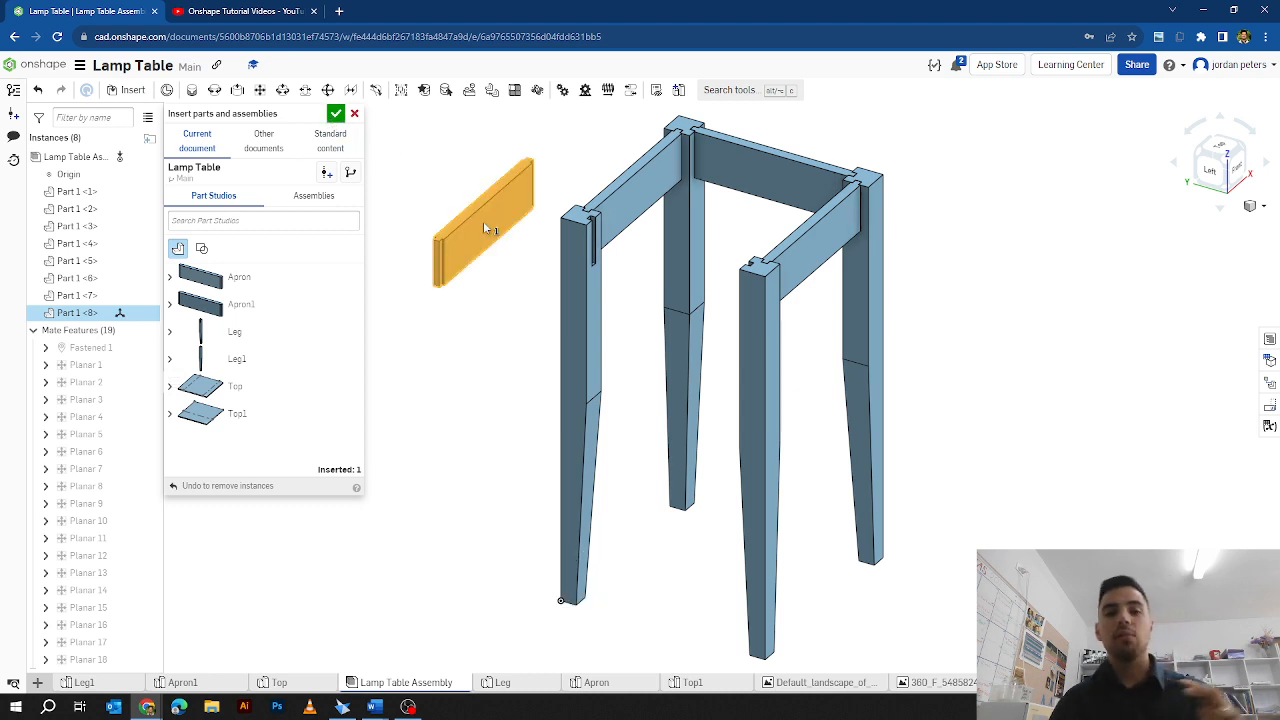
click(487, 229)
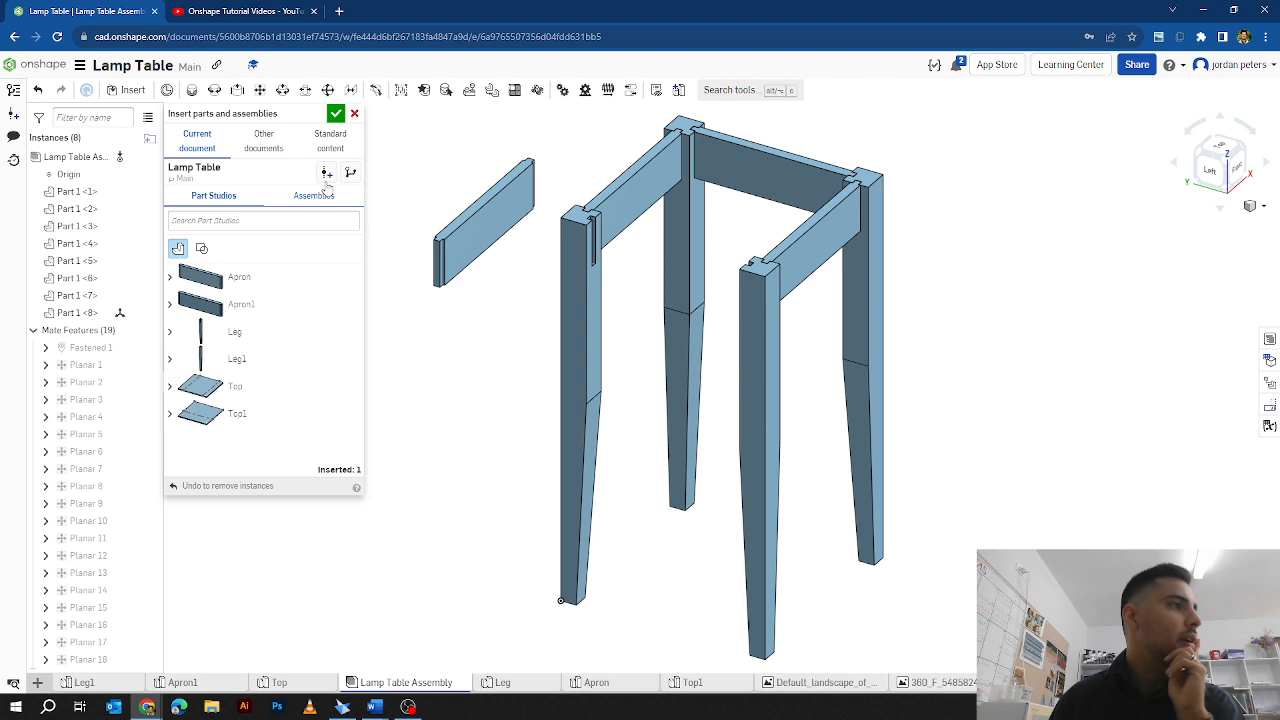
click(336, 114)
scroll(447, 222, up, 5)
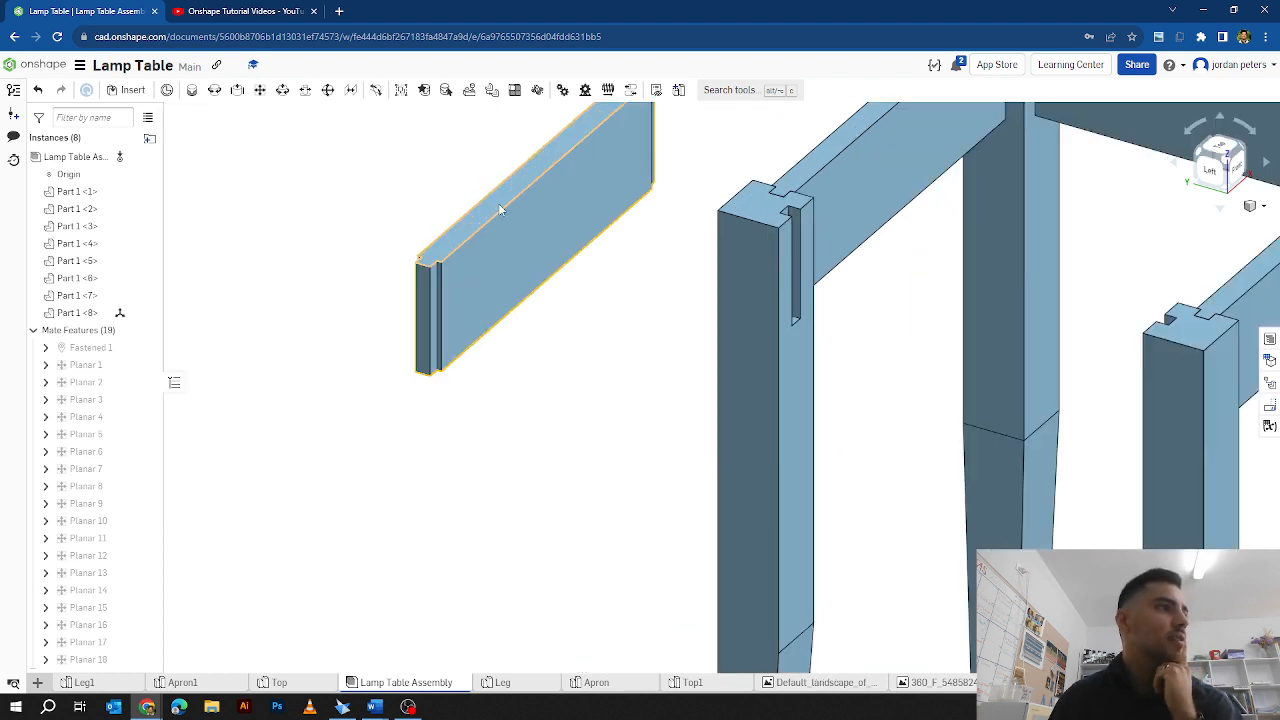
scroll(498, 203, down, 3)
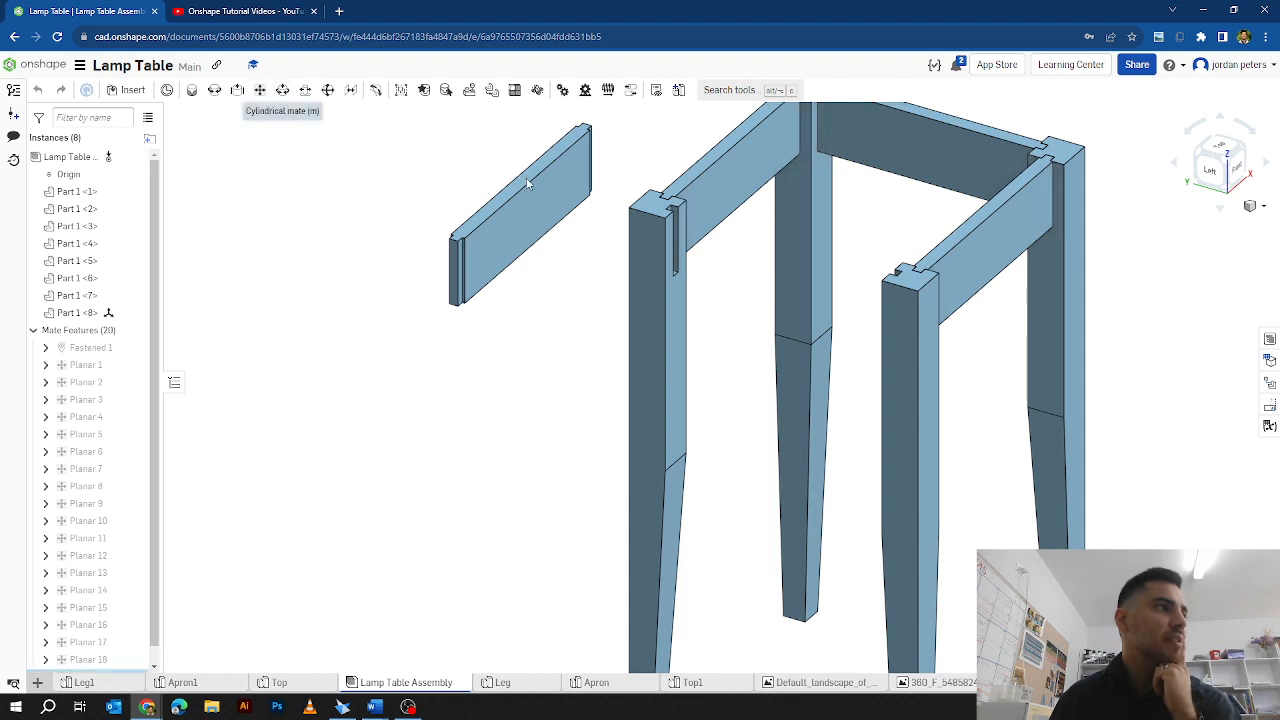
Step: Add a planar mate between the fourth apron's top face and the first leg's top face, rotating the apron a quarter turn
click(282, 90)
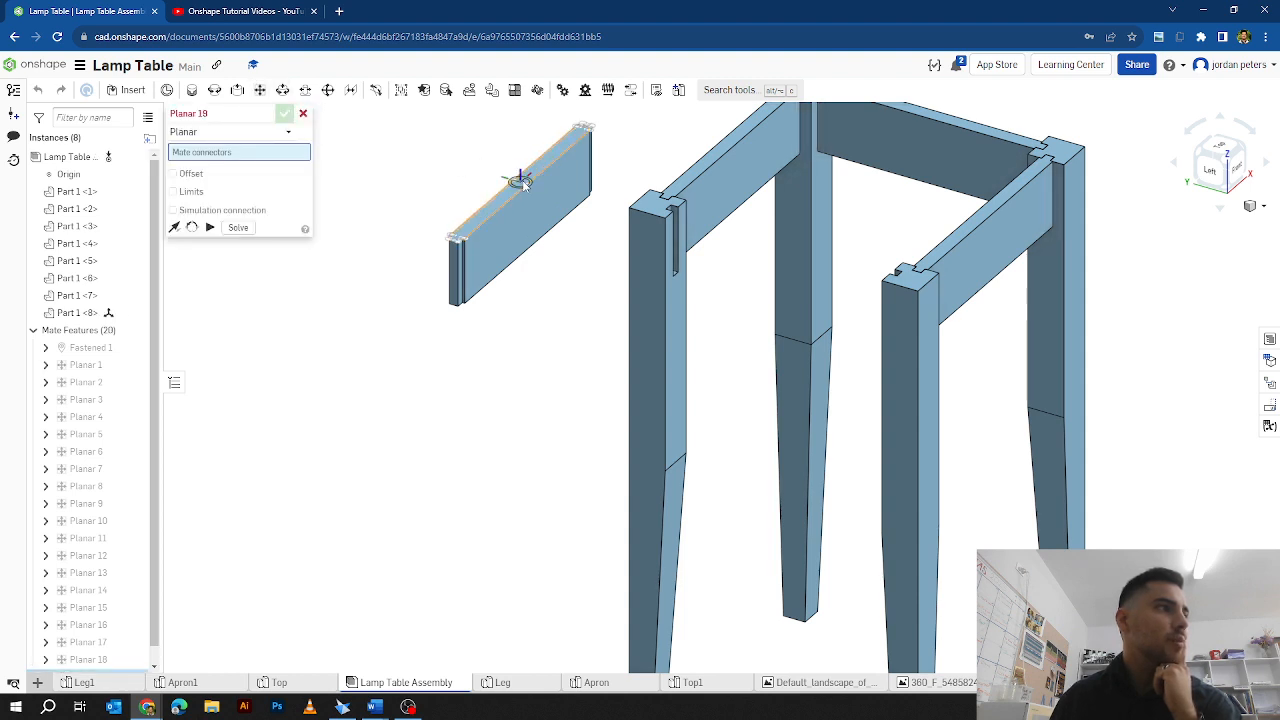
click(521, 181)
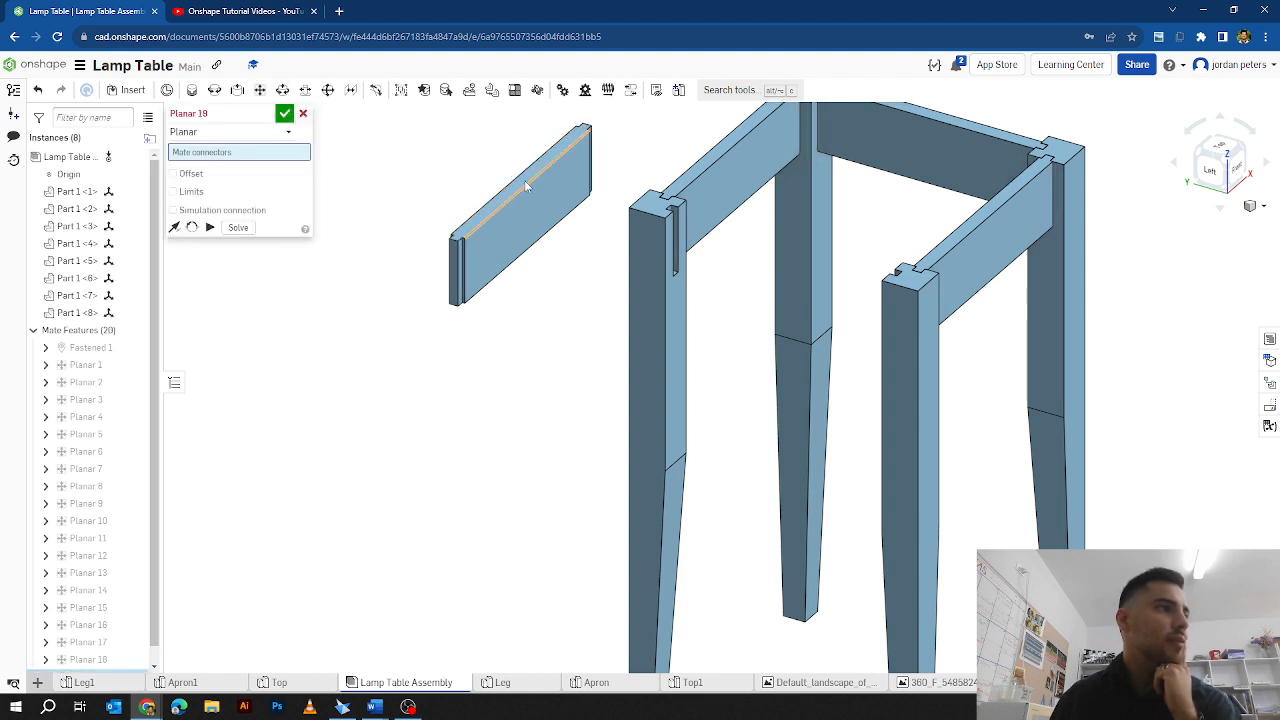
click(655, 205)
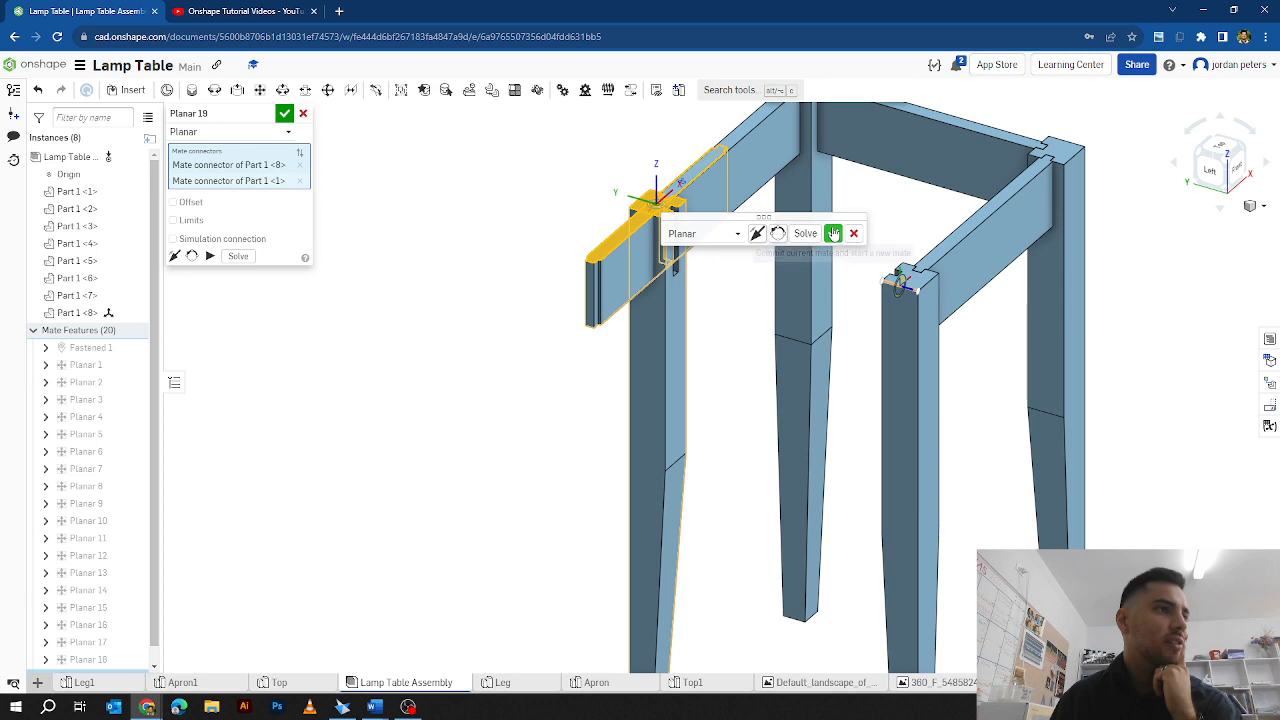
click(778, 233)
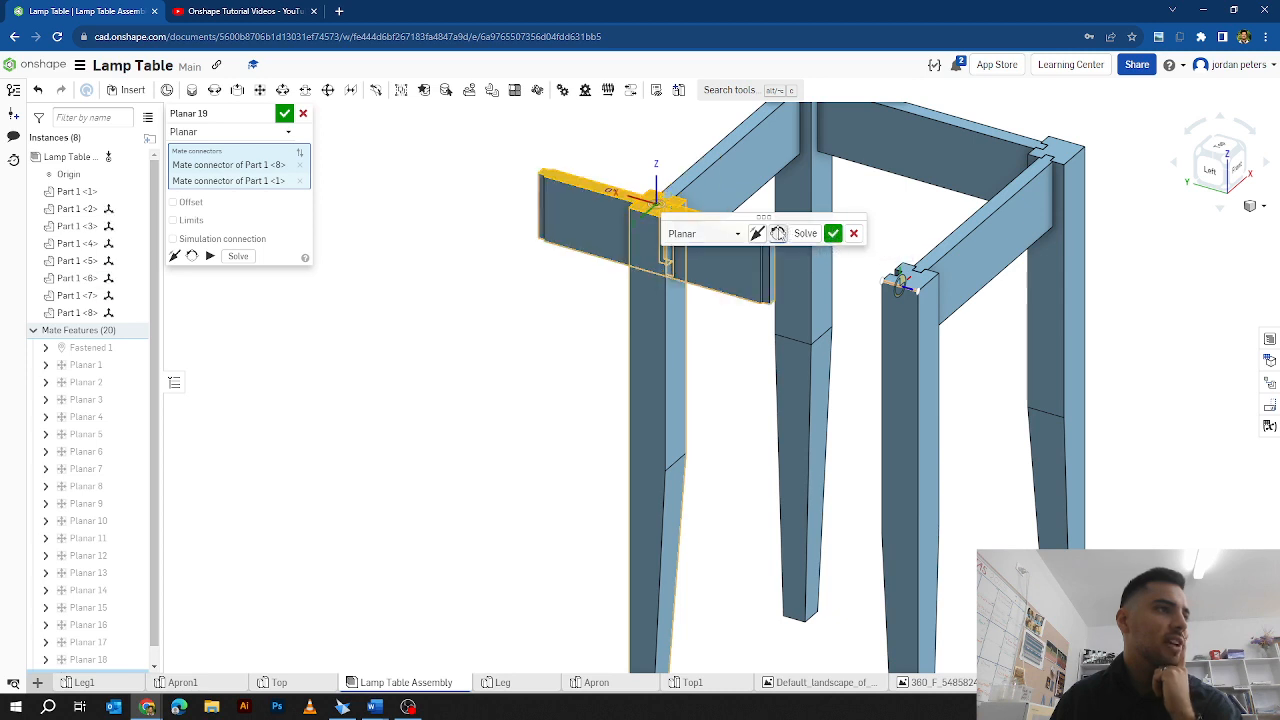
click(833, 234)
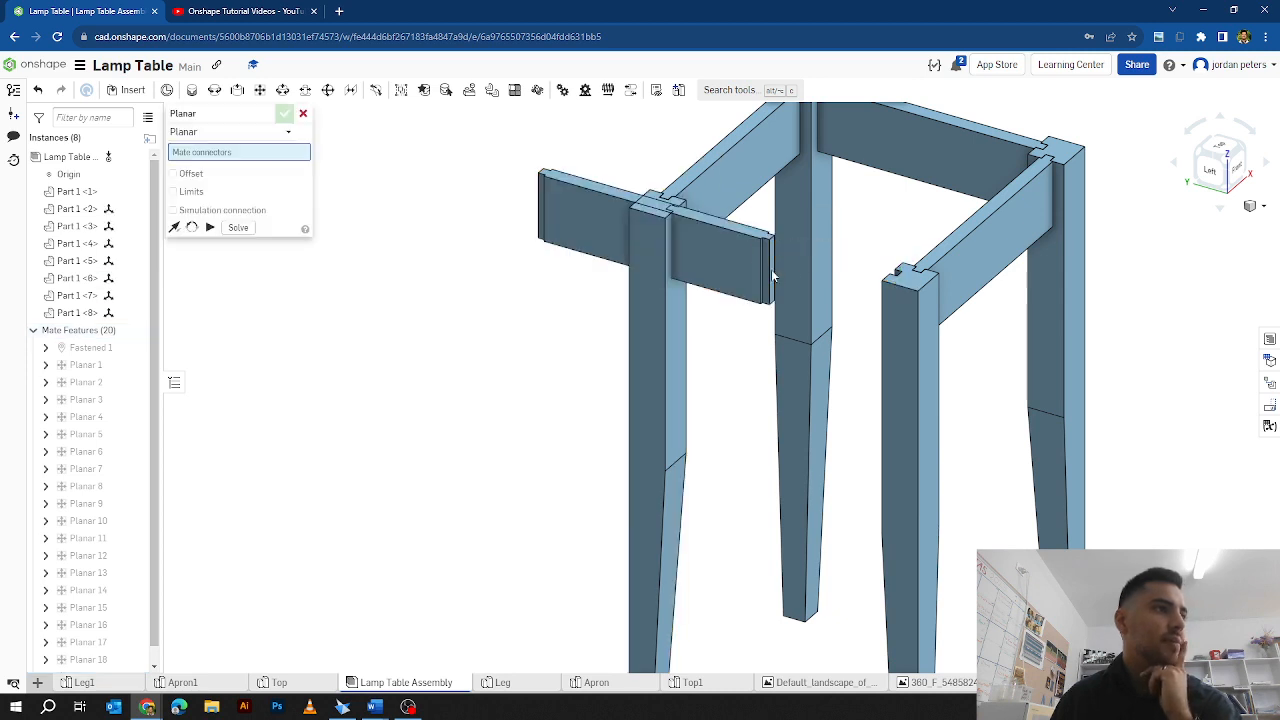
Step: Add a planar mate between the end face of the fourth apron's tongue and the back wall of the fourth leg's slot
scroll(771, 269, up, 6)
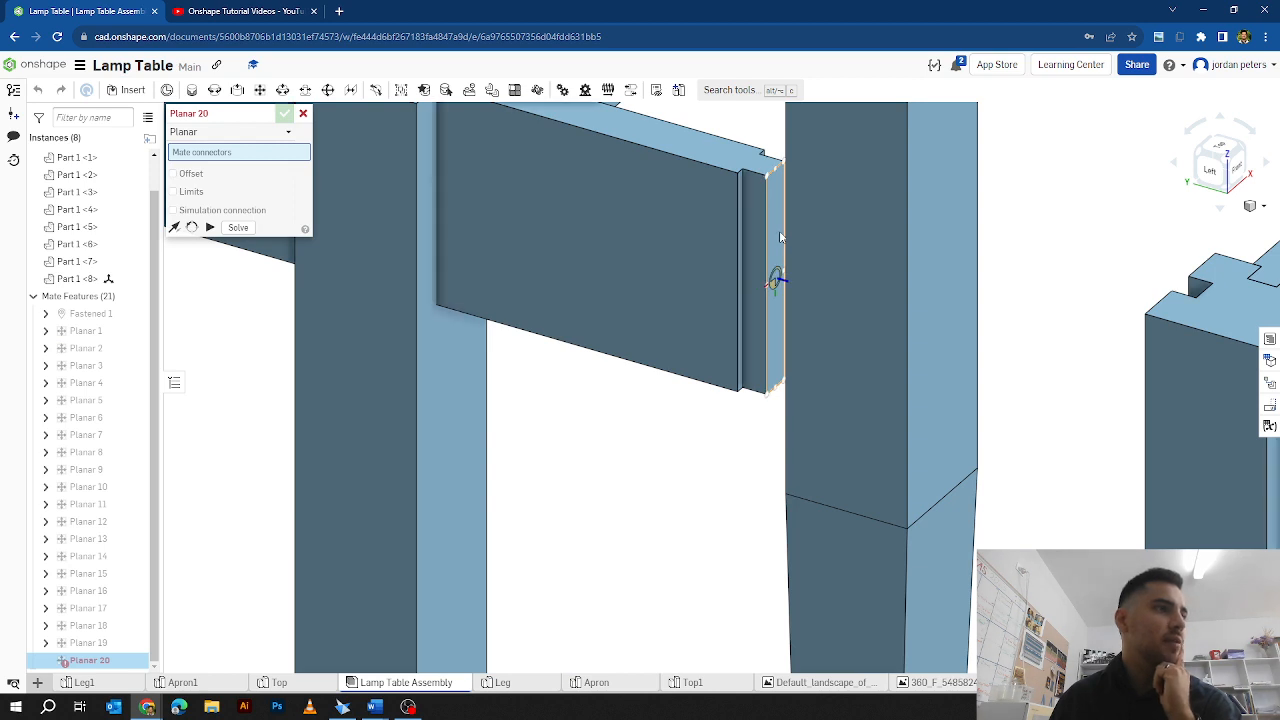
click(779, 232)
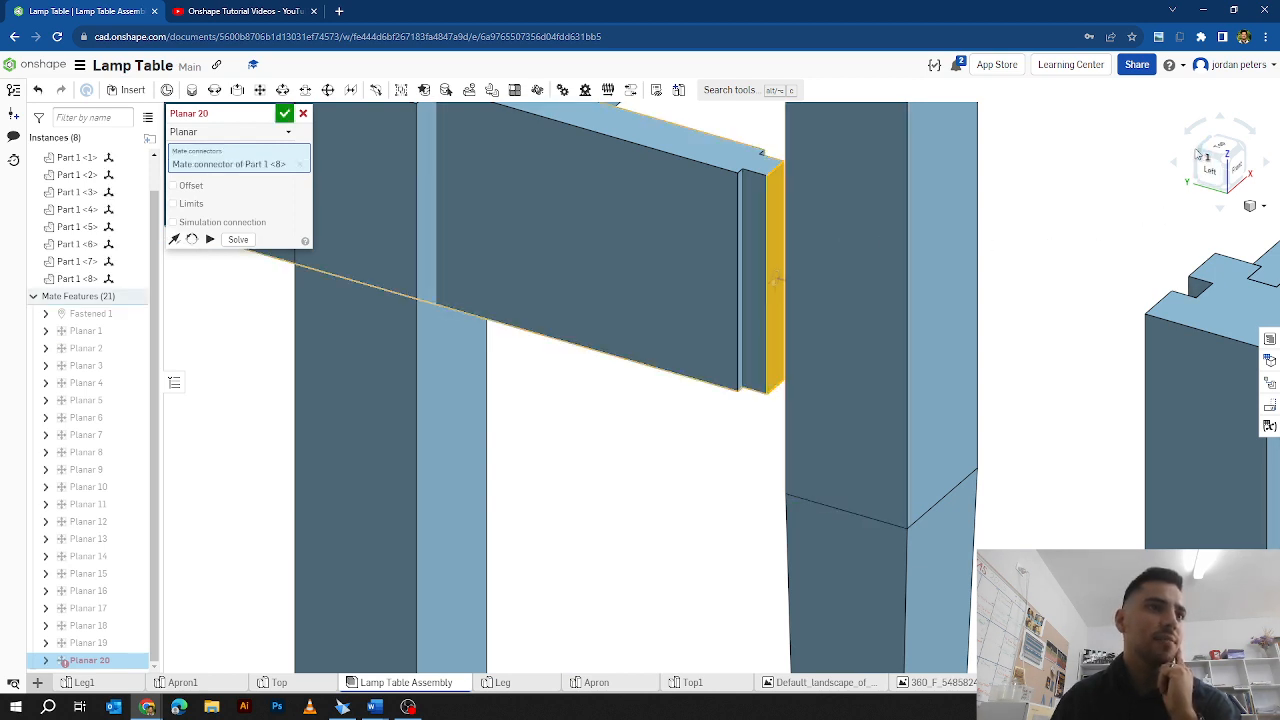
click(1198, 152)
scroll(862, 198, up, 6)
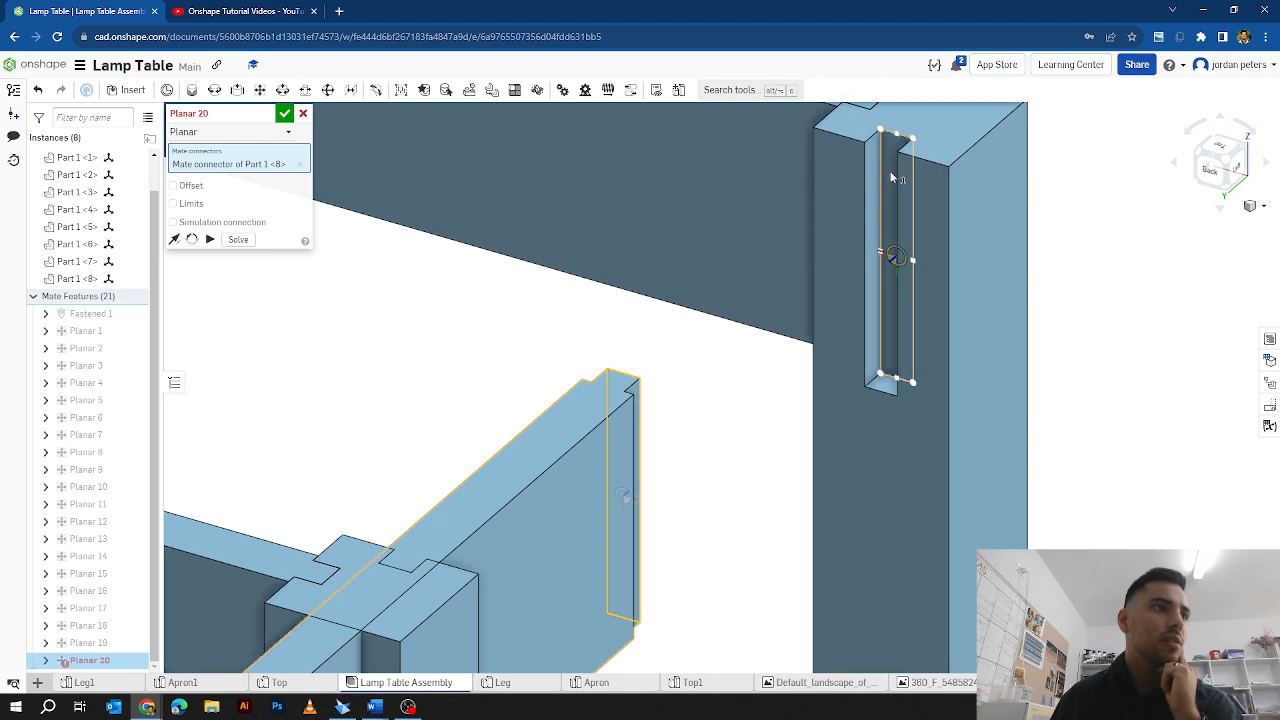
click(891, 177)
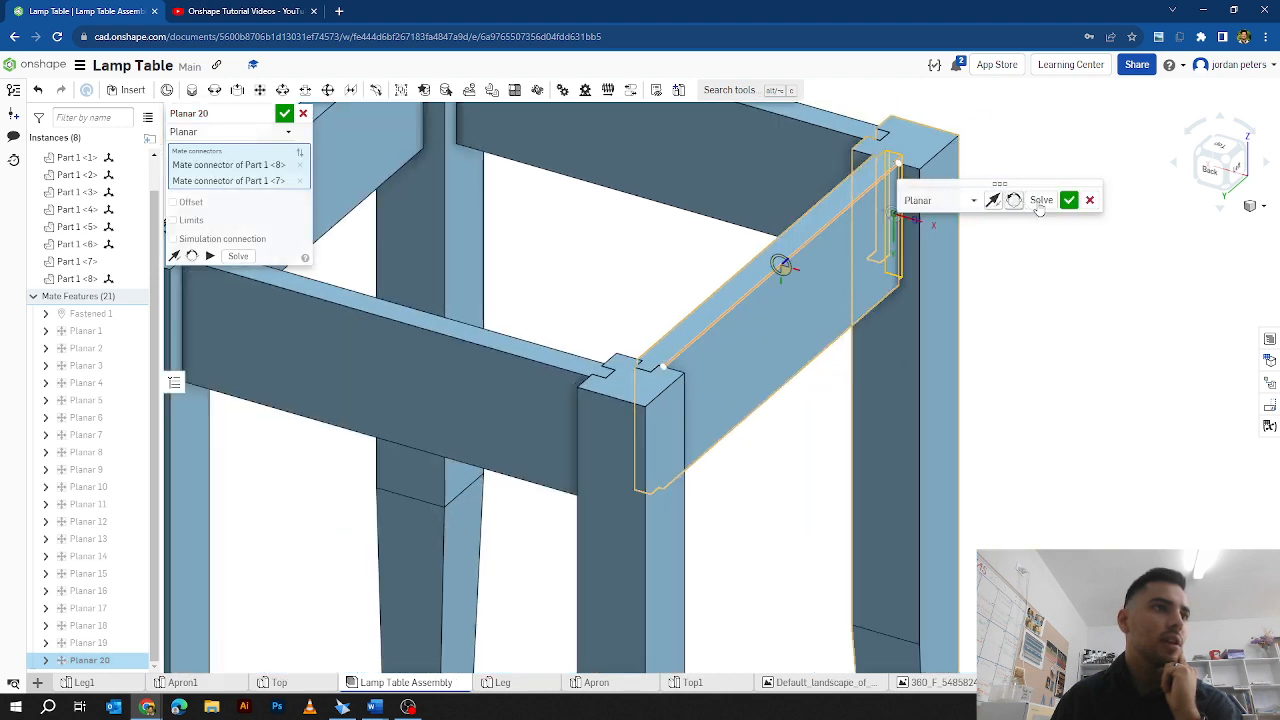
click(1068, 200)
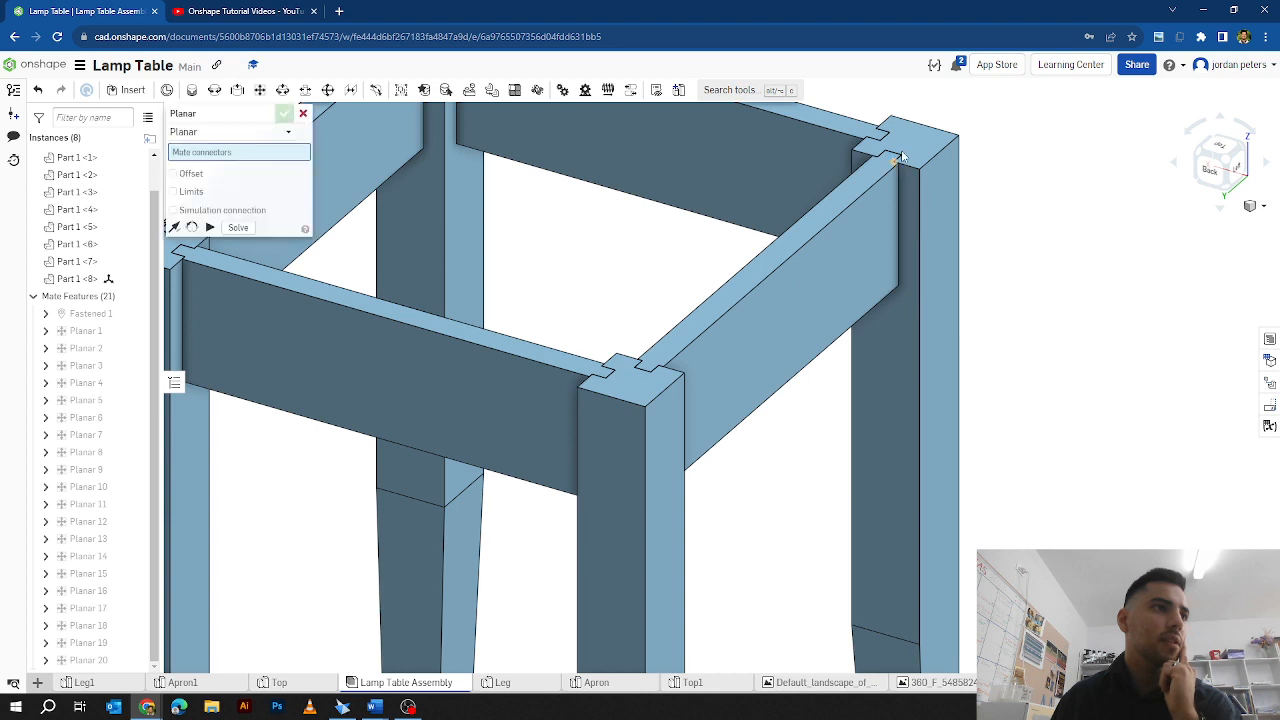
Step: For a new planar mate, hide the fourth leg, choose the side face of the fourth apron's tongue and show the leg again
scroll(900, 160, down, 5)
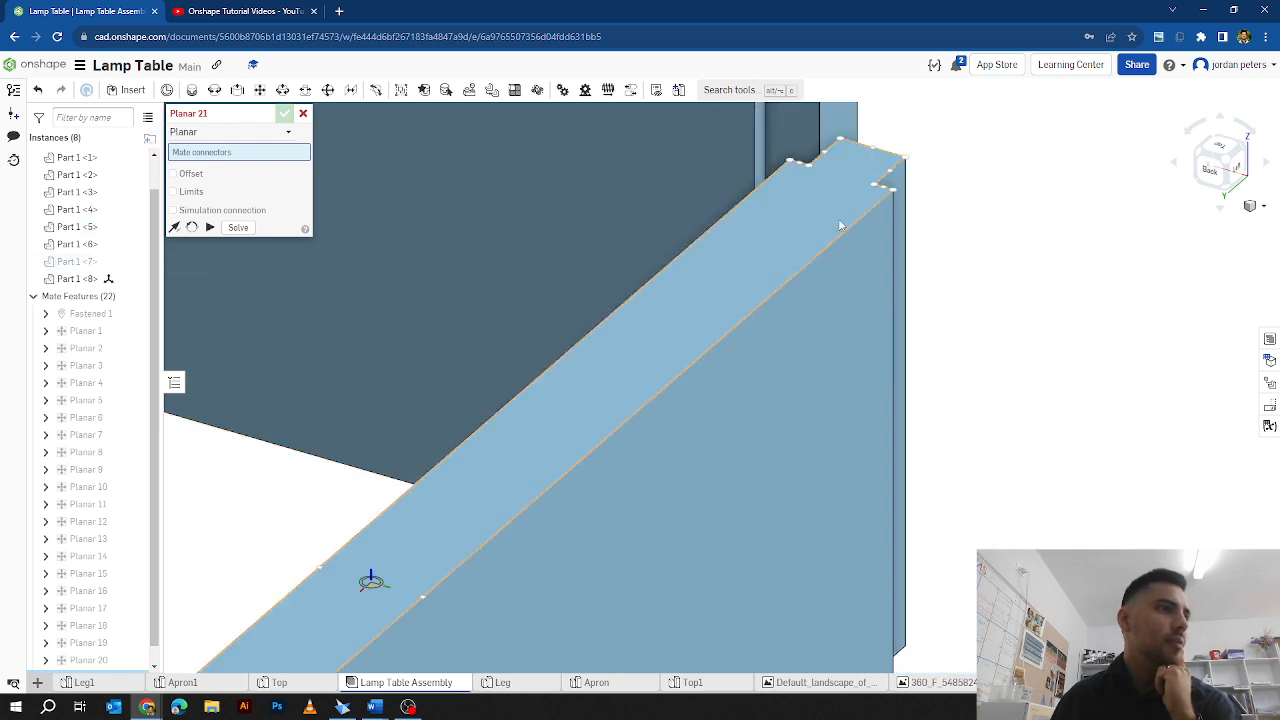
click(900, 233)
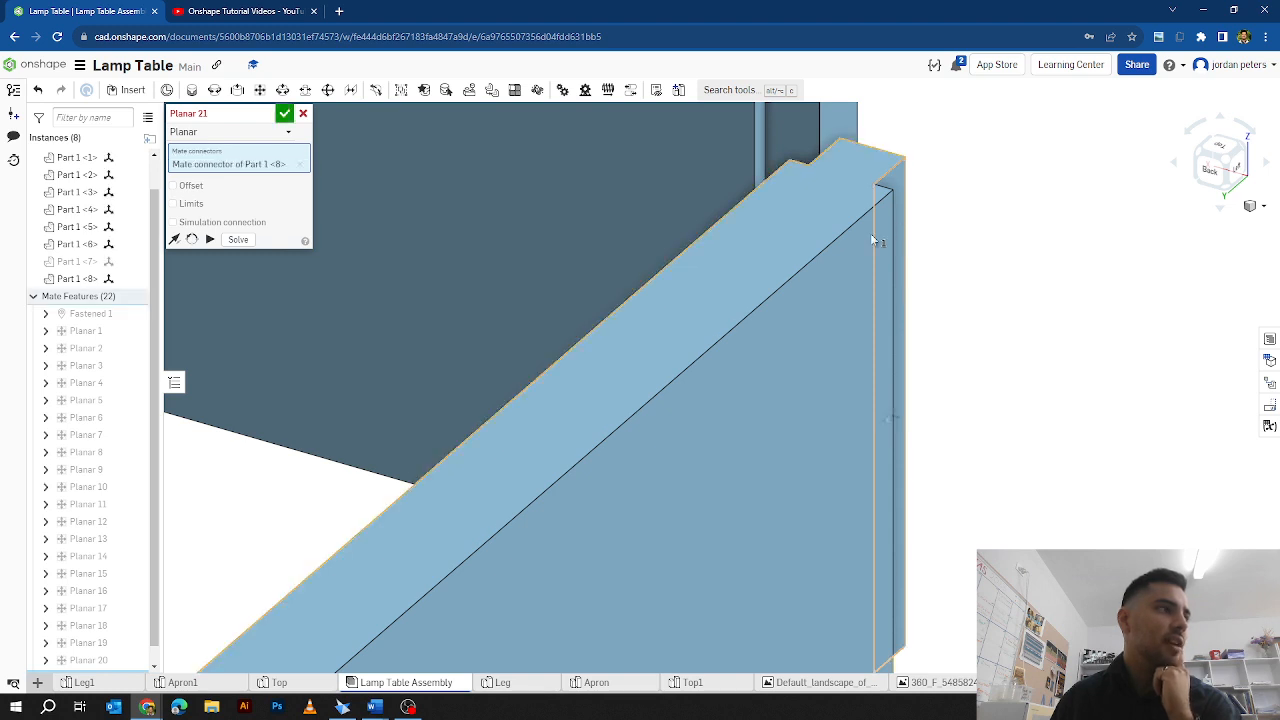
click(135, 262)
Step: Hide the fourth apron, choose the matching side wall of the fourth leg's slot as the second face and accept the planar mate
click(135, 279)
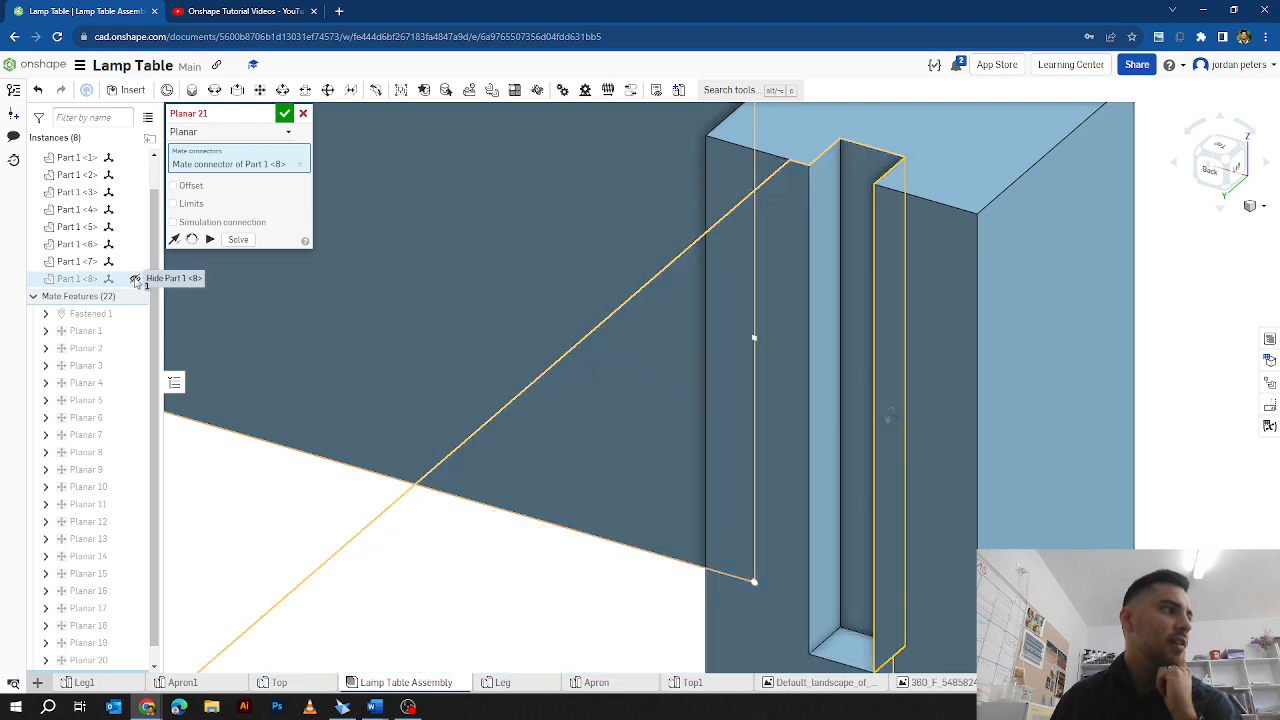
click(1197, 160)
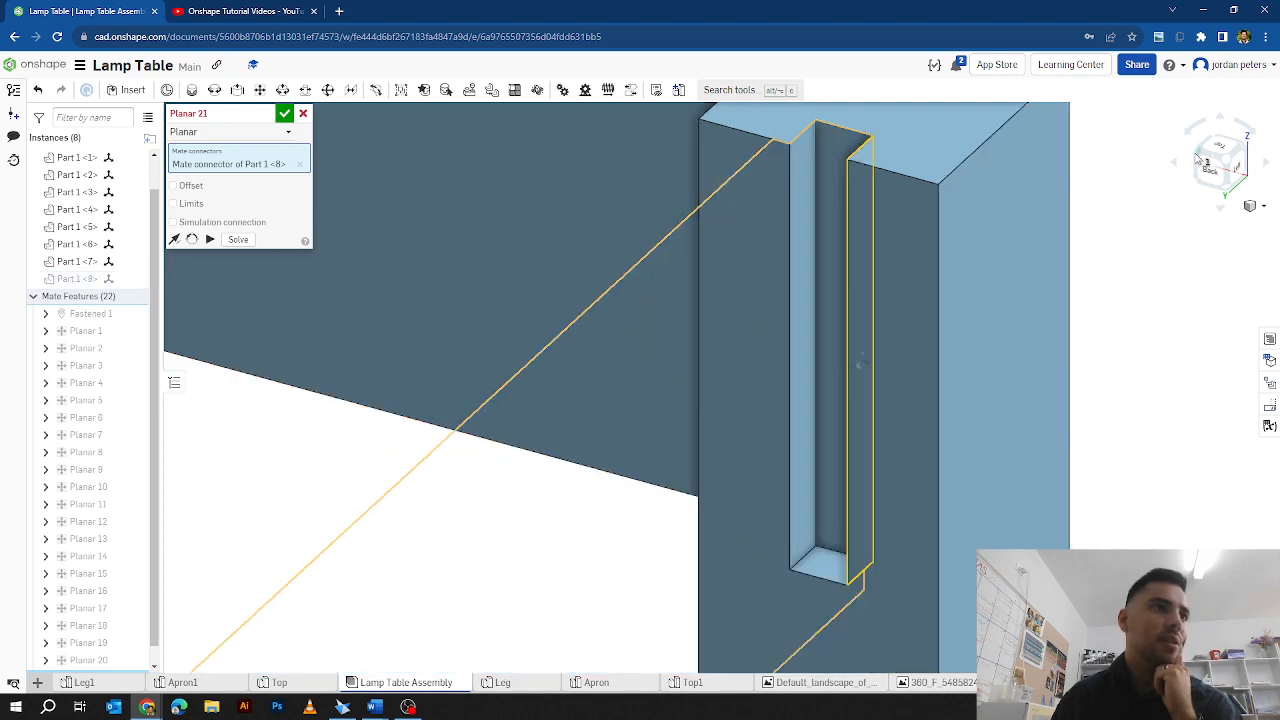
scroll(697, 155, up, 5)
scroll(696, 155, up, 5)
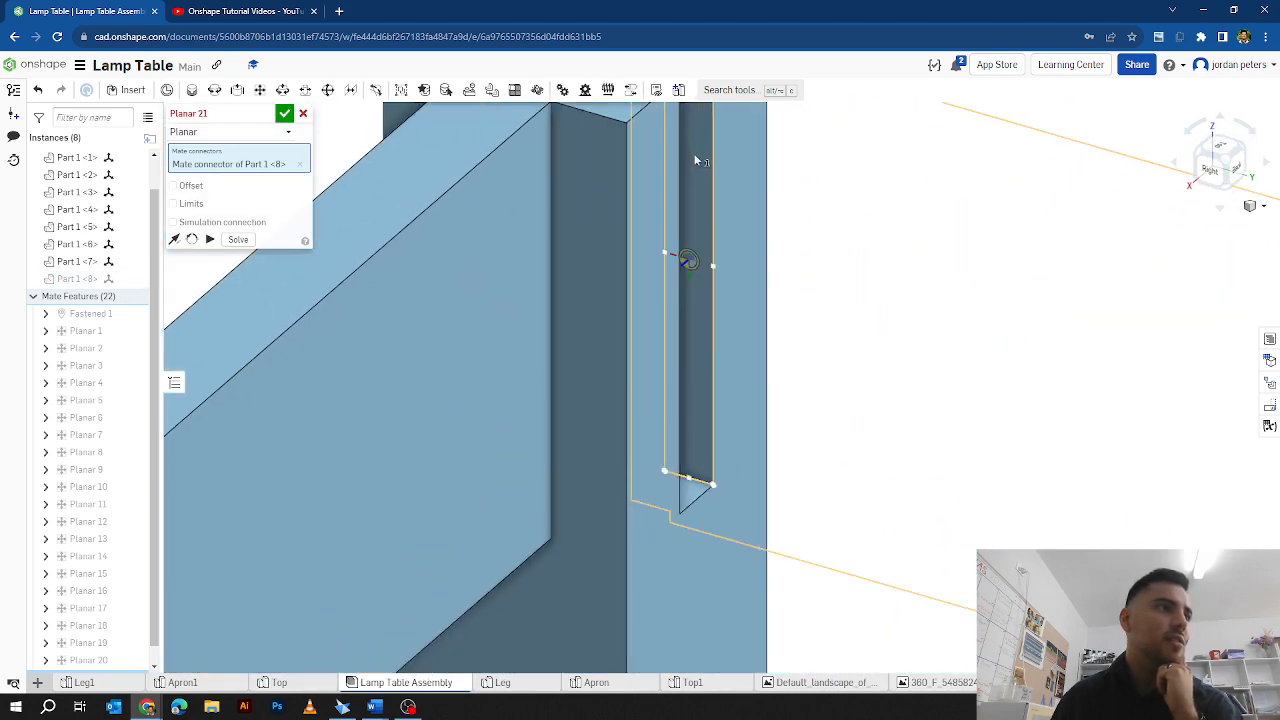
click(705, 264)
scroll(705, 270, down, 10)
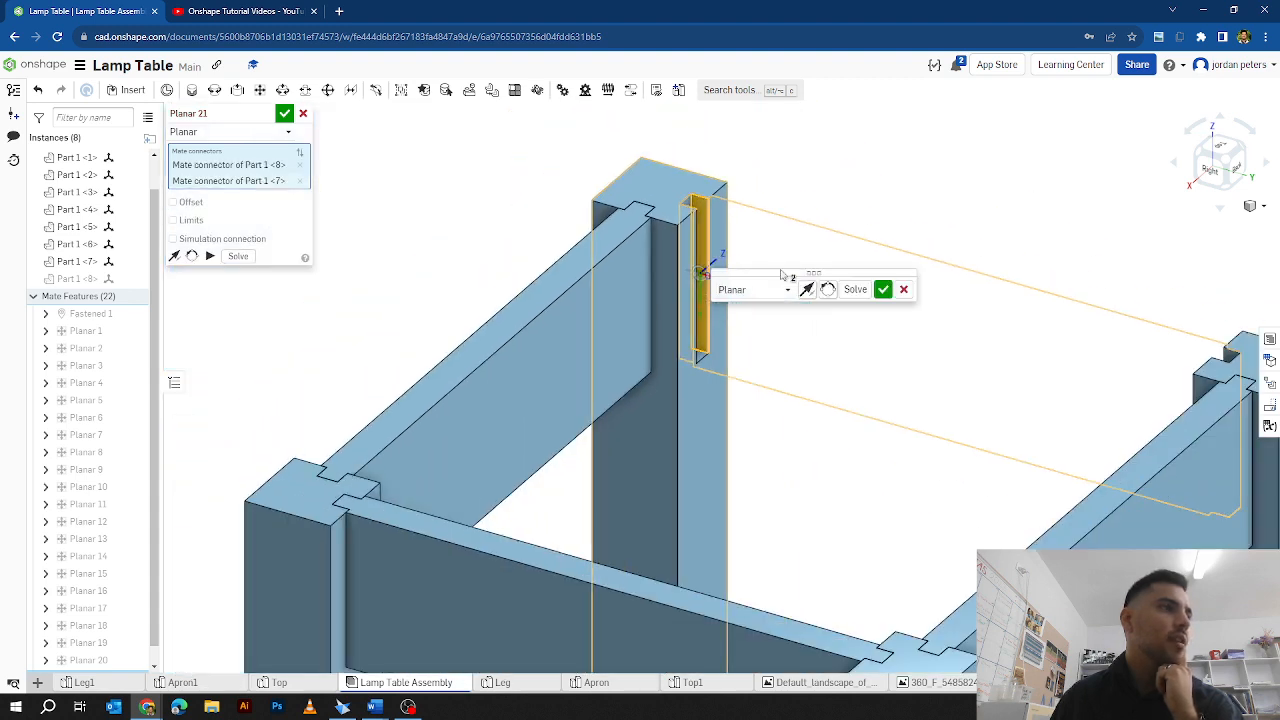
click(883, 290)
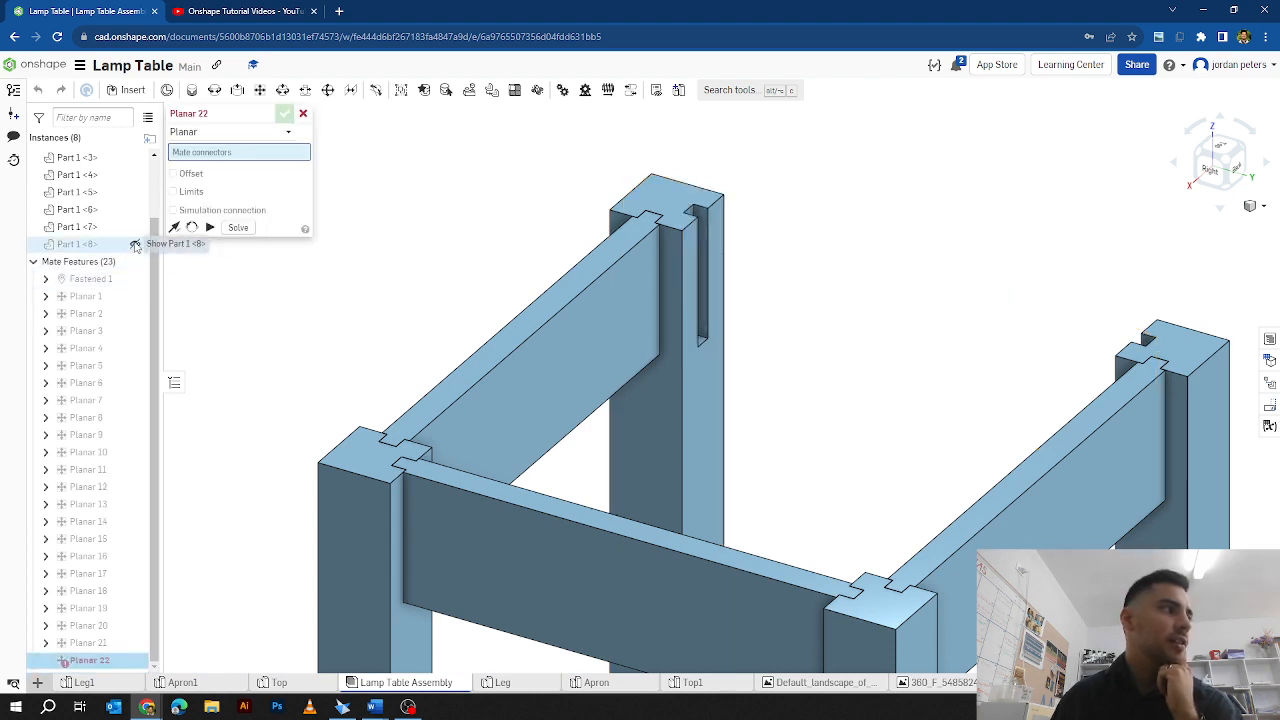
Step: Show the fourth apron again and cancel the empty extra planar mate
click(135, 244)
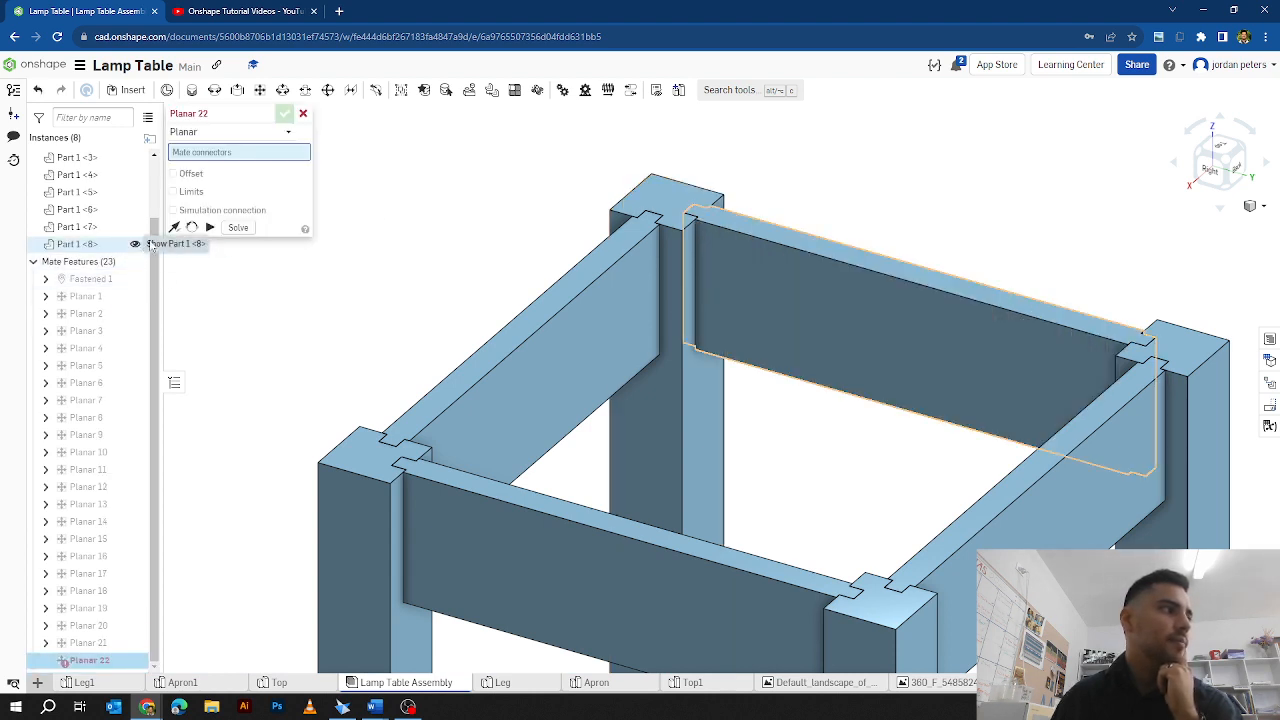
click(1199, 150)
click(1197, 150)
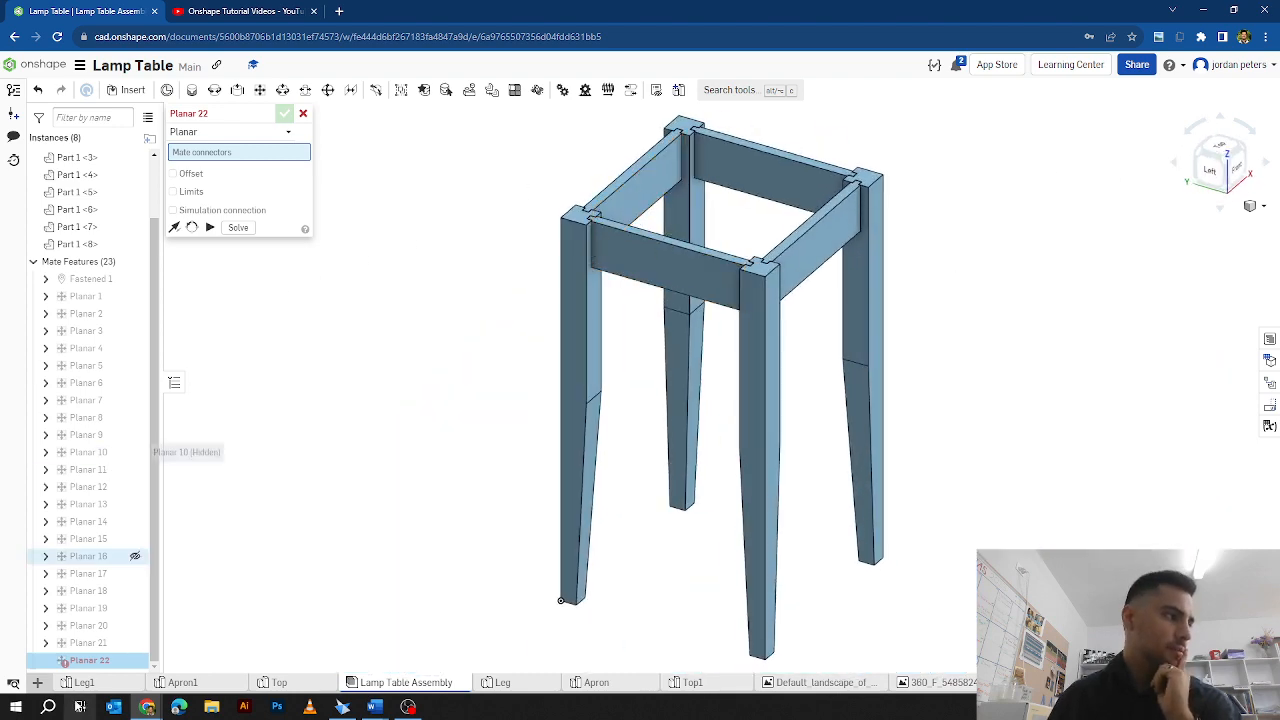
click(304, 114)
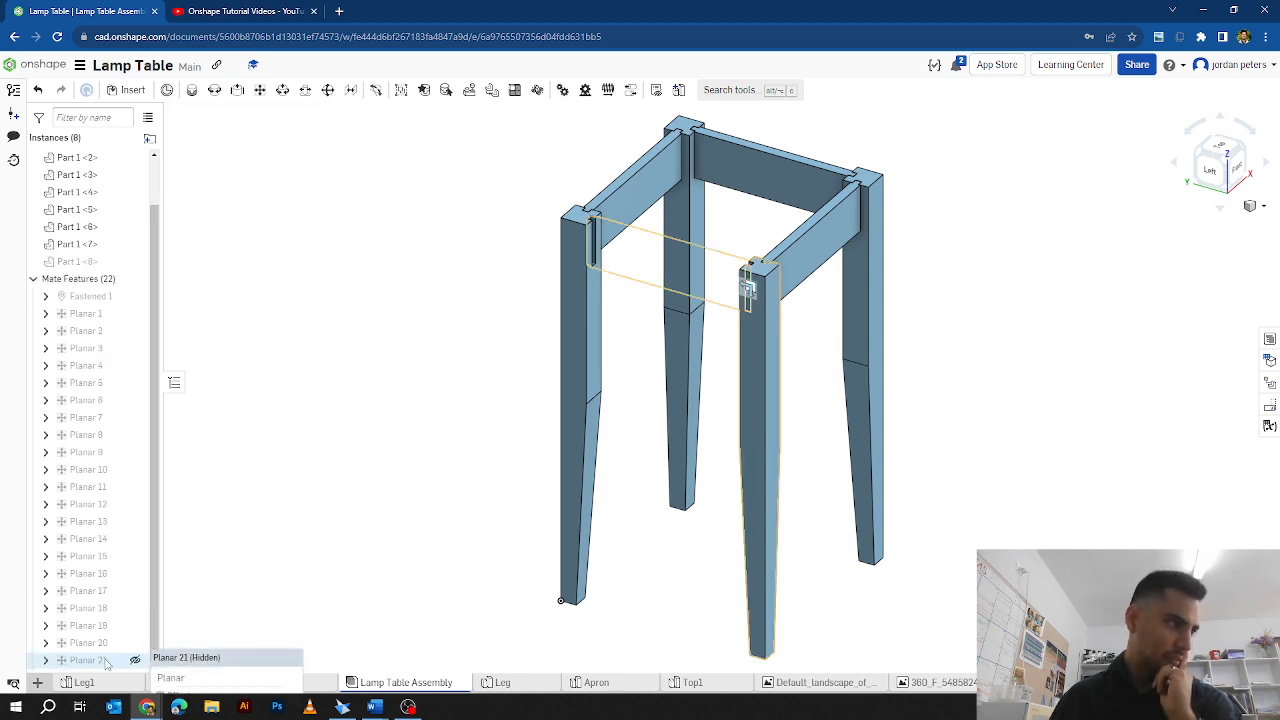
Step: Reopen the mate Planar 21, play its motion animation and close the mate with its settings kept
double_click(121, 655)
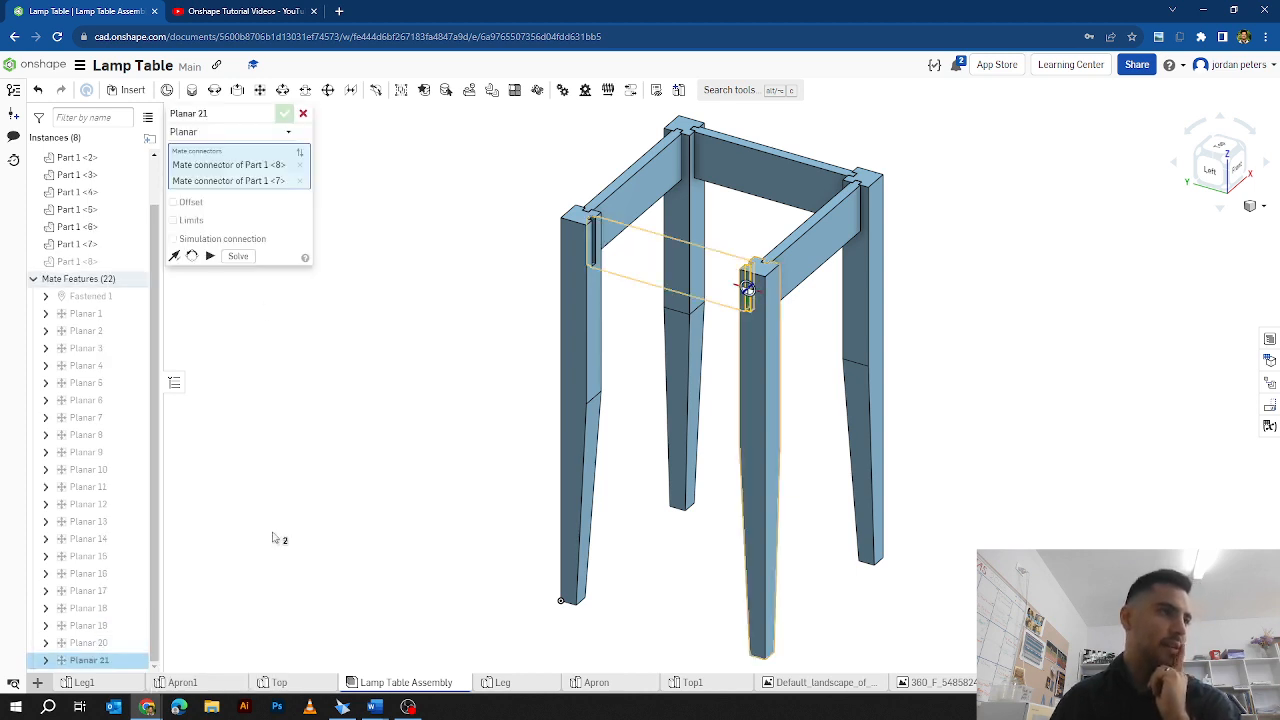
click(210, 256)
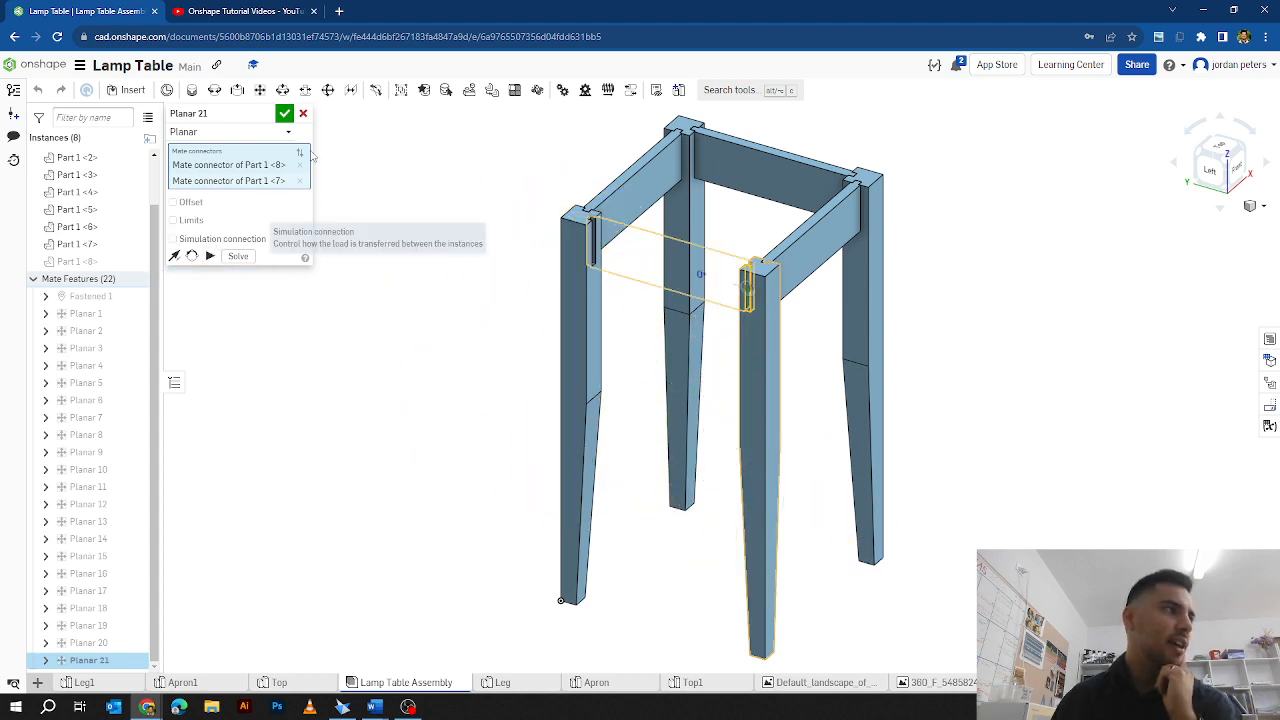
click(286, 115)
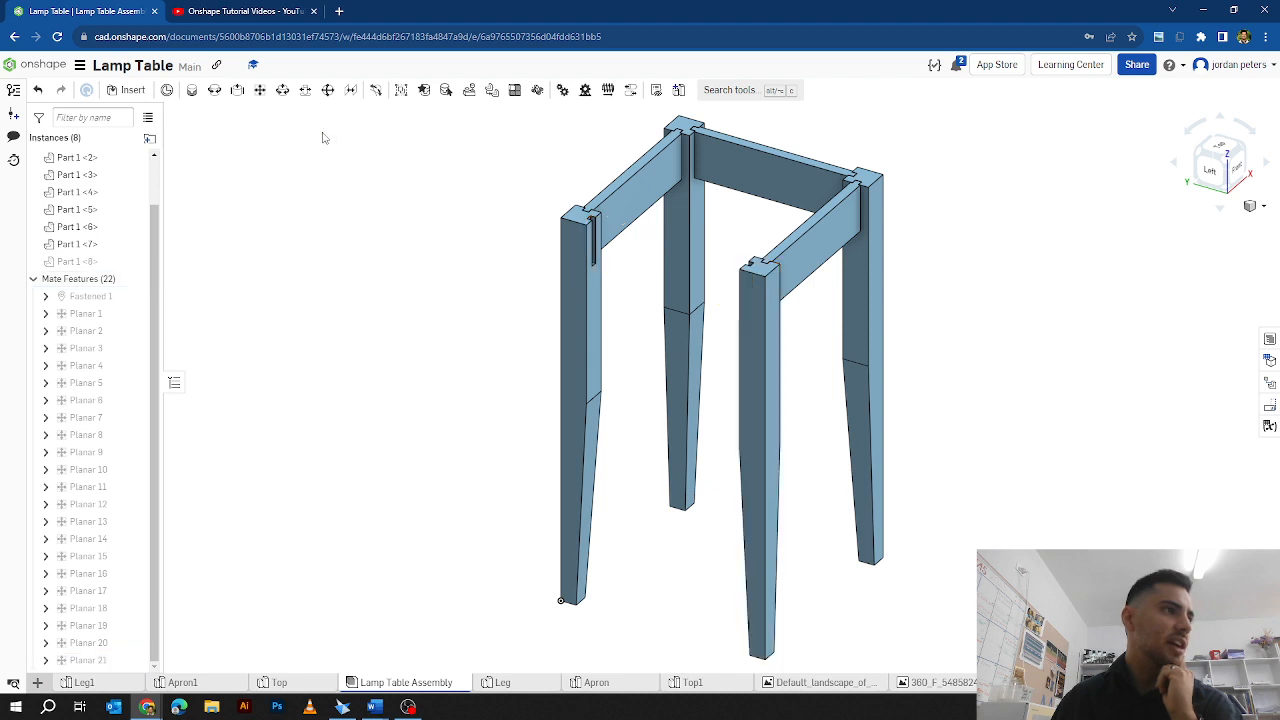
Step: Show the fourth apron, hide the first leg and choose the side face of the apron's exposed tongue for a new planar mate
click(135, 262)
scroll(593, 228, up, 5)
scroll(591, 226, up, 2)
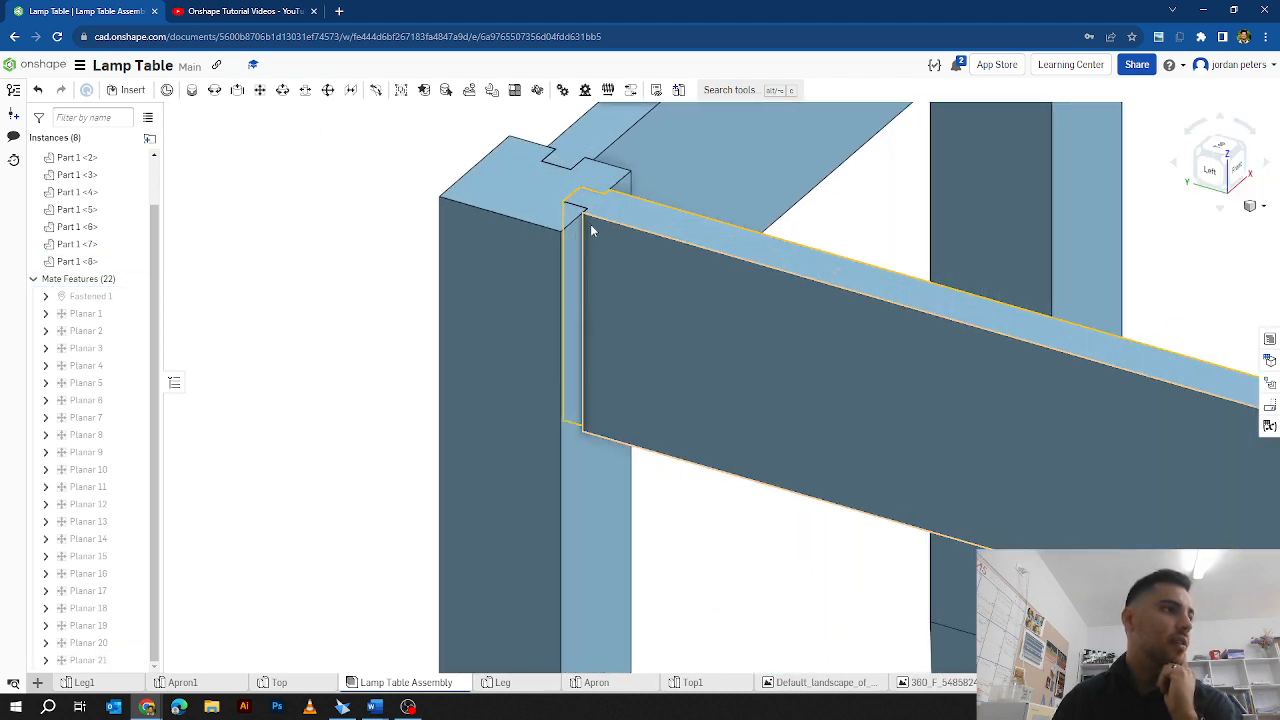
scroll(587, 220, up, 3)
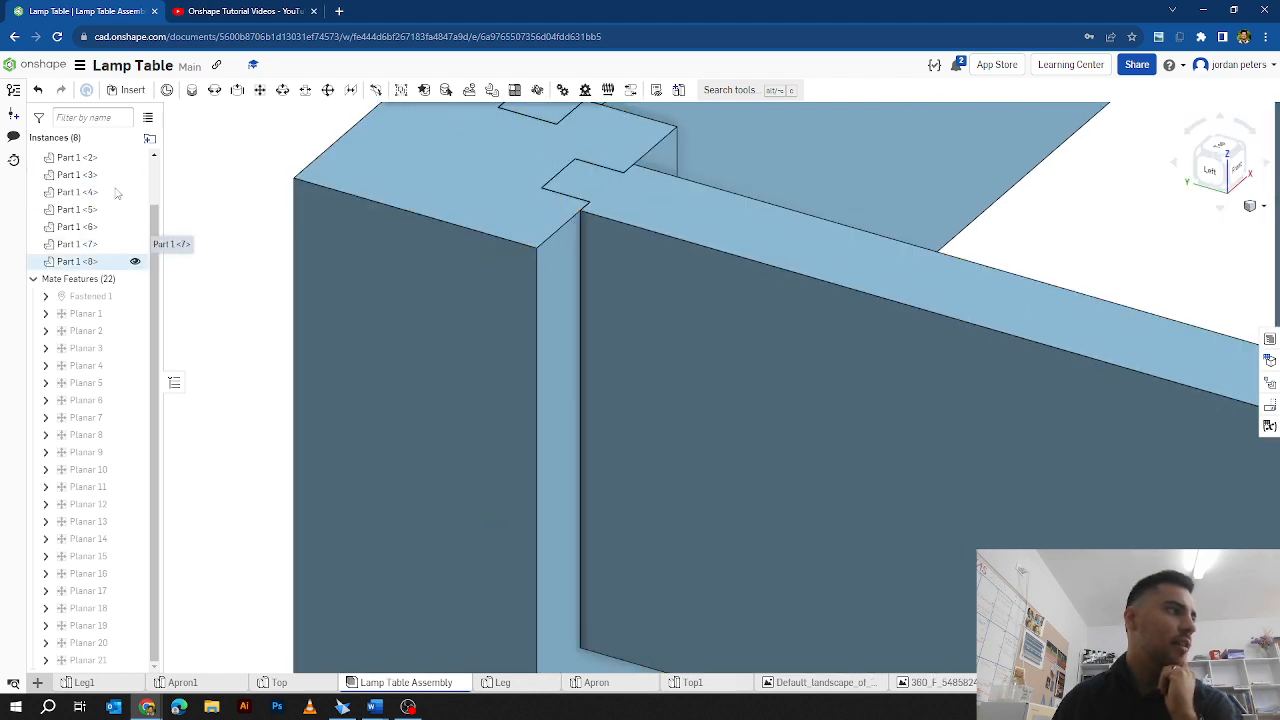
scroll(130, 185, up, 2)
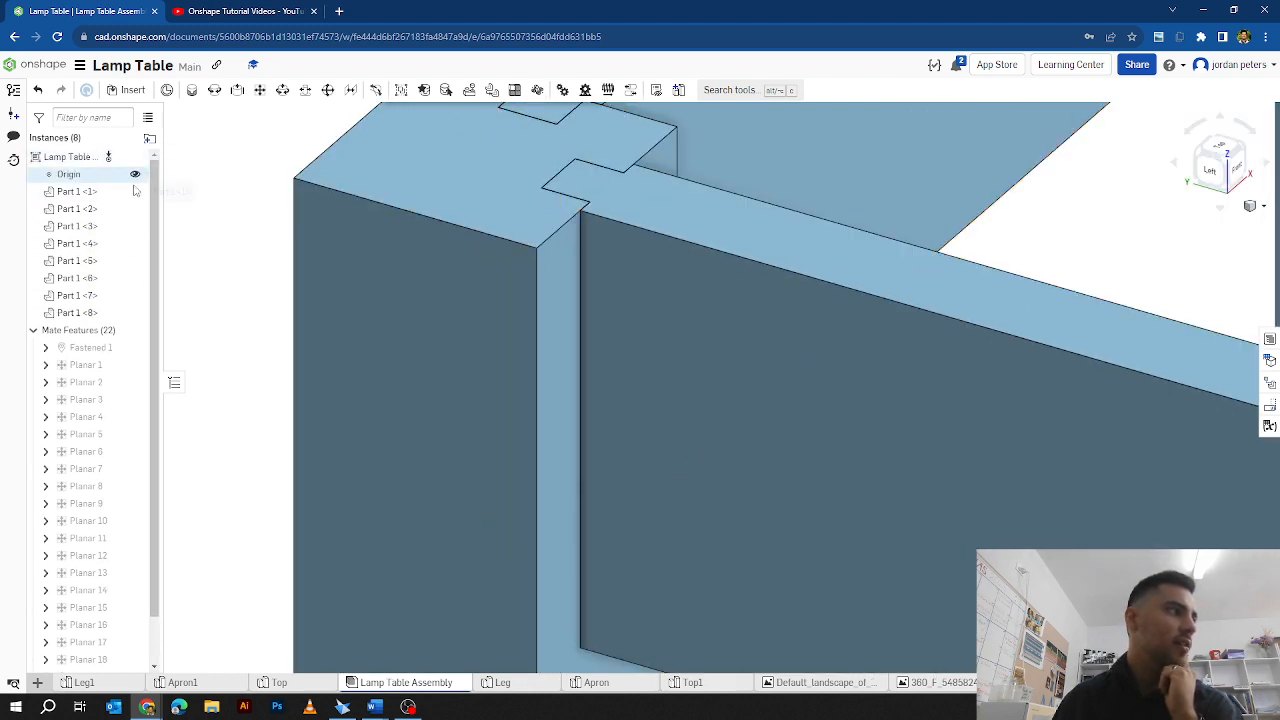
click(135, 191)
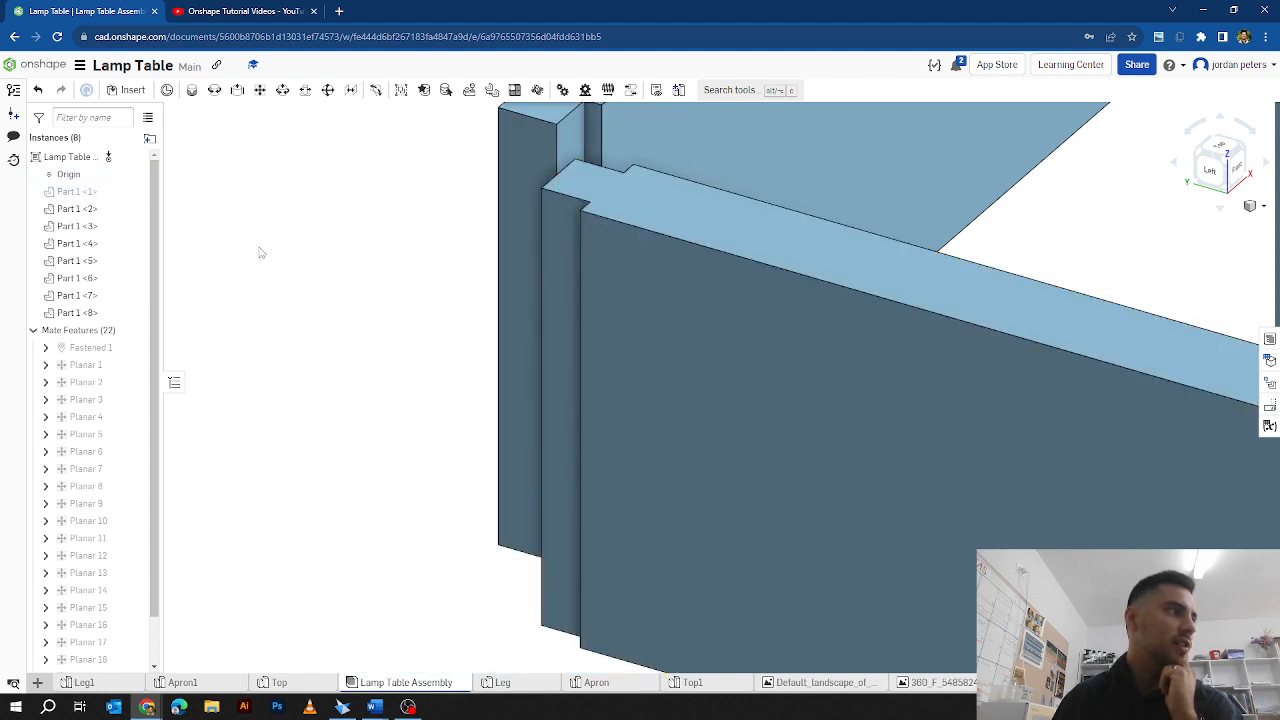
click(258, 91)
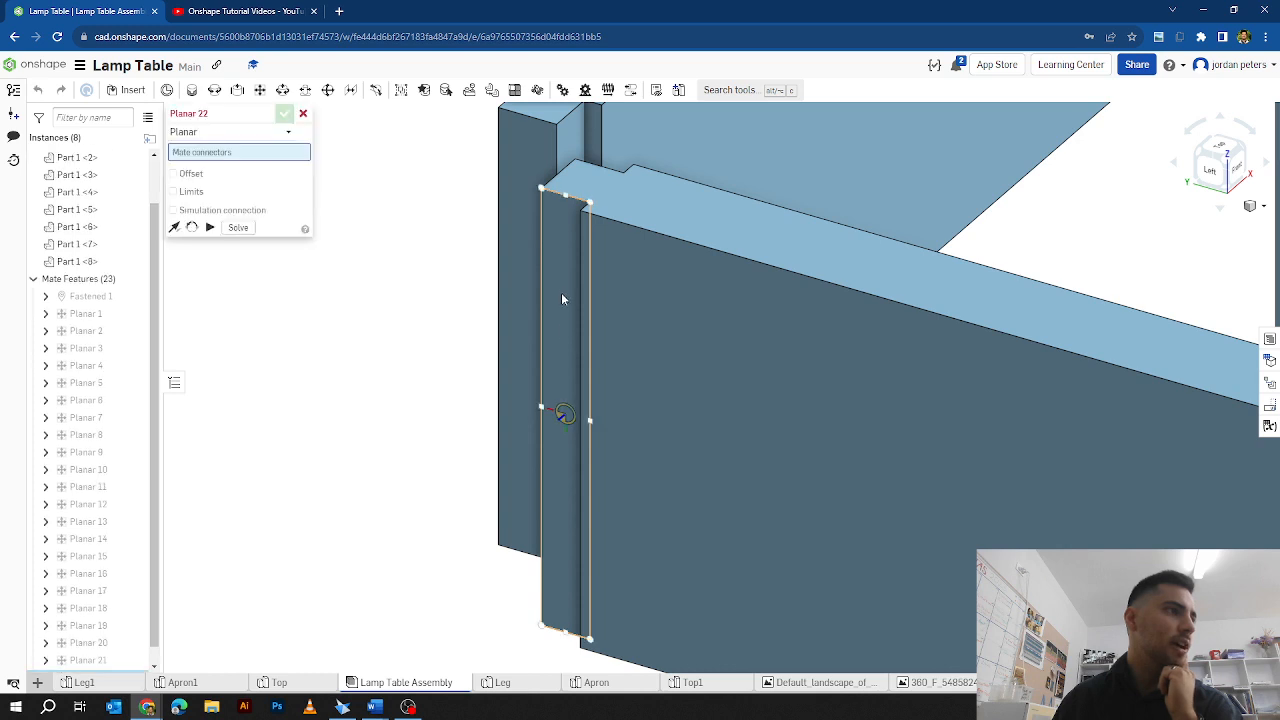
click(563, 369)
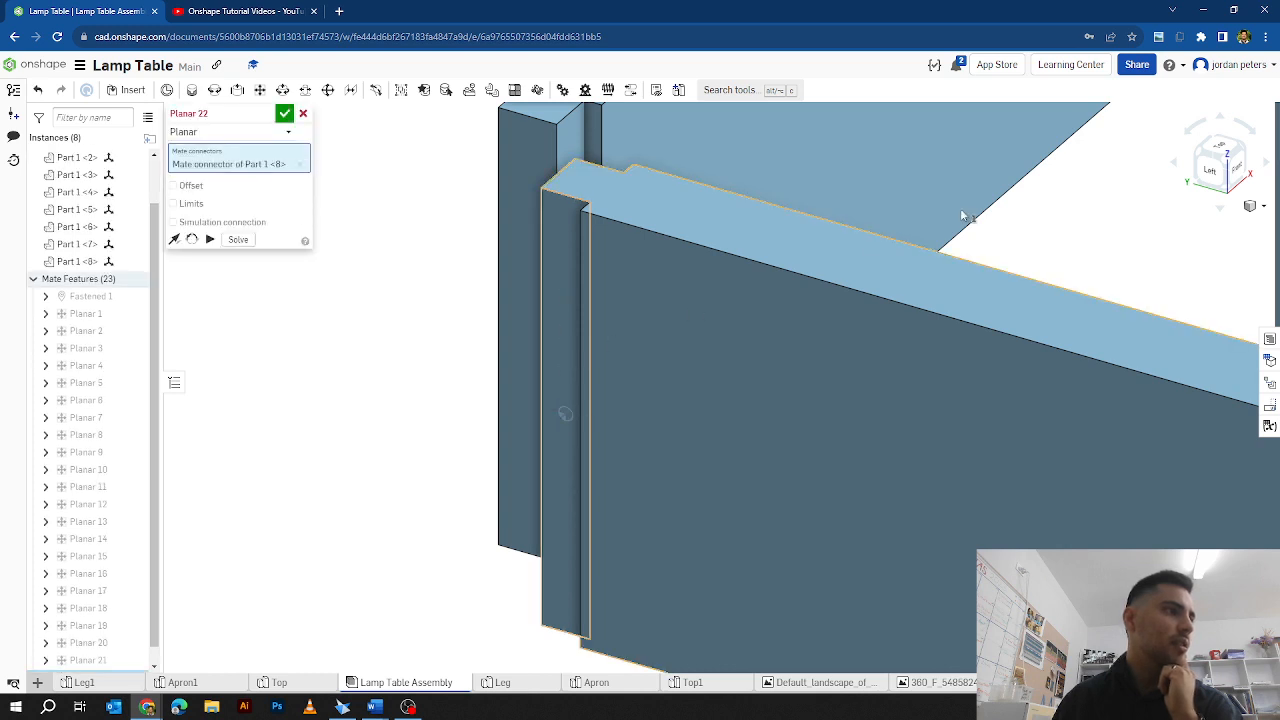
Step: Show the first leg, hide the fourth apron and choose the matching side wall of the leg's slot as the mate's second face
click(1245, 152)
scroll(714, 145, up, 4)
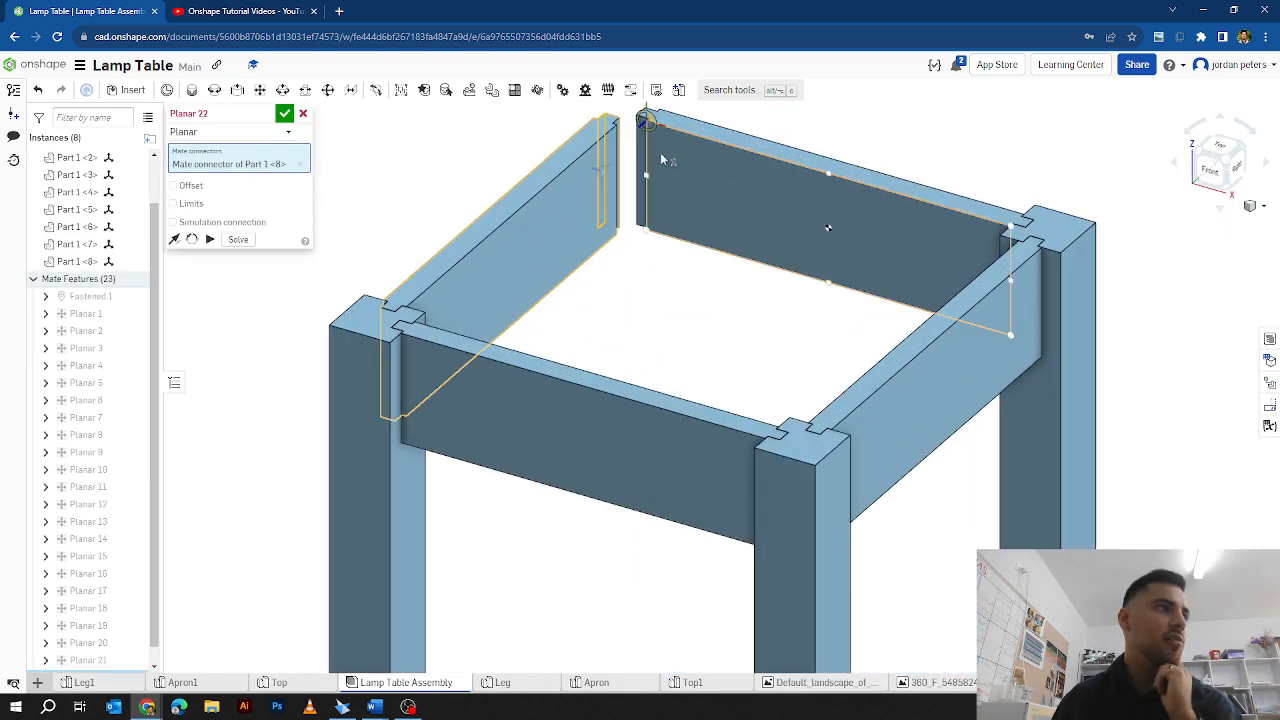
middle_drag(658, 164, 638, 264)
scroll(582, 189, up, 4)
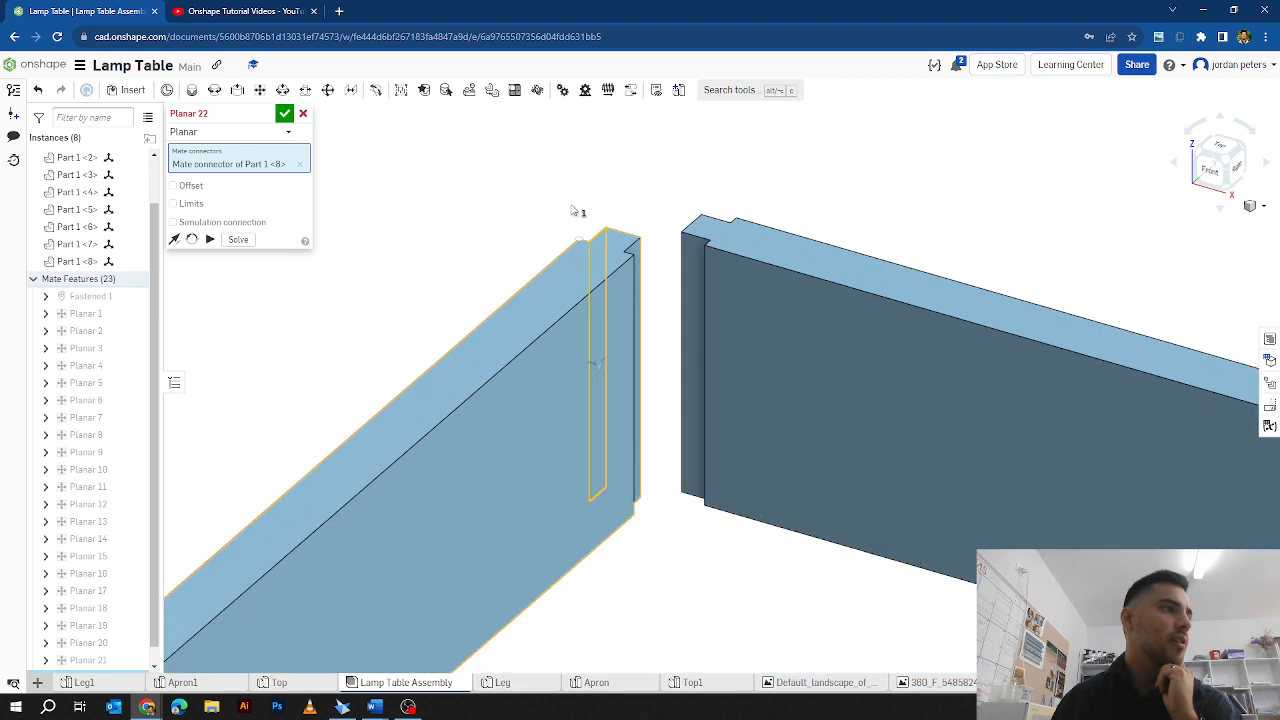
scroll(124, 172, up, 1)
click(135, 191)
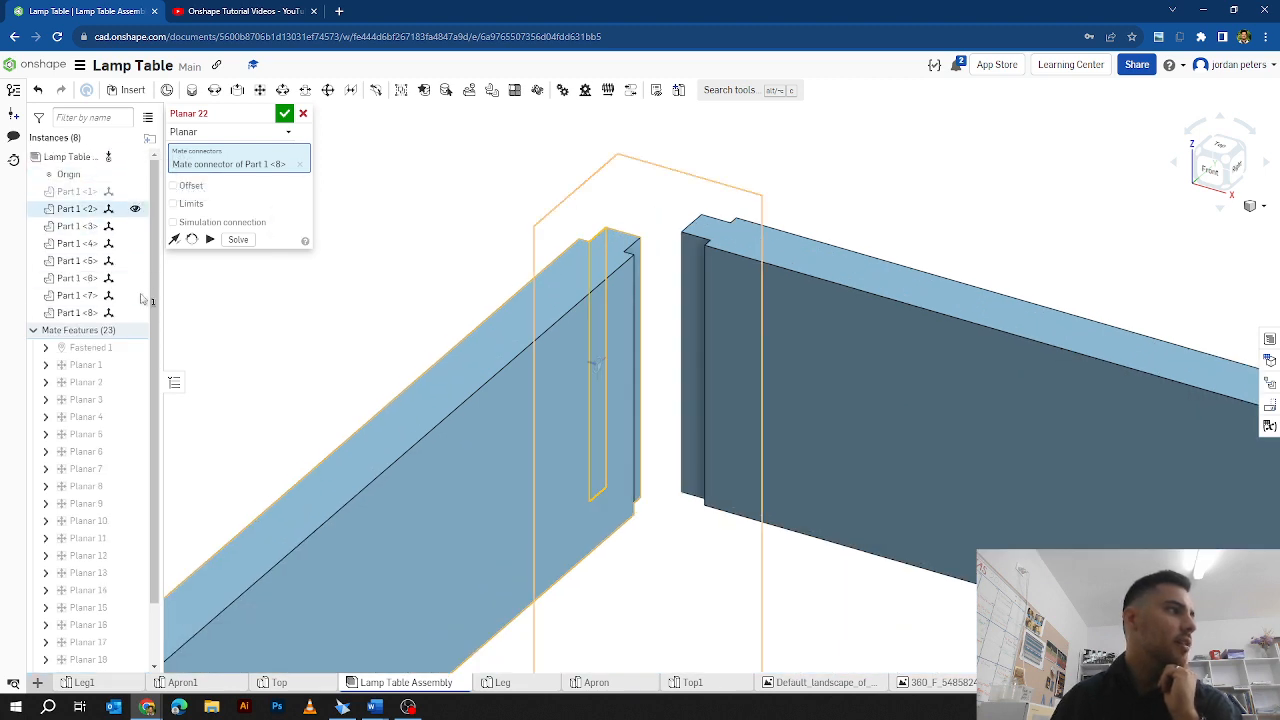
click(135, 314)
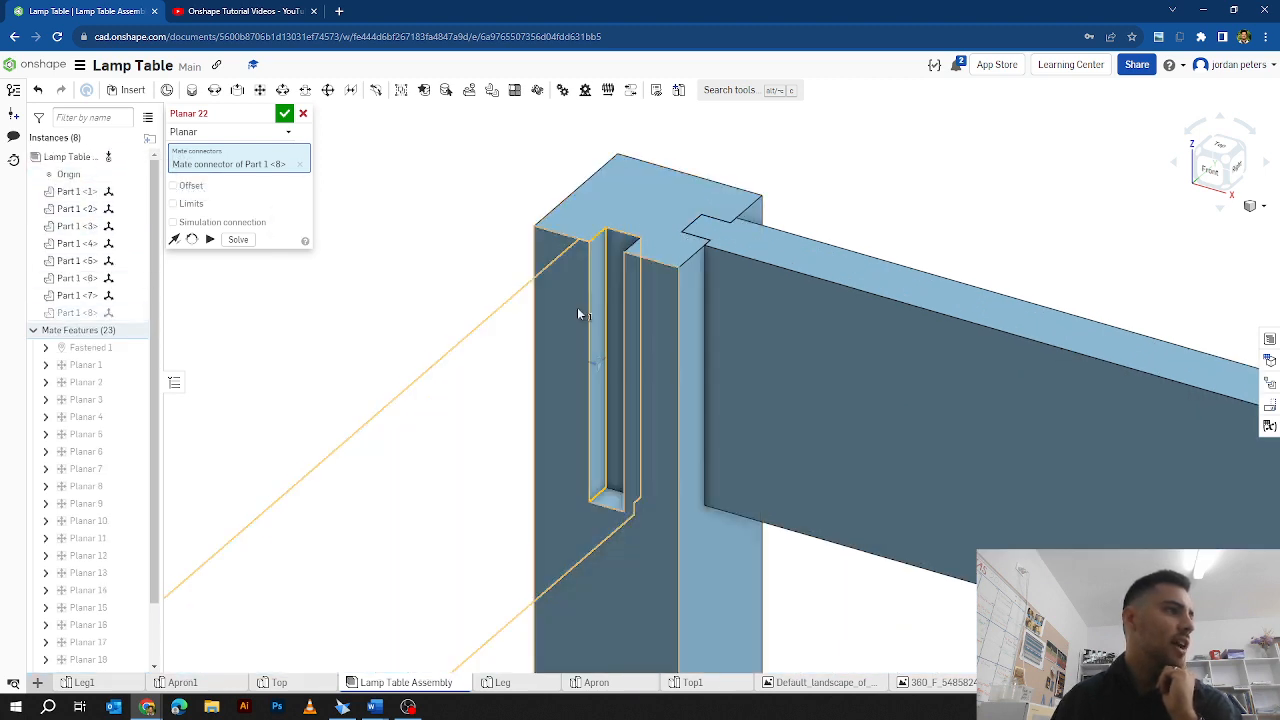
scroll(600, 375, up, 3)
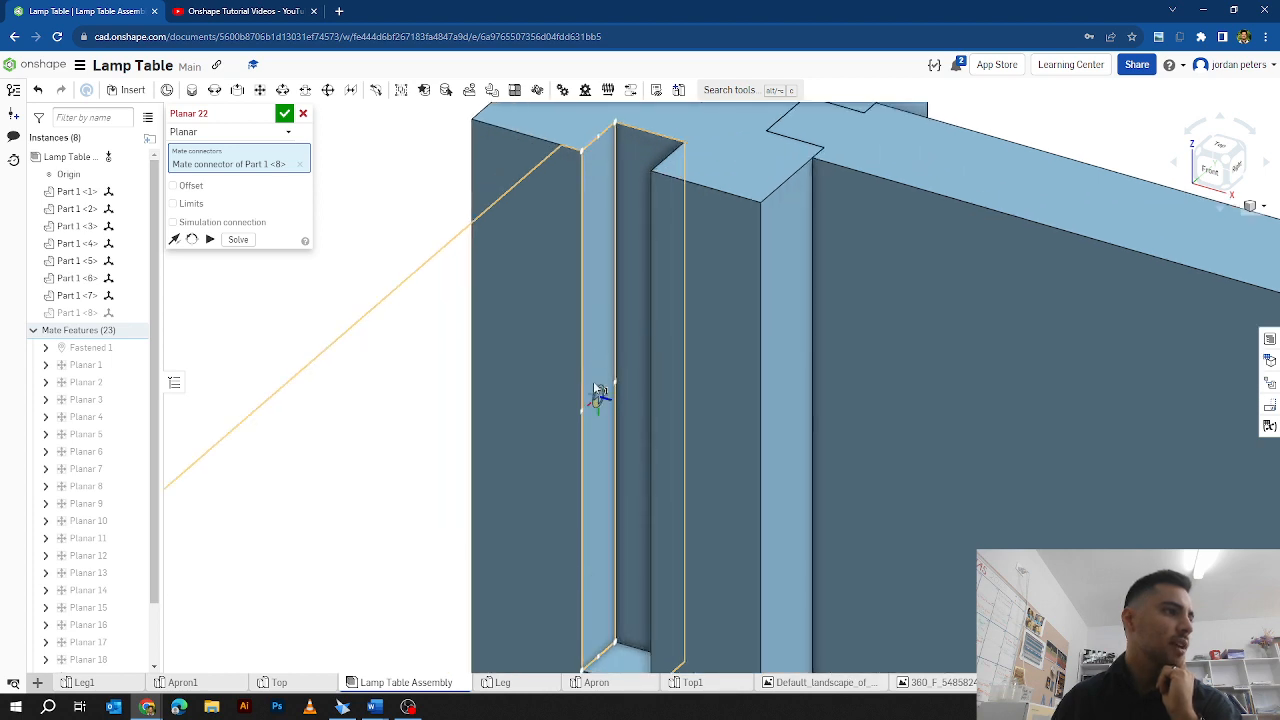
click(595, 385)
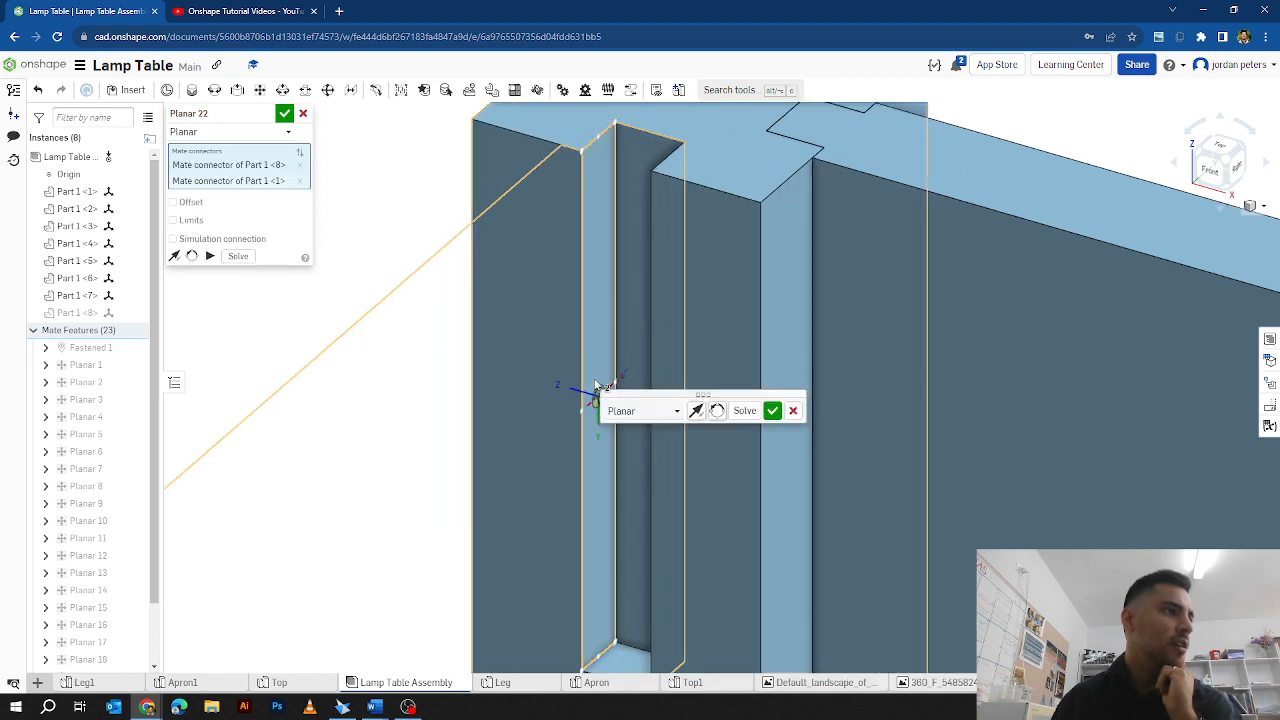
Step: Play the planar mate's motion animation between the fourth apron and the first leg, and accept the mate
scroll(600, 385, down, 5)
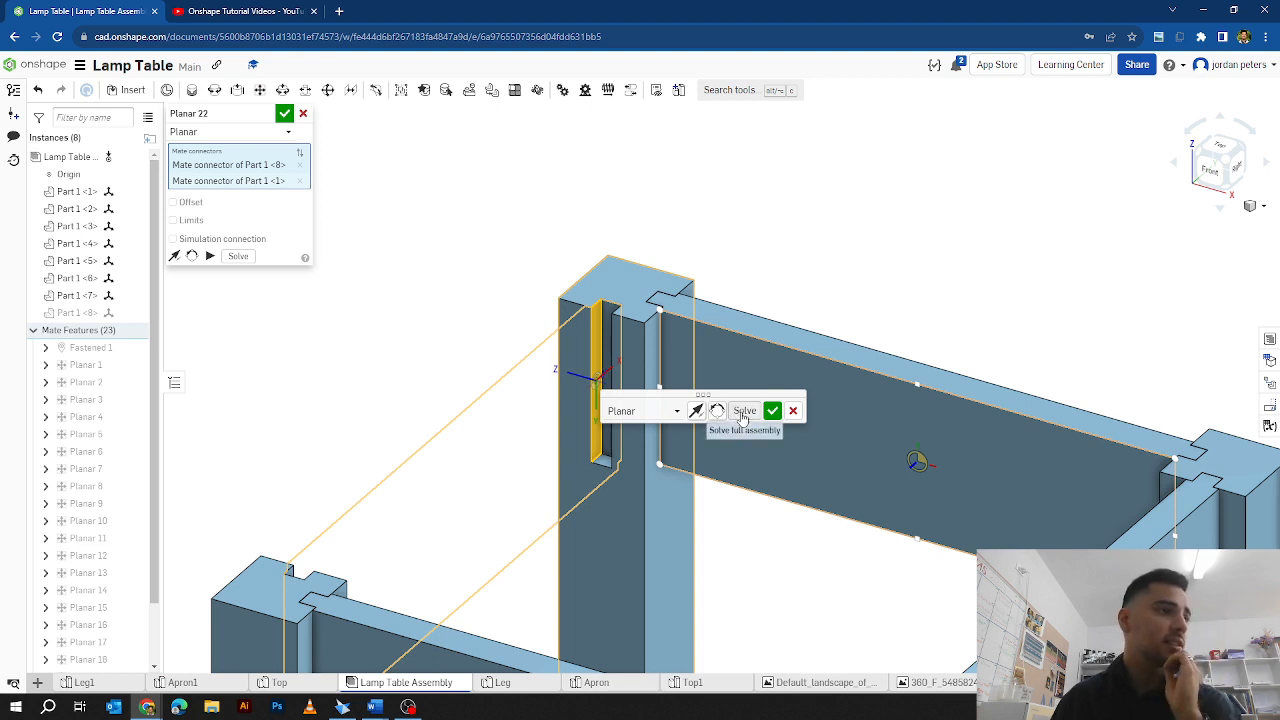
click(210, 256)
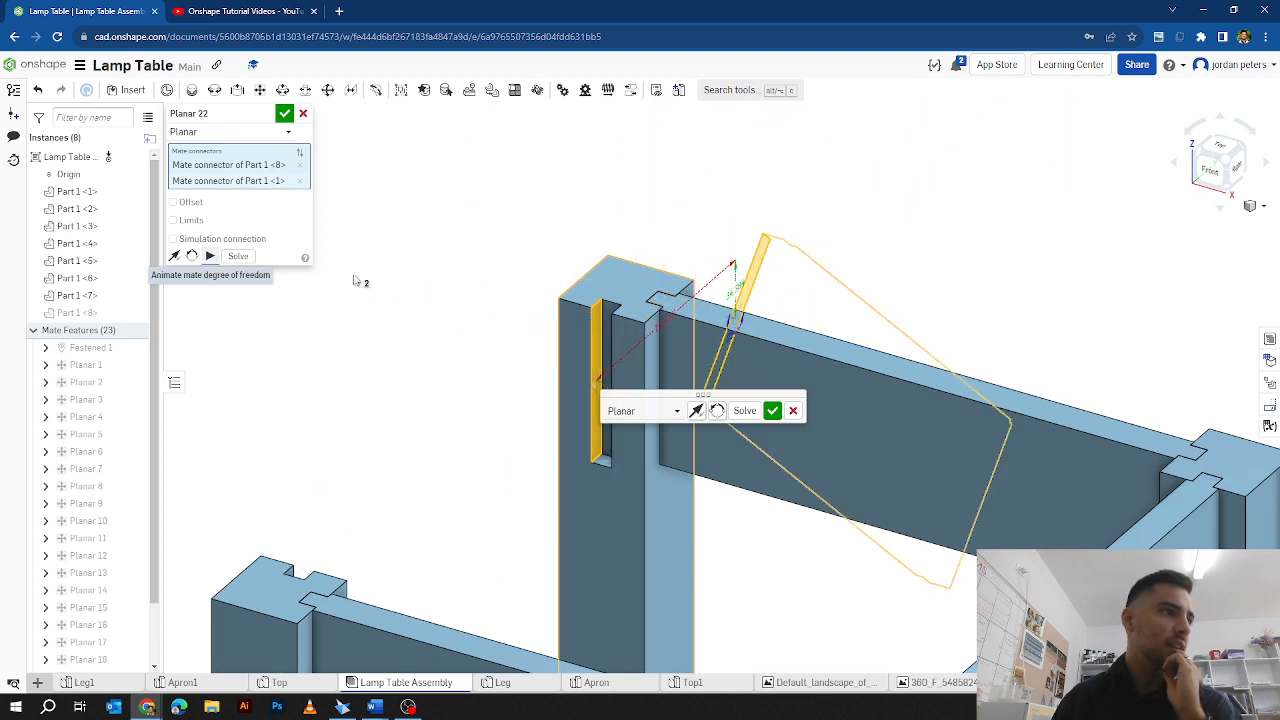
click(771, 410)
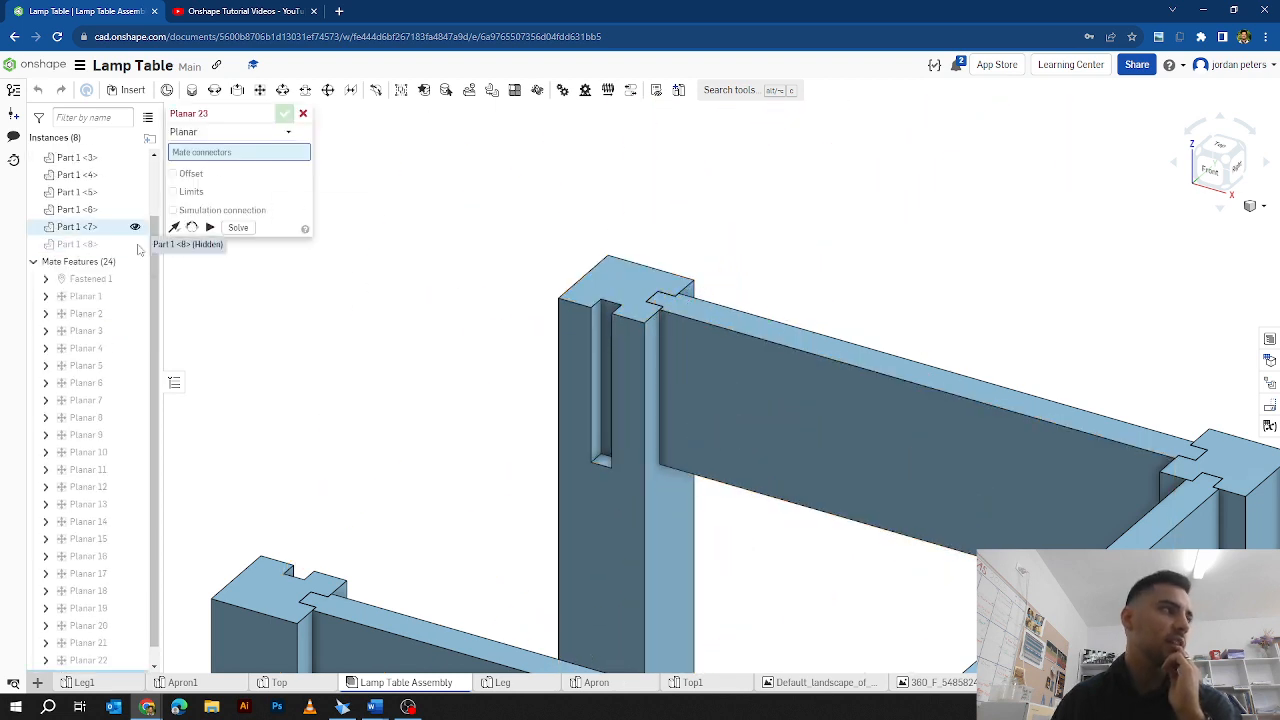
Step: Show the fourth apron again and cancel the empty extra planar mate
click(135, 244)
scroll(409, 286, down, 5)
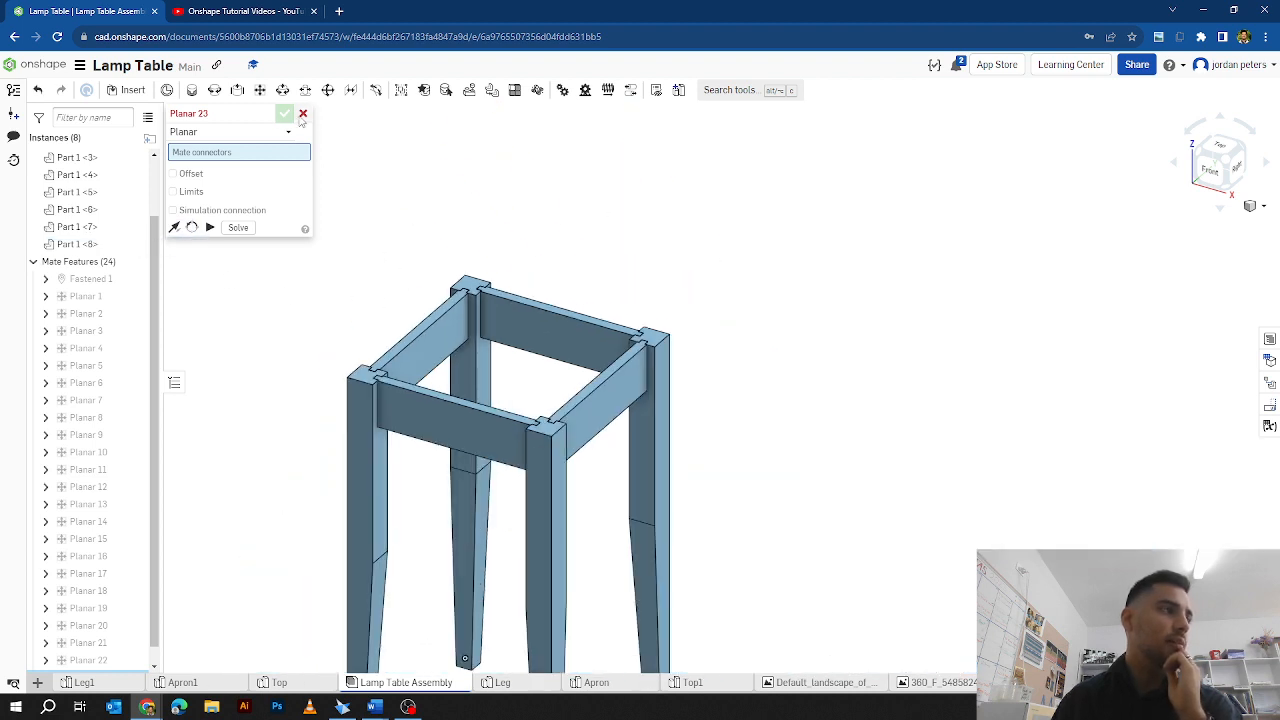
click(302, 113)
scroll(457, 266, down, 2)
click(134, 245)
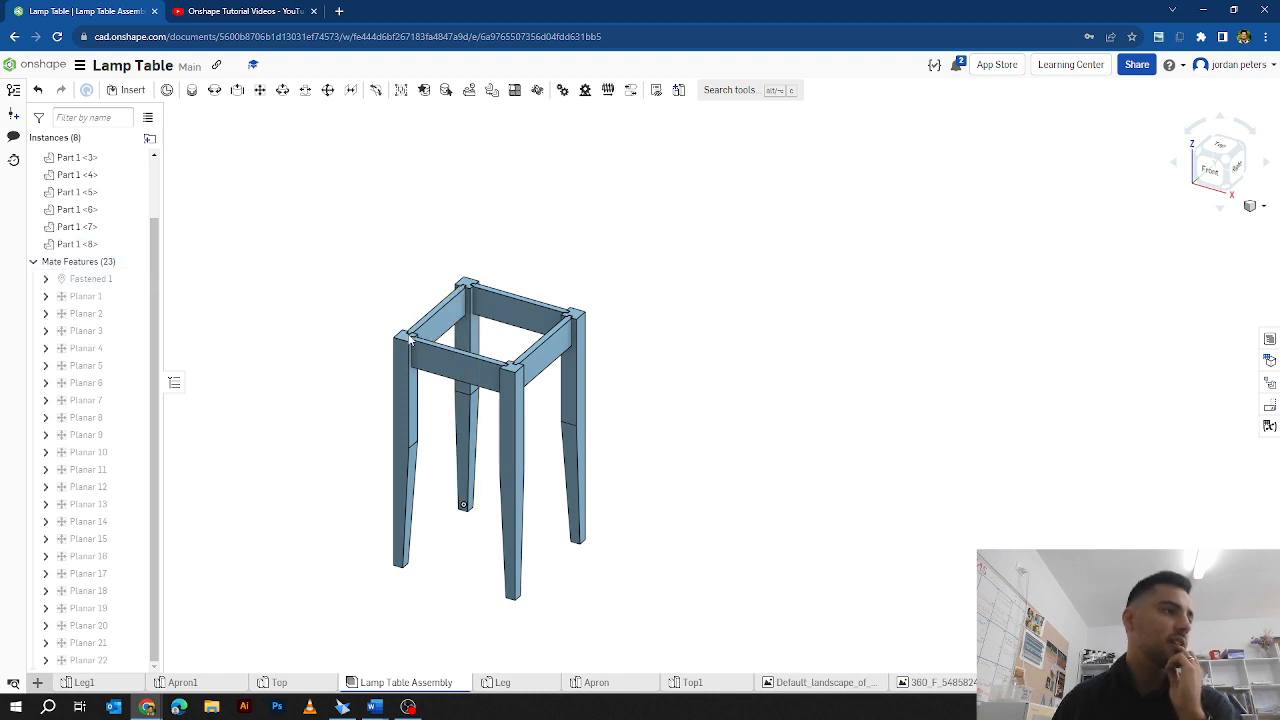
Step: Select all legs and aprons together, try to move and rotate the frame with the manipulator, and clear the selection
drag(317, 249, 671, 612)
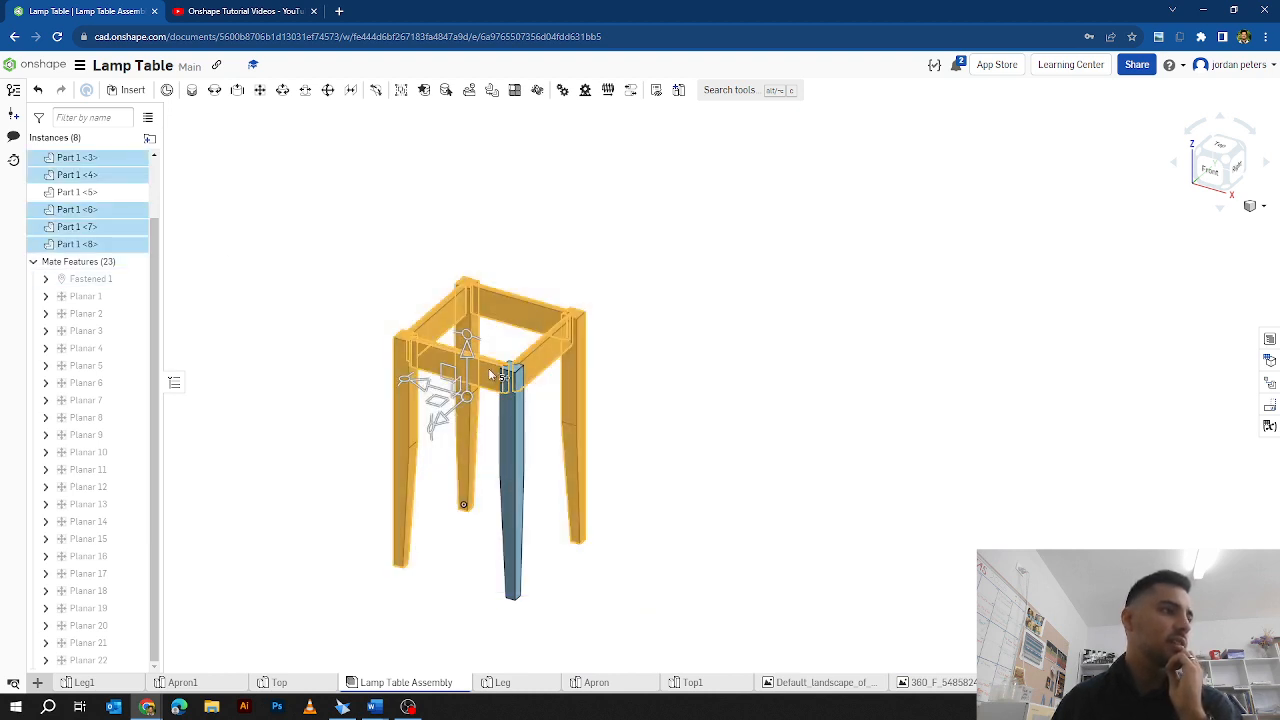
drag(293, 212, 709, 668)
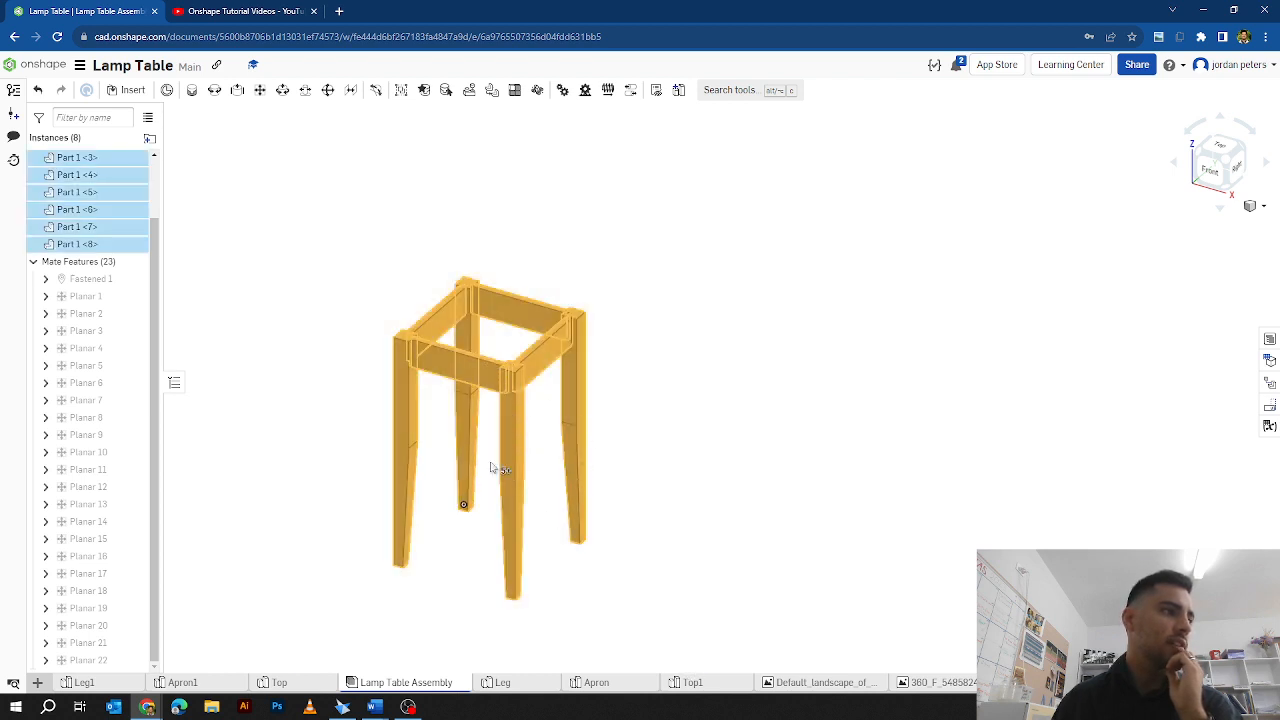
click(314, 211)
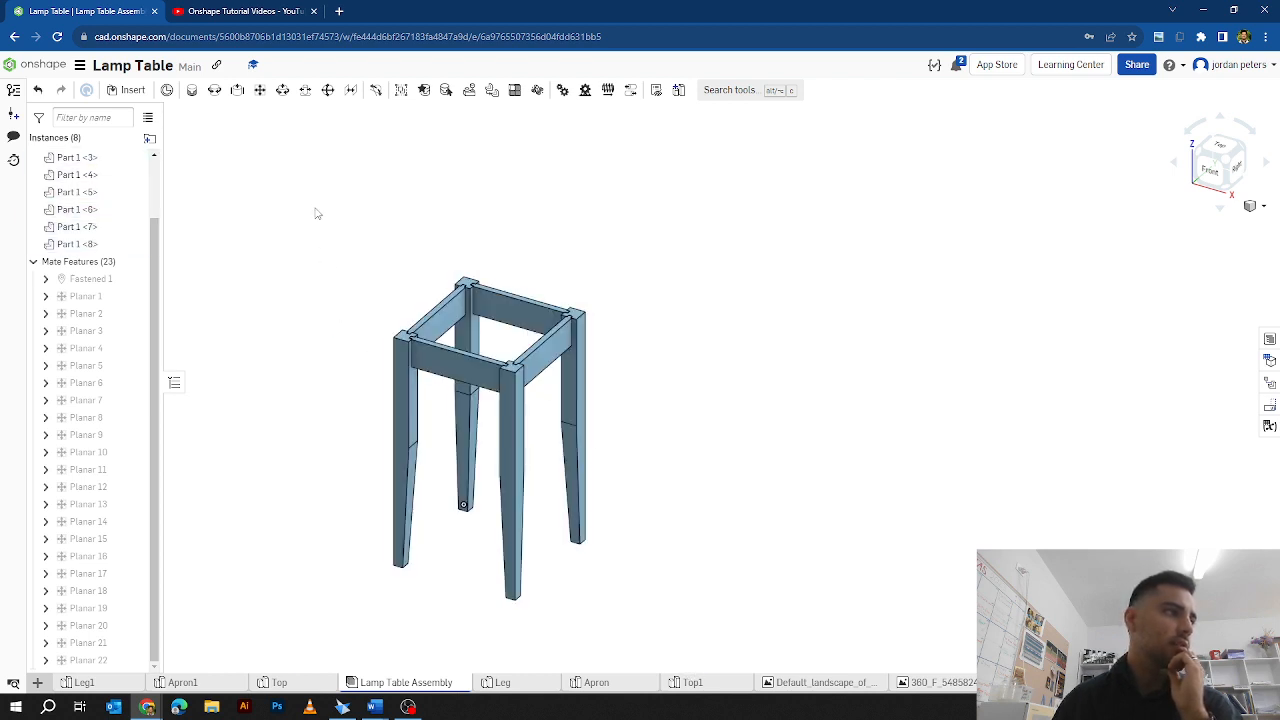
drag(314, 207, 715, 656)
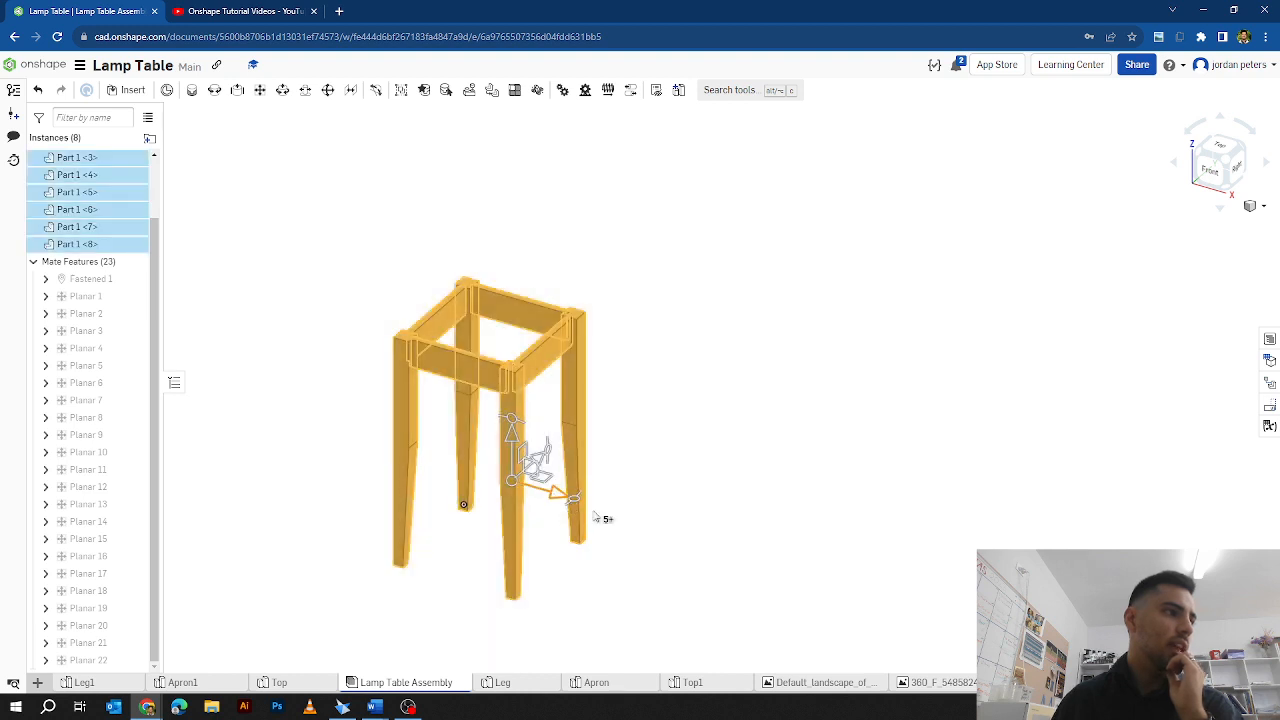
click(594, 516)
drag(540, 461, 618, 393)
drag(512, 442, 572, 488)
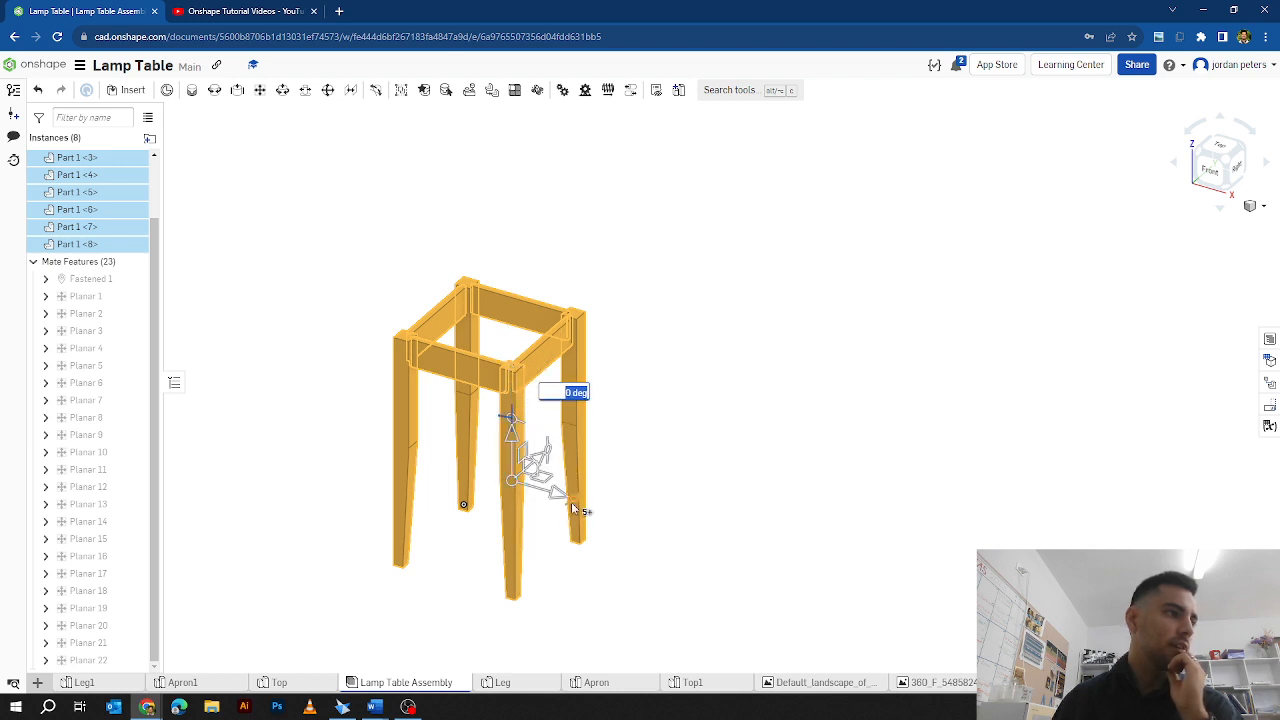
click(769, 429)
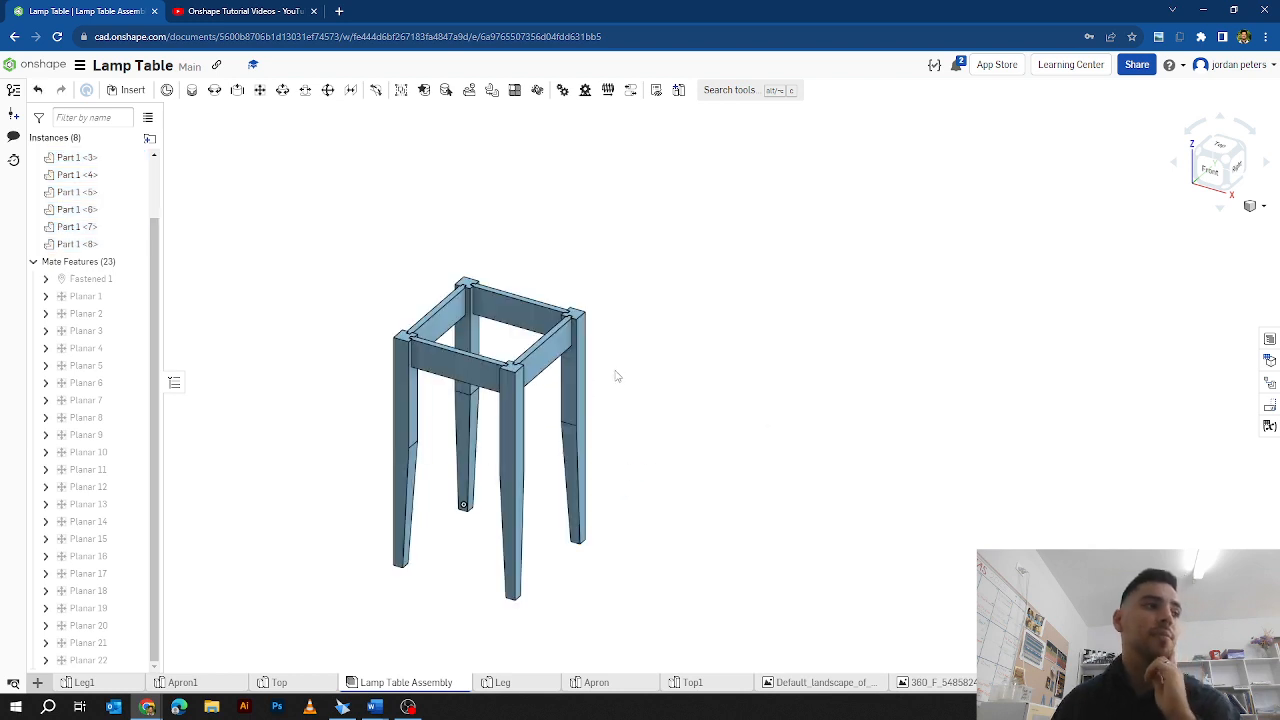
Step: Insert one Top part from the current document, place it above the leg and apron frame, and confirm the insertion
click(1200, 155)
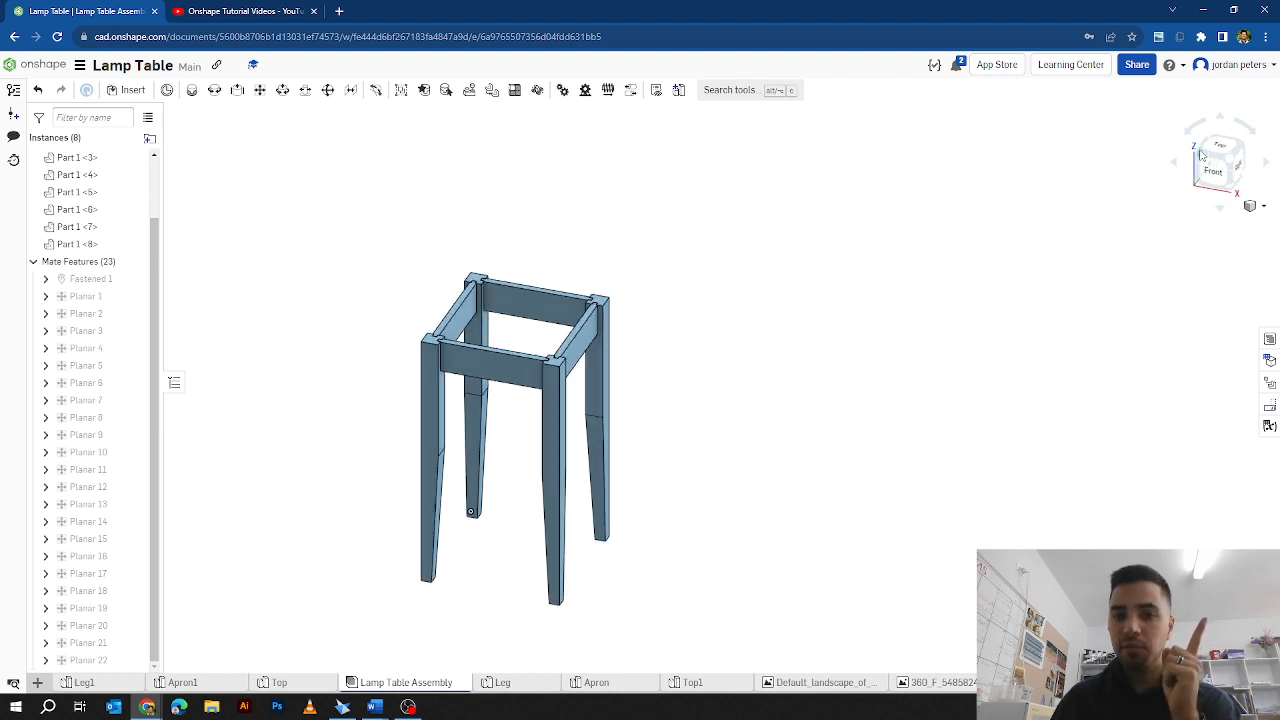
scroll(820, 342, down, 4)
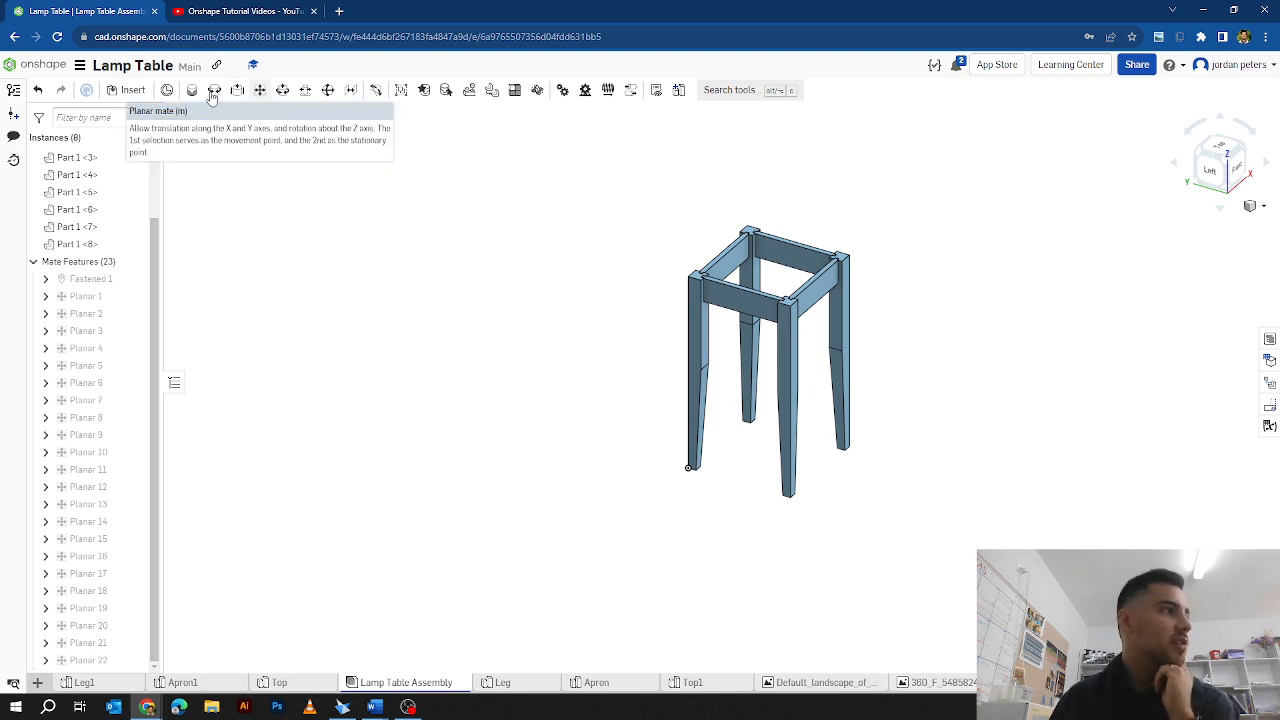
click(127, 90)
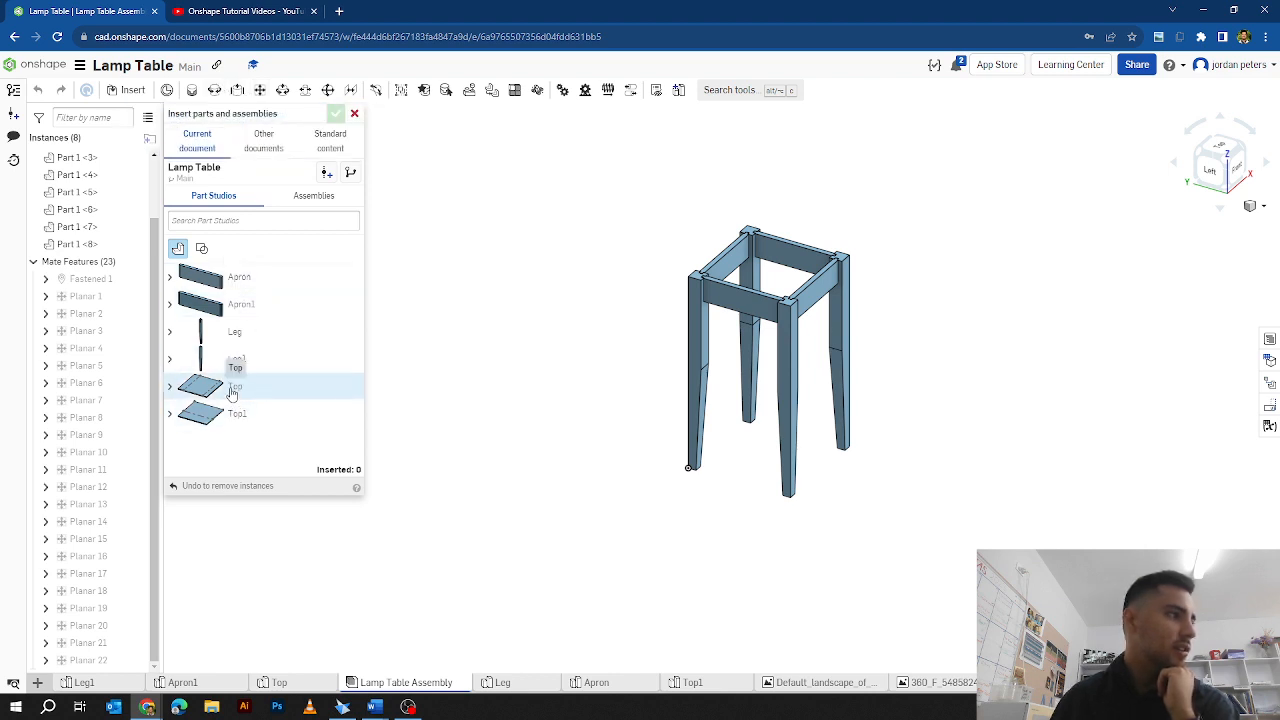
drag(608, 289, 790, 190)
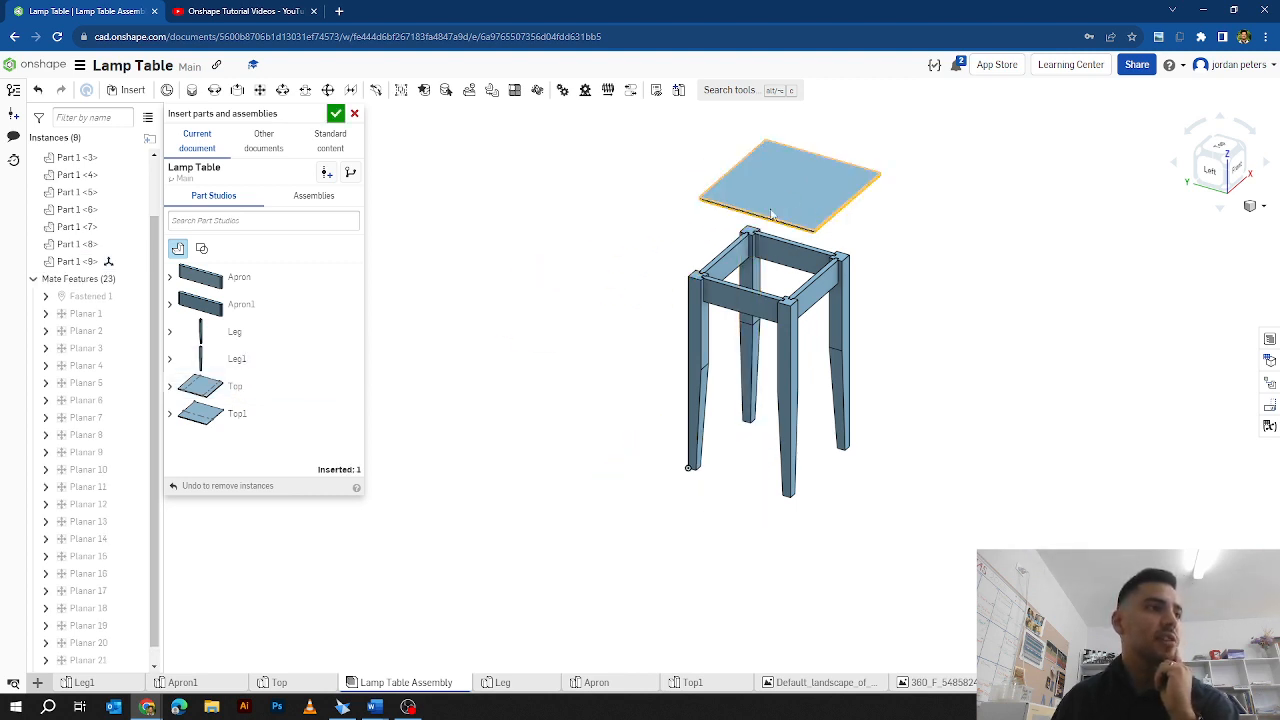
click(336, 116)
Step: Create a planar mate between the tabletop's underside and the upper end face of the front corner leg
scroll(870, 193, up, 6)
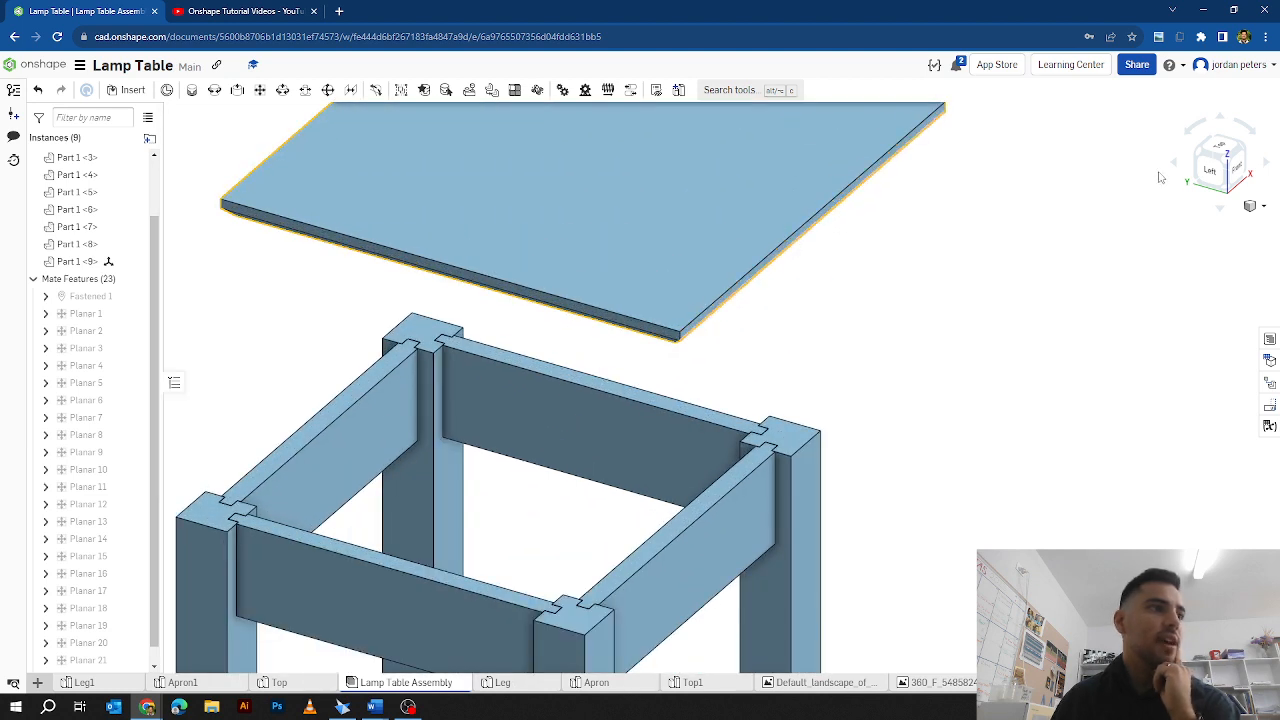
click(1228, 192)
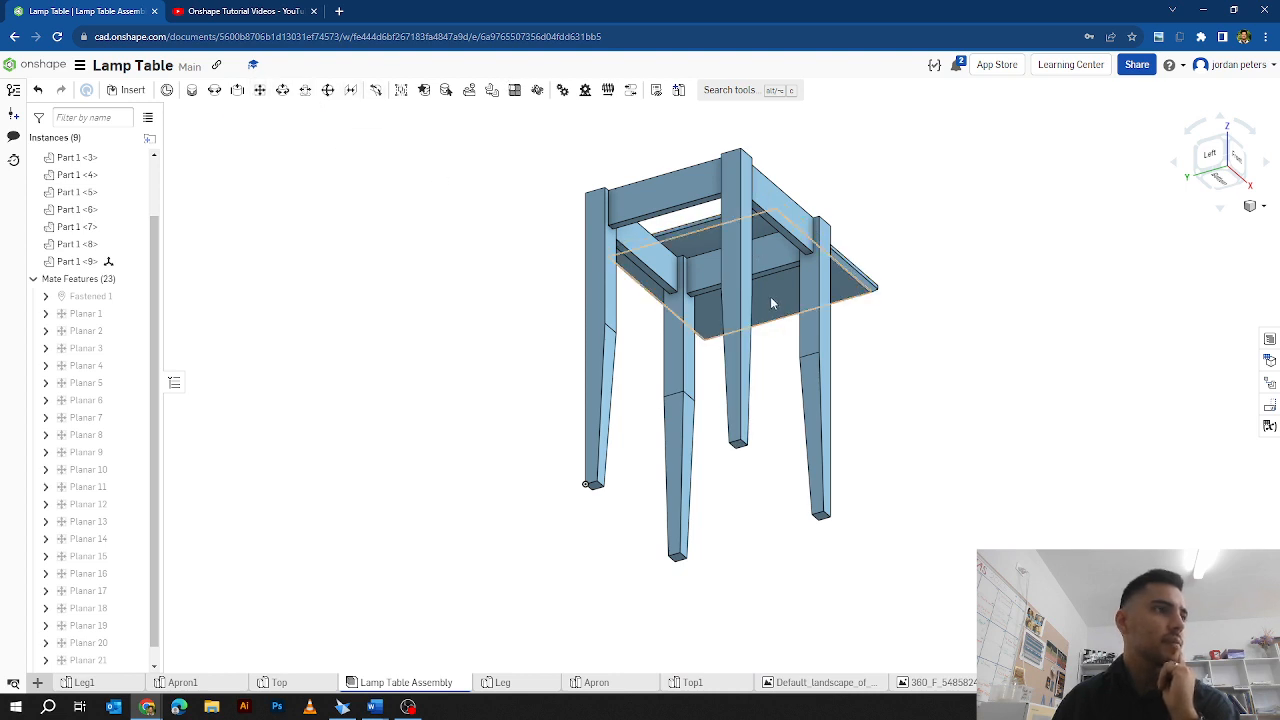
key(m)
scroll(770, 296, up, 3)
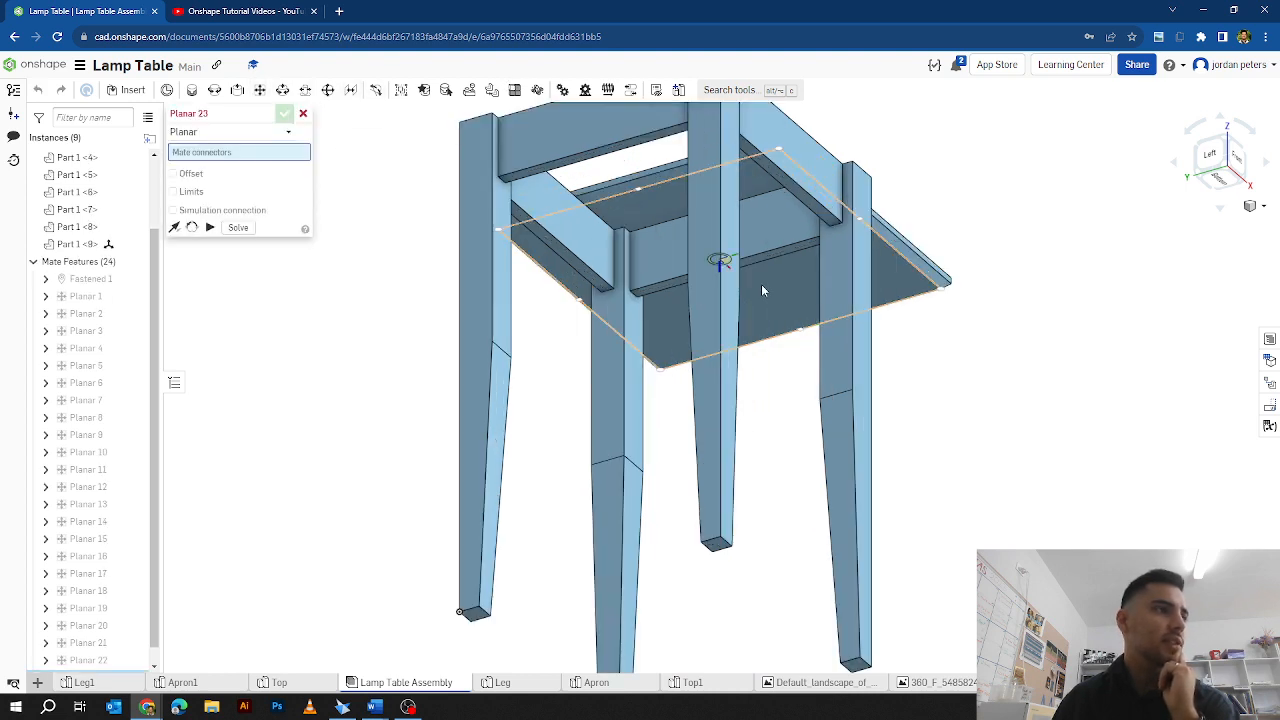
click(761, 285)
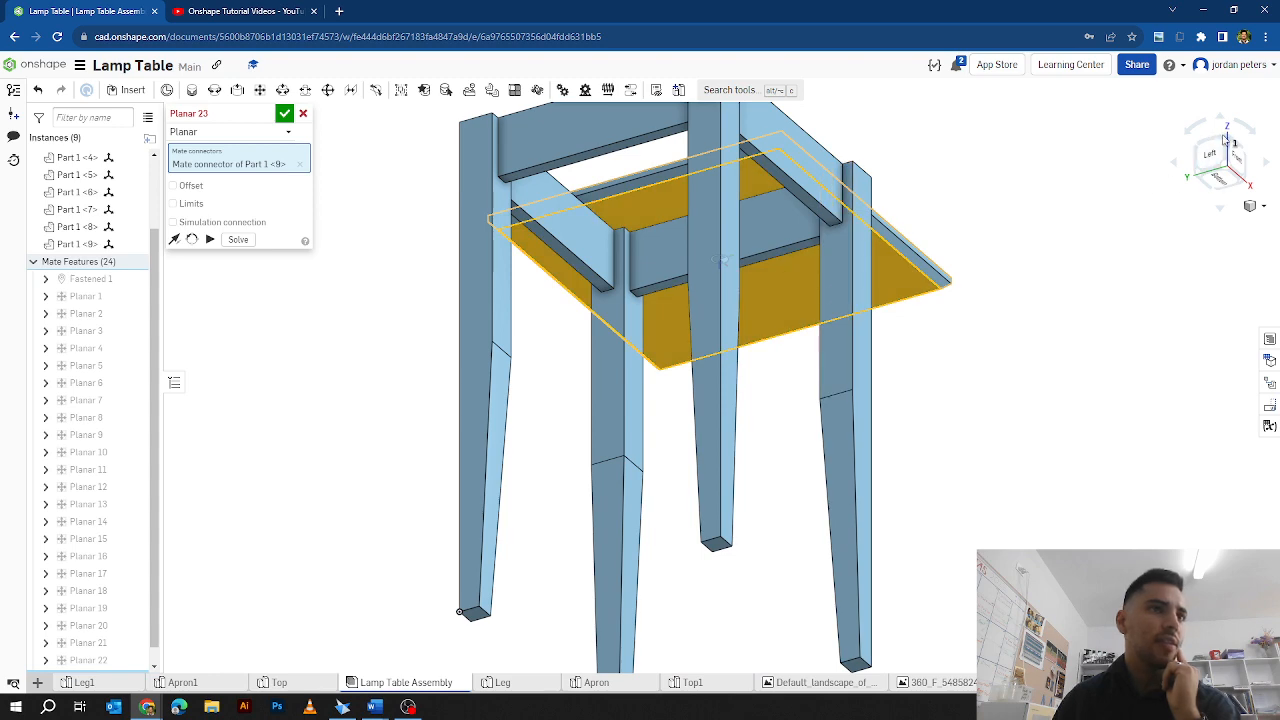
click(1226, 137)
scroll(734, 364, up, 5)
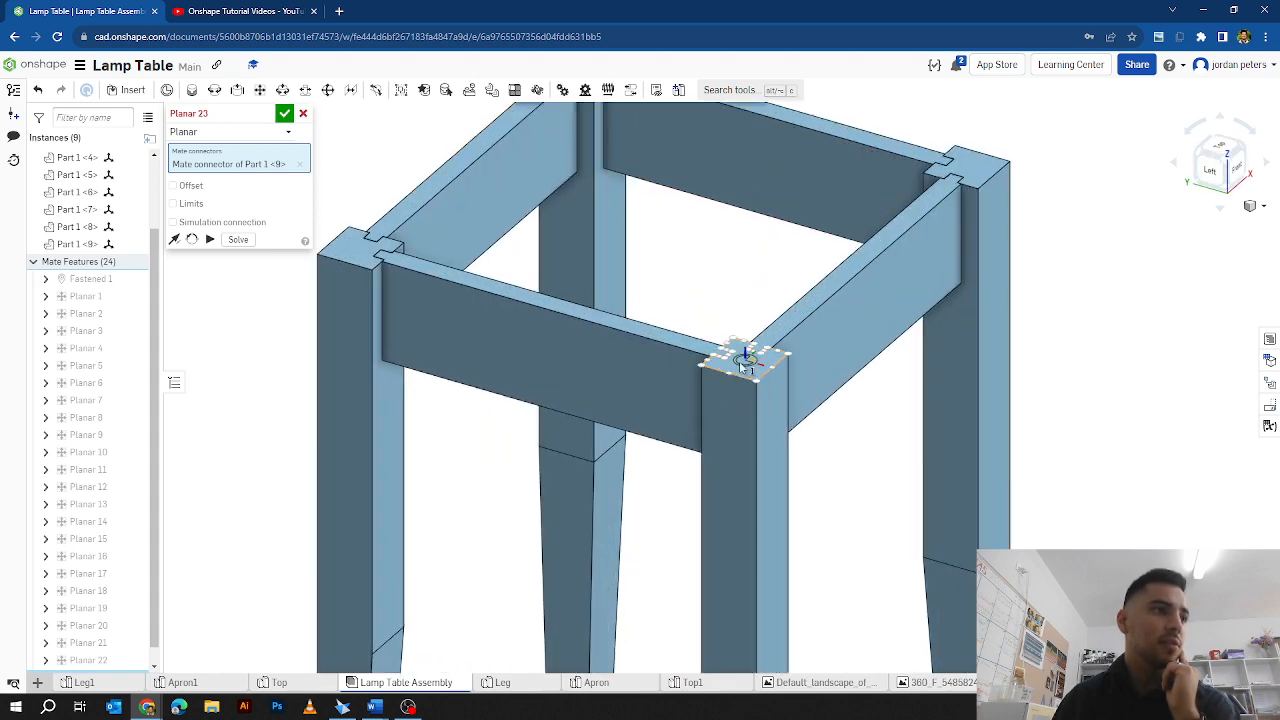
click(745, 366)
scroll(748, 352, down, 5)
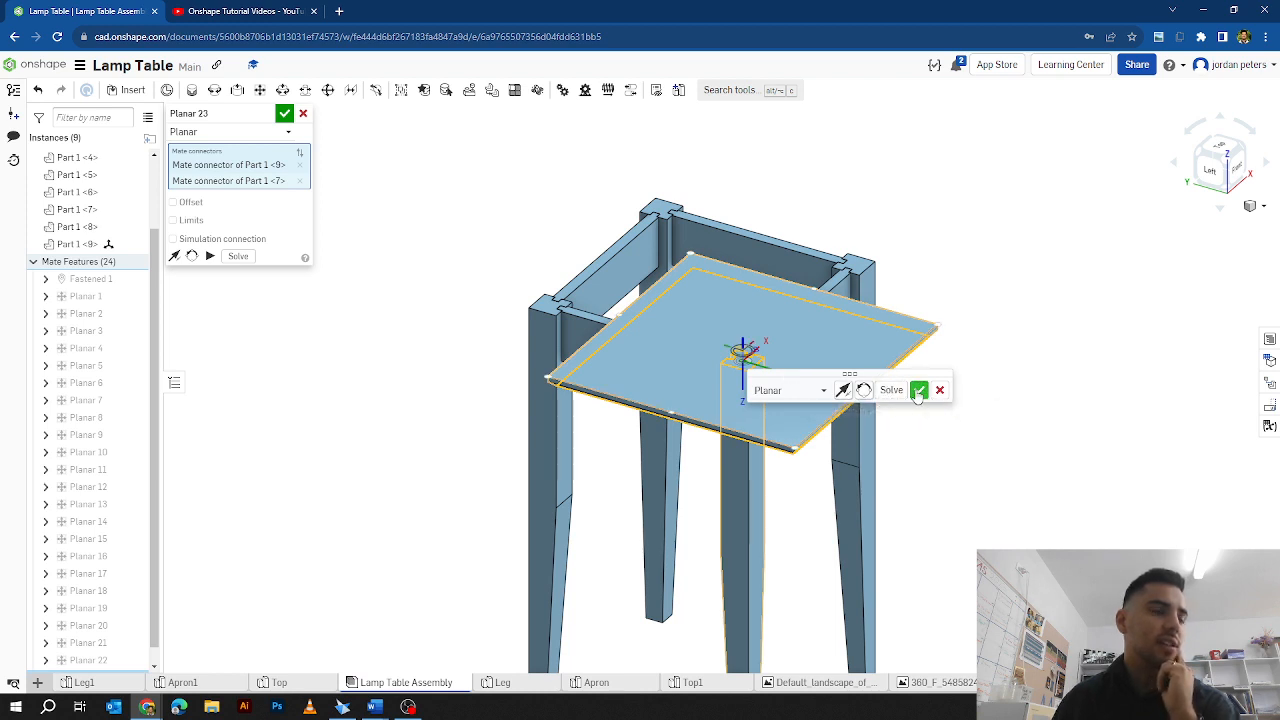
click(918, 391)
Step: Set up a planar mate between the tabletop's front edge face and the front outer face of leg Part 1 <5>, and solve it
scroll(850, 400, up, 5)
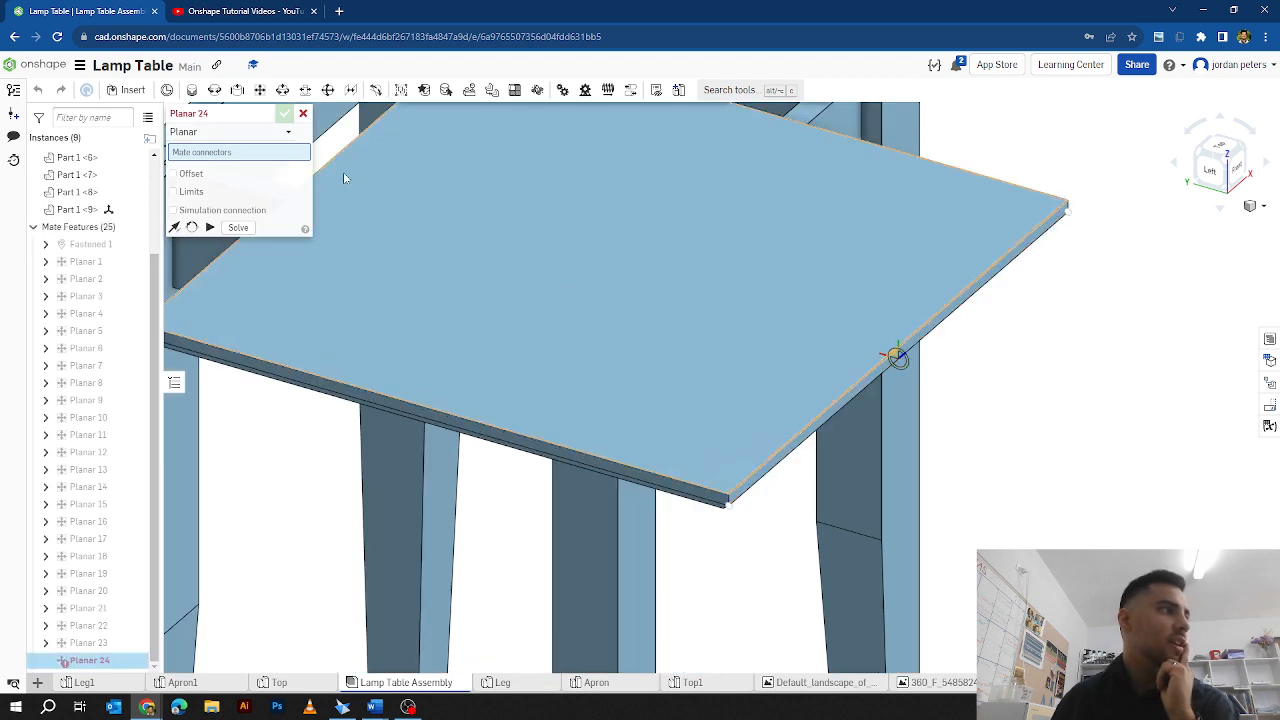
scroll(890, 360, up, 5)
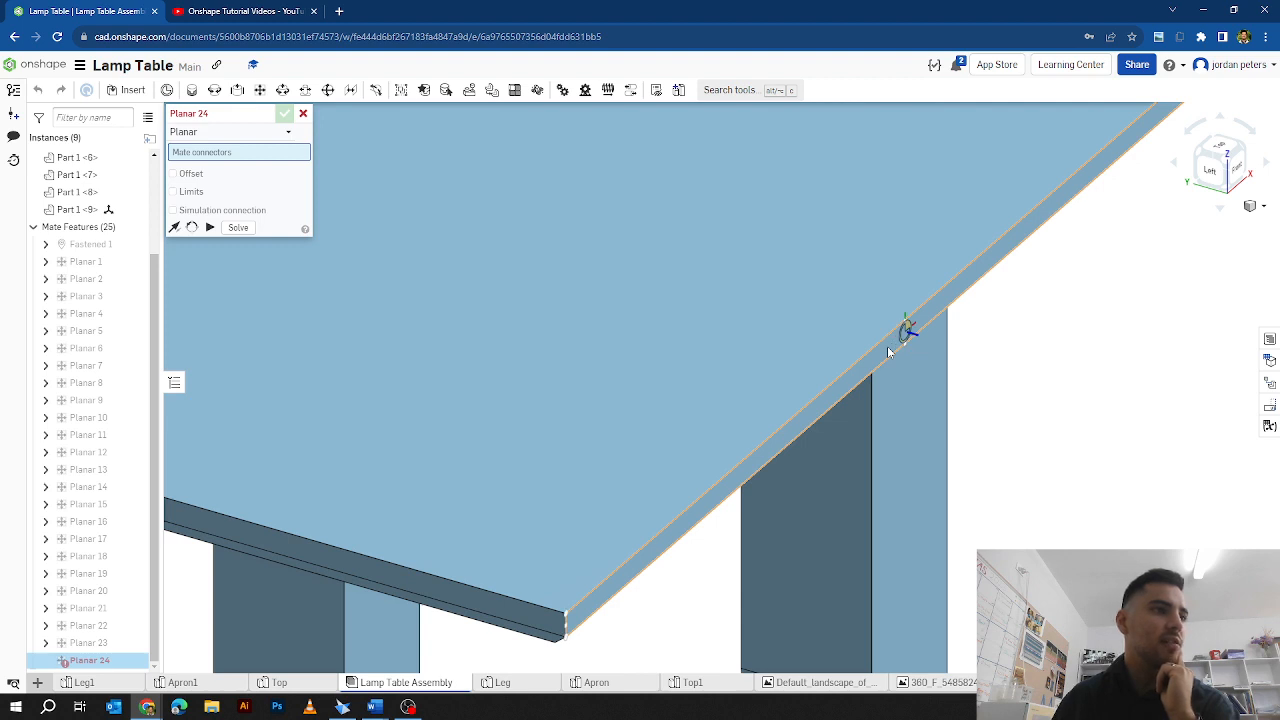
click(905, 338)
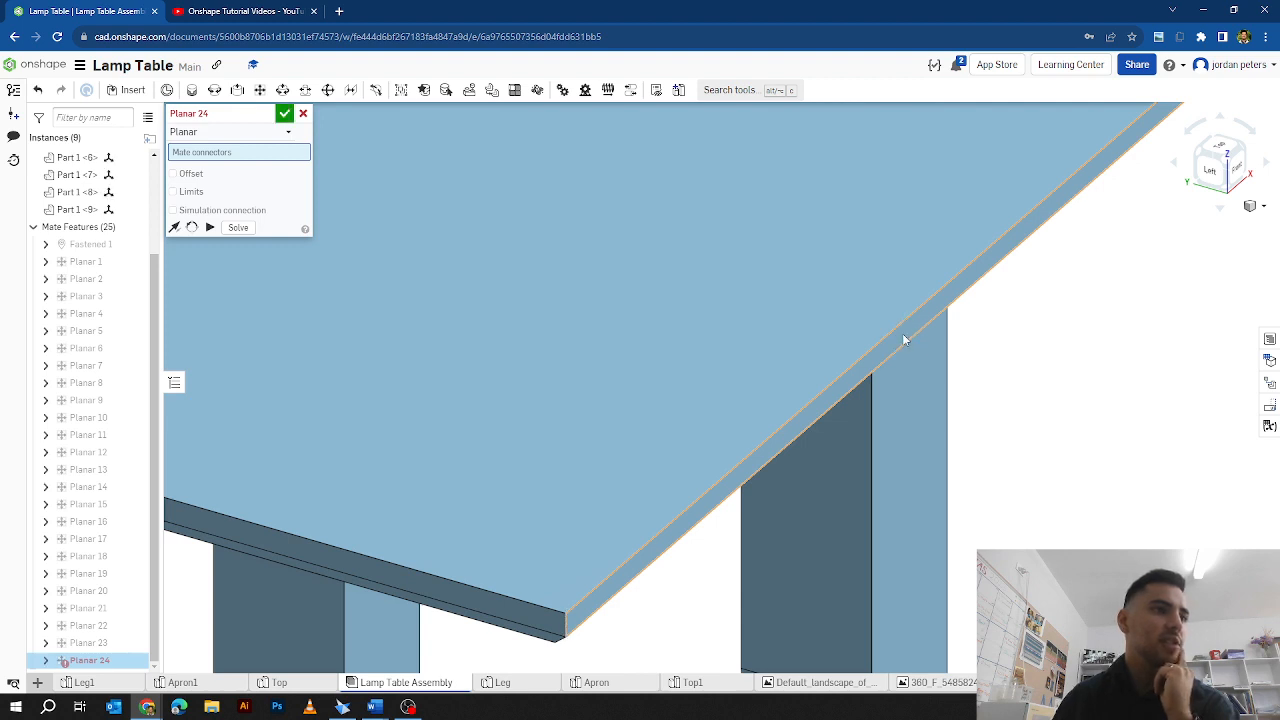
scroll(903, 336, down, 5)
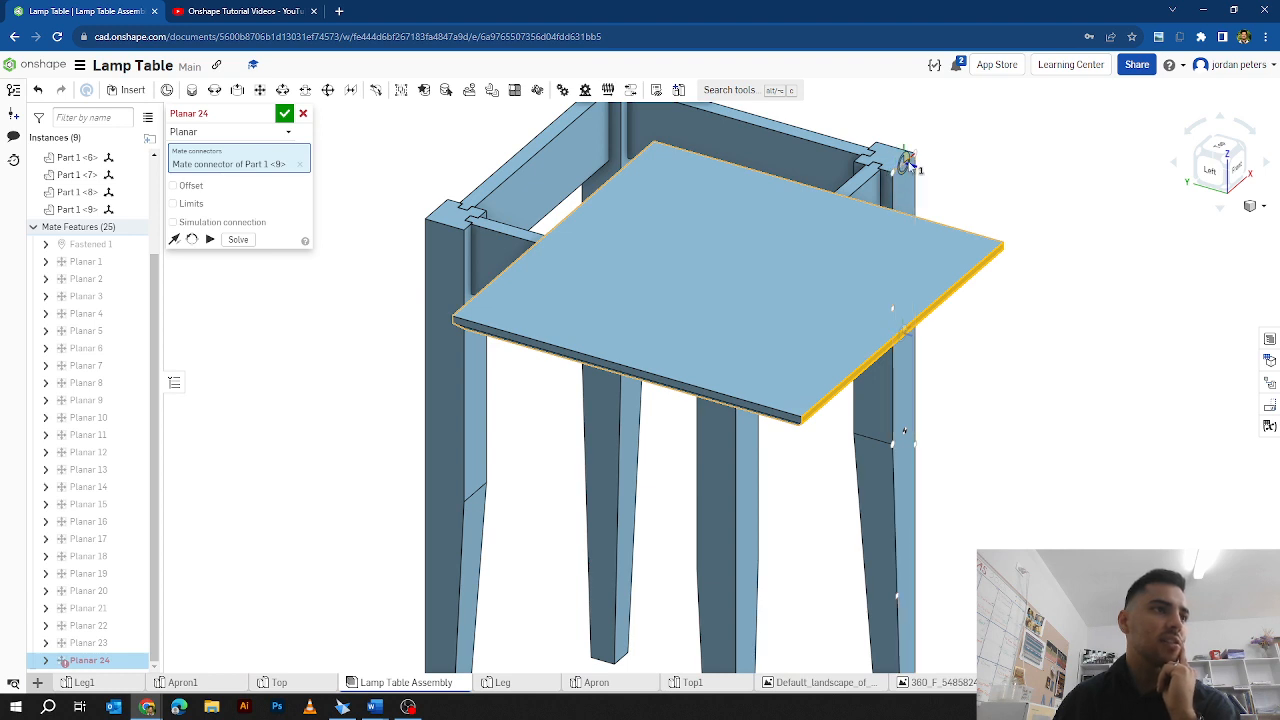
click(908, 430)
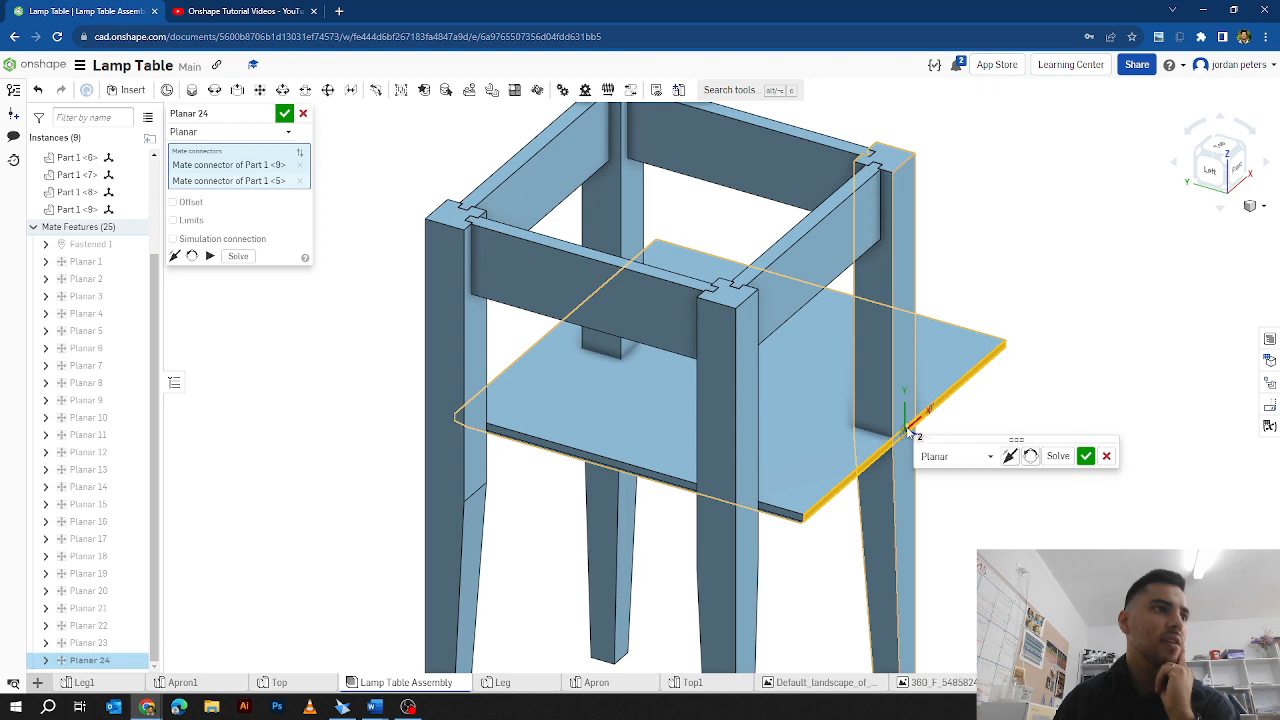
click(1048, 460)
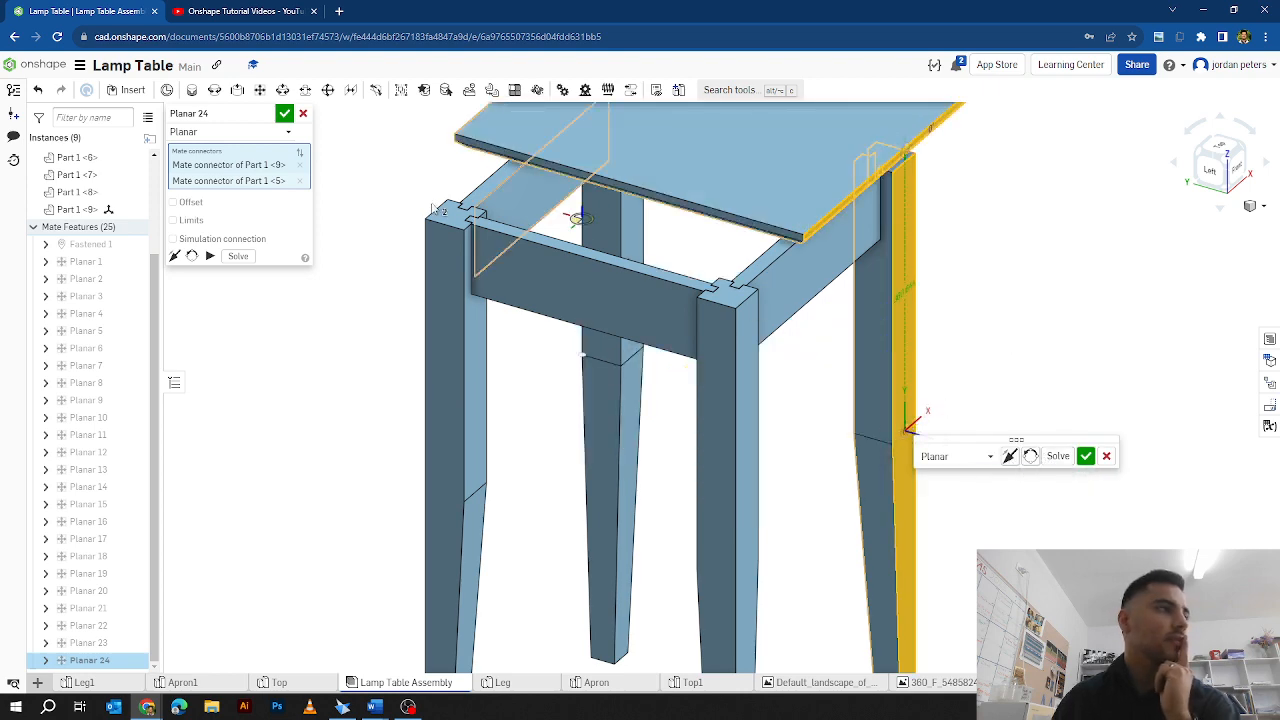
Step: Offset the tabletop's front planar mate by 25 mm so the top overhangs the leg, solve it and confirm the mate
click(1212, 172)
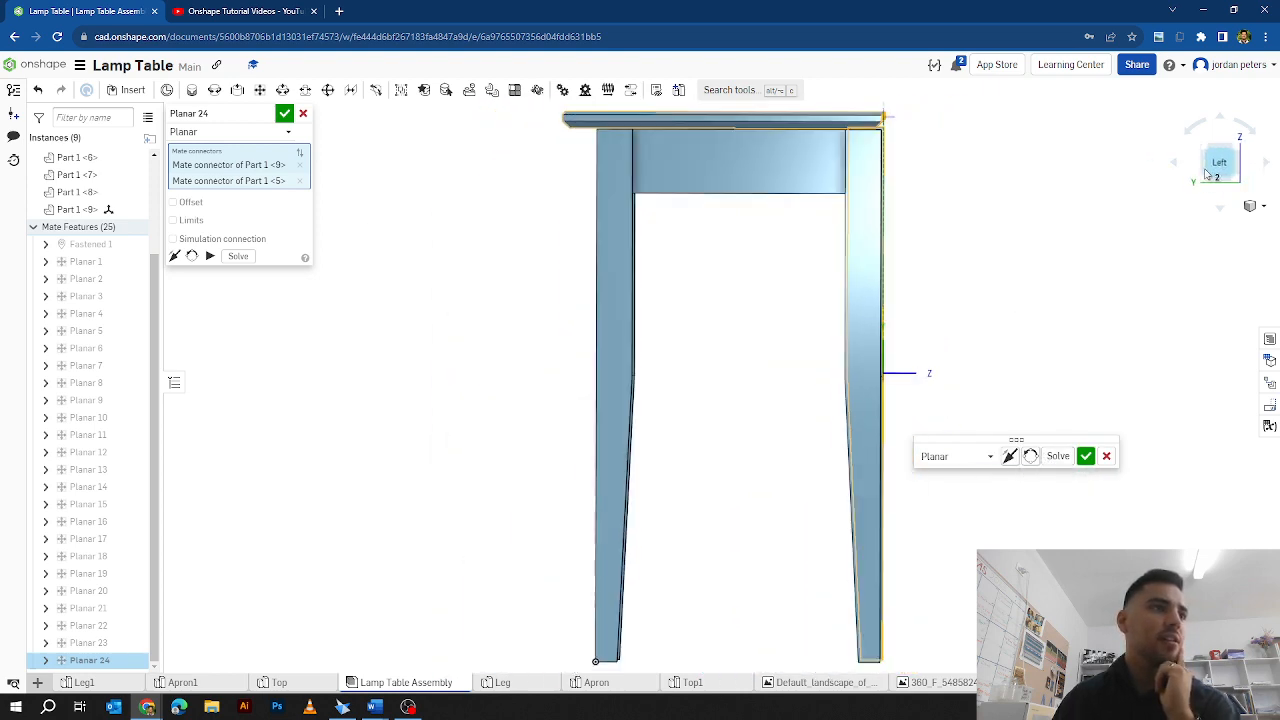
scroll(790, 128, down, 3)
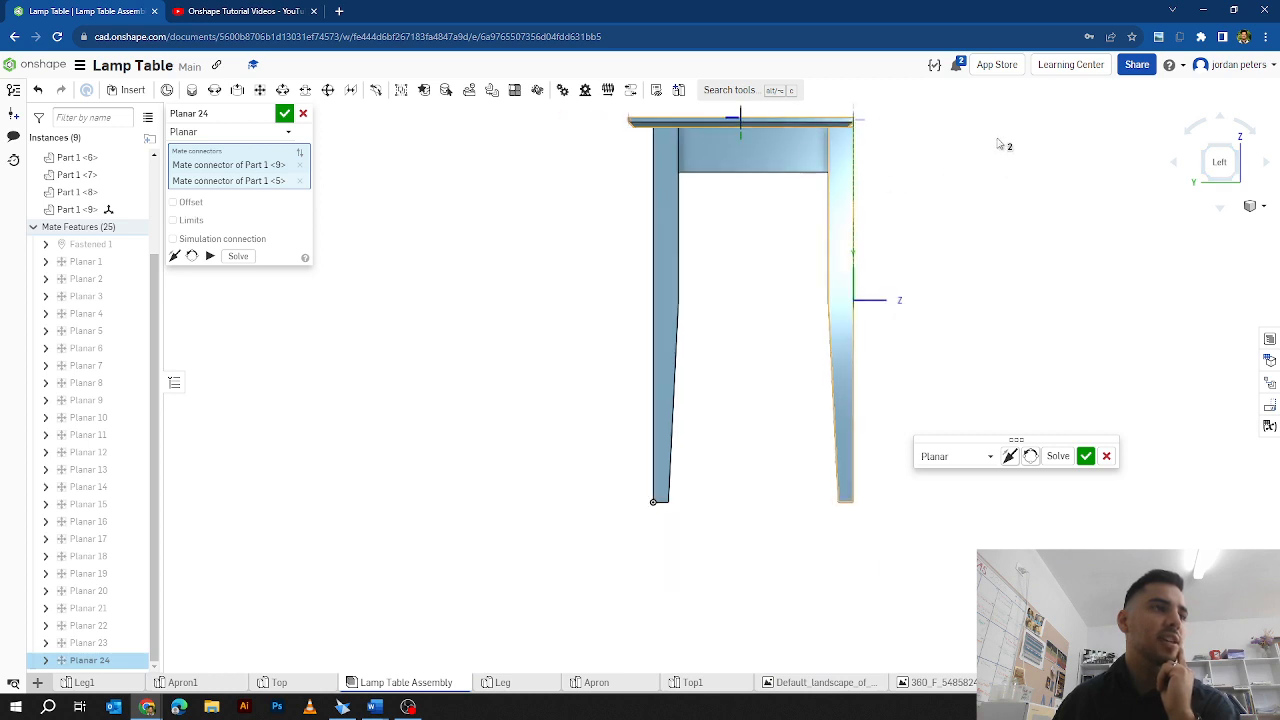
middle_drag(908, 137, 966, 337)
scroll(831, 284, up, 4)
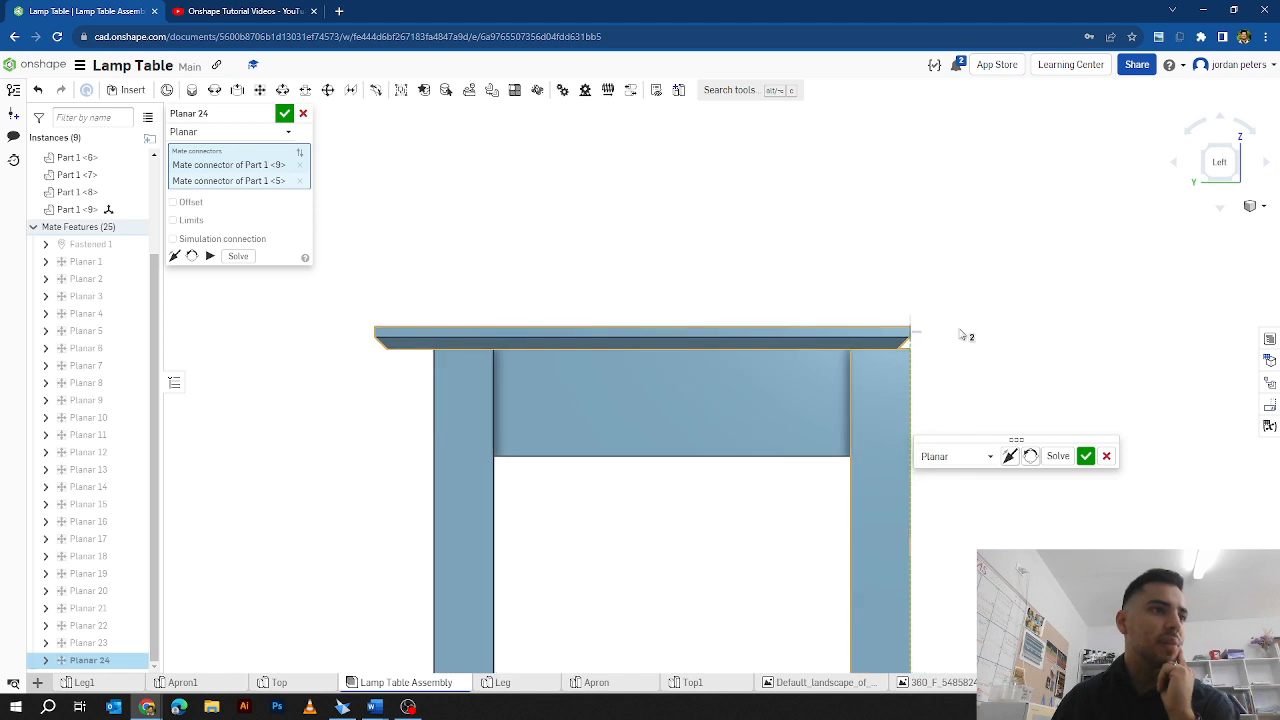
click(173, 203)
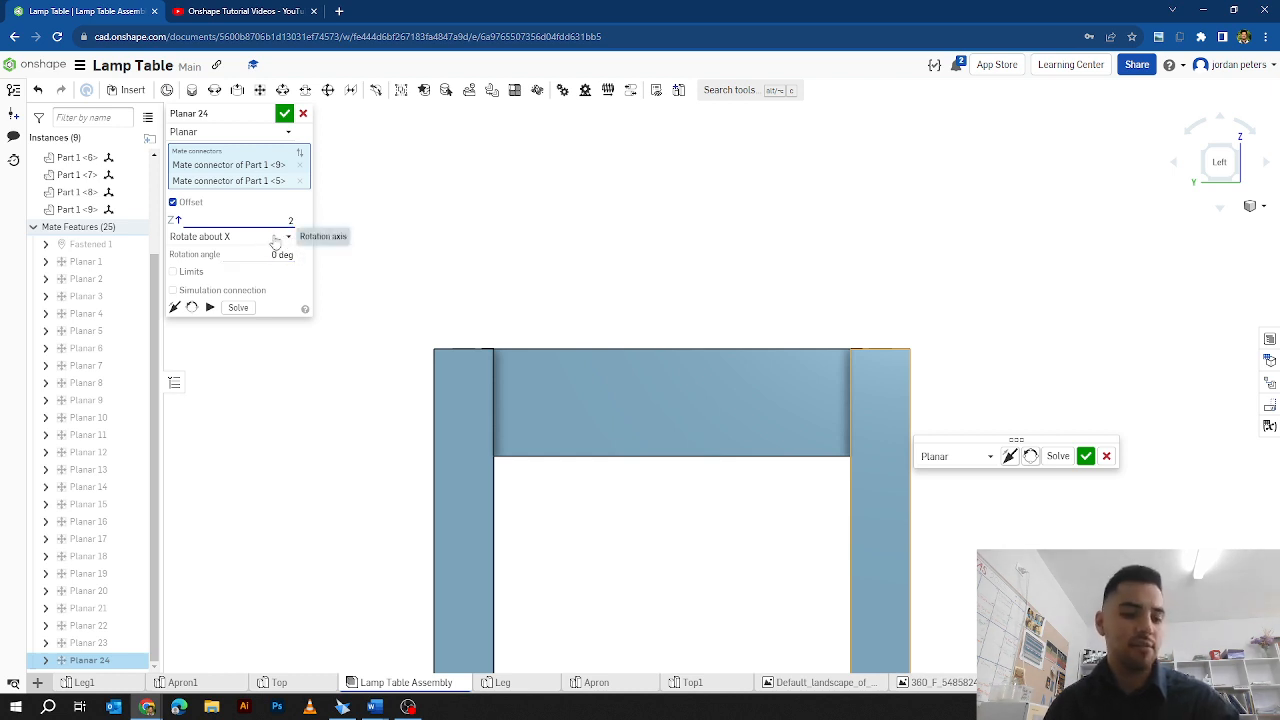
key(Return)
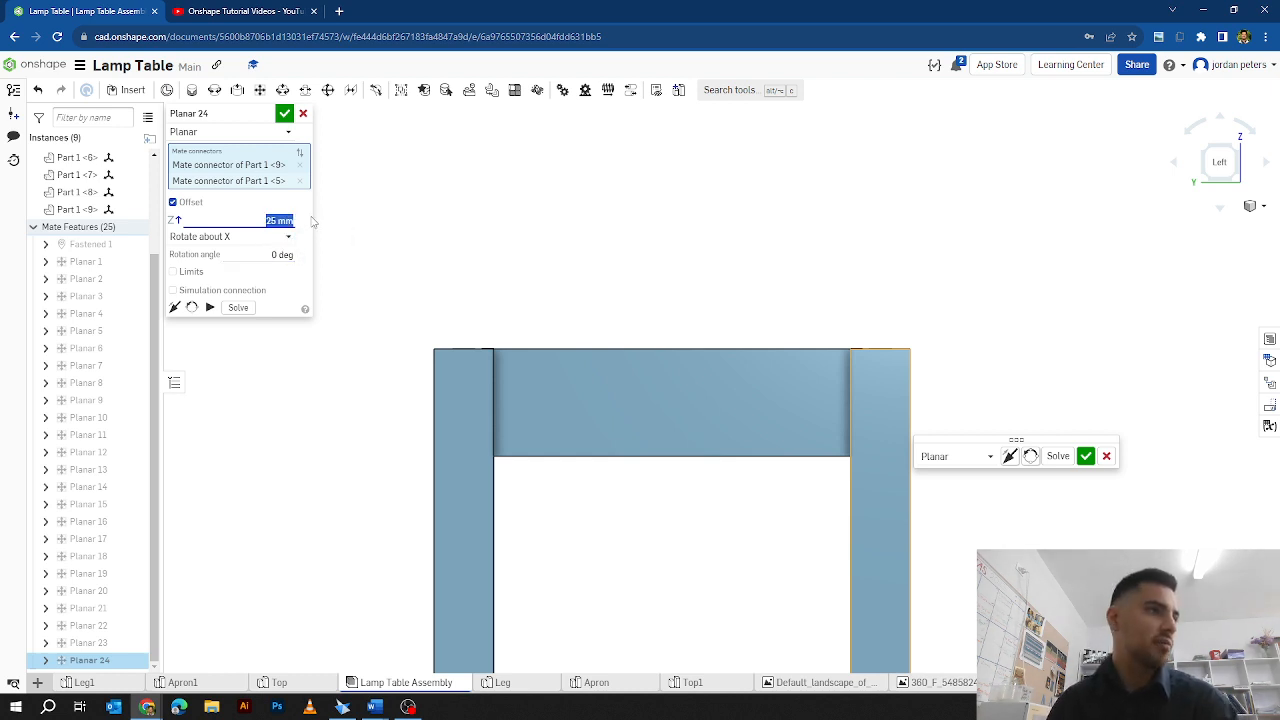
click(1055, 460)
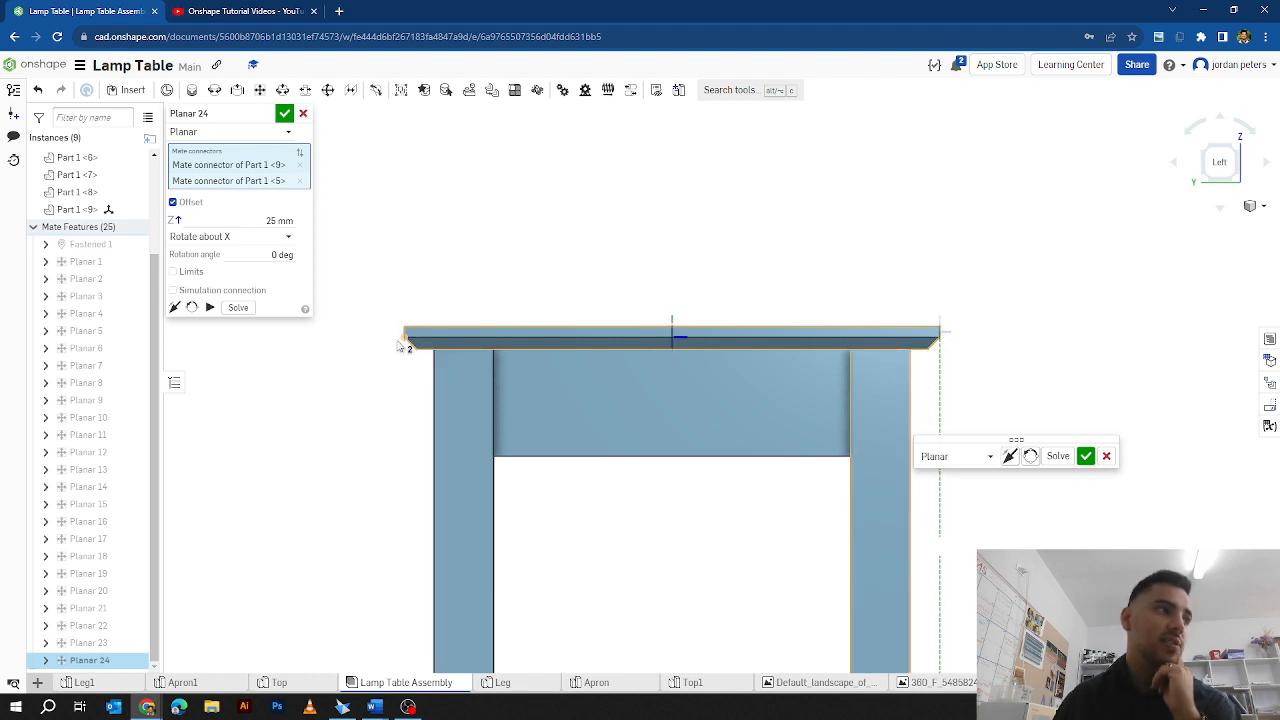
click(1086, 456)
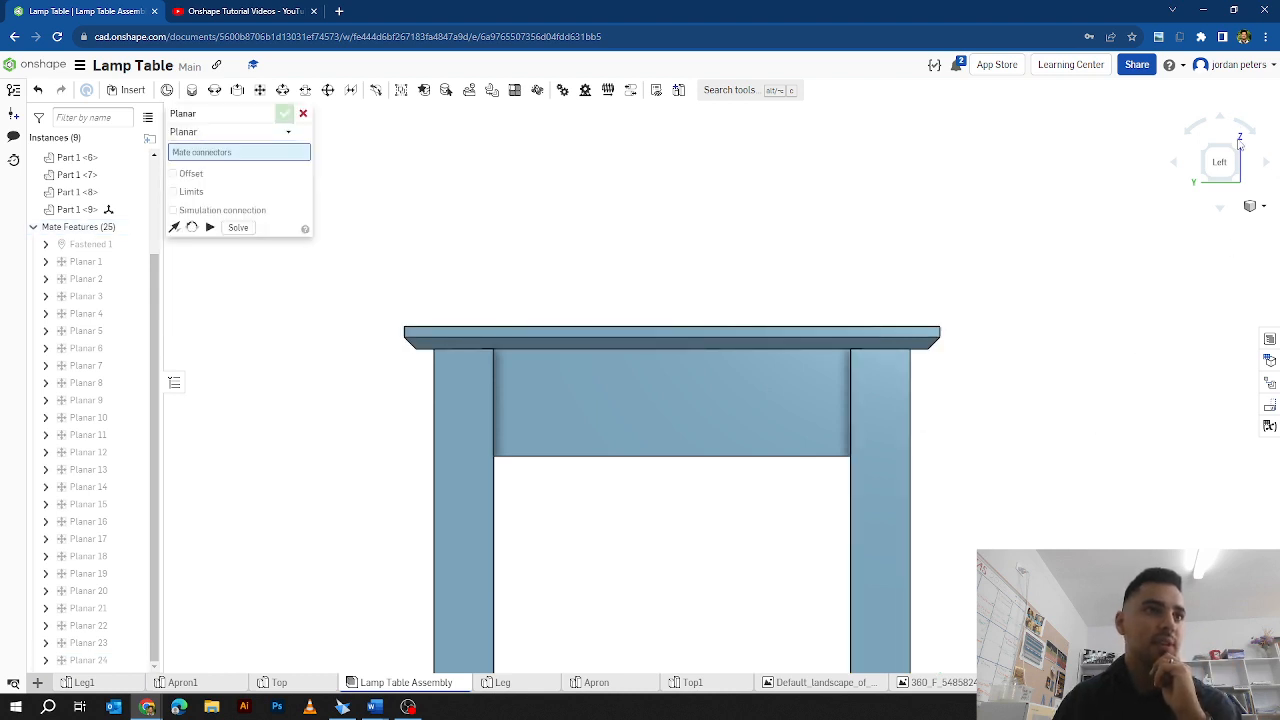
Step: Set up a planar mate between the tabletop's left-side edge face and the matching outer face of leg Part 1 <7>, and solve it
click(1239, 149)
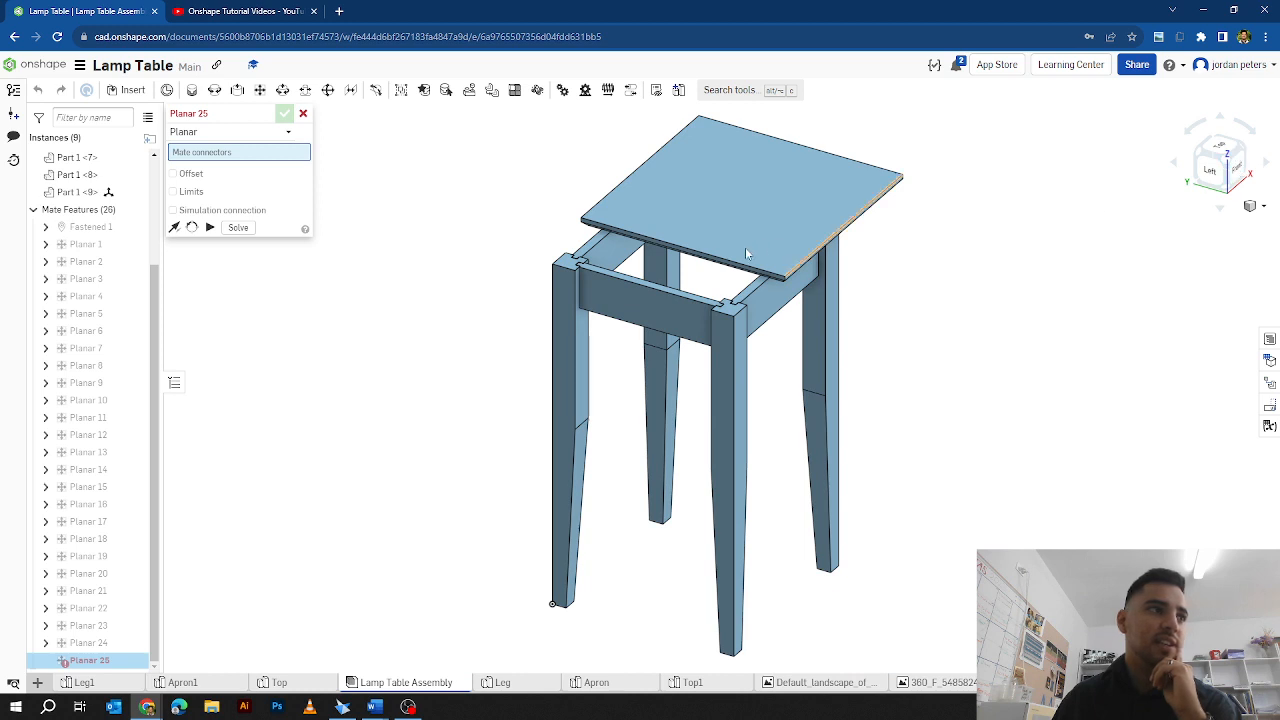
scroll(745, 247, up, 6)
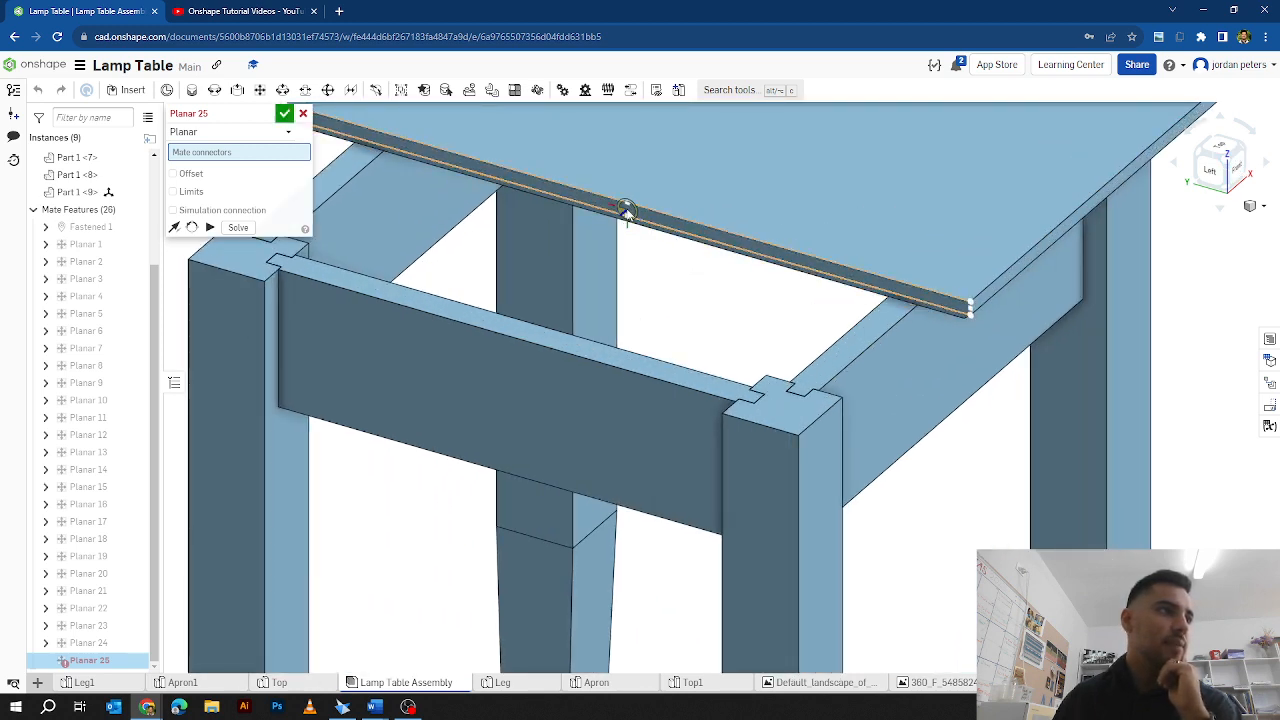
click(625, 212)
scroll(762, 470, down, 5)
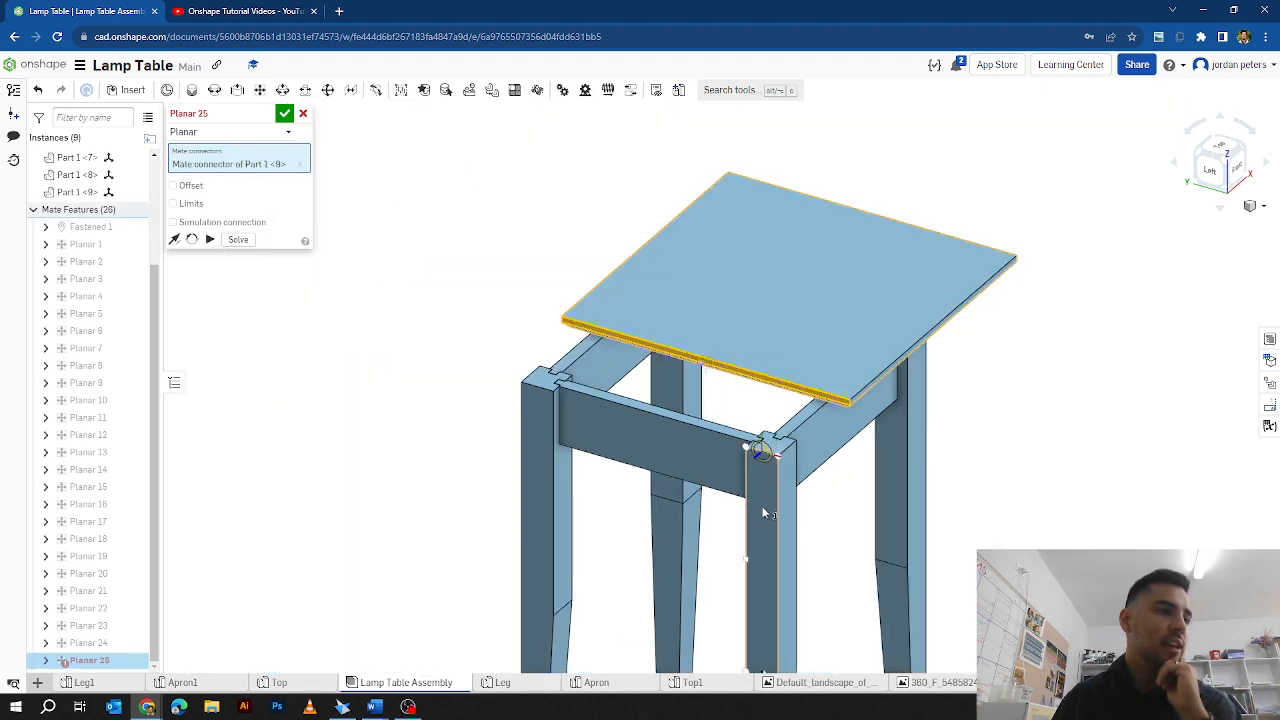
click(762, 628)
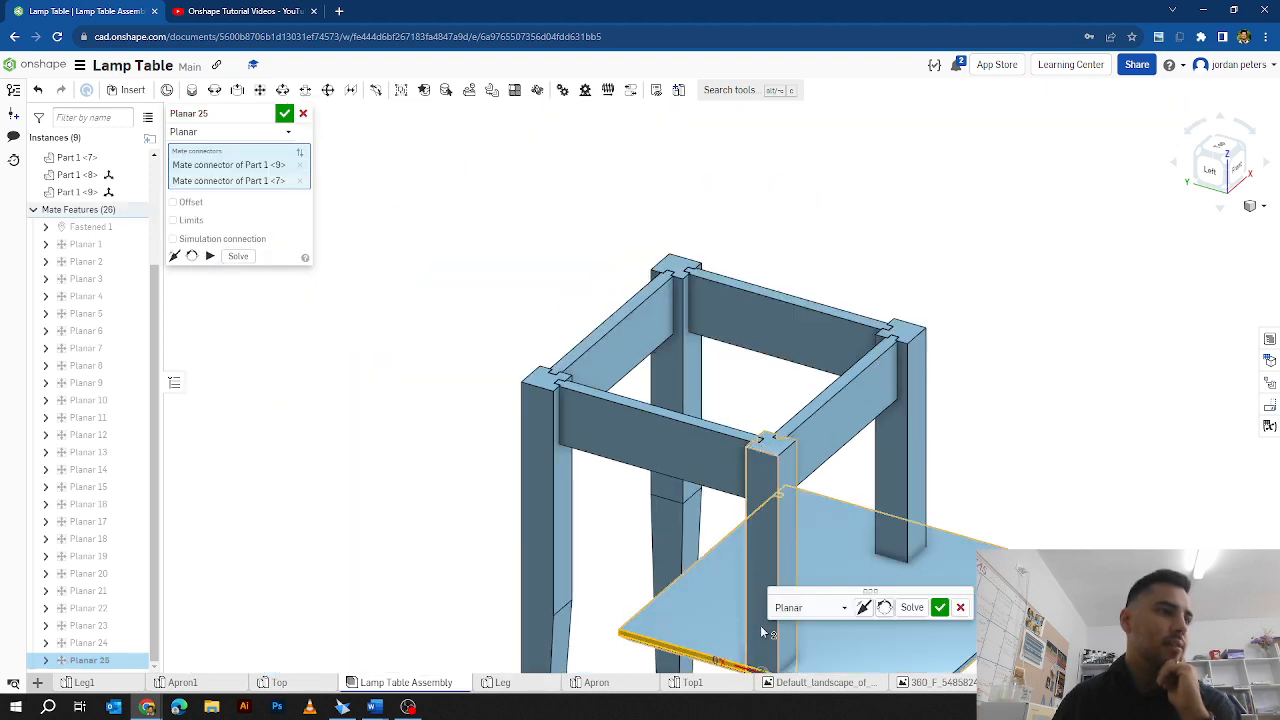
click(885, 607)
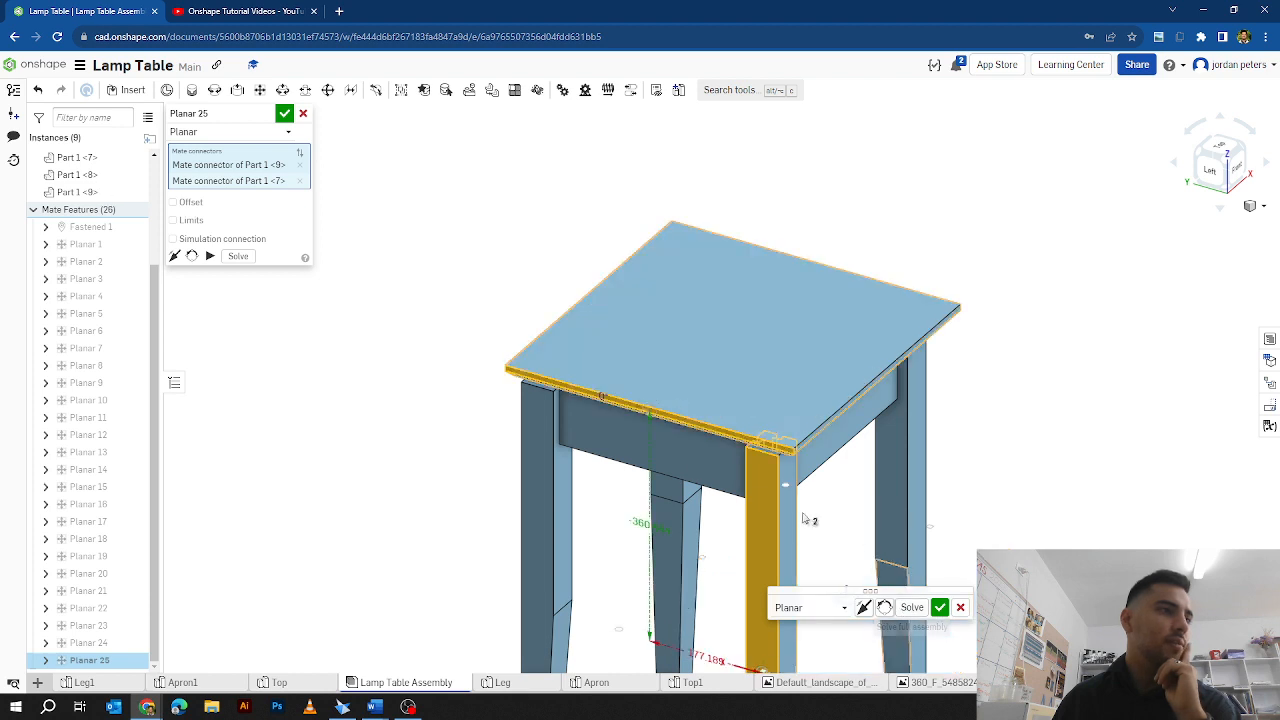
Step: Offset the tabletop's left-side planar mate by 25 mm, solve and preview it, and confirm the mate
click(1238, 169)
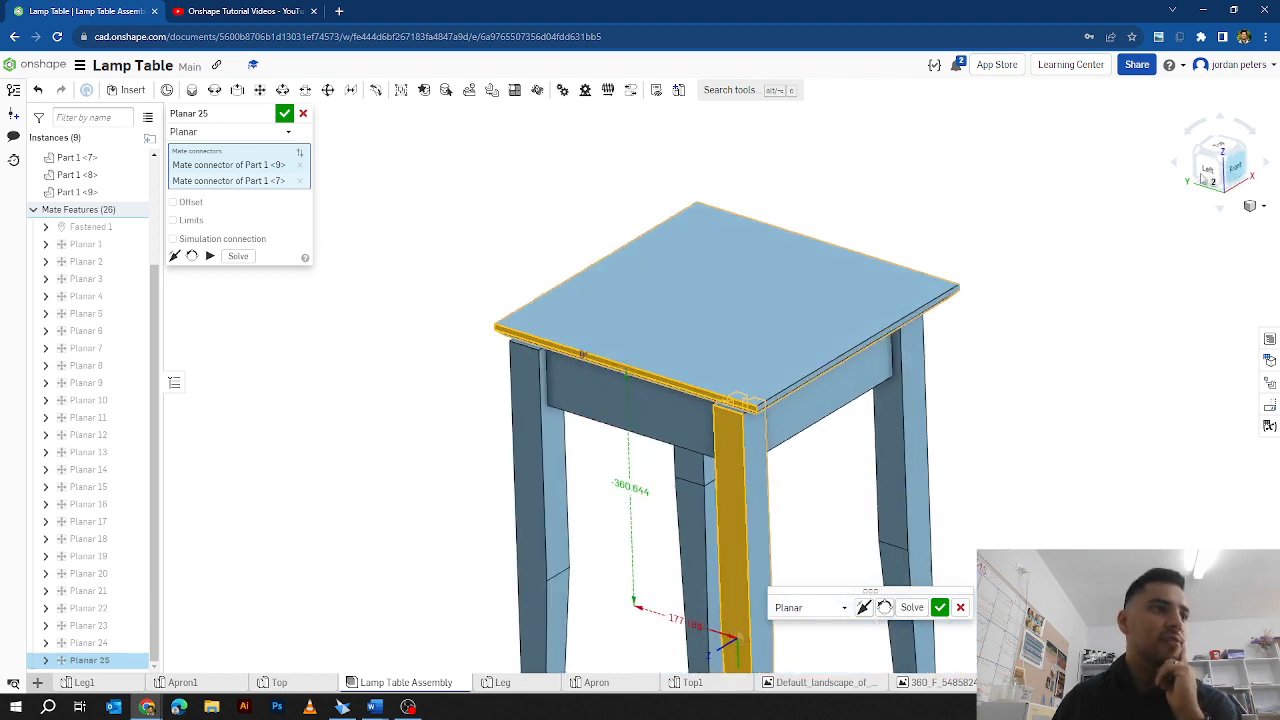
click(173, 203)
click(270, 219)
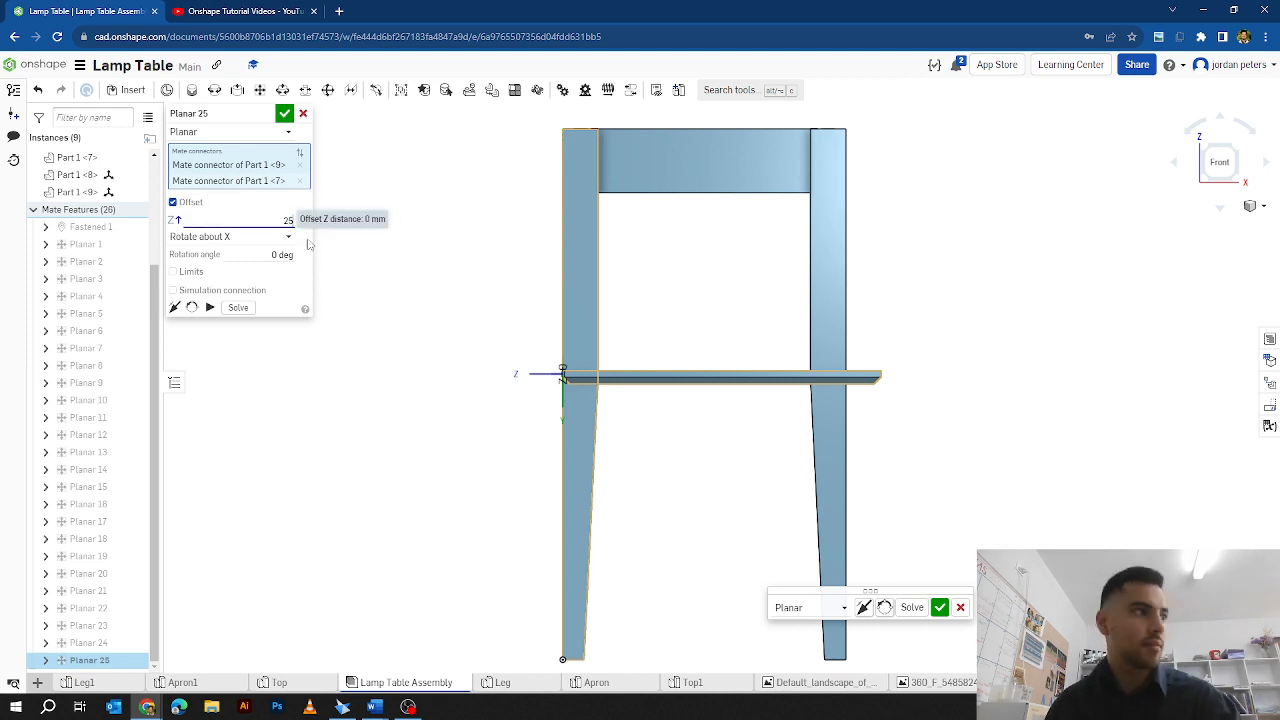
key(Return)
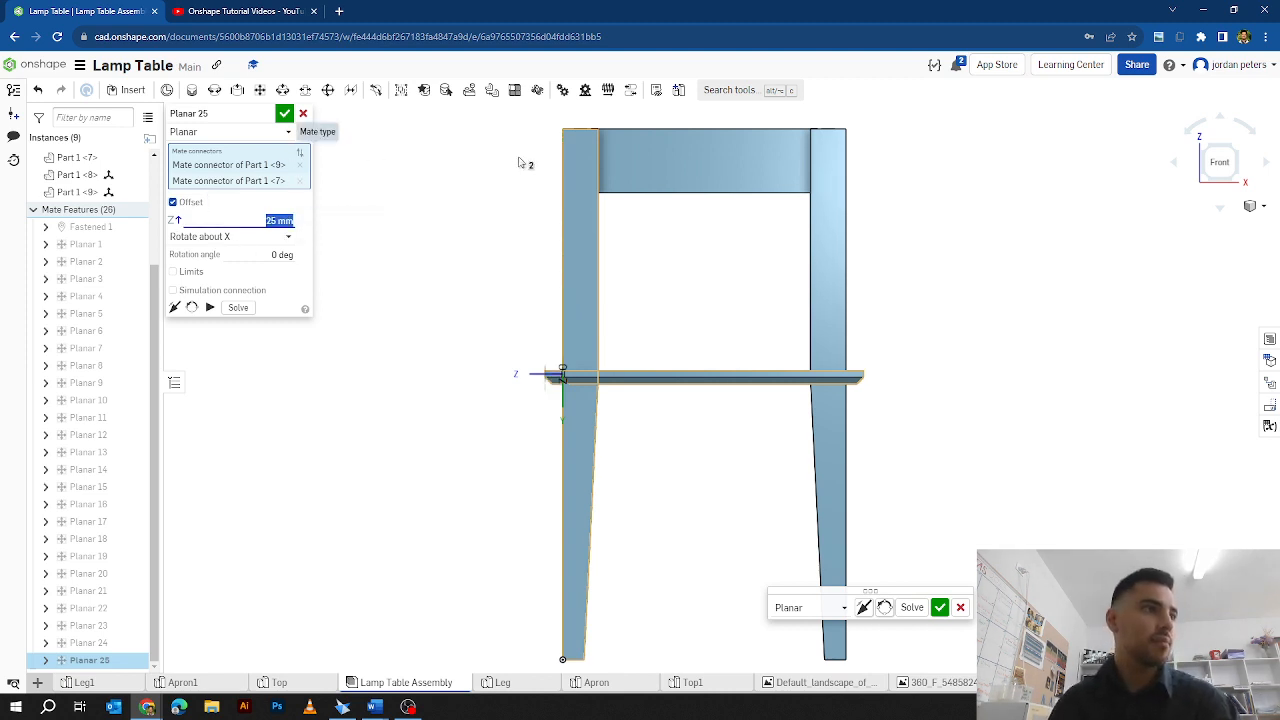
click(238, 307)
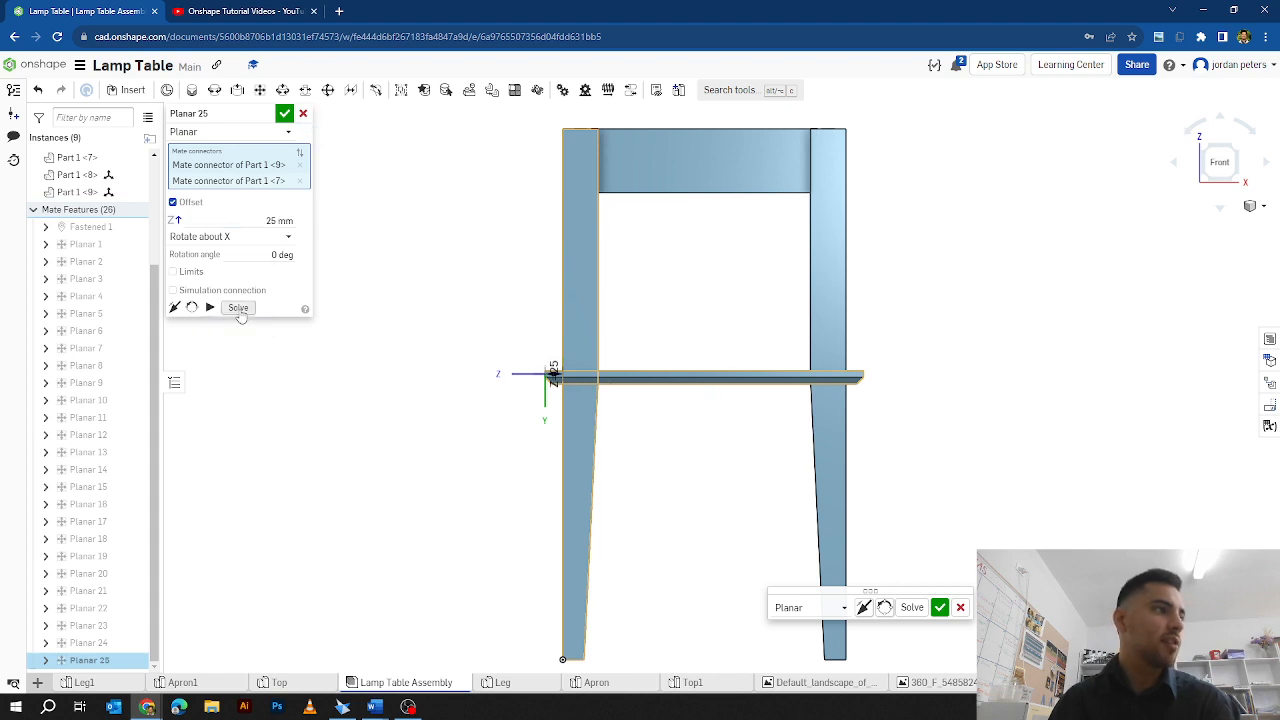
click(210, 307)
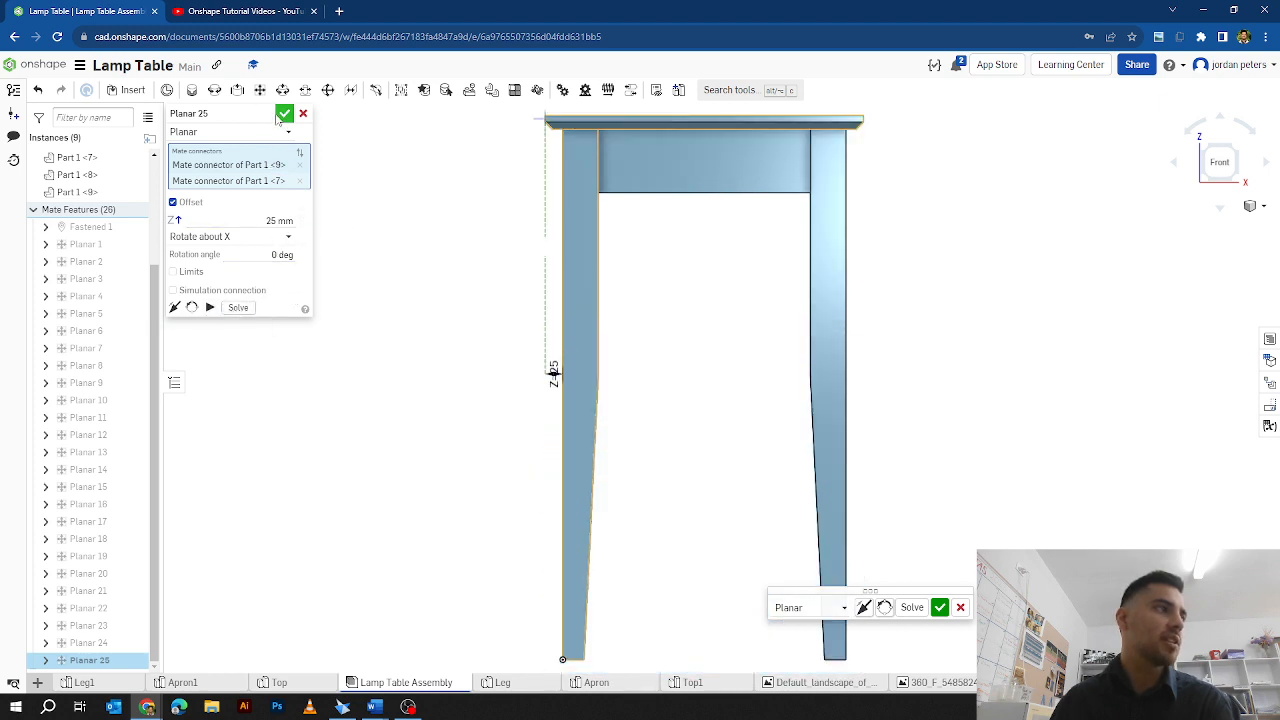
click(939, 607)
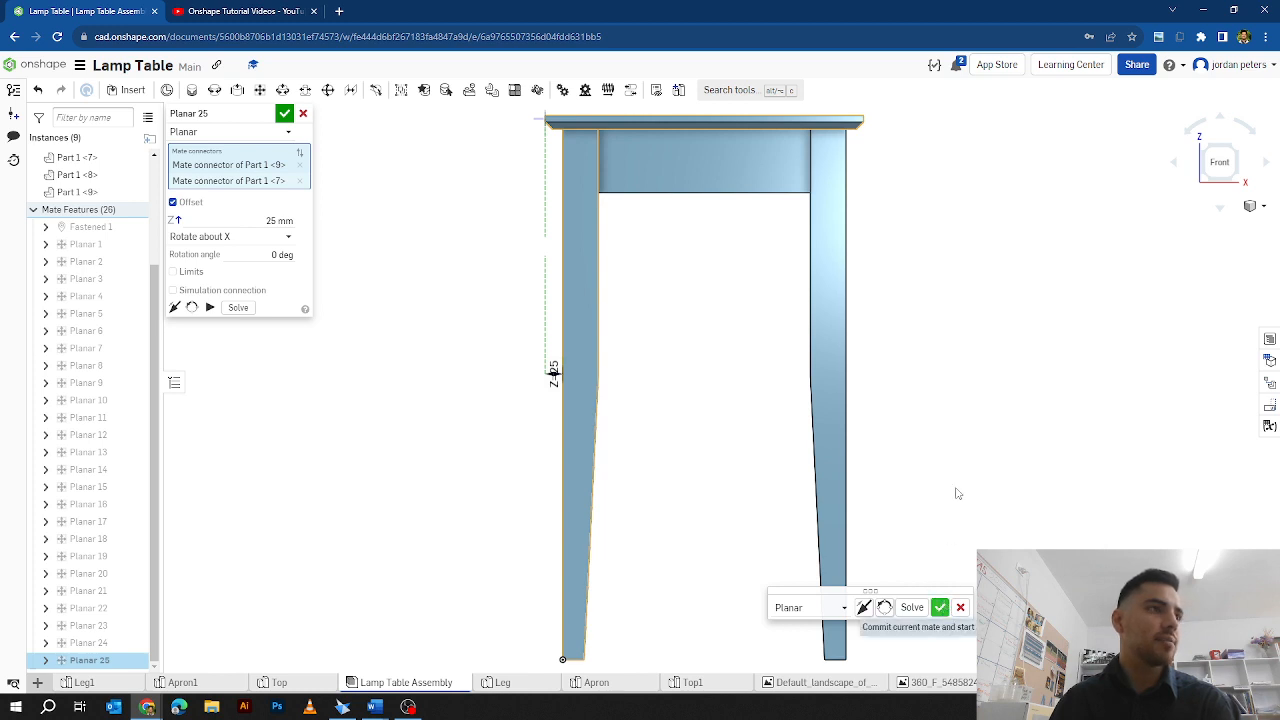
click(1207, 150)
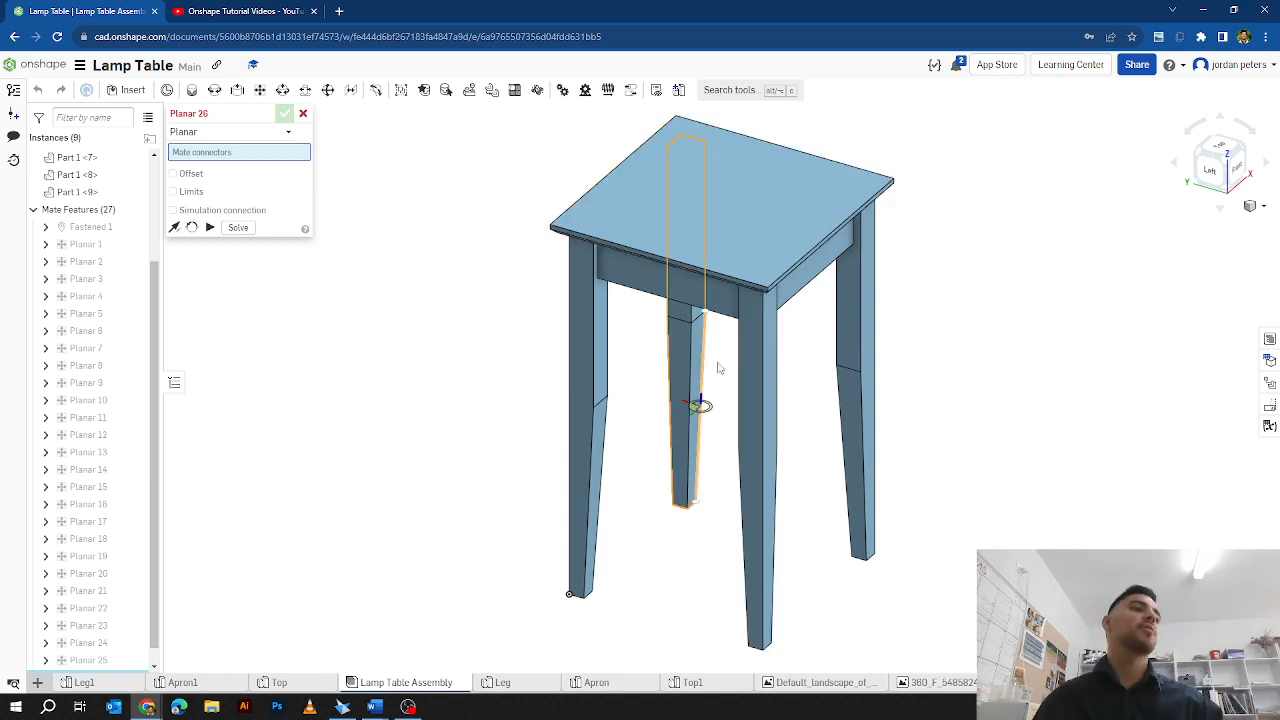
scroll(730, 350, down, 3)
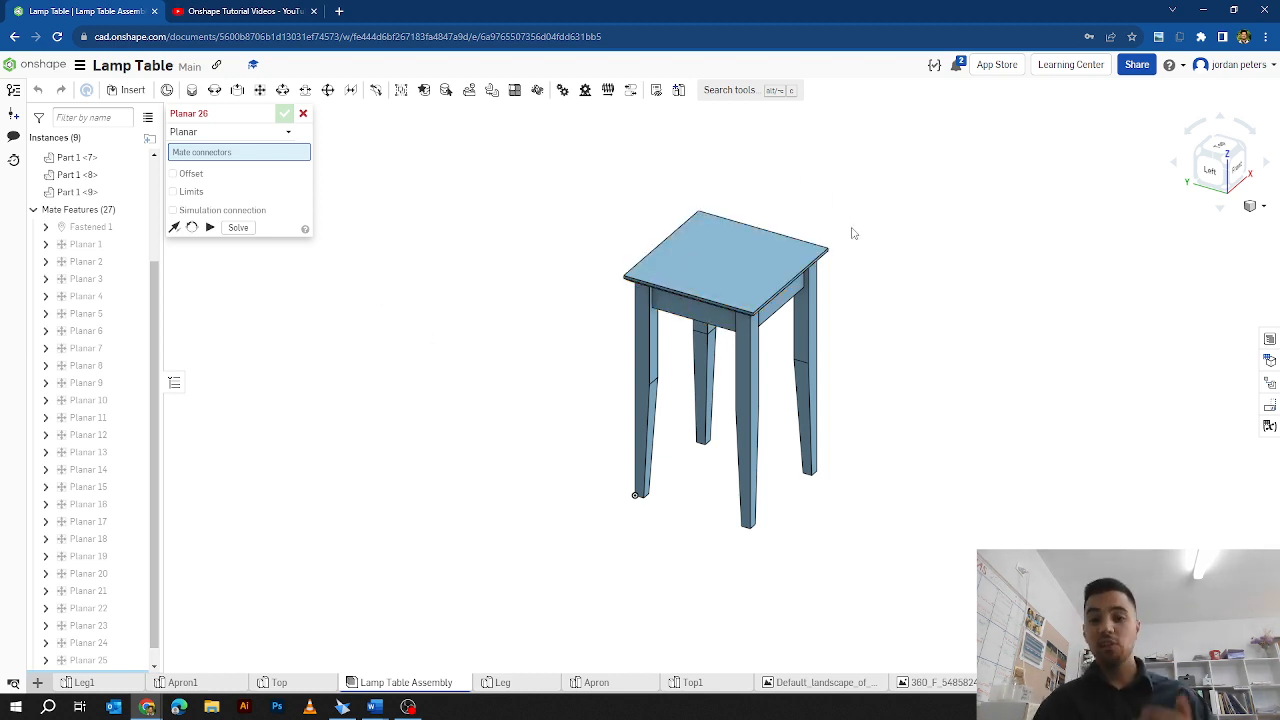
click(737, 219)
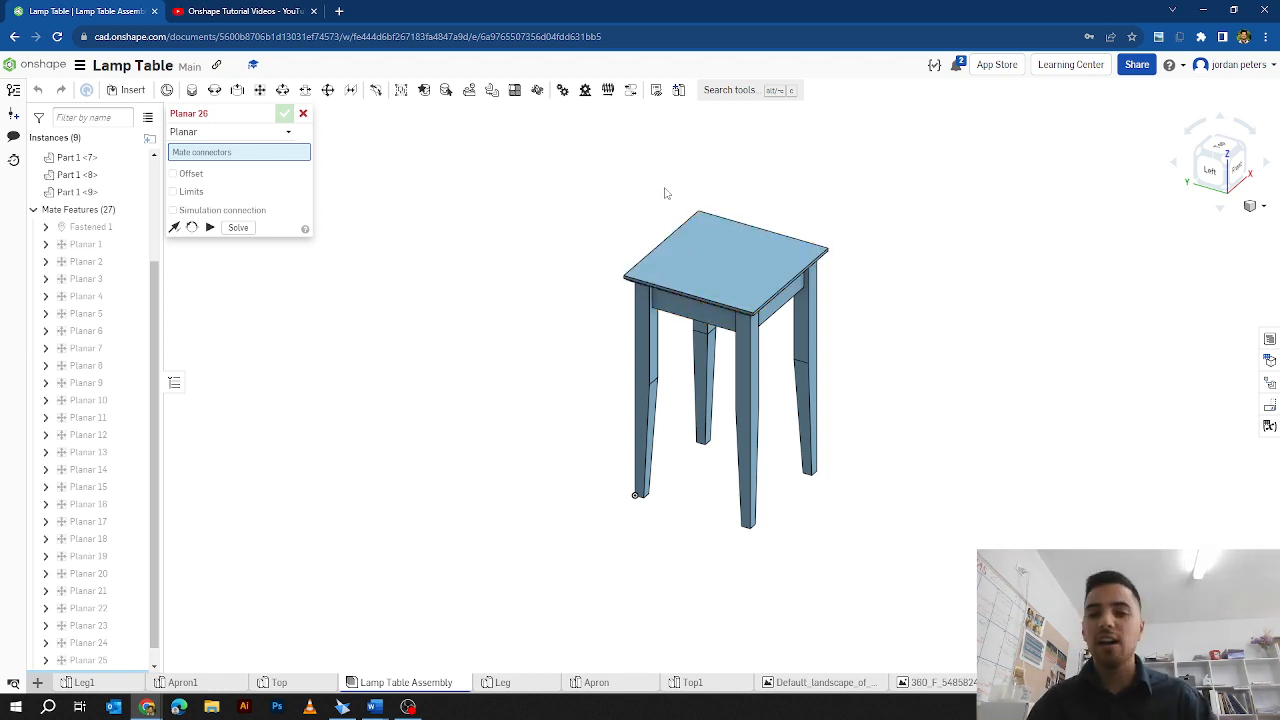